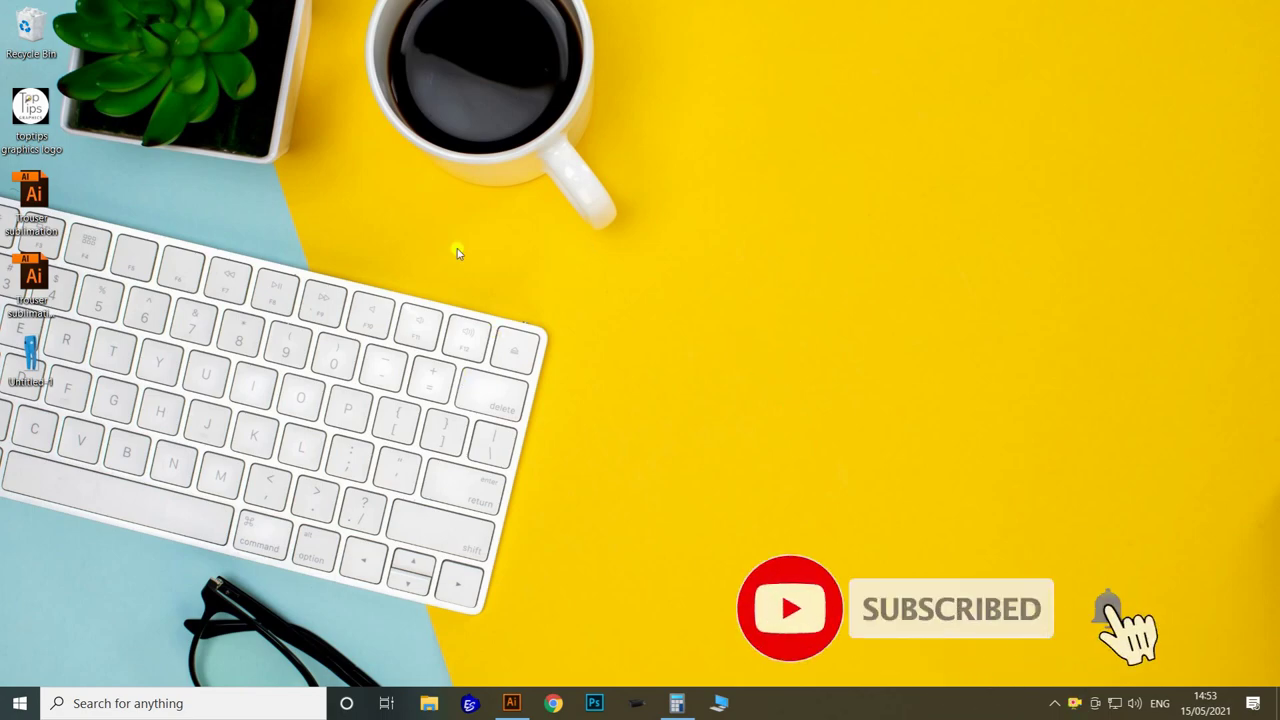
View the finished trouser design in the Untitled-1 image on the desktop, and close it
{"action": "double_click", "coordinate": [30, 350]}
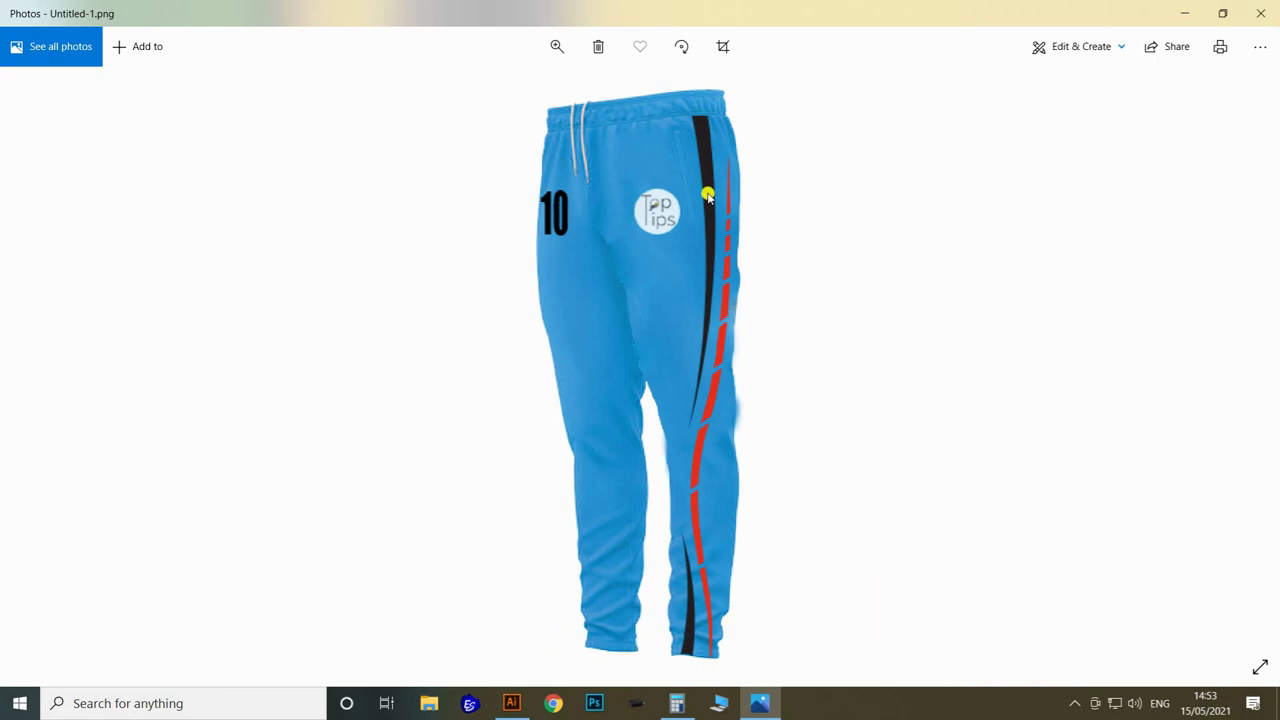
{"action": "left_click", "coordinate": [1266, 12]}
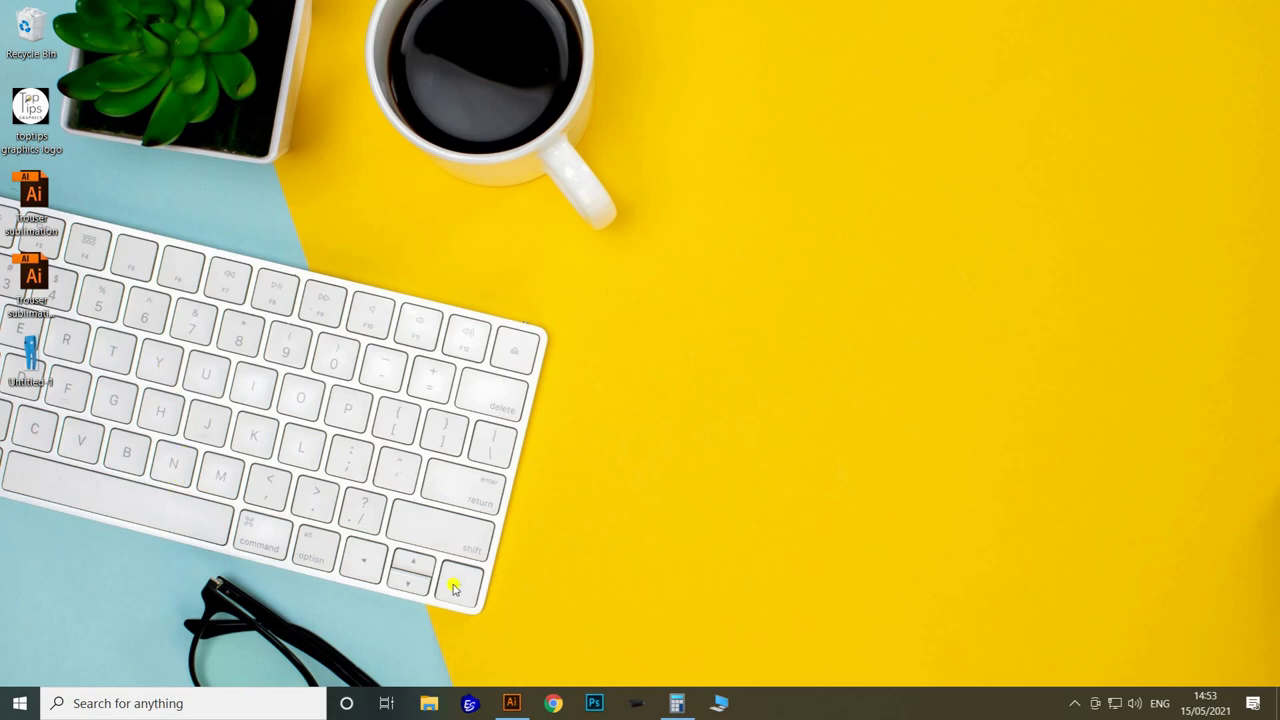
Switch to Illustrator and open the "Trouser sublimation size charts" file from the Desktop folder
{"action": "left_click", "coordinate": [511, 703]}
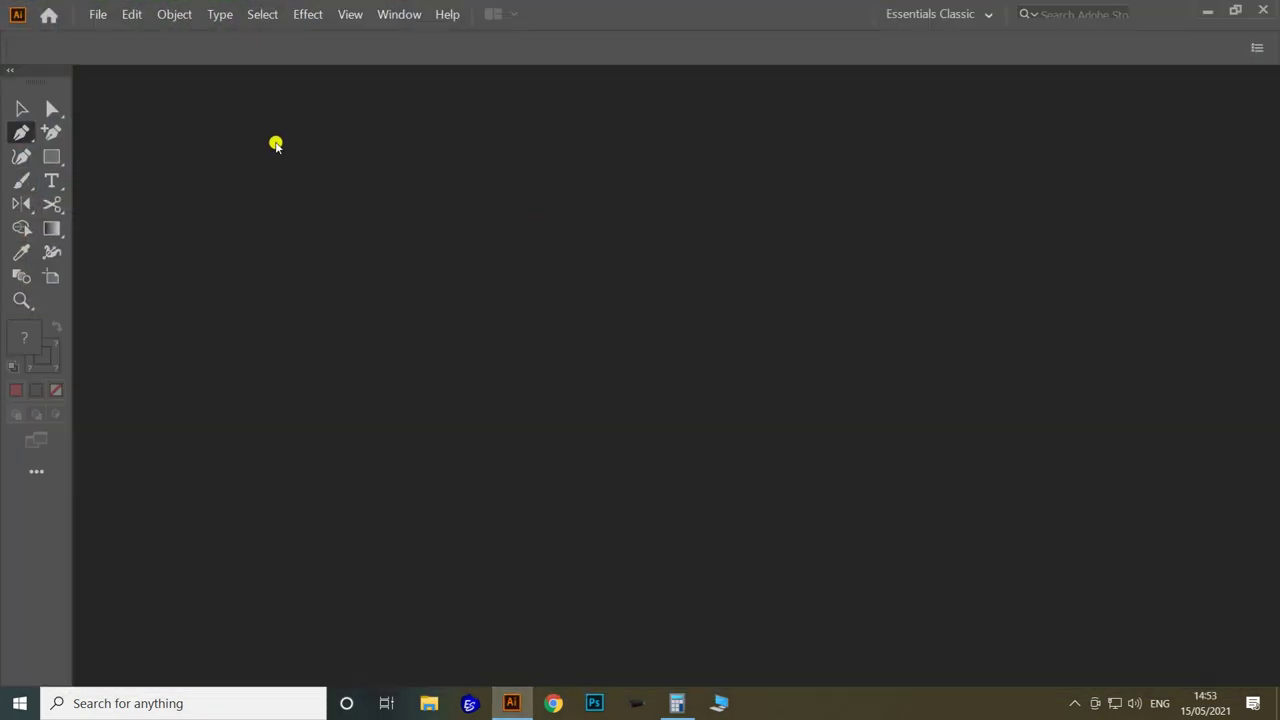
{"action": "left_click", "coordinate": [98, 15]}
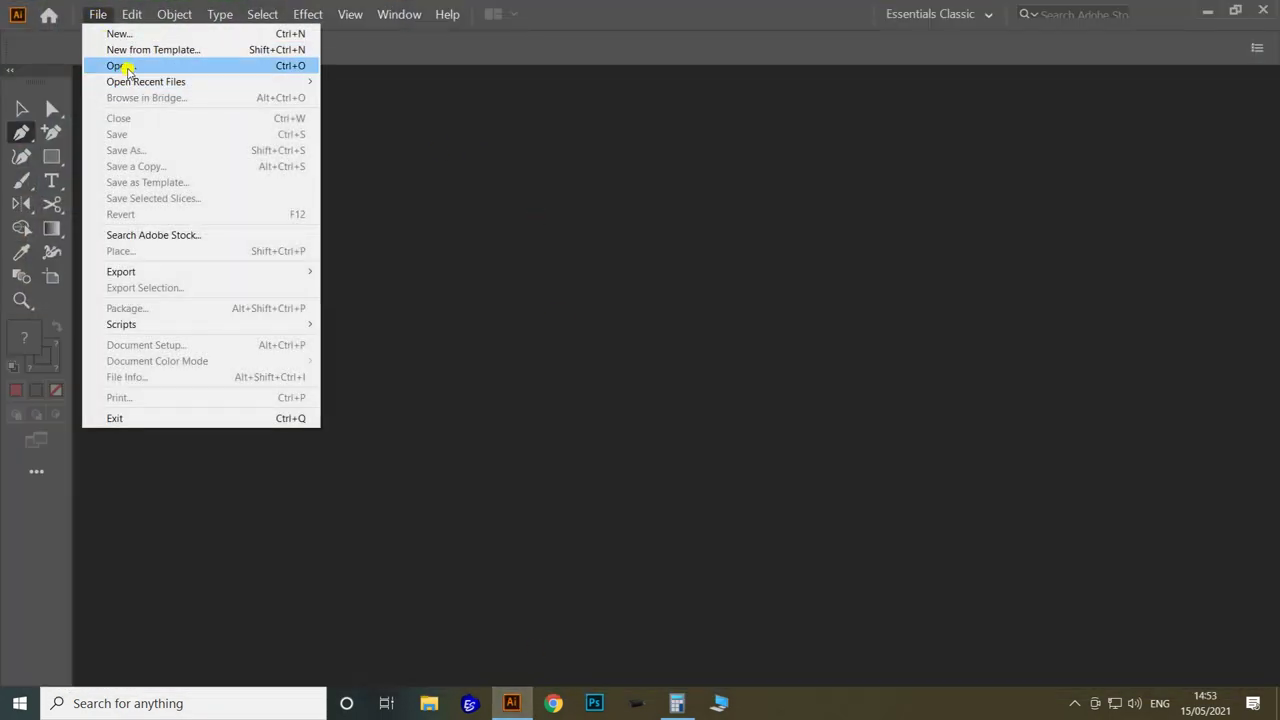
{"action": "left_click", "coordinate": [125, 64]}
{"action": "left_click", "coordinate": [60, 129]}
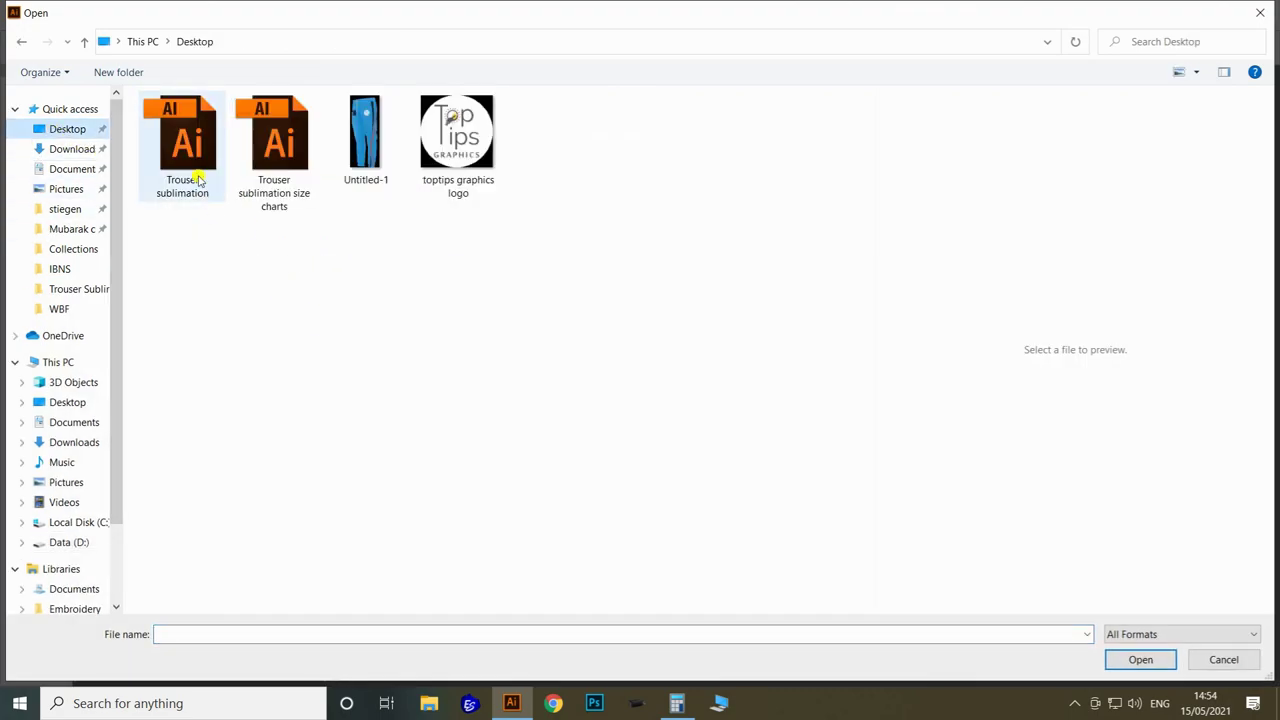
{"action": "left_click", "coordinate": [282, 150]}
{"action": "double_click", "coordinate": [285, 153]}
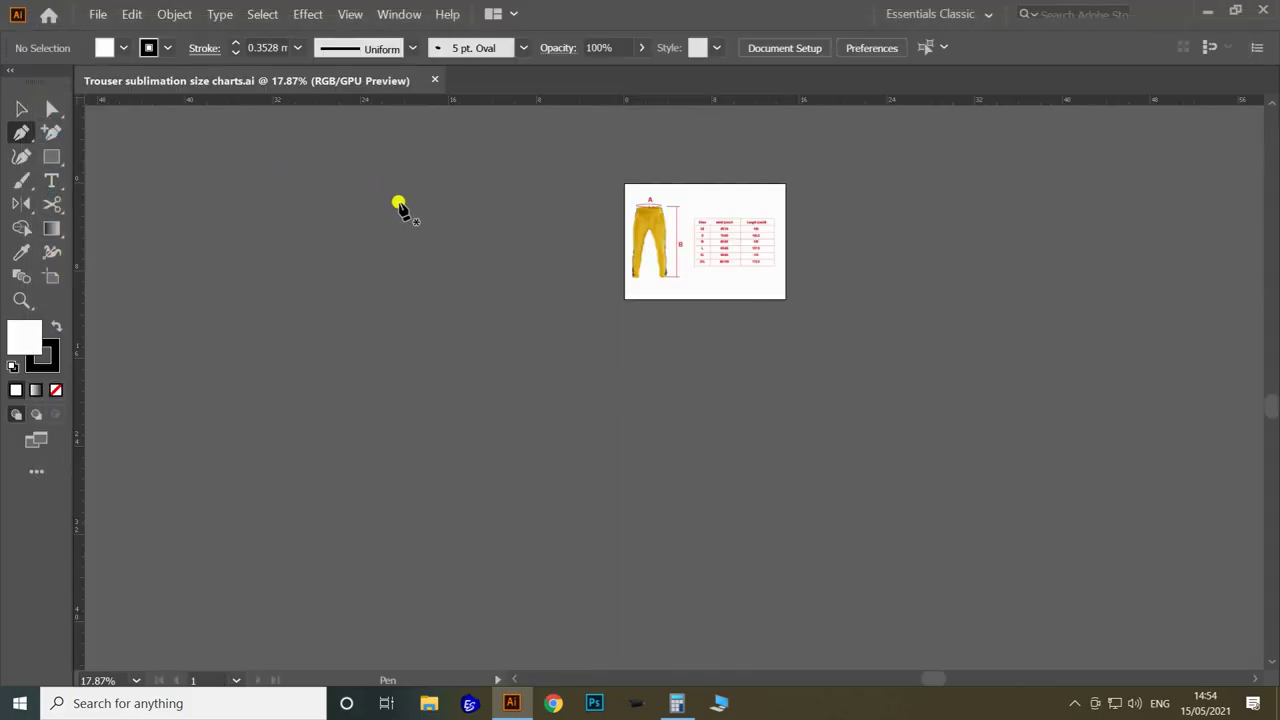
{"action": "key", "text": "z"}
{"action": "left_click_drag", "start_coordinate": [710, 194], "coordinate": [934, 301]}
{"action": "left_click_drag", "start_coordinate": [930, 302], "coordinate": [700, 340]}
{"action": "left_click_drag", "start_coordinate": [463, 395], "coordinate": [546, 416]}
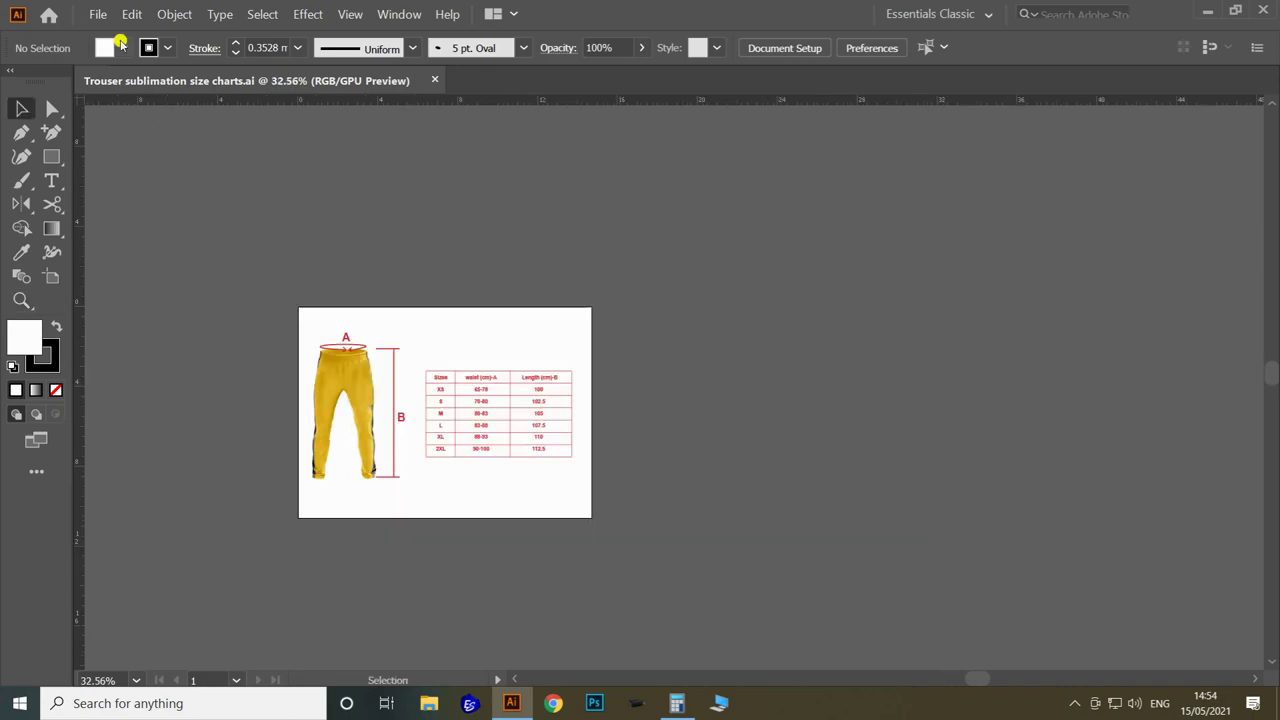
Create a new document in centimeters, 150 cm wide and 200 cm high
{"action": "left_click", "coordinate": [98, 14]}
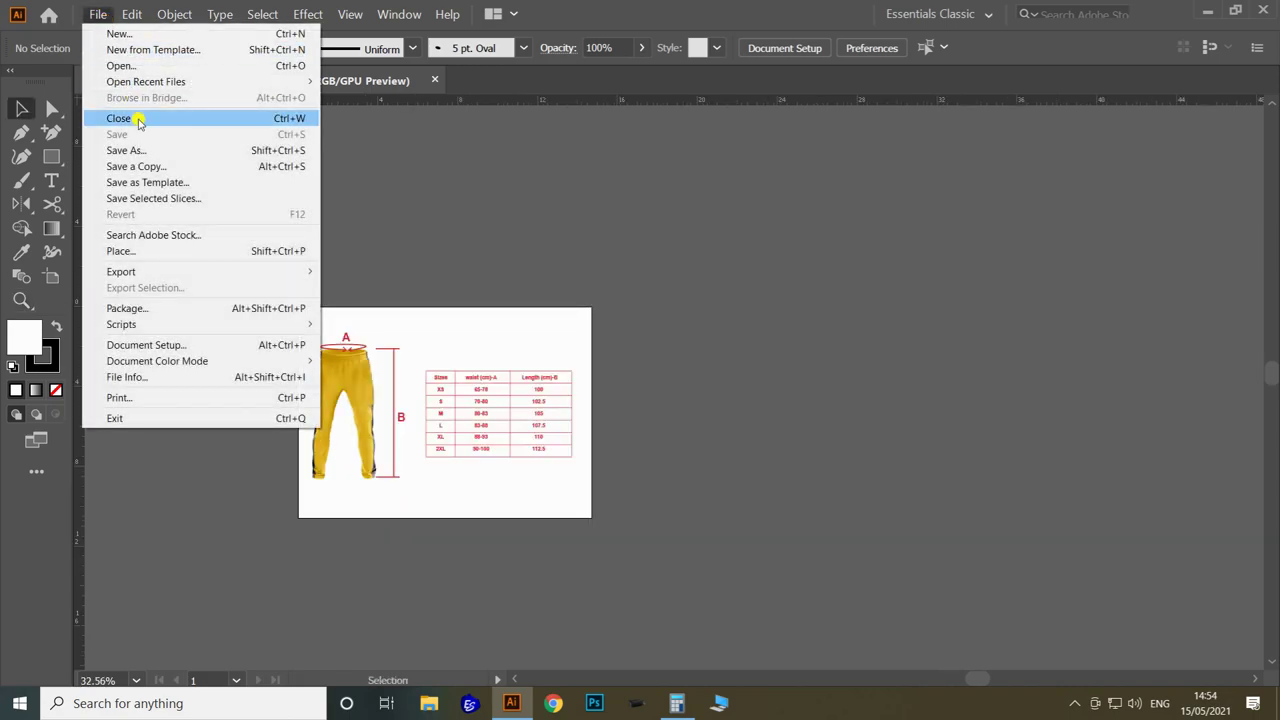
{"action": "left_click", "coordinate": [120, 33]}
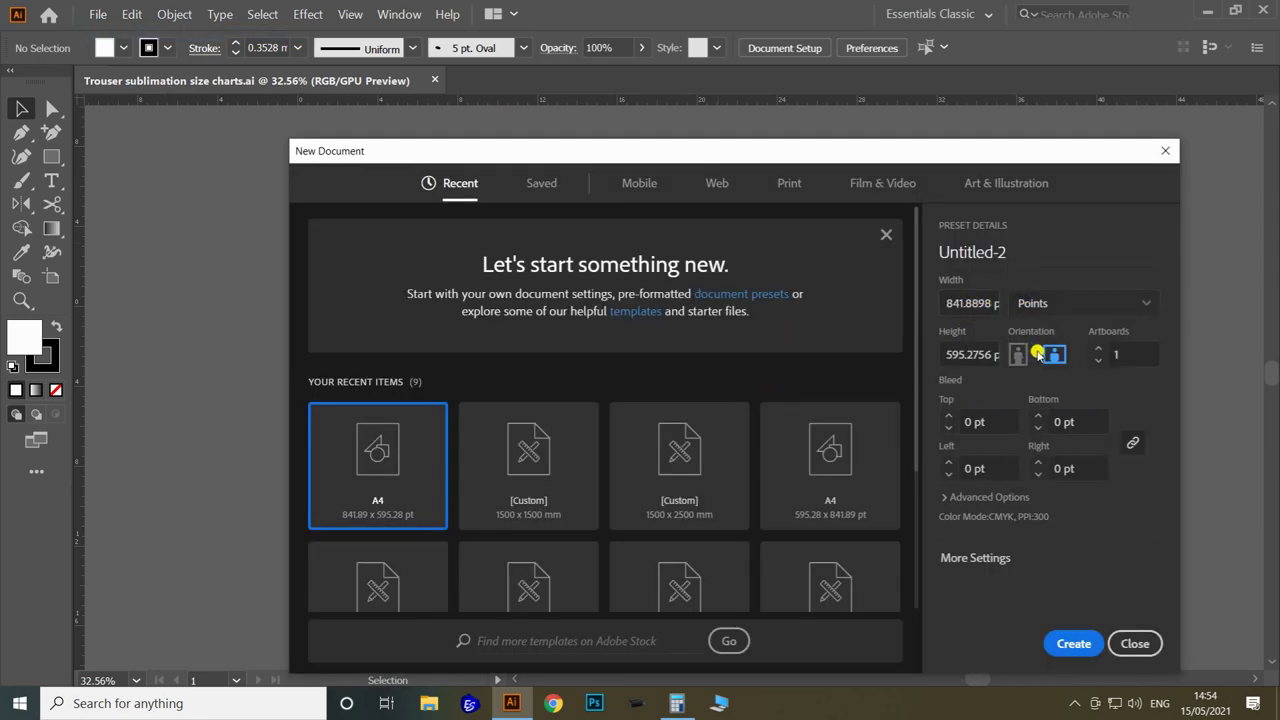
{"action": "left_click", "coordinate": [1040, 314]}
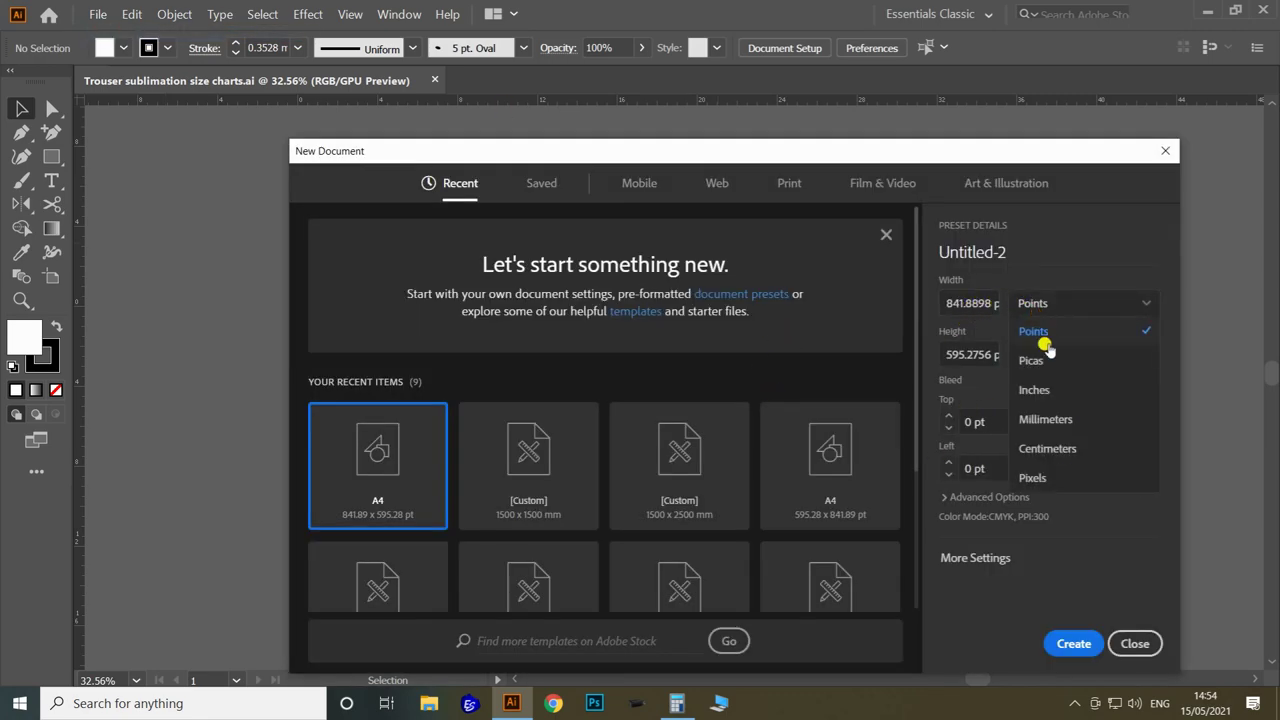
{"action": "left_click", "coordinate": [1047, 443]}
{"action": "left_click", "coordinate": [982, 300]}
{"action": "type", "text": "150"}
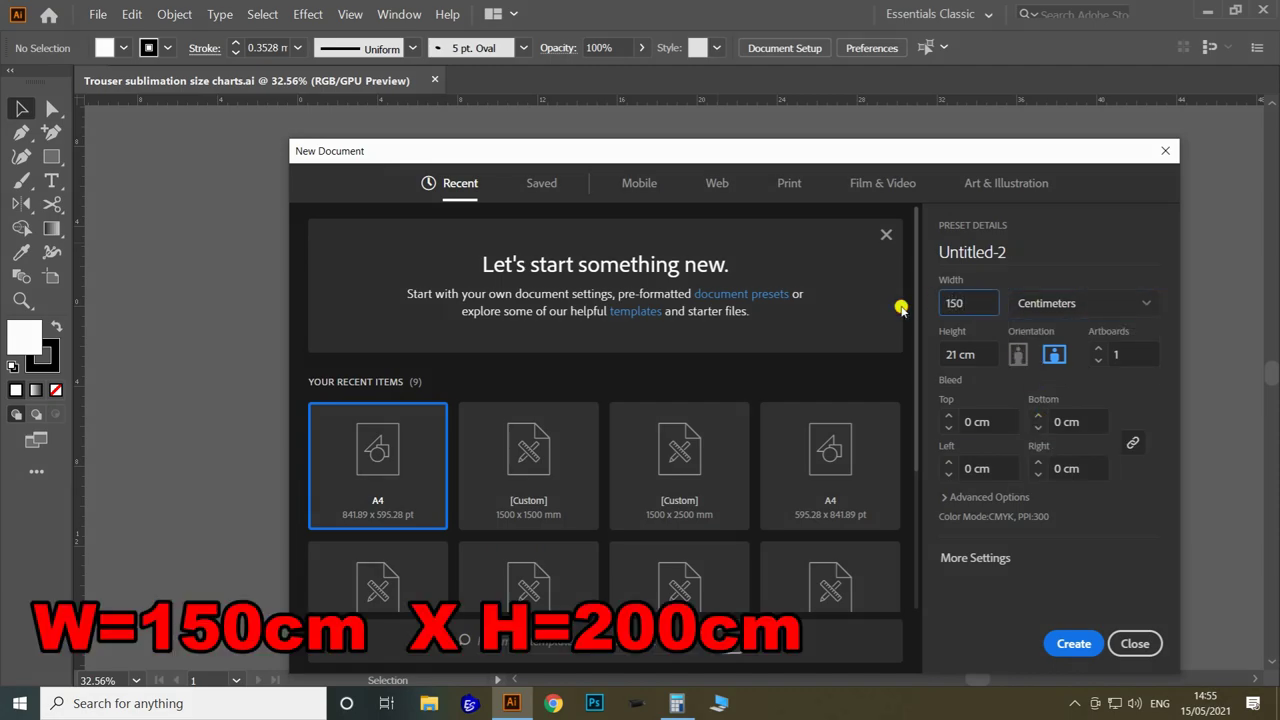
{"action": "key", "text": "Tab"}
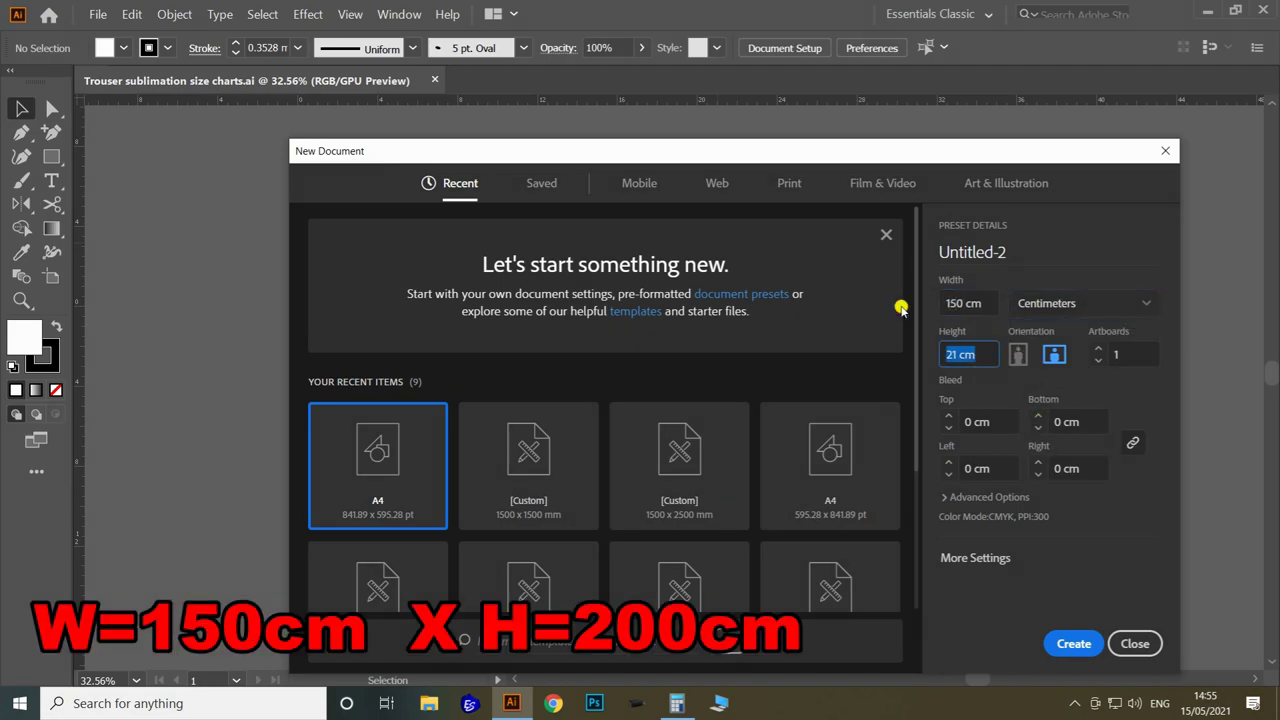
{"action": "type", "text": "200"}
{"action": "key", "text": "Return"}
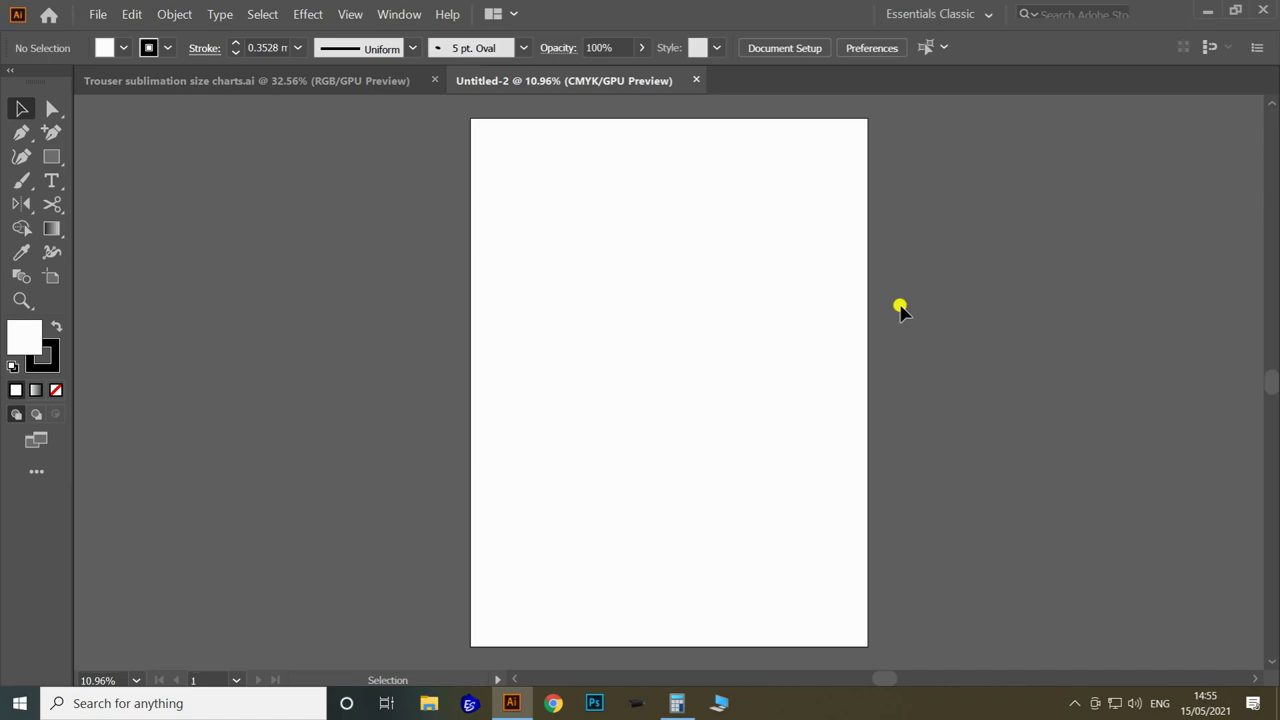
Copy the grouped trouser size chart from the size charts file and paste it into the new document
{"action": "left_click", "coordinate": [363, 82]}
{"action": "left_click_drag", "start_coordinate": [442, 388], "coordinate": [427, 479]}
{"action": "key", "text": "ctrl+z"}
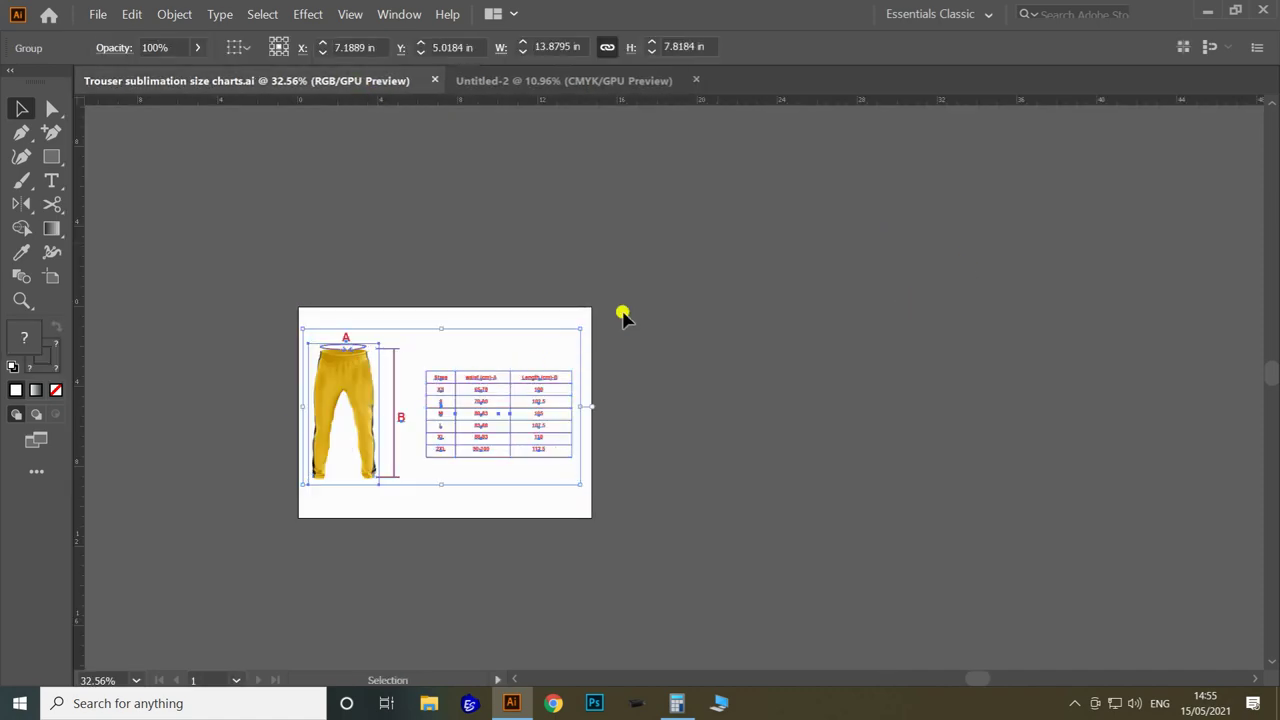
{"action": "key", "text": "ctrl+c"}
{"action": "left_click", "coordinate": [560, 81]}
{"action": "key", "text": "z"}
{"action": "key", "text": "ctrl+v"}
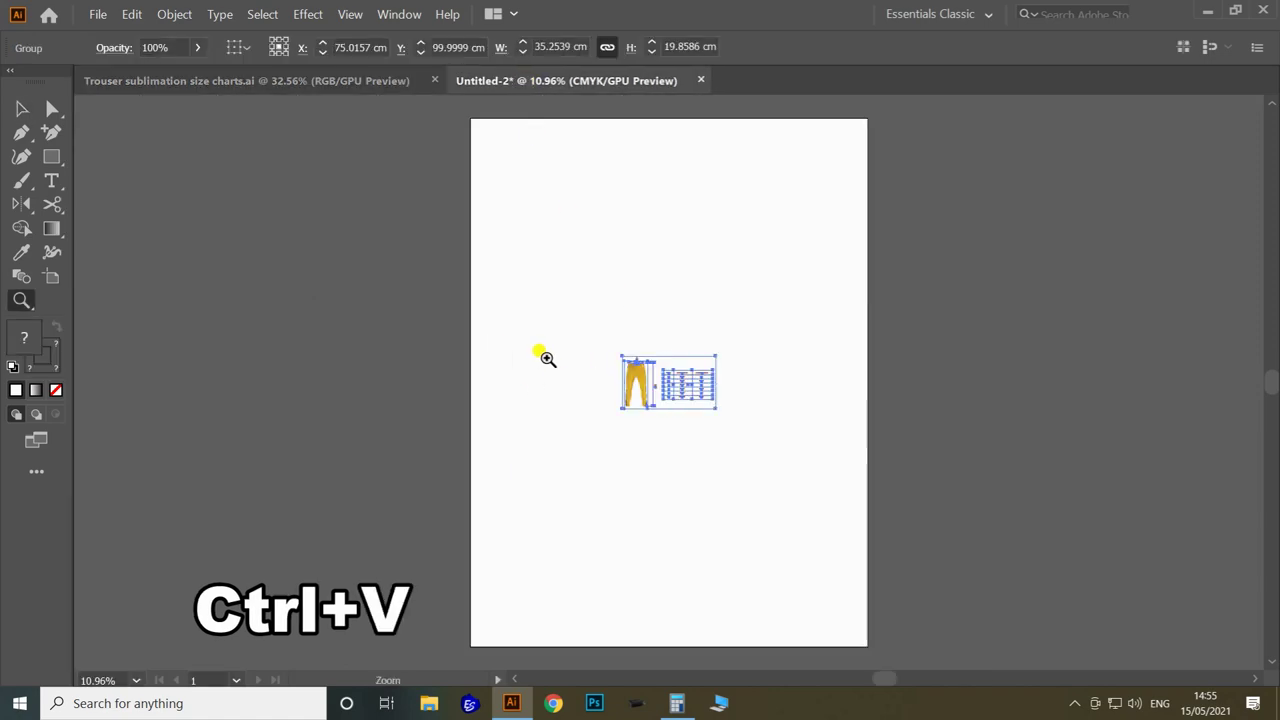
Move the pasted size chart off the artboard so it sits beside the left edge
{"action": "scroll", "coordinate": [680, 349], "scroll_direction": "up", "scroll_amount": 1}
{"action": "key", "text": "v"}
{"action": "left_click_drag", "start_coordinate": [706, 403], "coordinate": [405, 302]}
{"action": "scroll", "coordinate": [275, 240], "scroll_direction": "down", "scroll_amount": 4}
{"action": "key", "text": "z"}
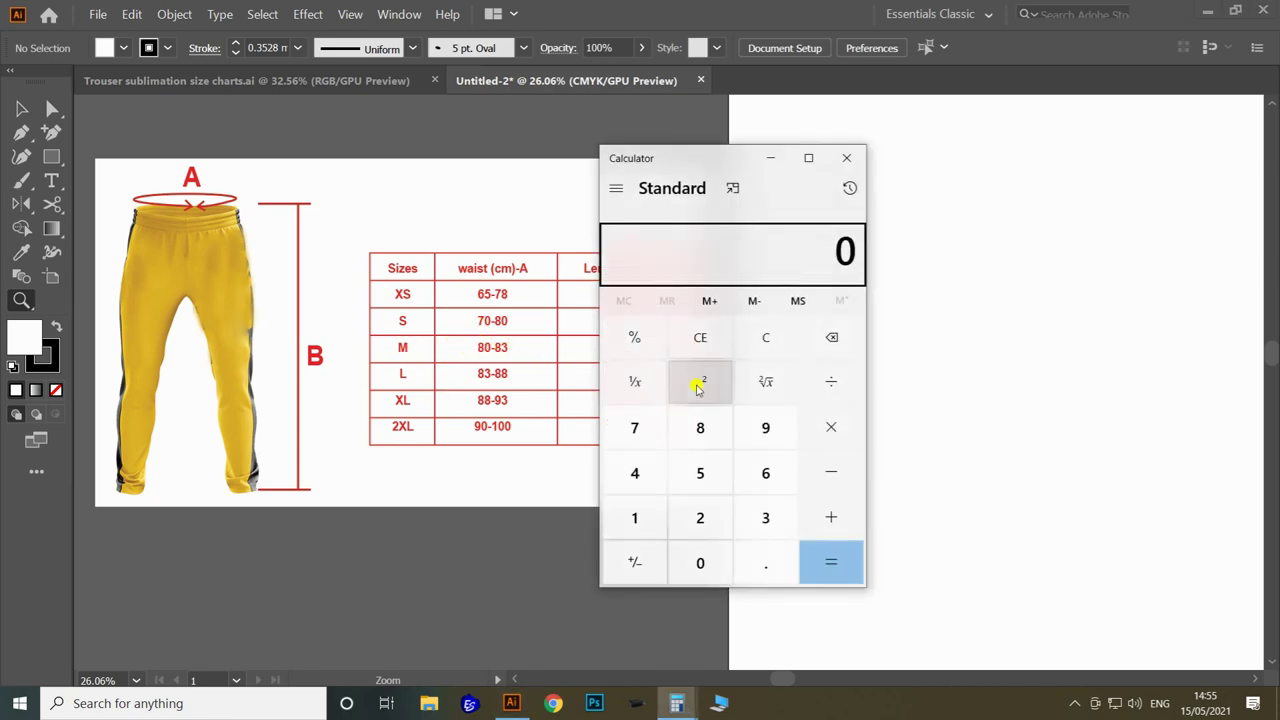
Switch to Calculator and subtract 10 from the size M waist measurement of 83
{"action": "left_click_drag", "start_coordinate": [728, 157], "coordinate": [894, 171]}
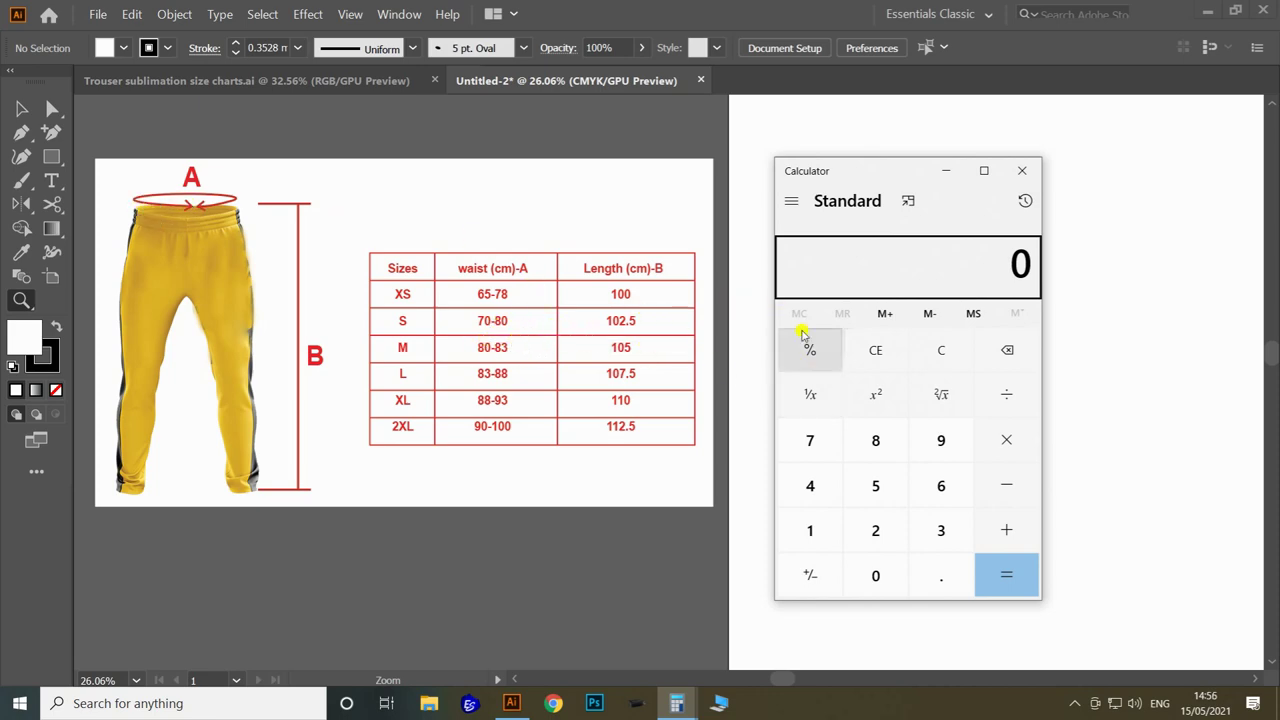
{"action": "left_click", "coordinate": [884, 355]}
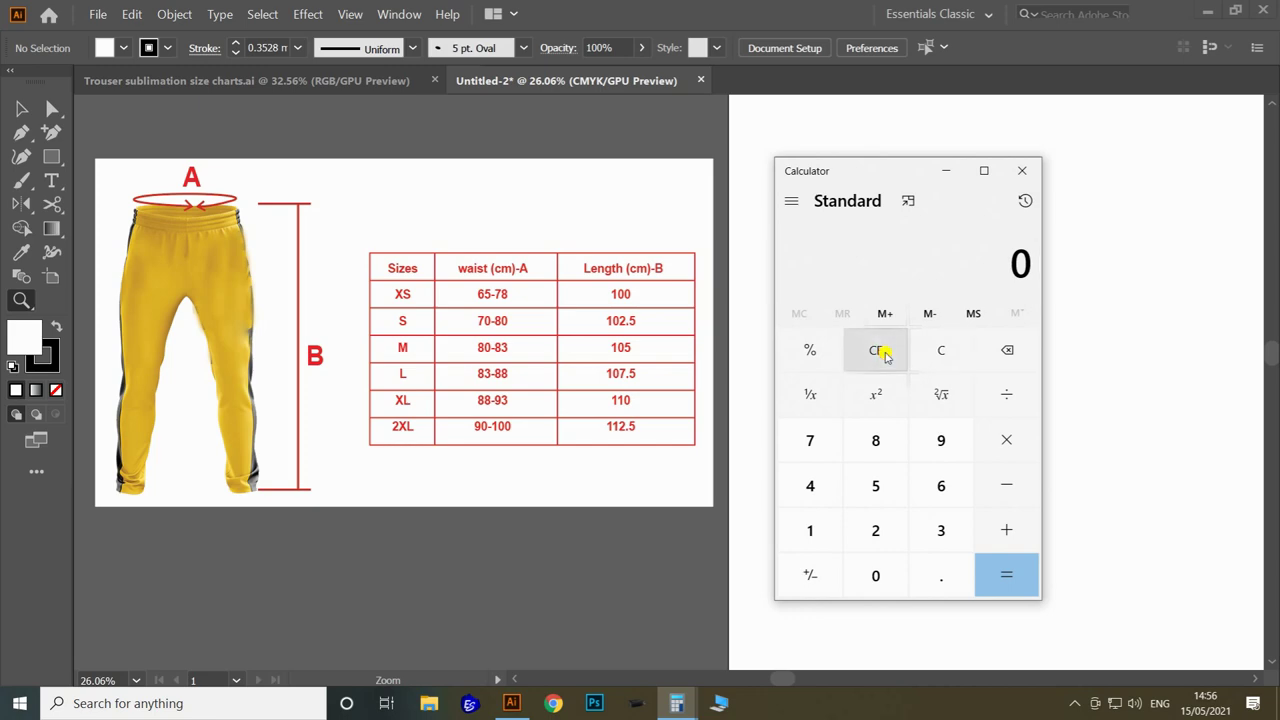
{"action": "type", "text": "3"}
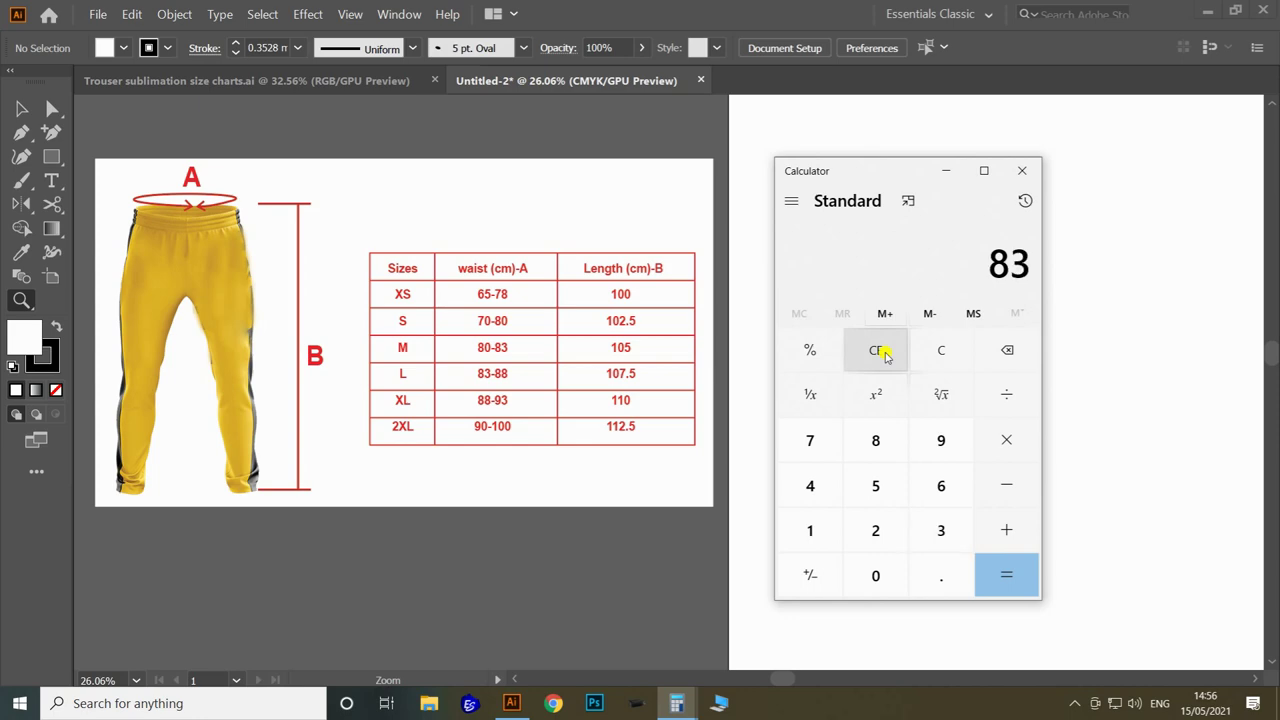
{"action": "key", "text": "minus"}
{"action": "type", "text": "10"}
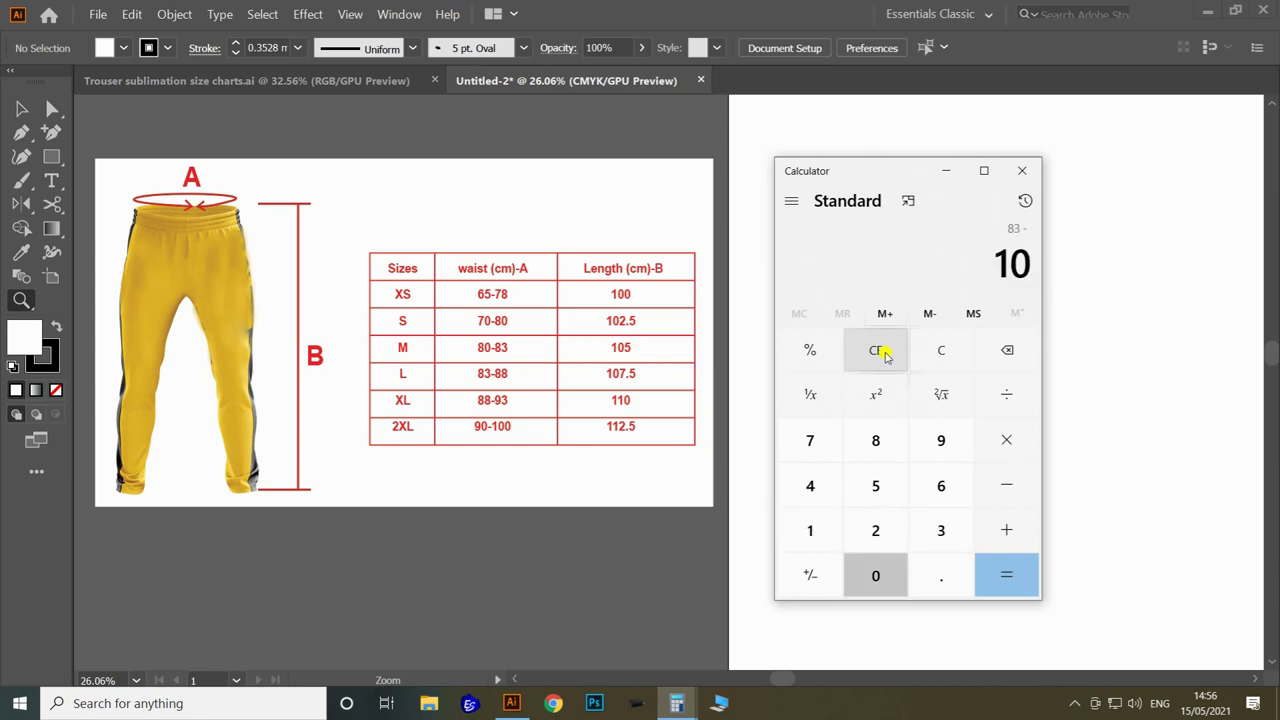
{"action": "key", "text": "Return"}
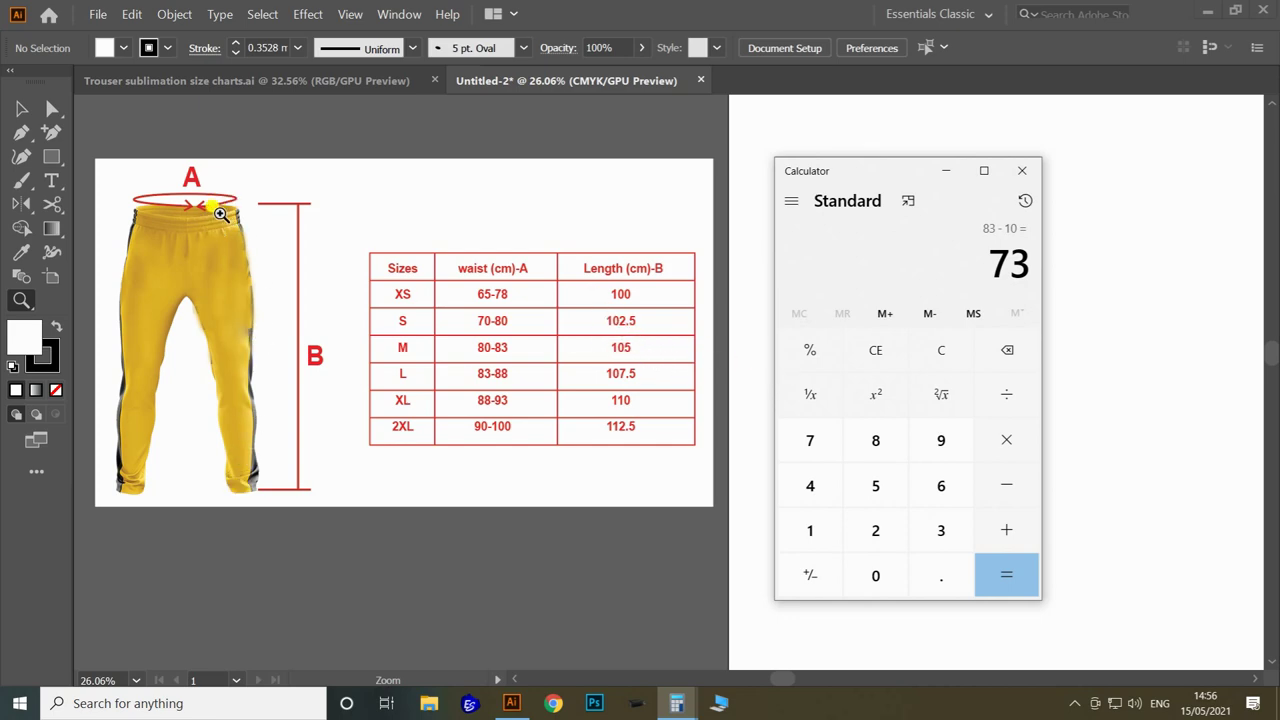
Add 5 and 1.25 to the size M length of 105 in Calculator, and close it
{"action": "left_click", "coordinate": [941, 349]}
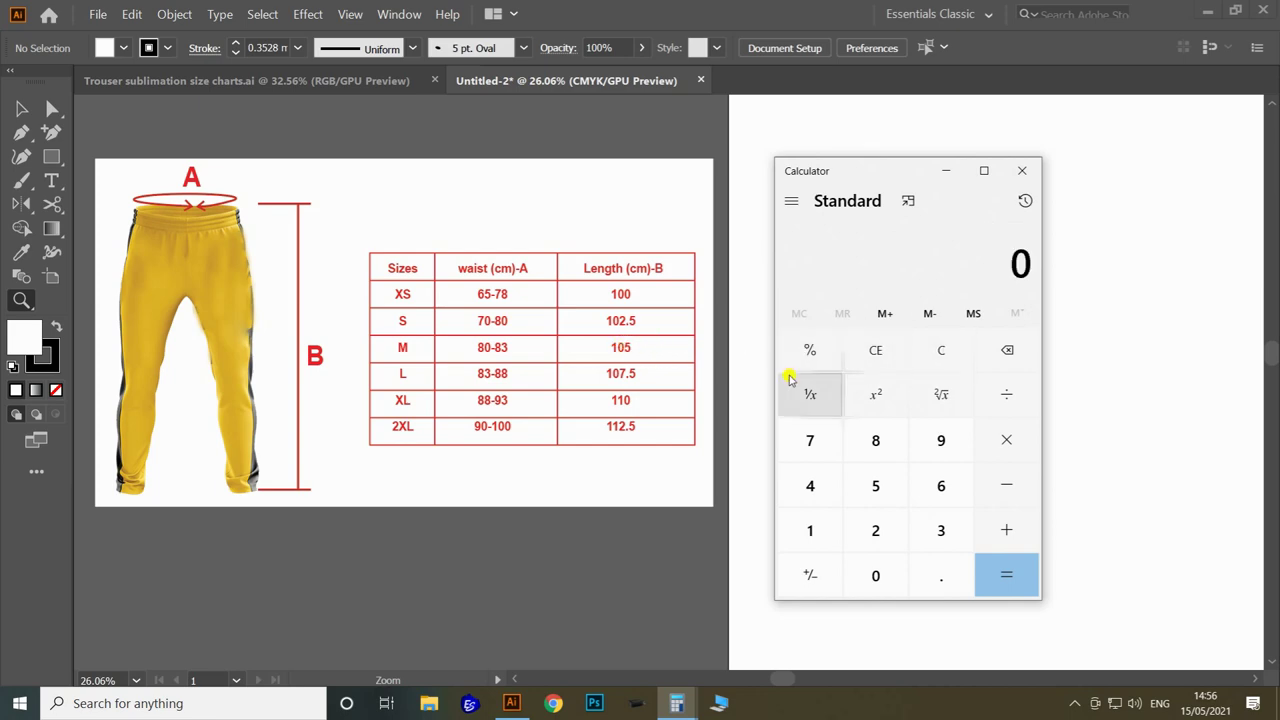
{"action": "type", "text": "105"}
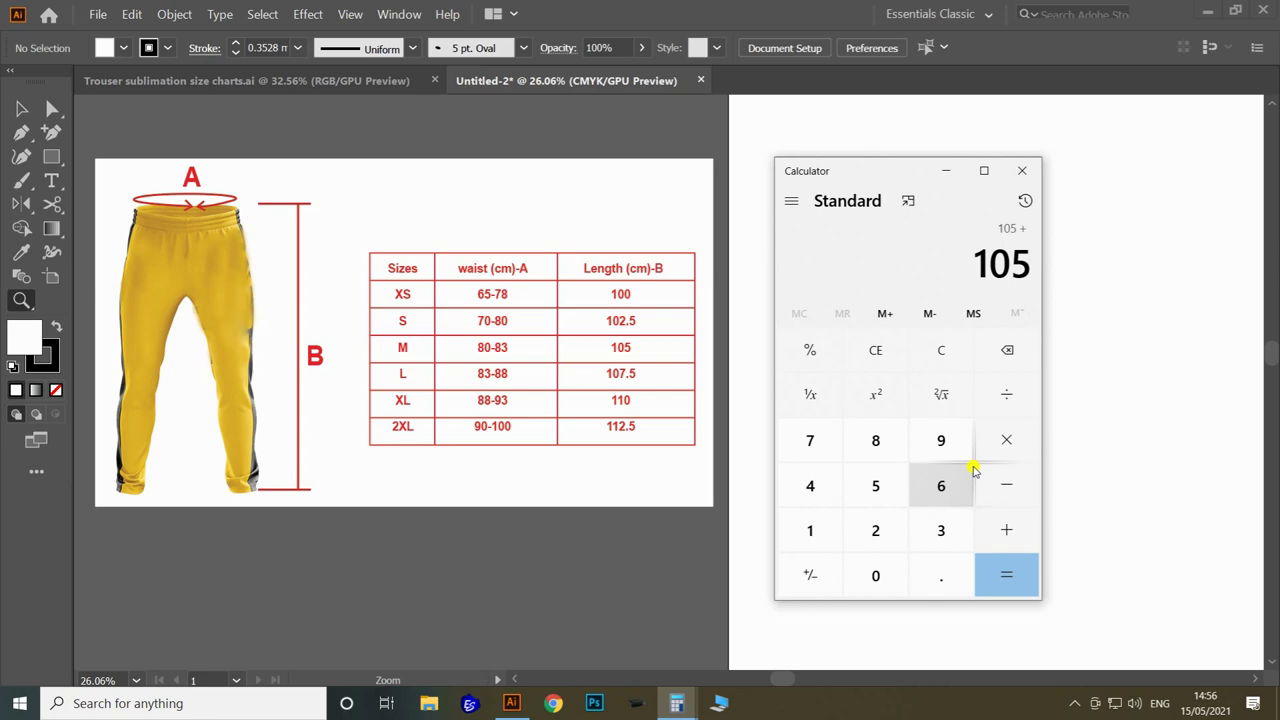
{"action": "type", "text": "5+"}
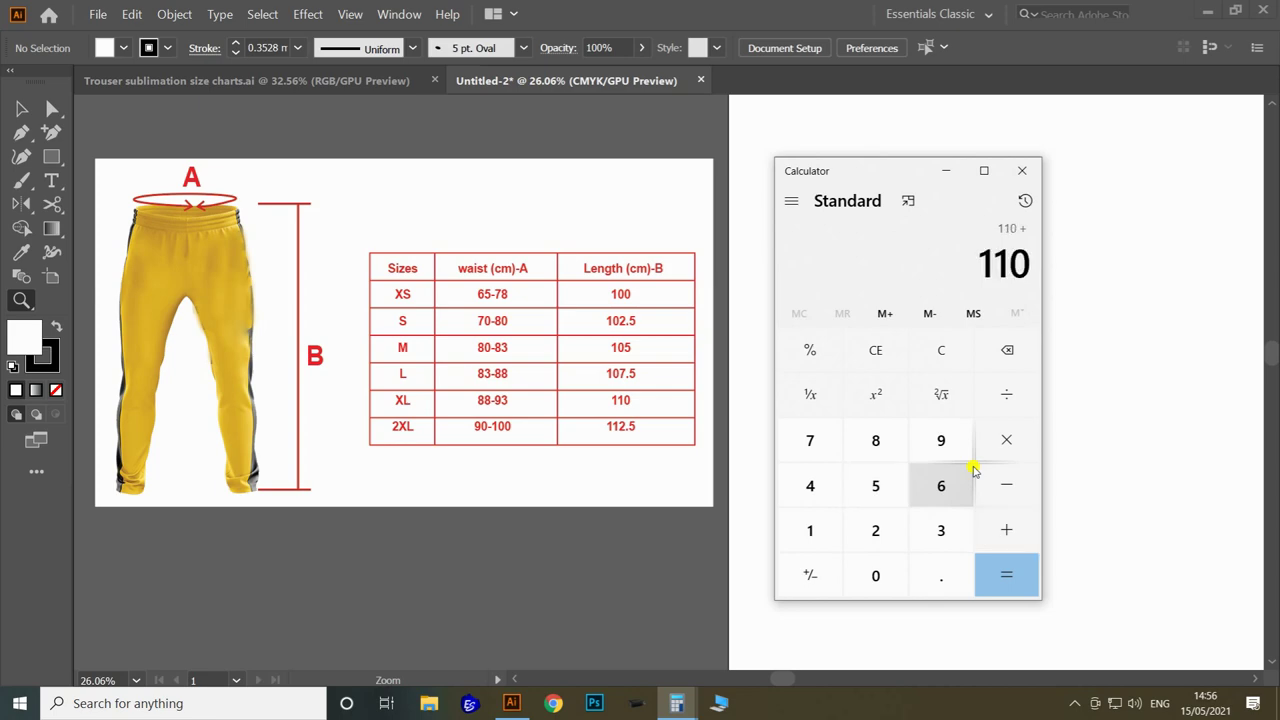
{"action": "type", "text": "1.25="}
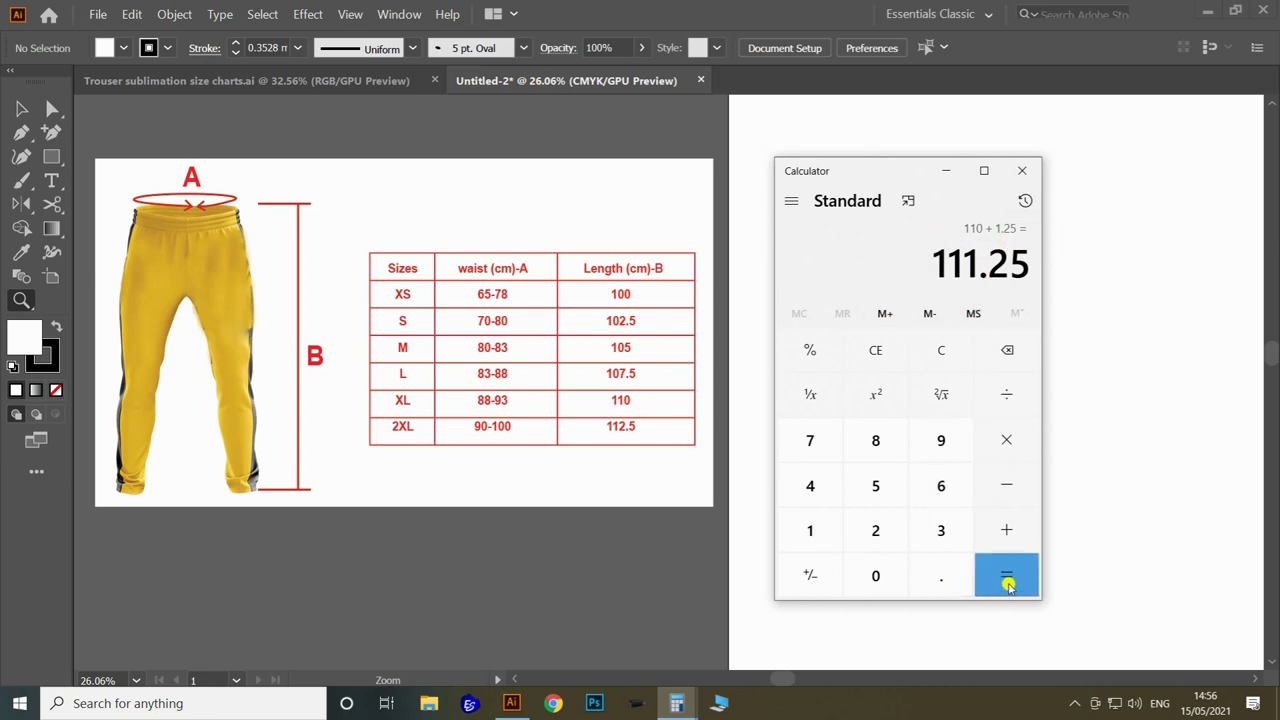
{"action": "left_click", "coordinate": [1022, 170]}
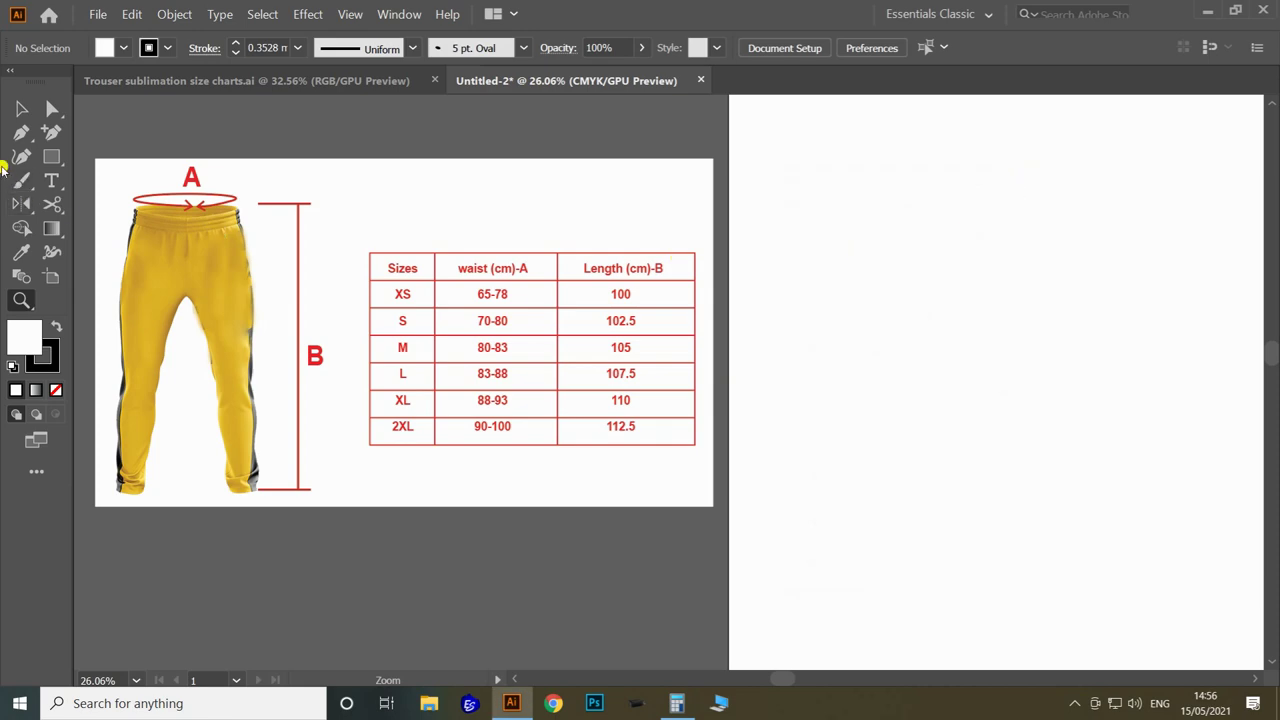
Create a rectangle 73 cm wide and 111.25 cm high on the artboard
{"action": "left_click", "coordinate": [52, 157]}
{"action": "left_click", "coordinate": [848, 244]}
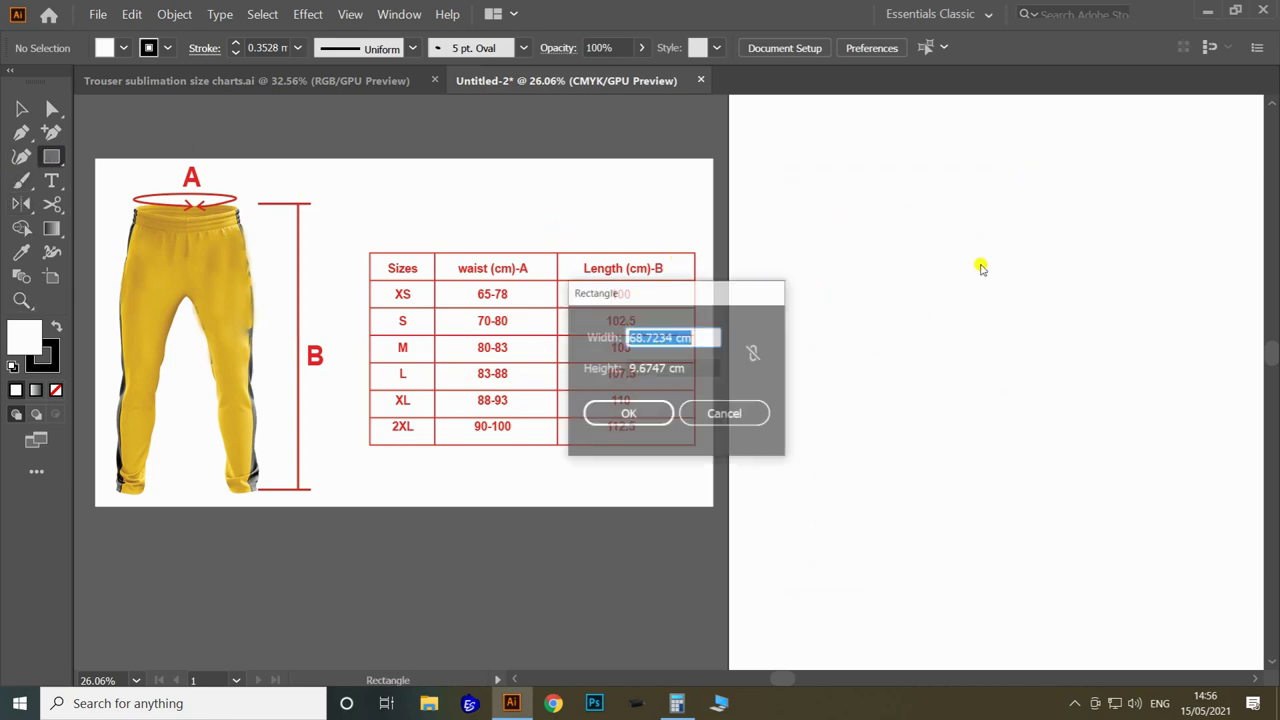
{"action": "type", "text": "7"}
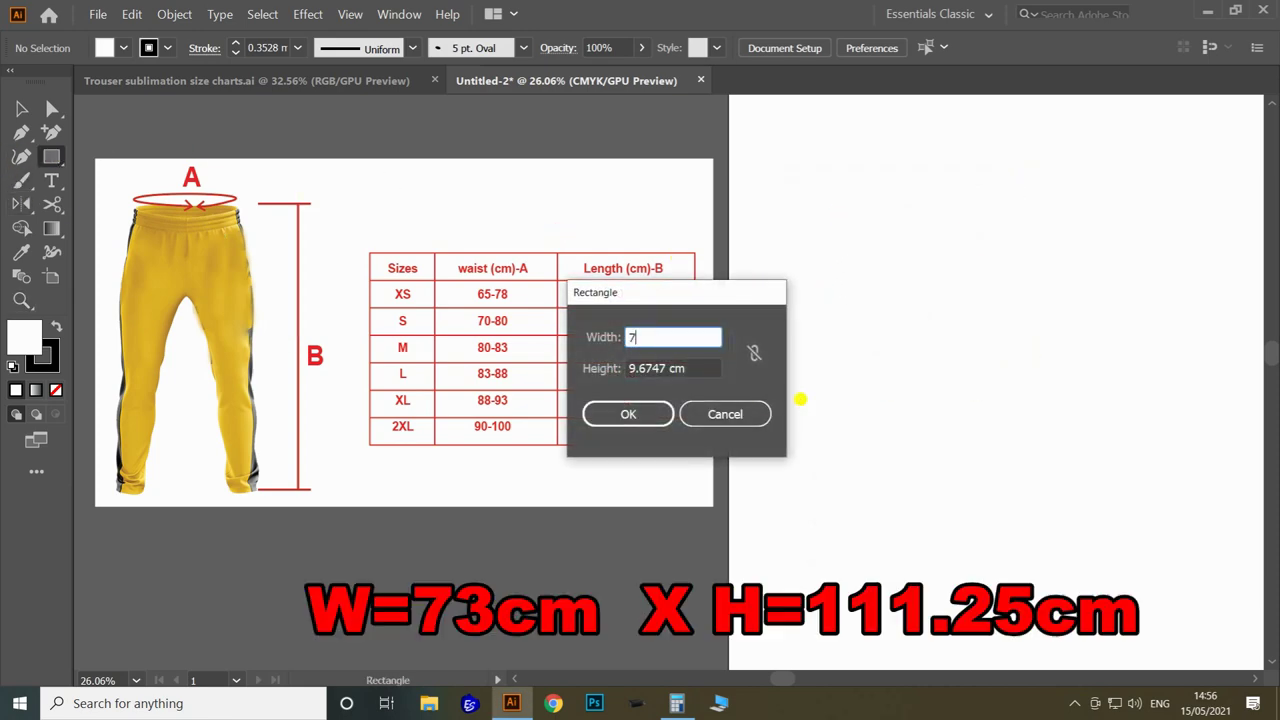
{"action": "type", "text": "3"}
{"action": "key", "text": "Tab"}
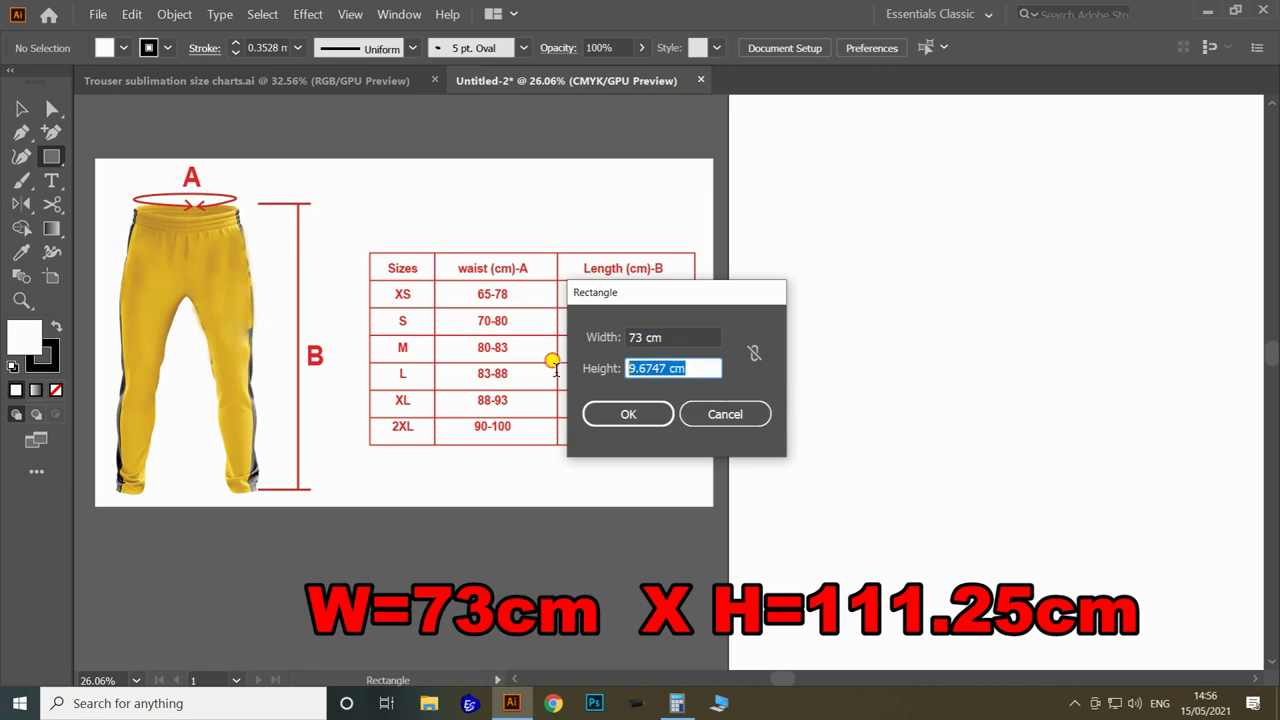
{"action": "type", "text": "111.25"}
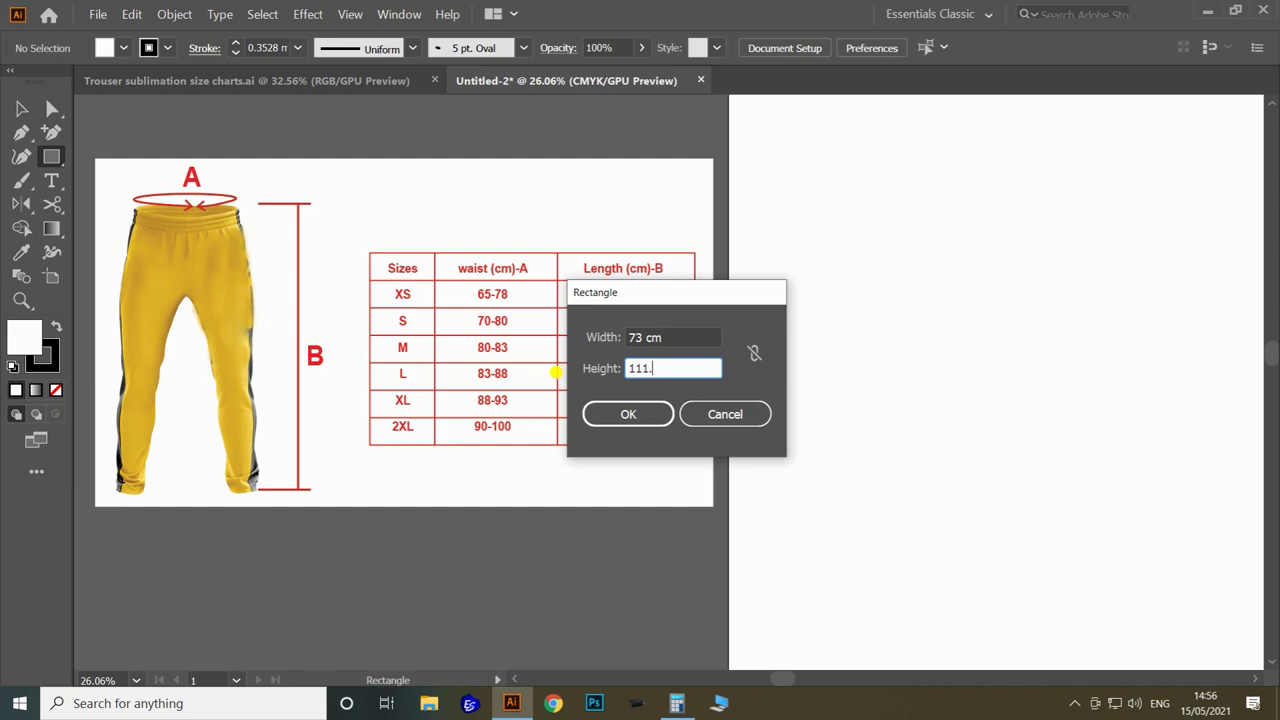
{"action": "left_click", "coordinate": [625, 417]}
Remove the rectangle's stroke and fill it with yellow at C 0, M 15, Y 100, K 0
{"action": "key", "text": "z"}
{"action": "left_click_drag", "start_coordinate": [650, 305], "coordinate": [538, 369]}
{"action": "left_click", "coordinate": [50, 370]}
{"action": "left_click", "coordinate": [55, 390]}
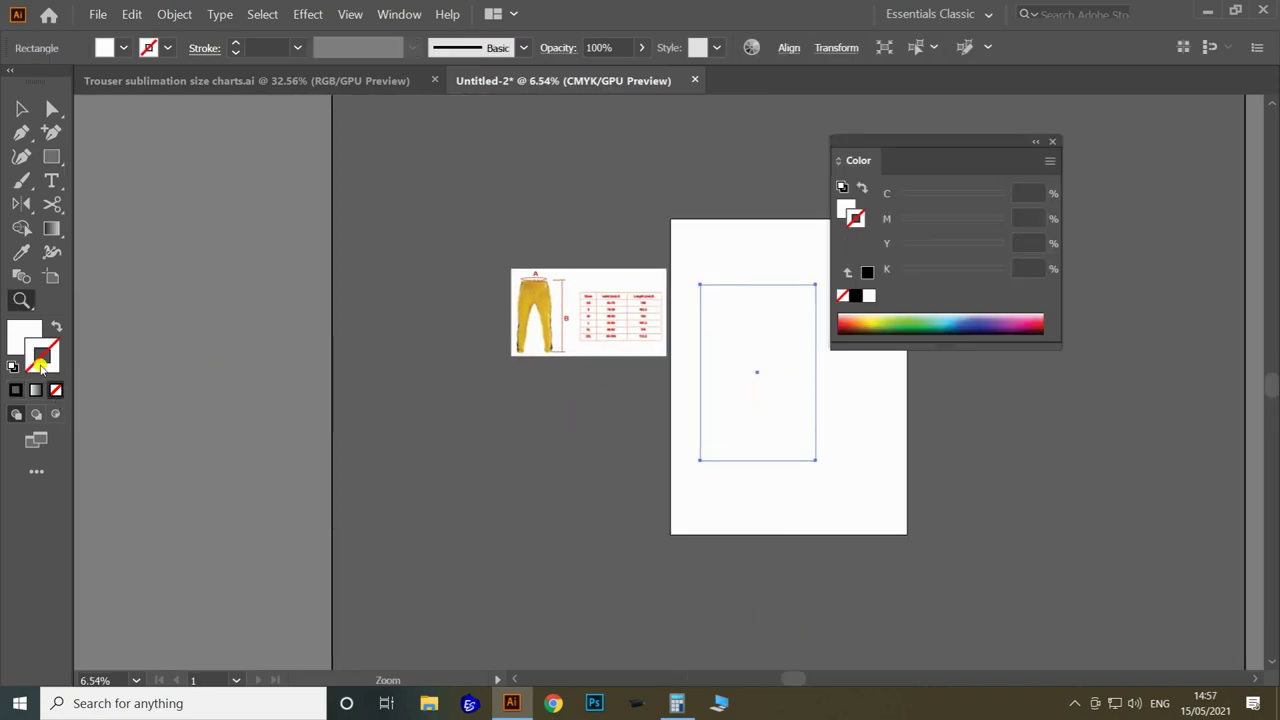
{"action": "left_click", "coordinate": [18, 337]}
{"action": "left_click_drag", "start_coordinate": [991, 250], "coordinate": [1063, 231]}
{"action": "left_click_drag", "start_coordinate": [902, 220], "coordinate": [917, 220]}
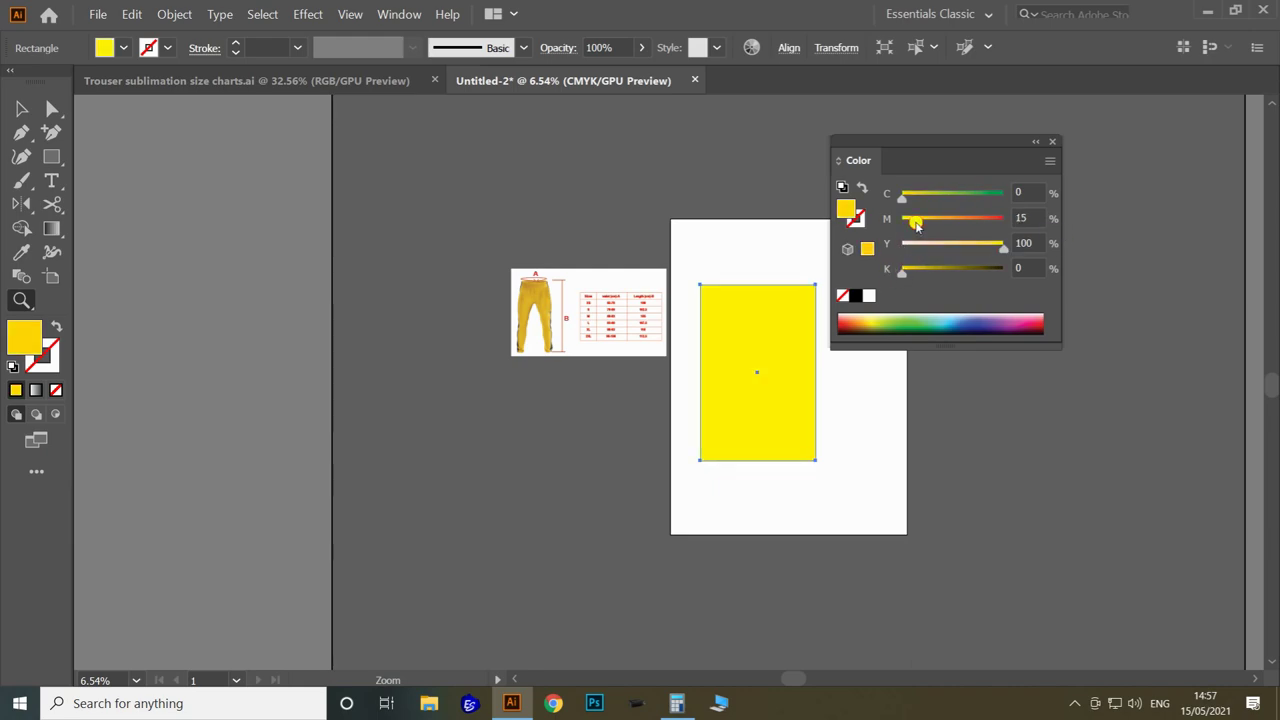
Show the rulers in the new document and bring the yellow rectangle's top edge into close view
{"action": "left_click_drag", "start_coordinate": [723, 268], "coordinate": [1029, 106]}
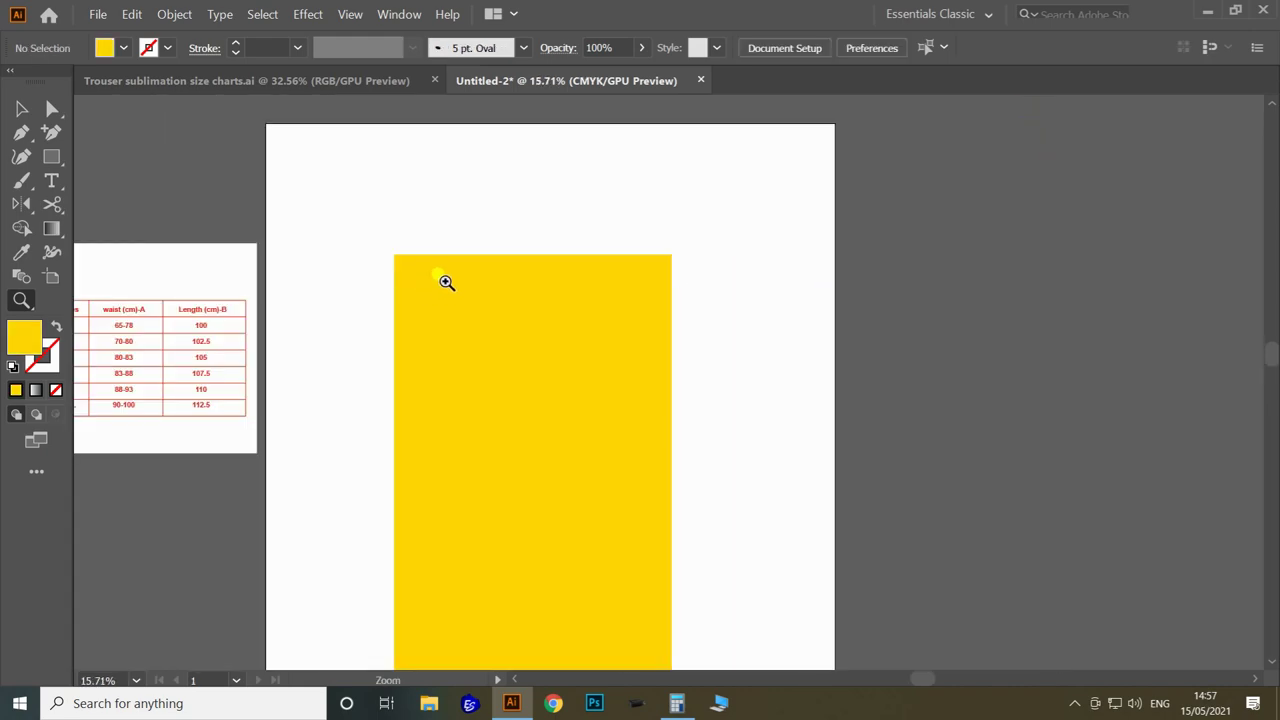
{"action": "key", "text": "ctrl+r"}
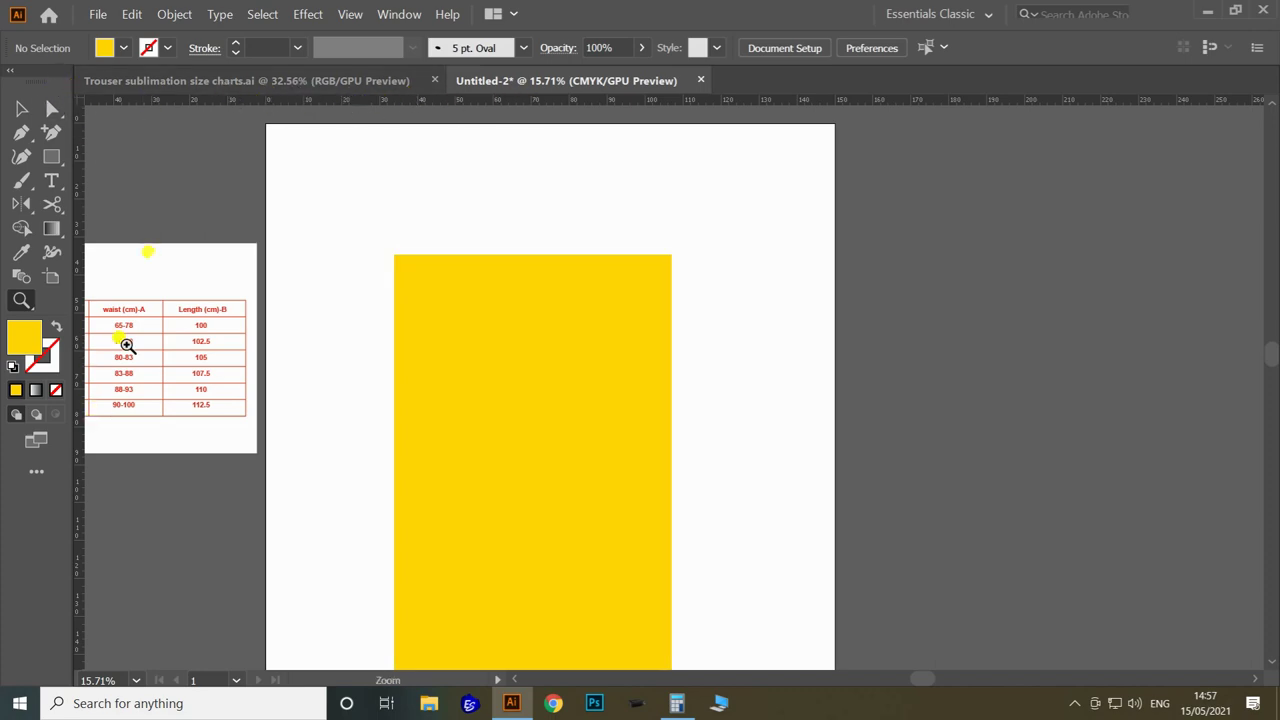
{"action": "left_click_drag", "start_coordinate": [505, 240], "coordinate": [591, 291]}
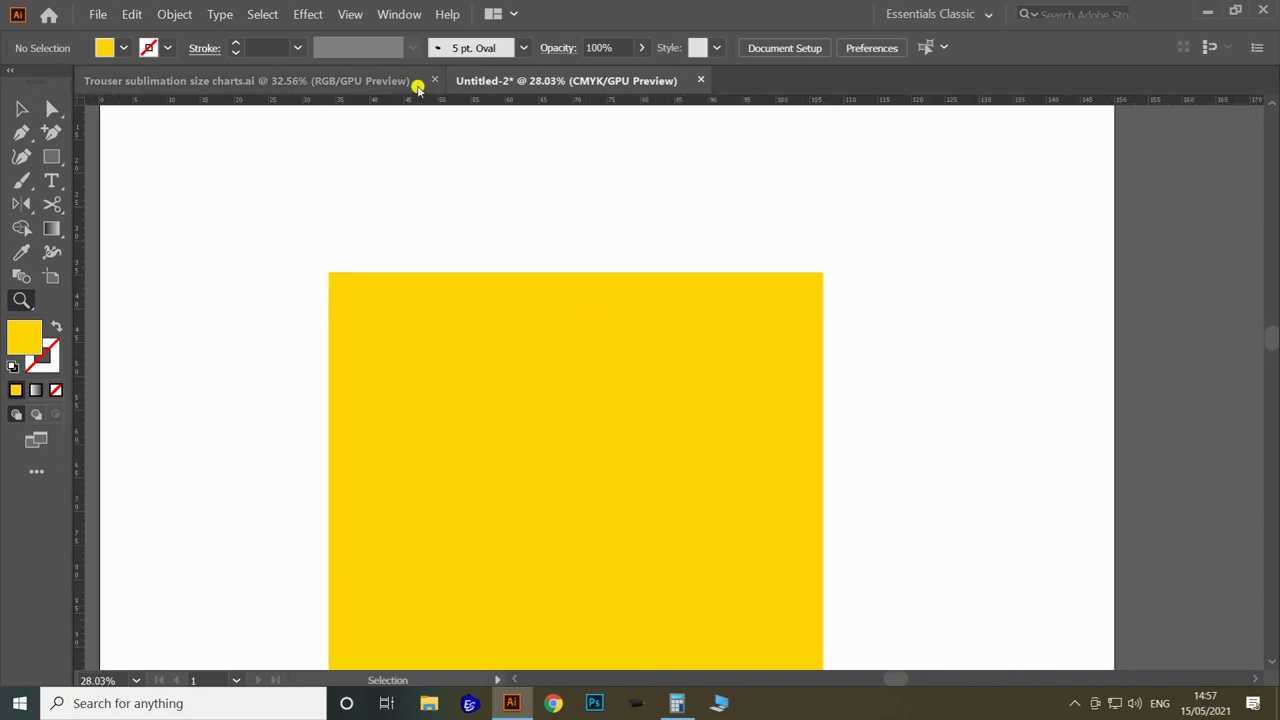
Place ruler guides along the yellow rectangle's top, left and right edges and lock them
{"action": "left_click_drag", "start_coordinate": [408, 100], "coordinate": [431, 273]}
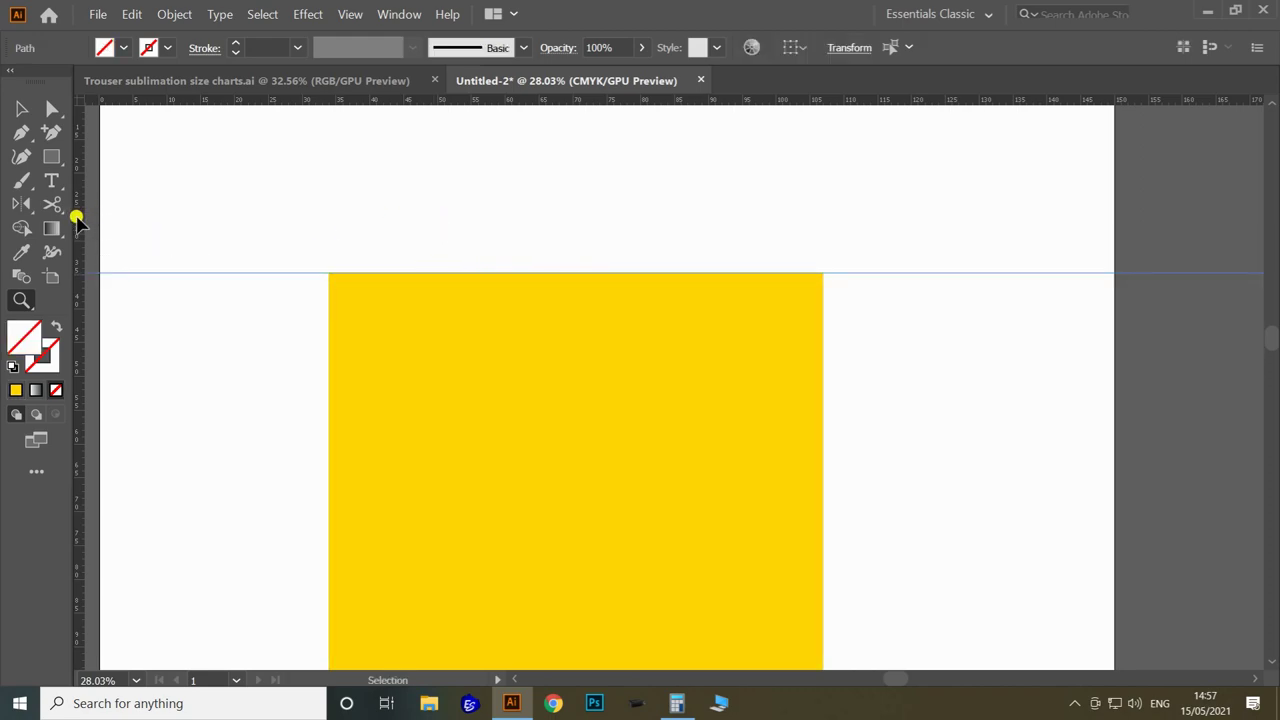
{"action": "left_click_drag", "start_coordinate": [77, 220], "coordinate": [329, 265]}
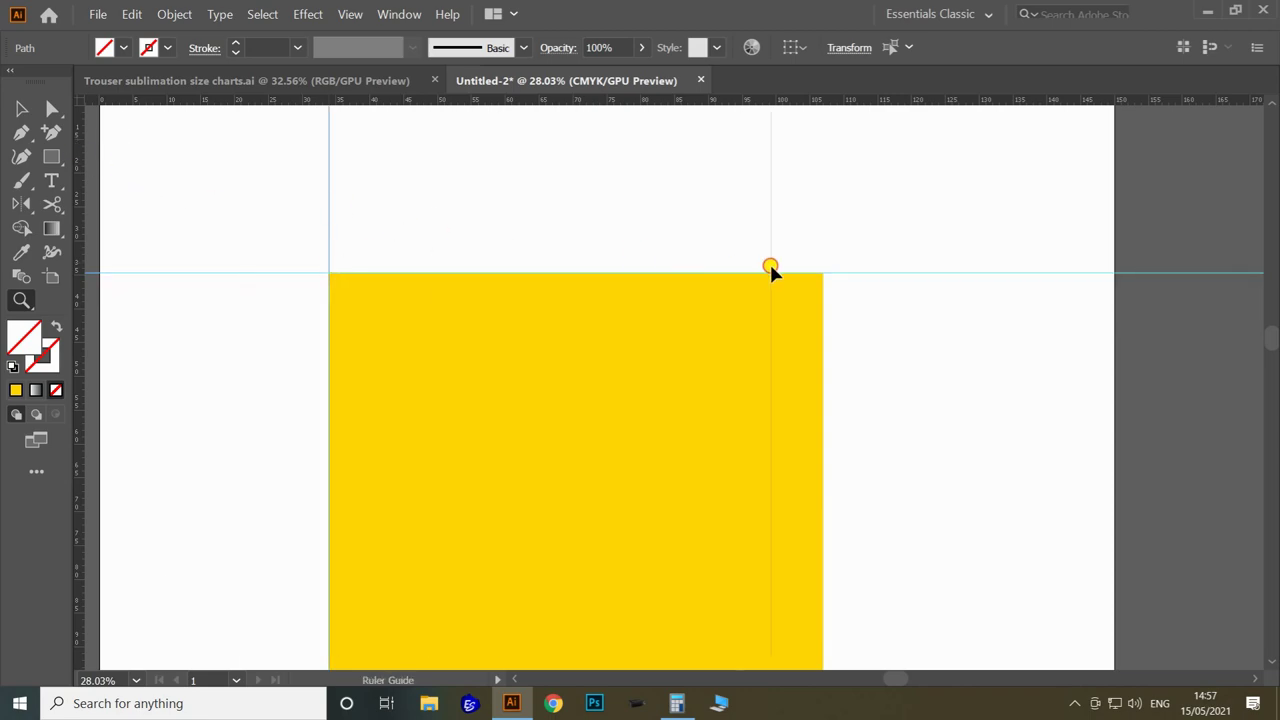
{"action": "left_click_drag", "start_coordinate": [769, 268], "coordinate": [823, 262]}
{"action": "scroll", "coordinate": [906, 346], "scroll_direction": "down", "scroll_amount": 3}
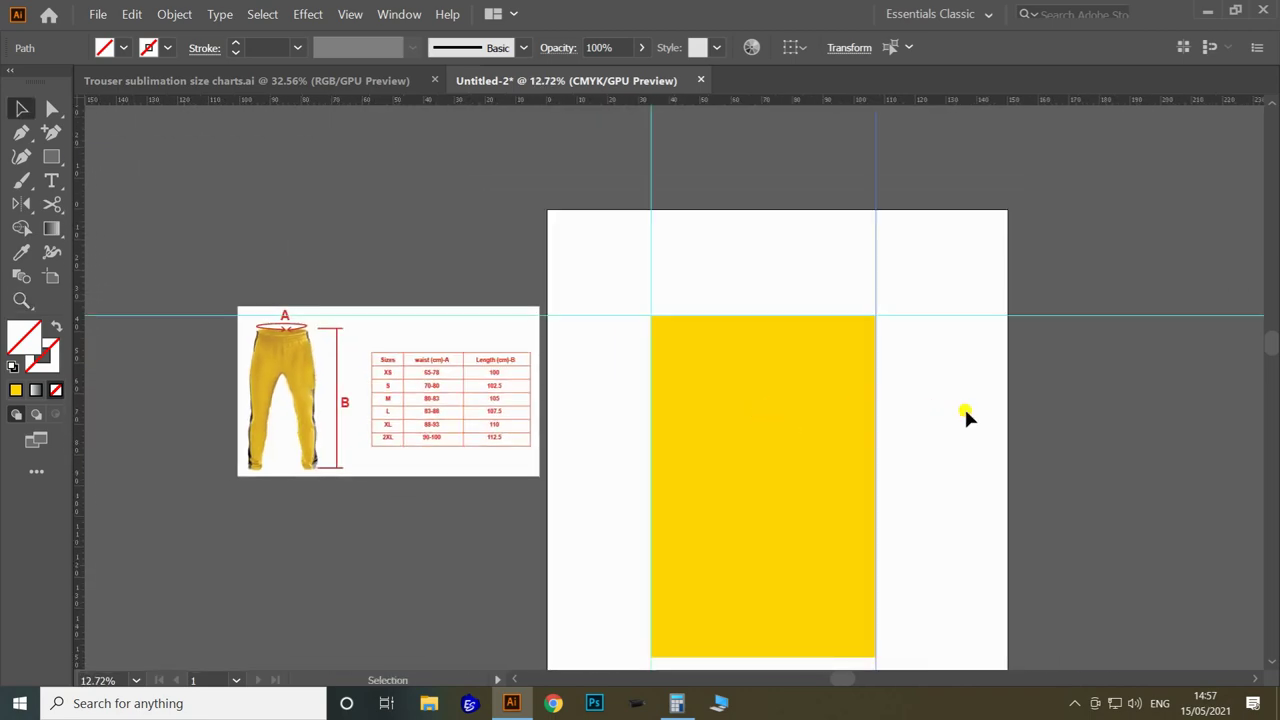
{"action": "right_click", "coordinate": [966, 411]}
{"action": "left_click", "coordinate": [1032, 542]}
Place a horizontal ruler guide along the yellow rectangle's bottom edge
{"action": "left_click_drag", "start_coordinate": [934, 531], "coordinate": [914, 406]}
{"action": "left_click_drag", "start_coordinate": [622, 534], "coordinate": [742, 509]}
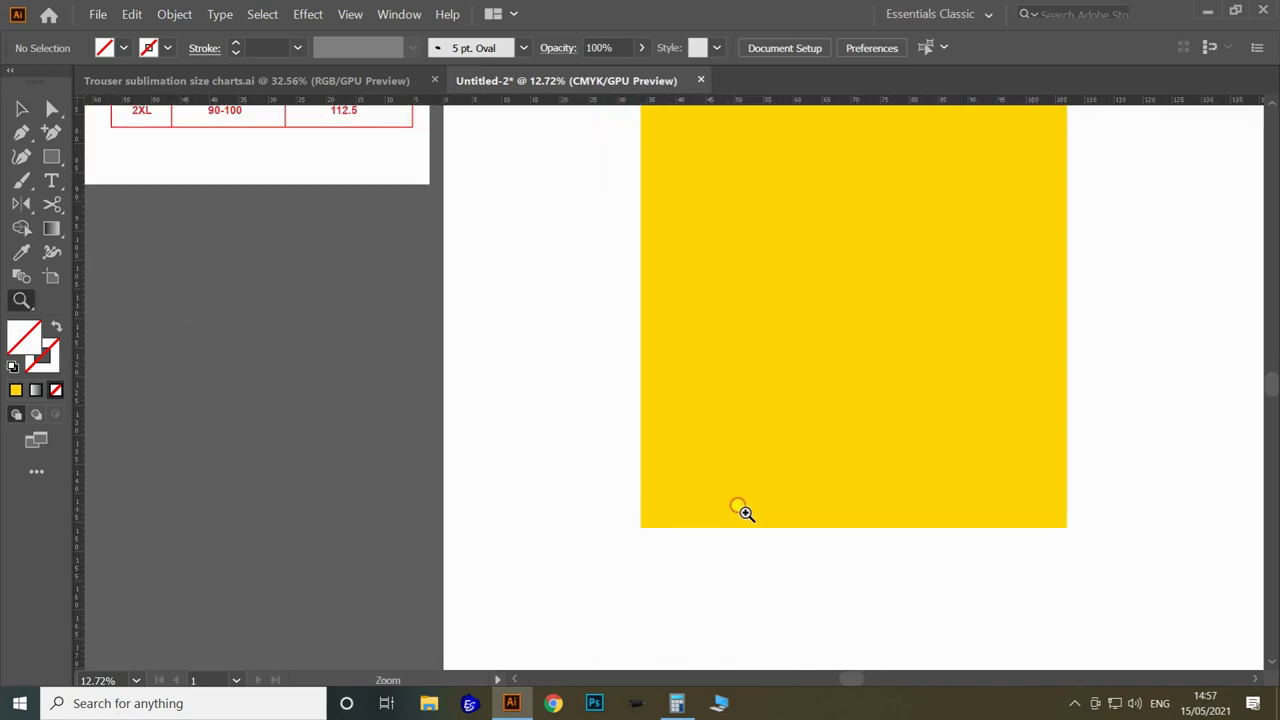
{"action": "left_click_drag", "start_coordinate": [189, 100], "coordinate": [518, 538]}
{"action": "left_click_drag", "start_coordinate": [518, 538], "coordinate": [354, 466]}
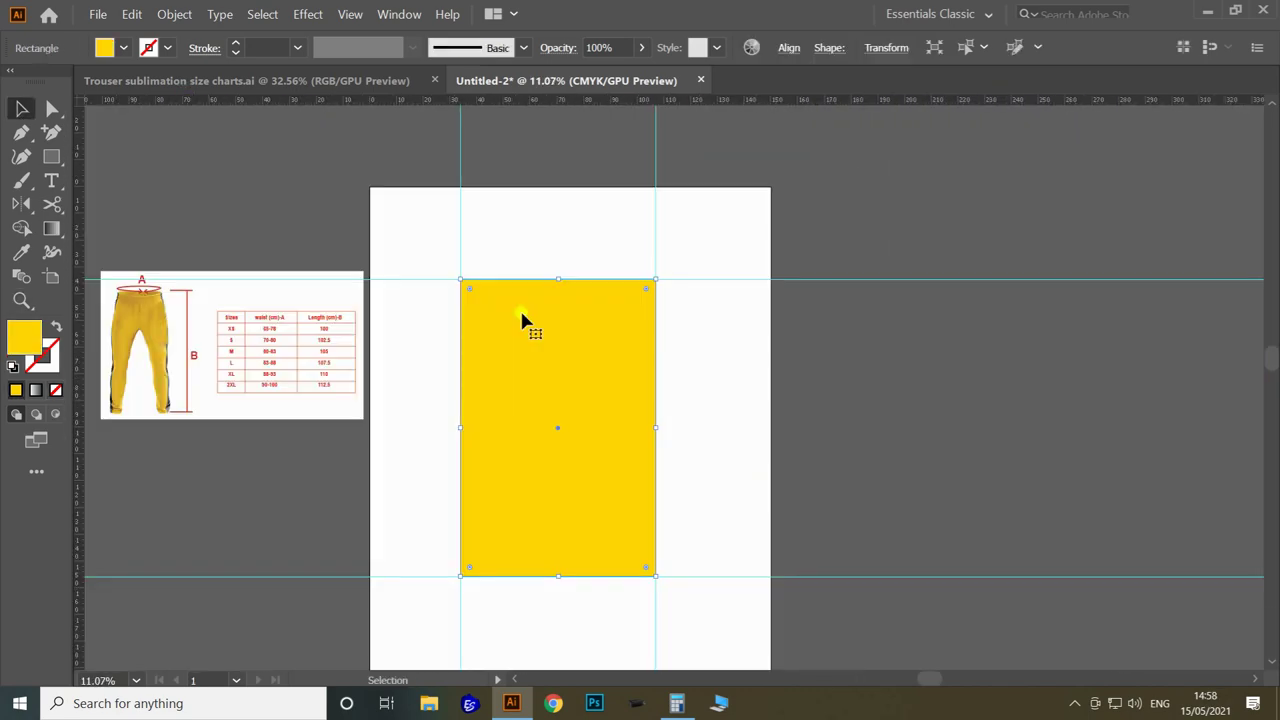
Unlock the guides so that the one on the rectangle's top edge can be selected
{"action": "scroll", "coordinate": [632, 263], "scroll_direction": "up", "scroll_amount": 2}
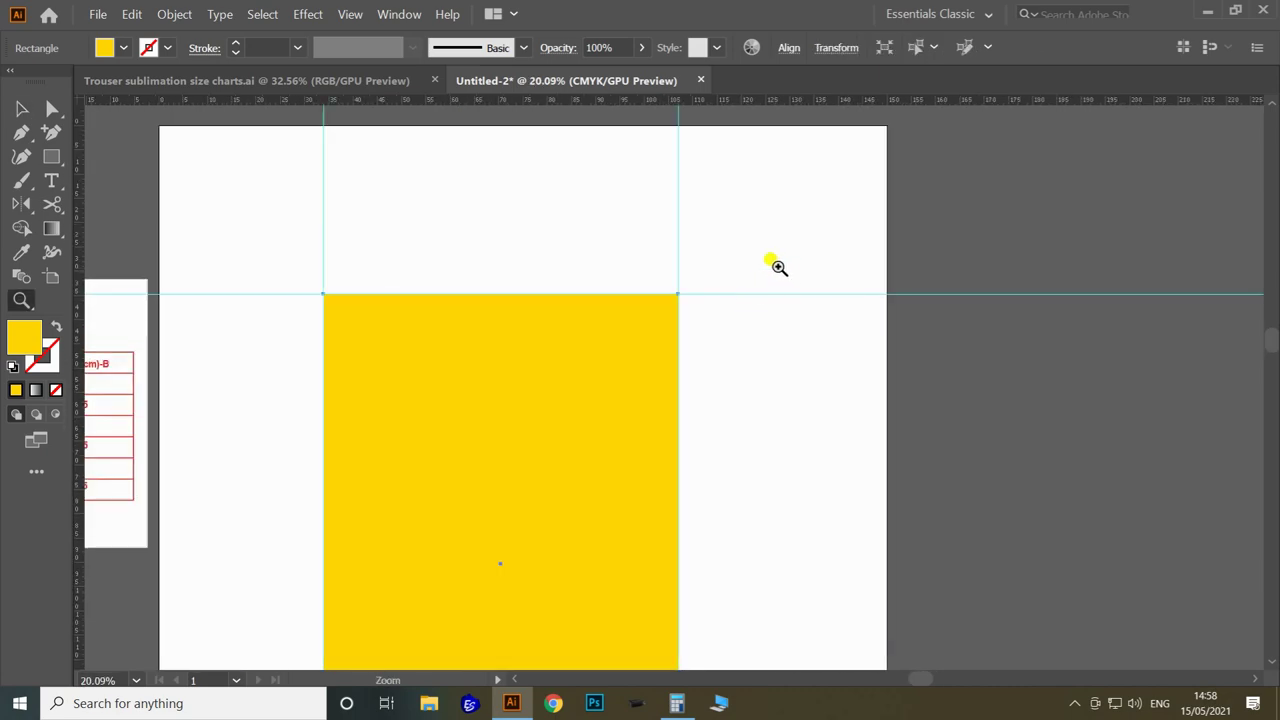
{"action": "left_click", "coordinate": [750, 256]}
{"action": "right_click", "coordinate": [735, 258]}
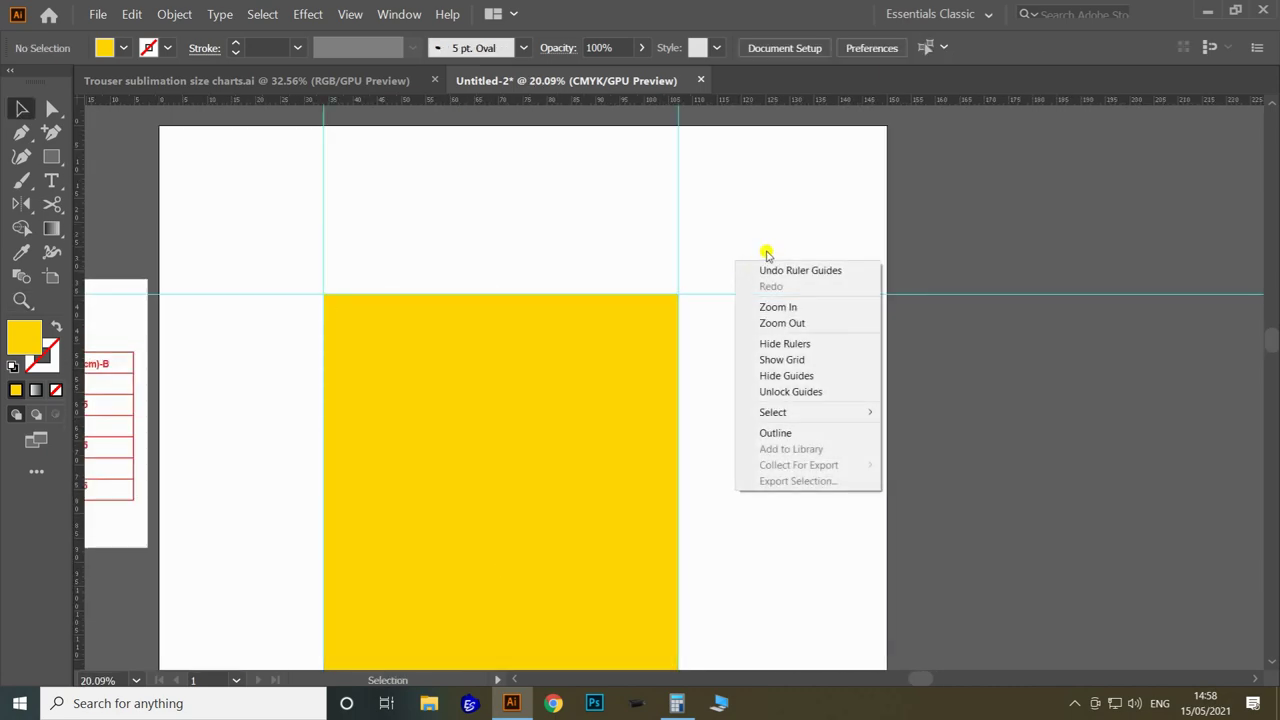
{"action": "left_click", "coordinate": [794, 392]}
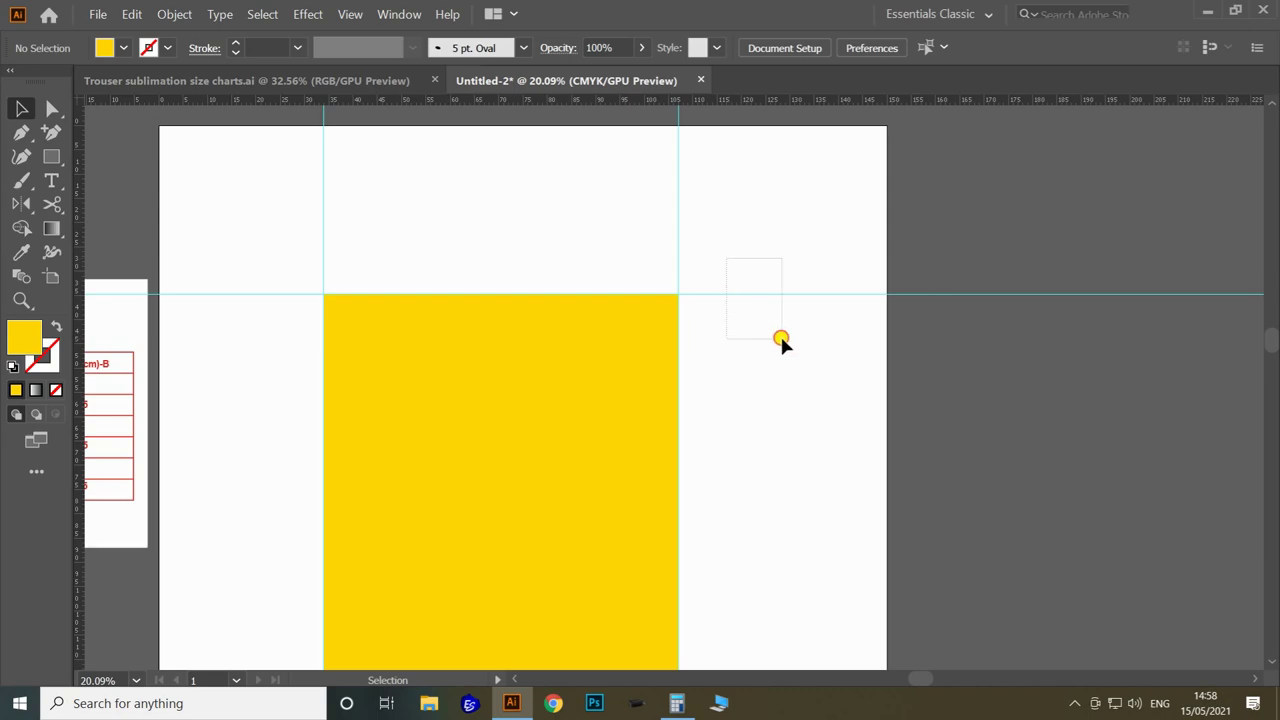
{"action": "left_click_drag", "start_coordinate": [727, 258], "coordinate": [781, 339]}
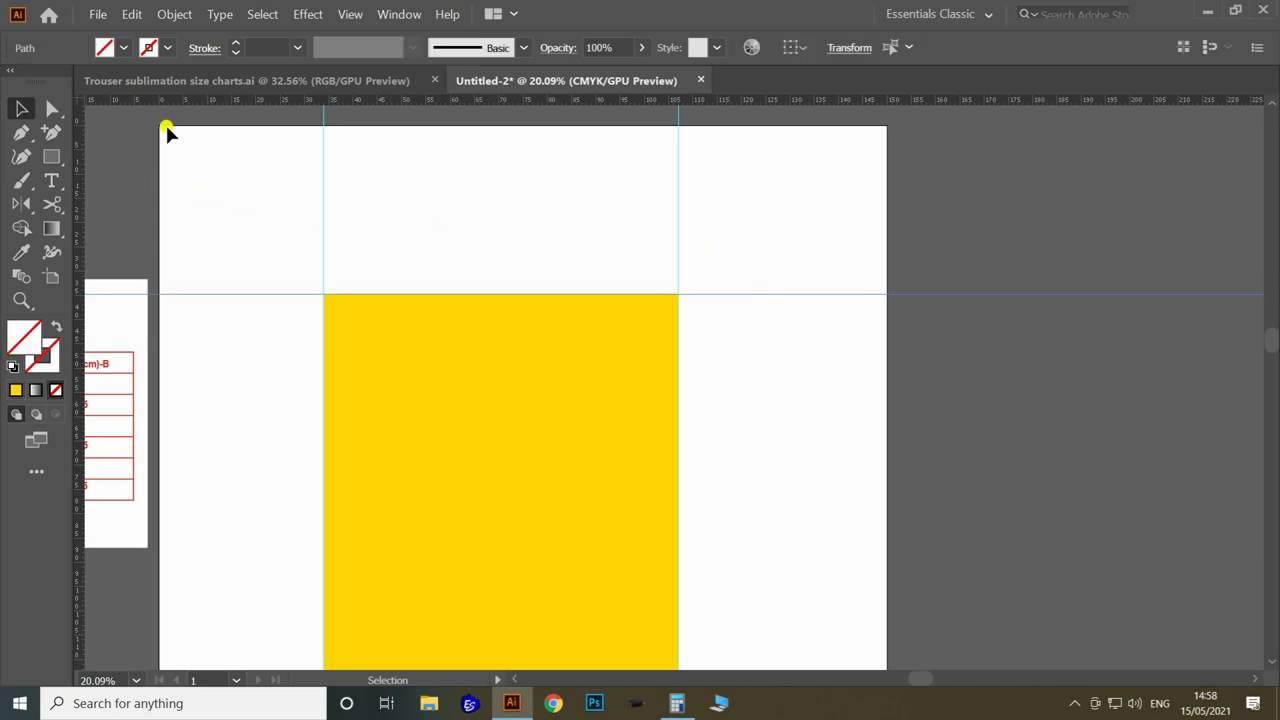
{"action": "left_click", "coordinate": [648, 176]}
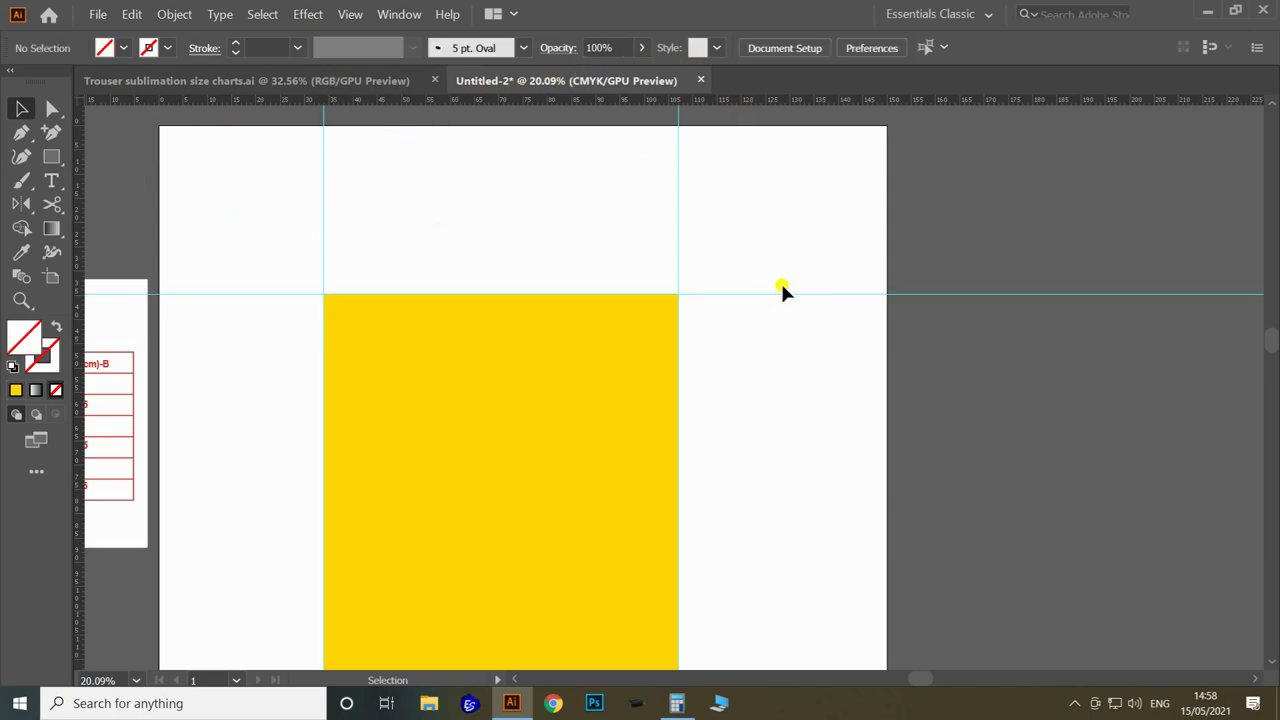
Set the keyboard increment to 33 cm in the preferences
{"action": "key", "text": "ctrl+k"}
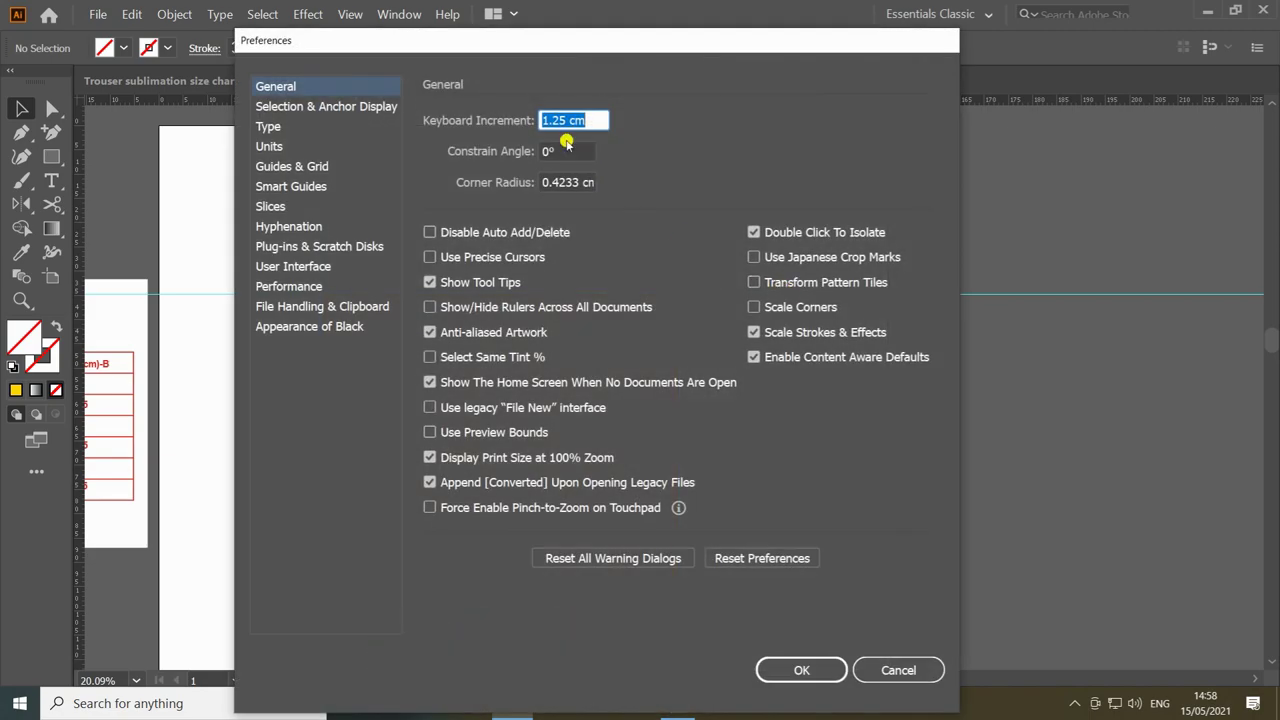
{"action": "left_click", "coordinate": [597, 120]}
{"action": "left_click_drag", "start_coordinate": [584, 119], "coordinate": [526, 119]}
{"action": "type", "text": "33"}
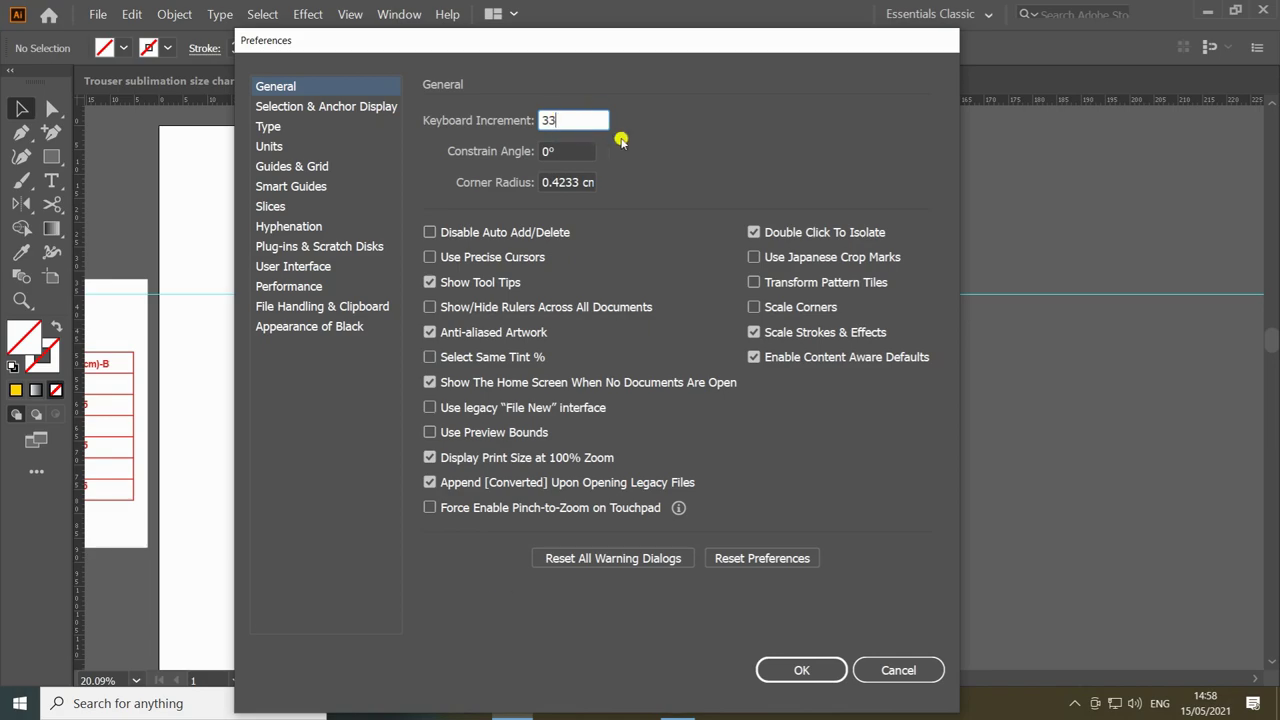
{"action": "left_click", "coordinate": [591, 82]}
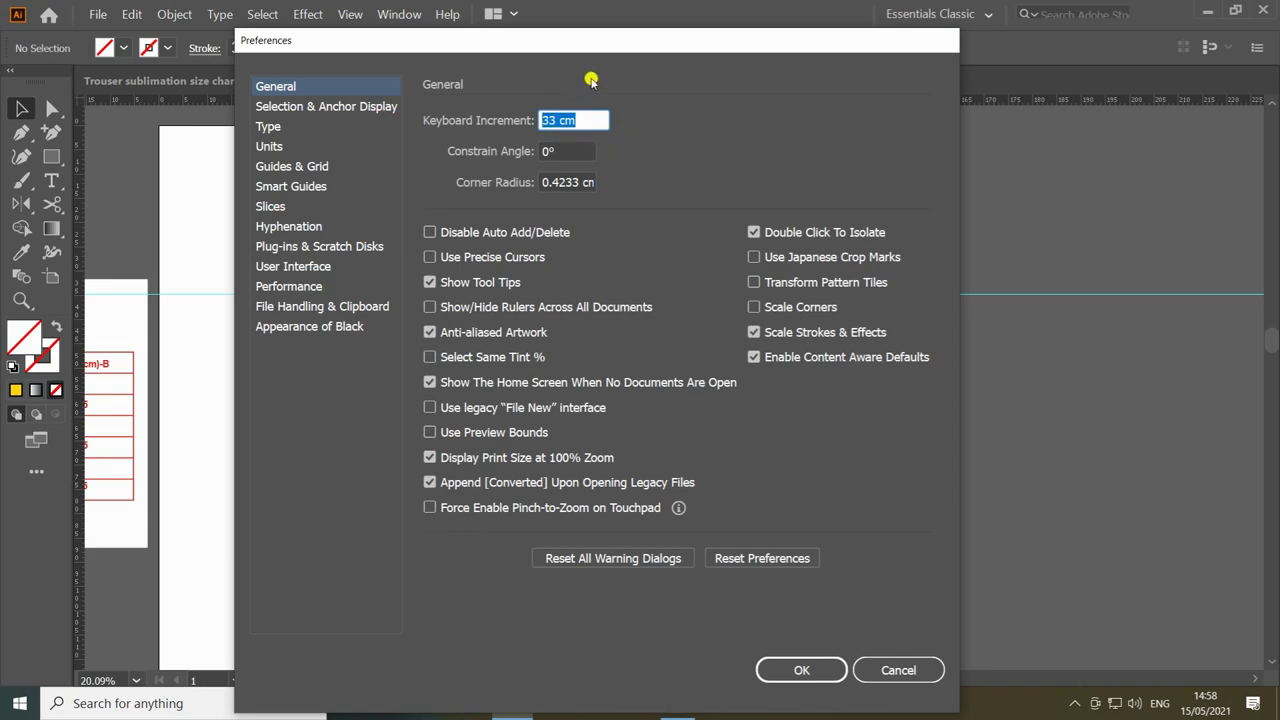
{"action": "left_click", "coordinate": [808, 668]}
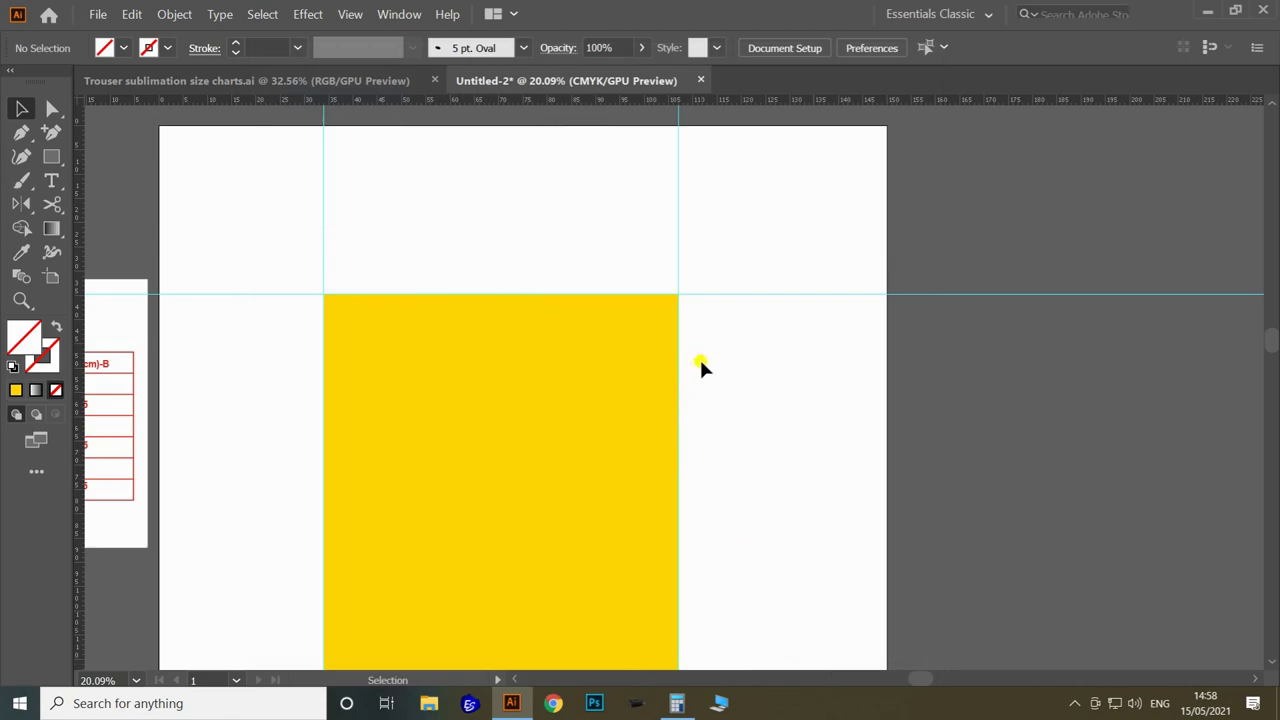
Move the guide on the rectangle's top edge down by 33 cm and deselect it
{"action": "left_click_drag", "start_coordinate": [794, 348], "coordinate": [807, 365]}
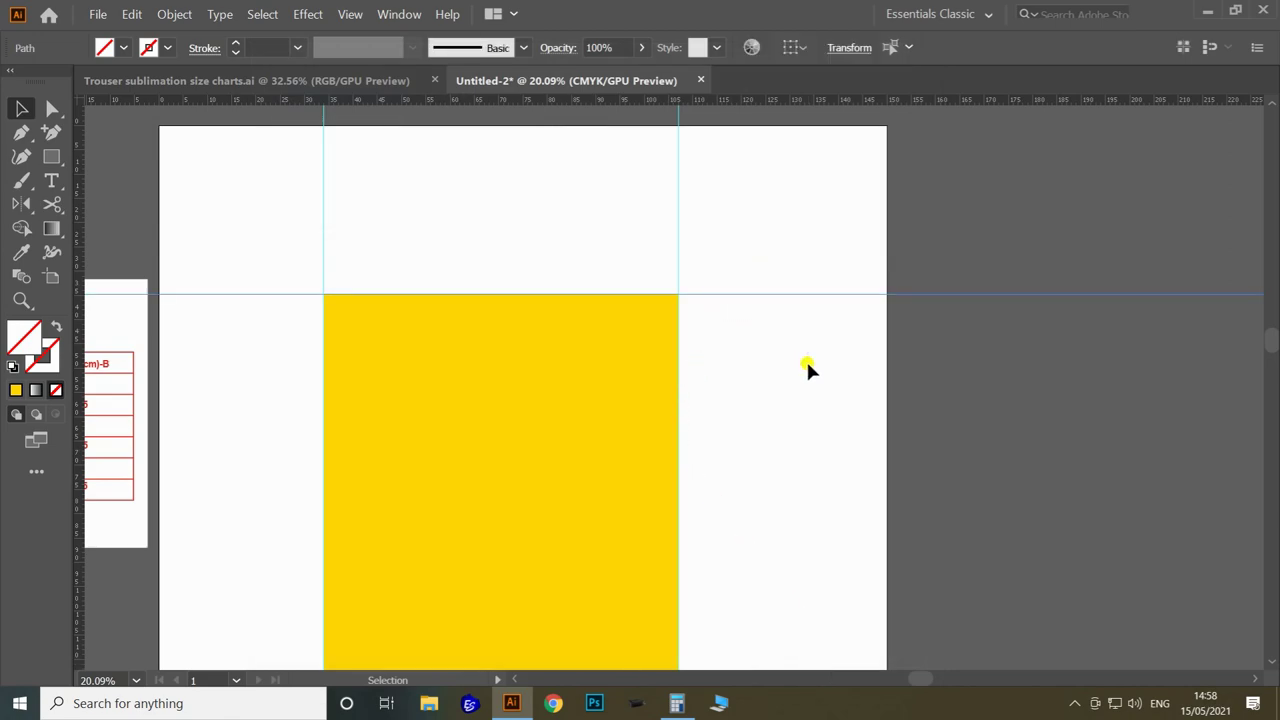
{"action": "key", "text": "Down"}
{"action": "key", "text": "Down"}
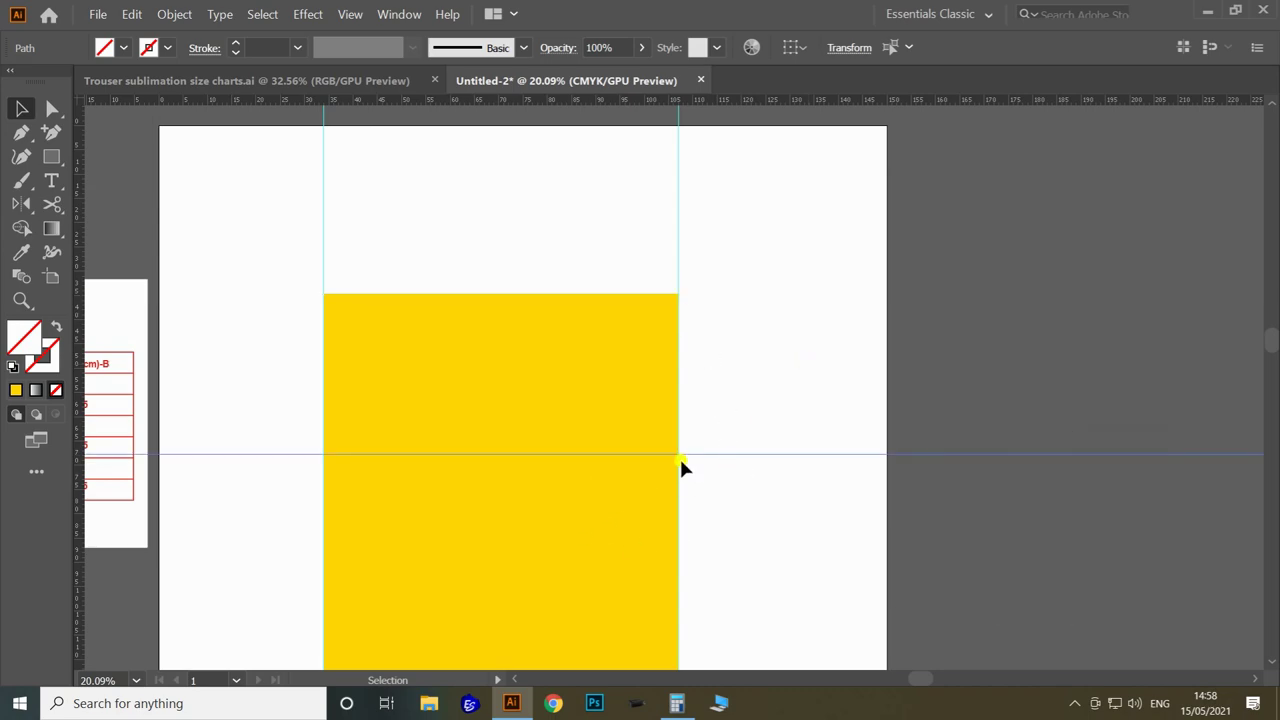
{"action": "left_click", "coordinate": [715, 400]}
Add an anchor point on the rectangle's right edge where the moved horizontal guide crosses it
{"action": "key", "text": "z"}
{"action": "left_click_drag", "start_coordinate": [668, 425], "coordinate": [717, 446]}
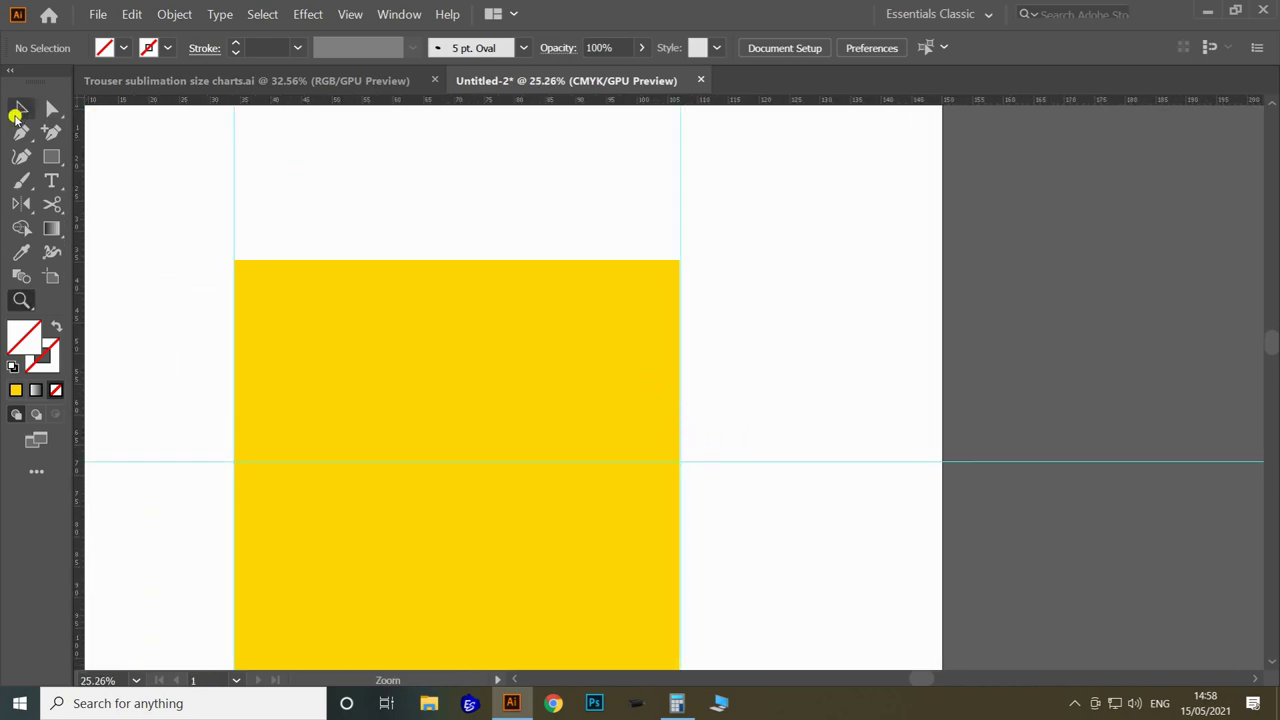
{"action": "left_click", "coordinate": [21, 110]}
{"action": "left_click", "coordinate": [664, 412]}
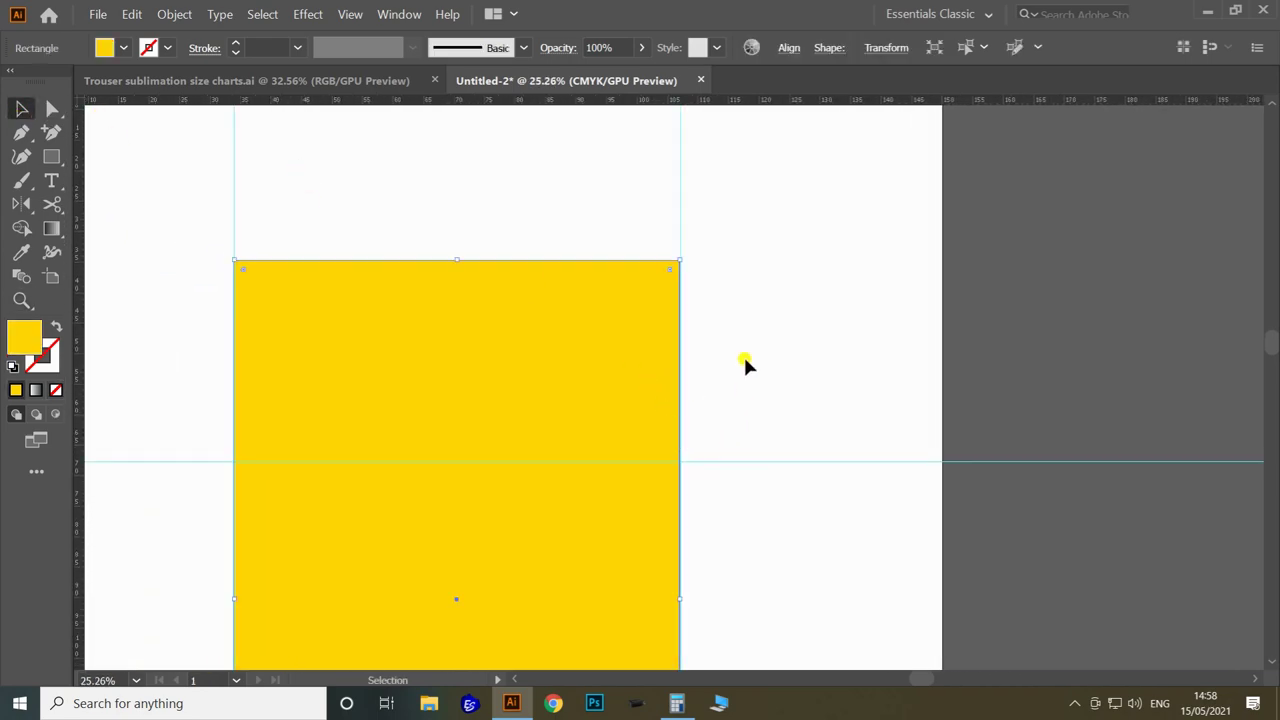
{"action": "left_click", "coordinate": [49, 135]}
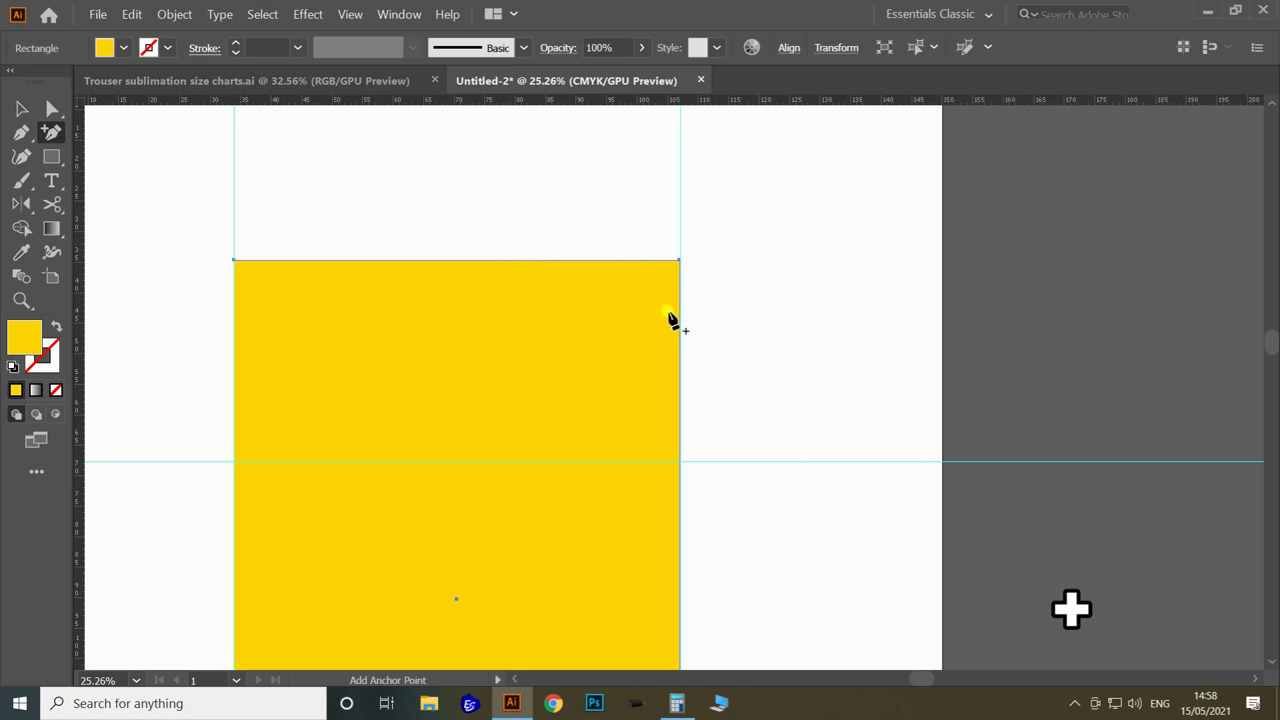
{"action": "left_click", "coordinate": [679, 462]}
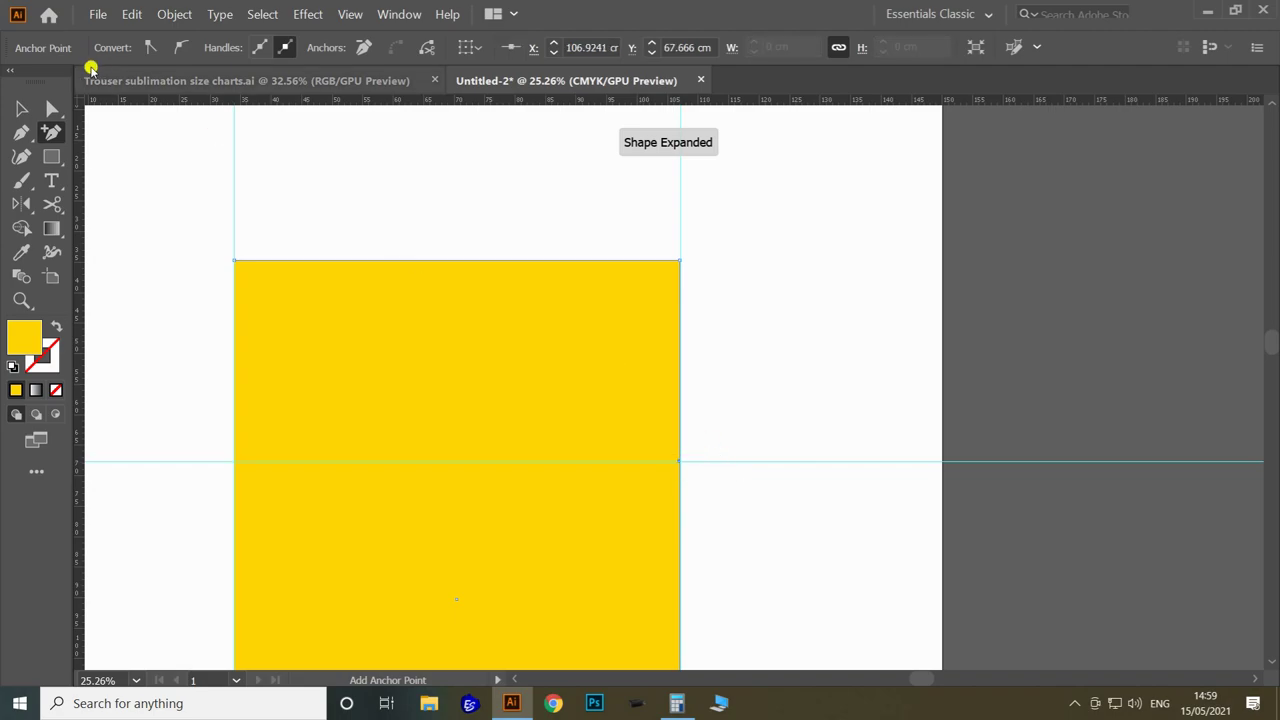
Set the keyboard increment to 4 cm and move the horizontal guide crossing the shape down by that amount
{"action": "left_click", "coordinate": [22, 107]}
{"action": "left_click", "coordinate": [770, 462]}
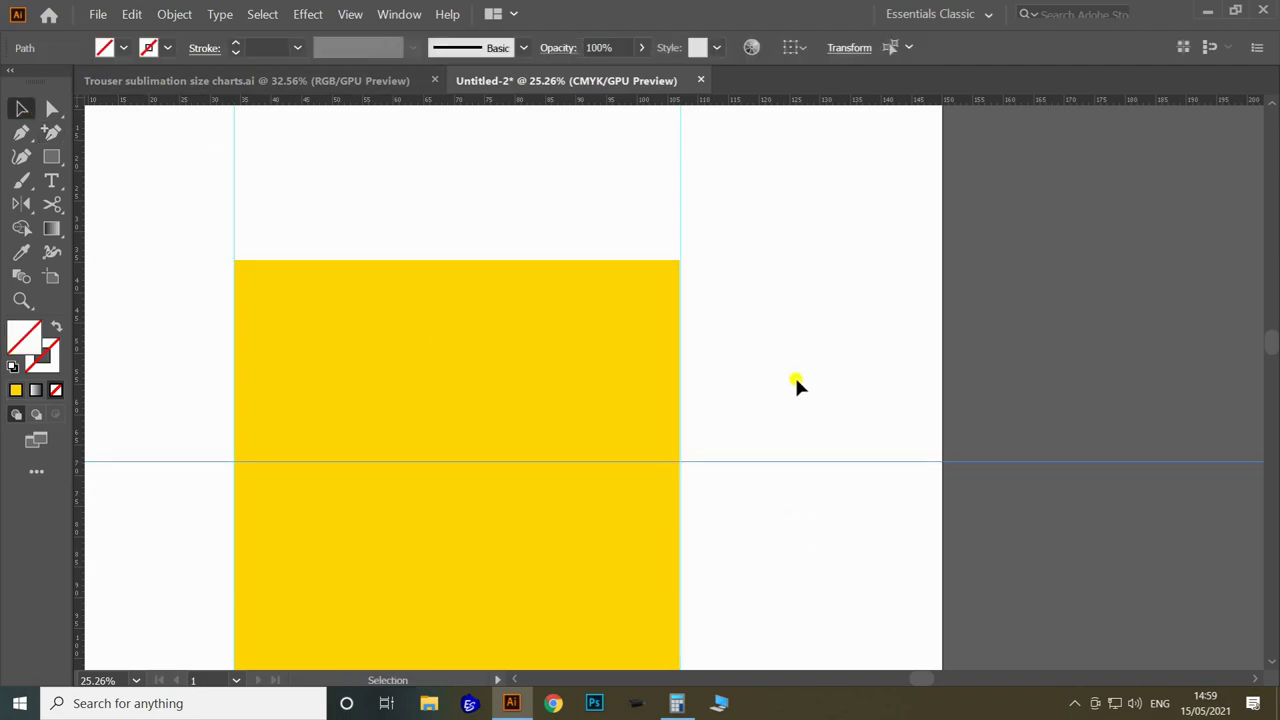
{"action": "key", "text": "ctrl+k"}
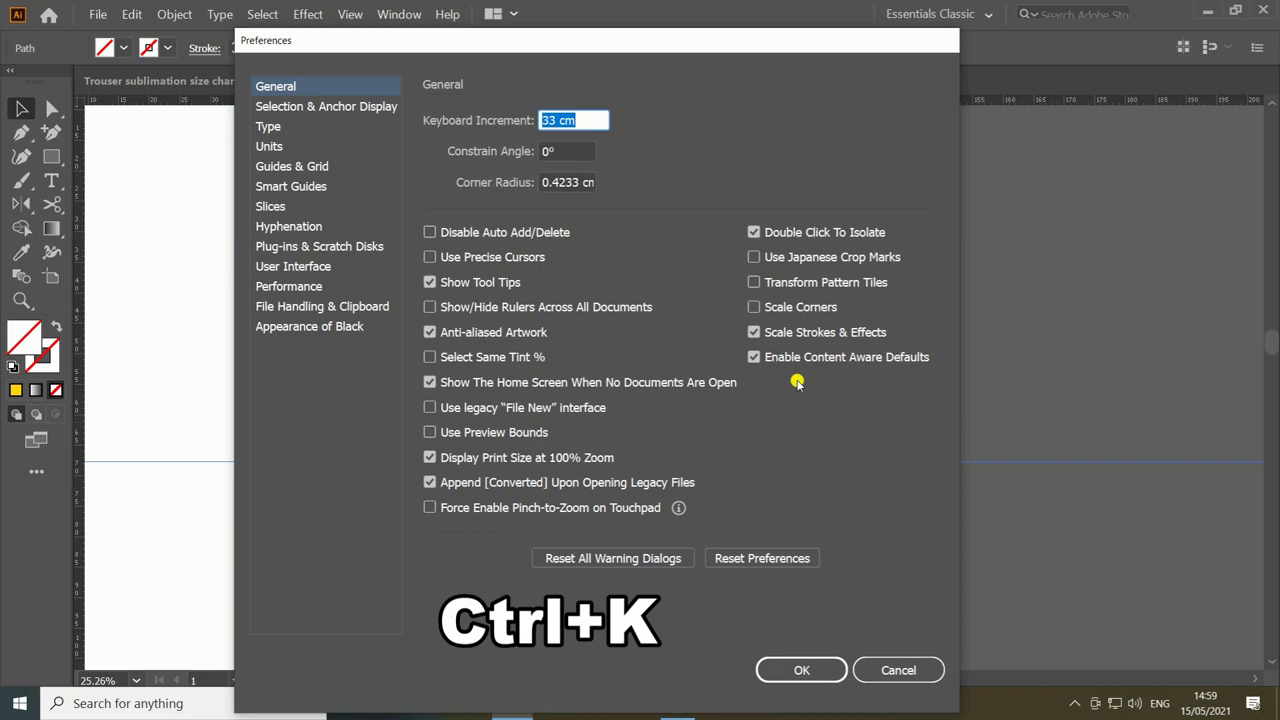
{"action": "type", "text": "4"}
{"action": "key", "text": "Return"}
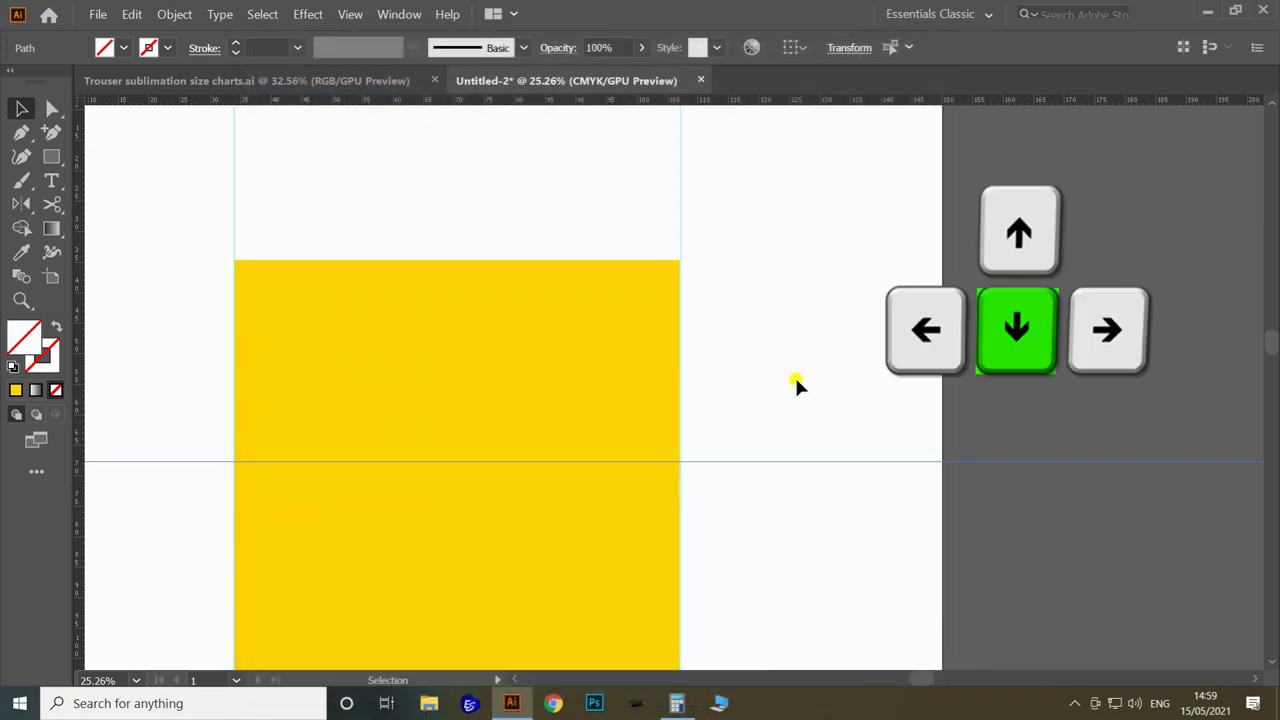
{"action": "key", "text": "Down"}
{"action": "left_click", "coordinate": [751, 455]}
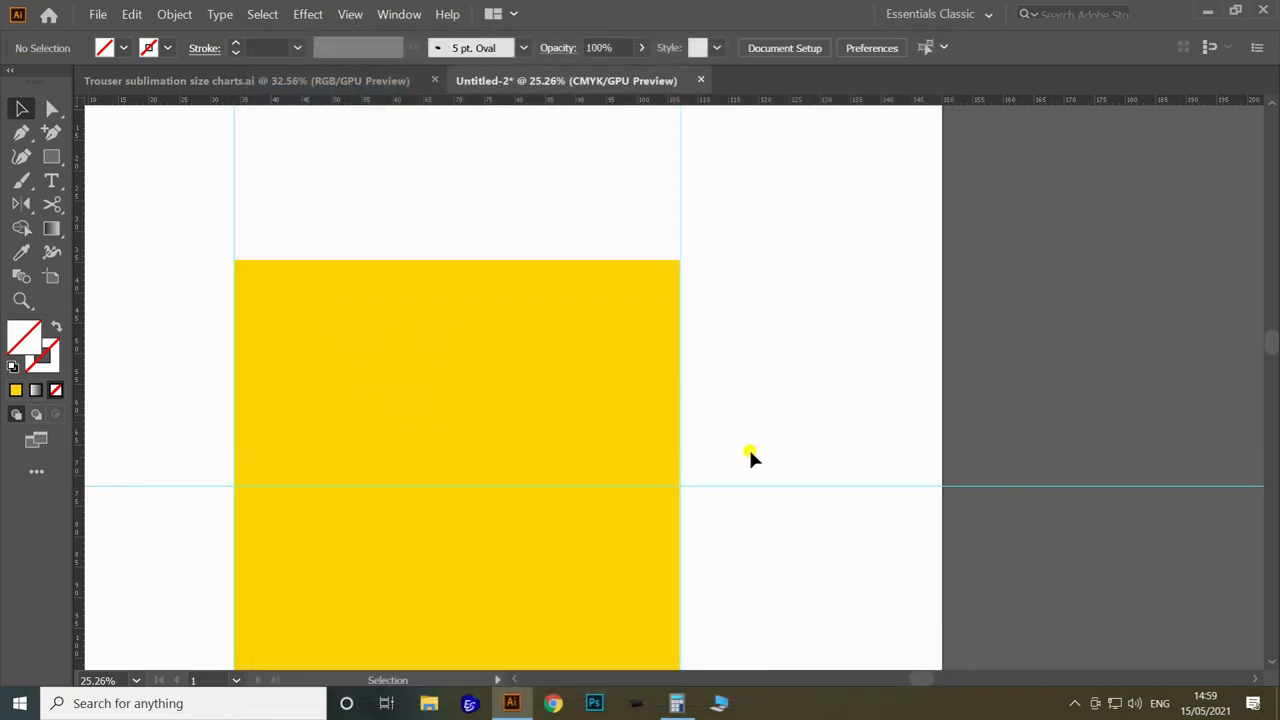
Lock the guides and add an anchor point on the shape's left edge at the lowered horizontal guide
{"action": "right_click", "coordinate": [183, 455]}
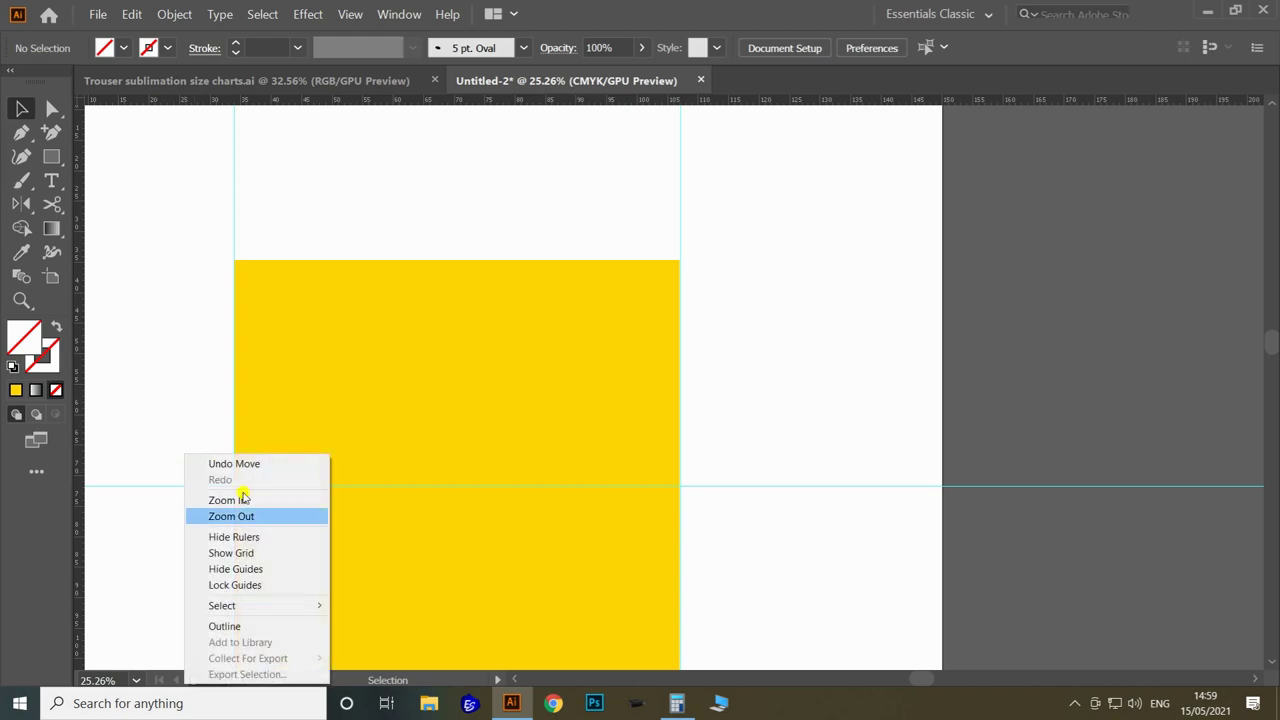
{"action": "left_click", "coordinate": [237, 587]}
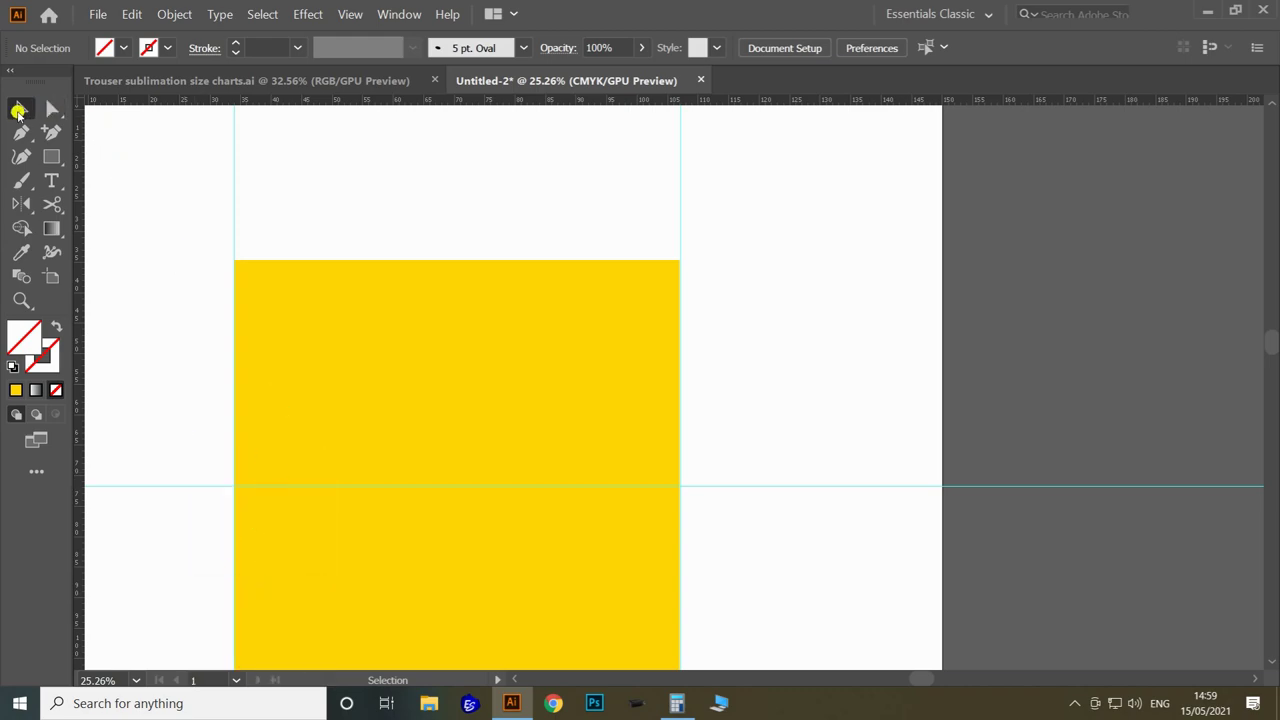
{"action": "left_click", "coordinate": [374, 357]}
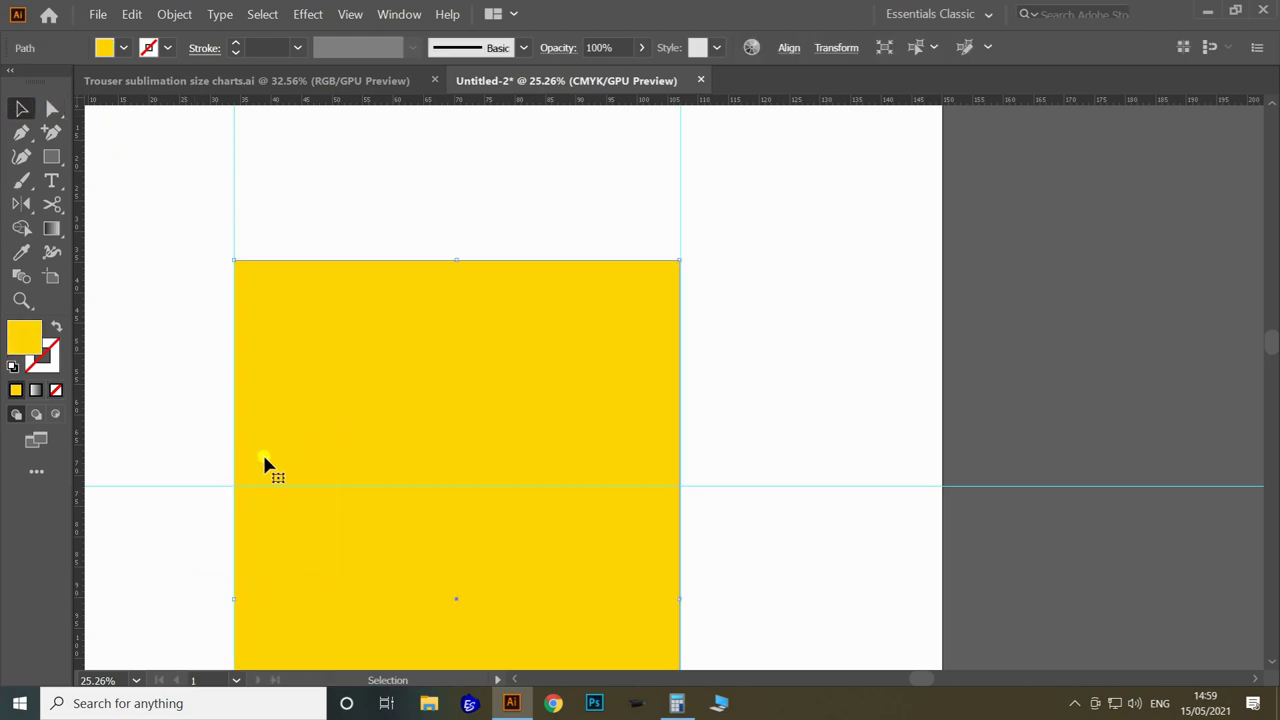
{"action": "left_click", "coordinate": [52, 131]}
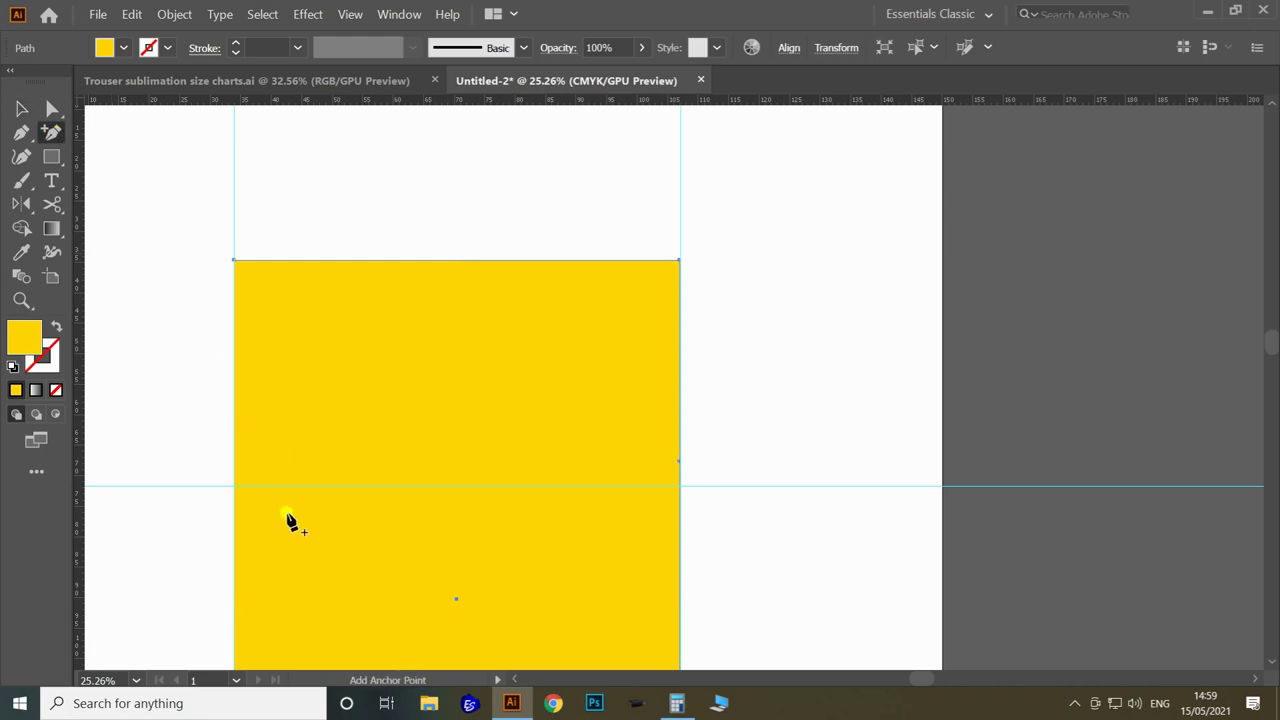
{"action": "left_click", "coordinate": [234, 487]}
Select only the top-left corner anchor point of the yellow shape with the Direct Selection tool
{"action": "key", "text": "z"}
{"action": "left_click_drag", "start_coordinate": [417, 375], "coordinate": [272, 449]}
{"action": "key", "text": "v"}
{"action": "left_click", "coordinate": [666, 420]}
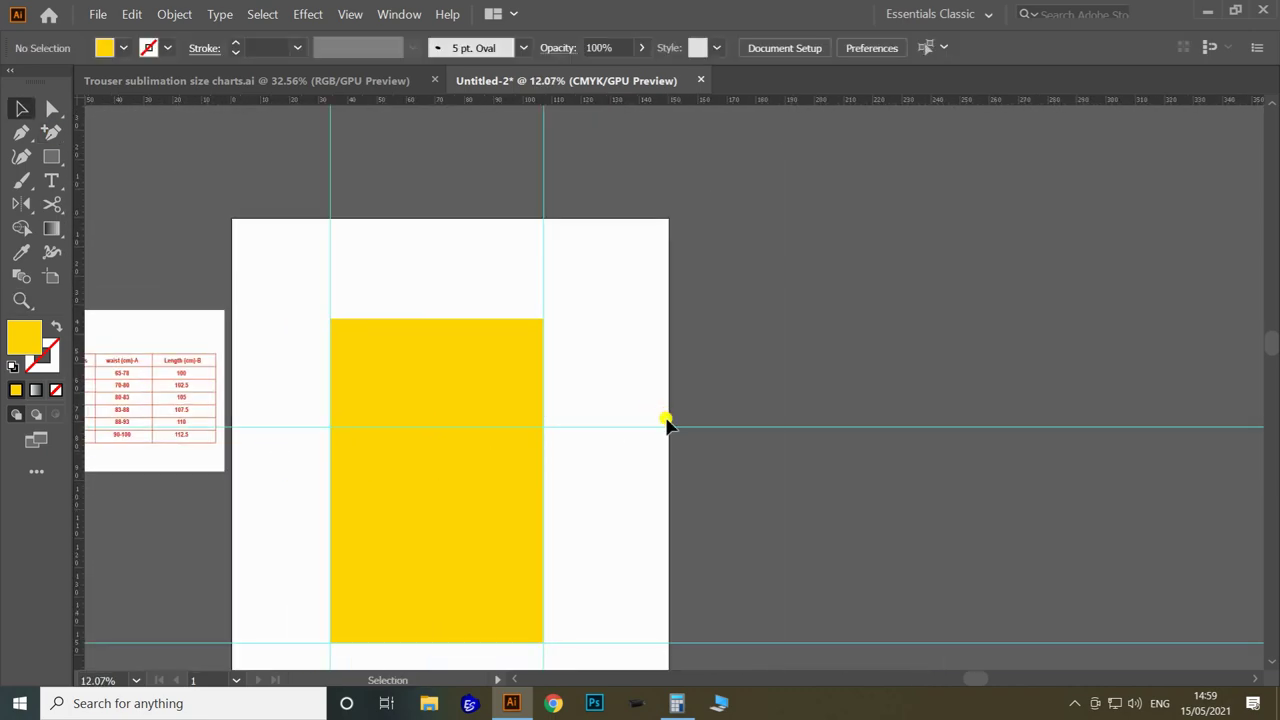
{"action": "left_click", "coordinate": [457, 480]}
{"action": "key", "text": "a"}
{"action": "left_click", "coordinate": [637, 437]}
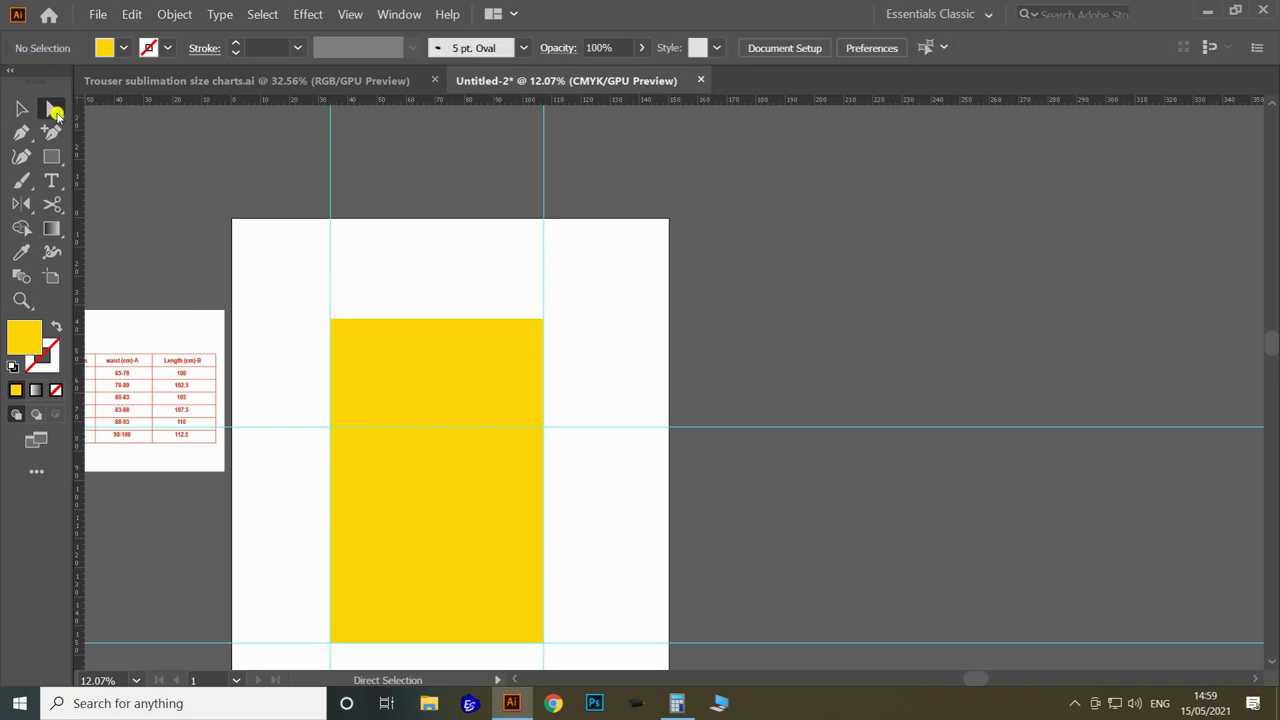
{"action": "left_click", "coordinate": [410, 406]}
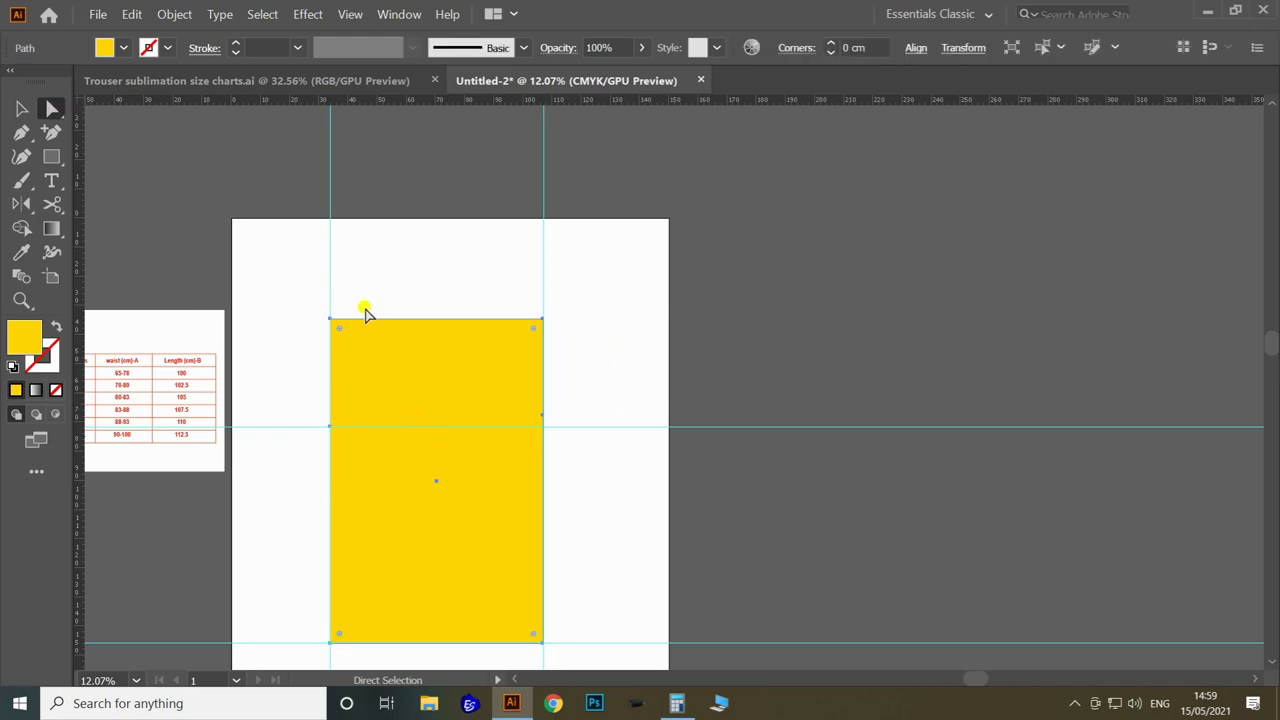
{"action": "left_click", "coordinate": [542, 319]}
{"action": "left_click", "coordinate": [350, 280]}
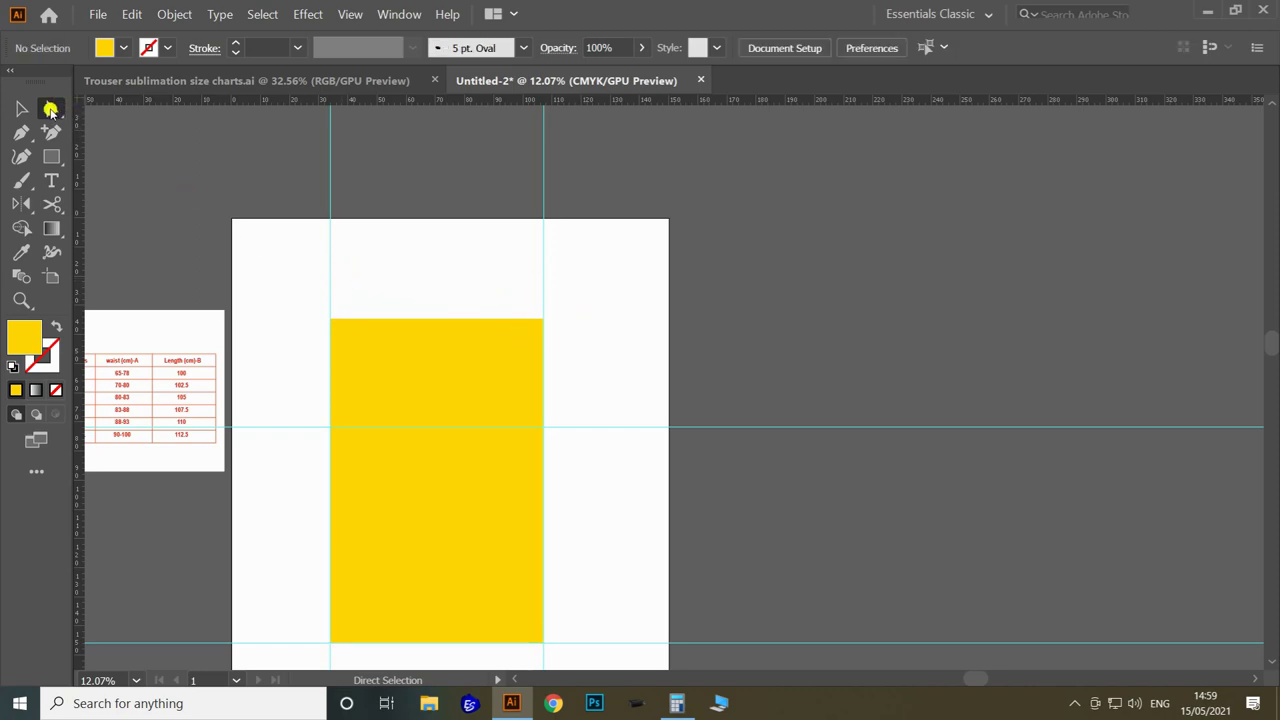
{"action": "left_click", "coordinate": [365, 348]}
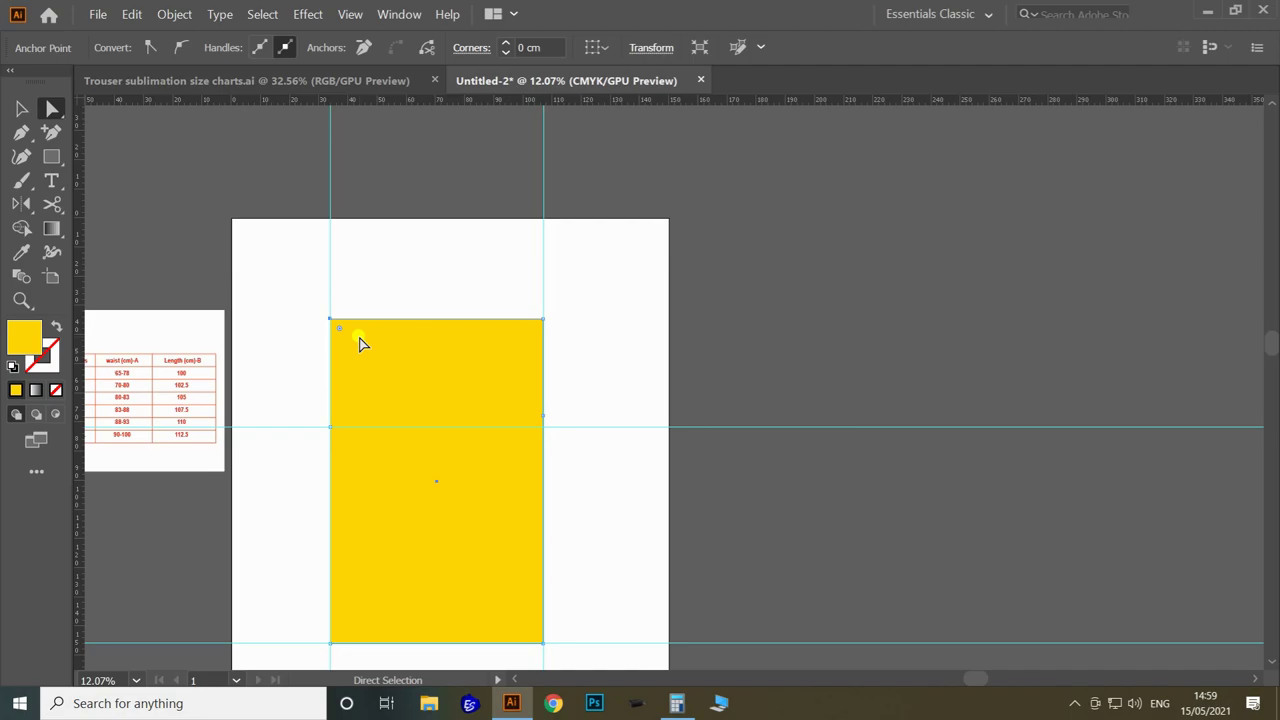
Set the keyboard increment to 9 cm and move the shape's top-left corner anchor point right by that amount
{"action": "key", "text": "ctrl+k"}
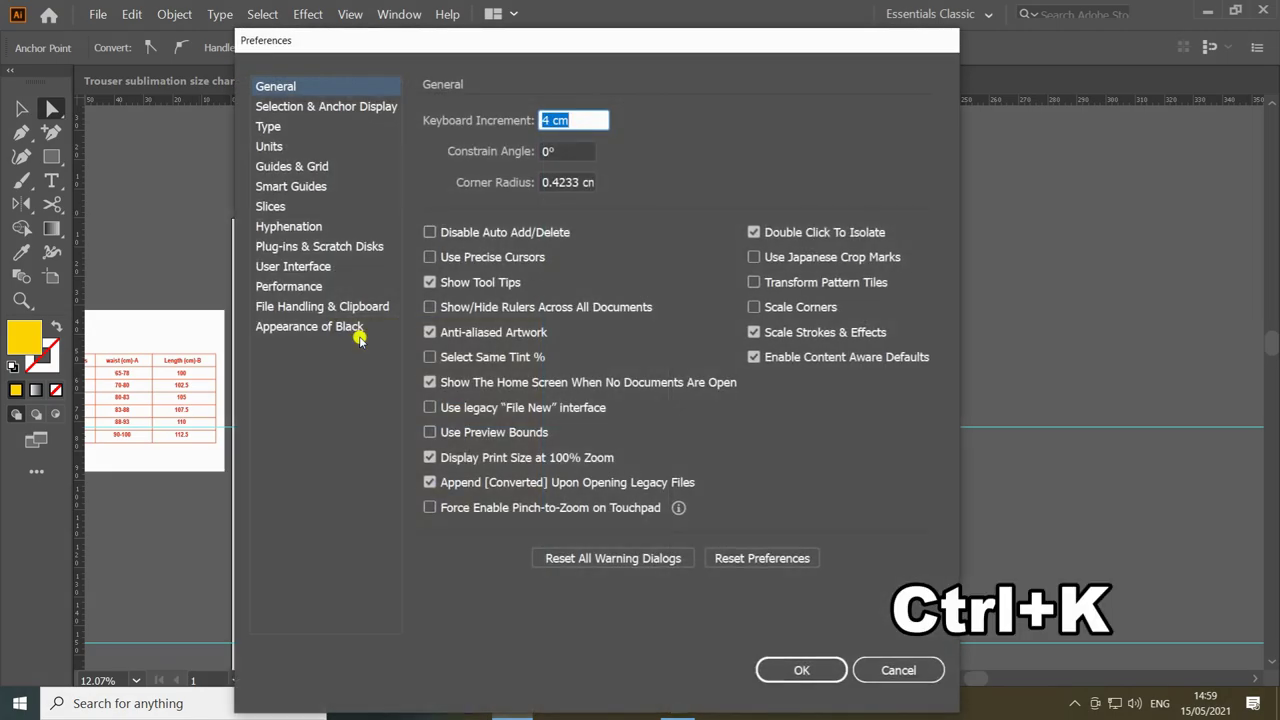
{"action": "type", "text": "9"}
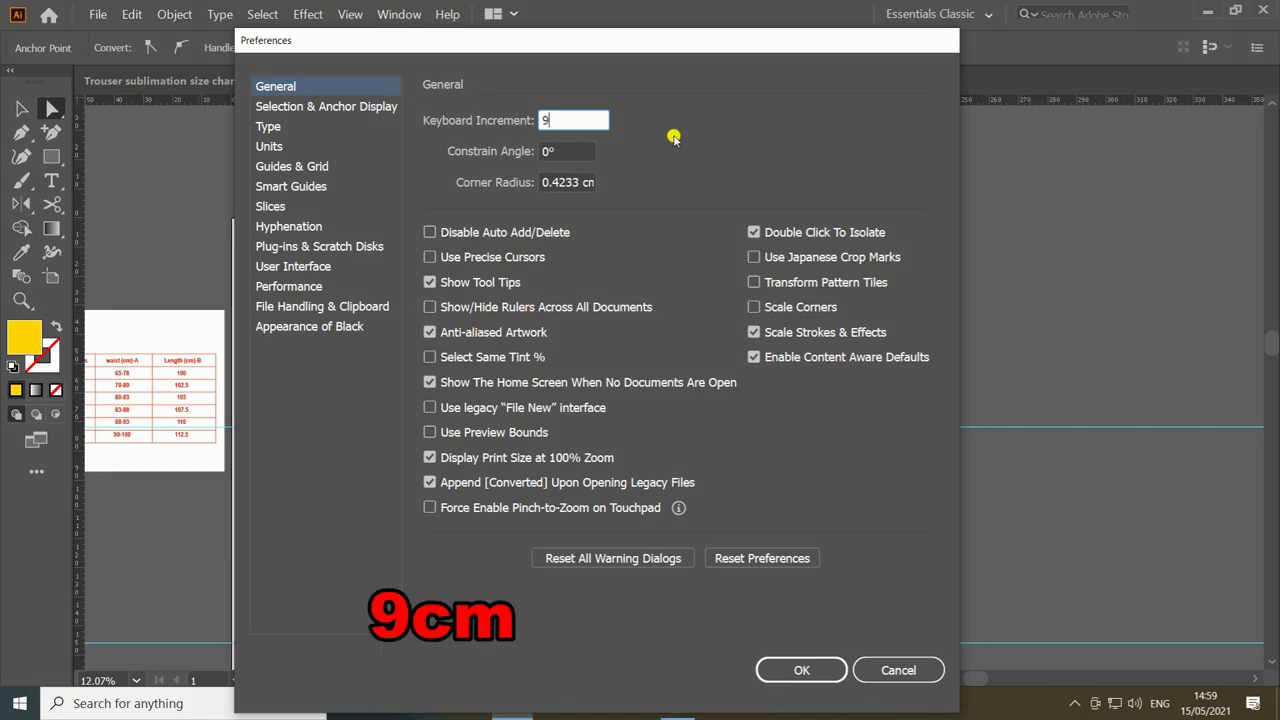
{"action": "left_click", "coordinate": [569, 148]}
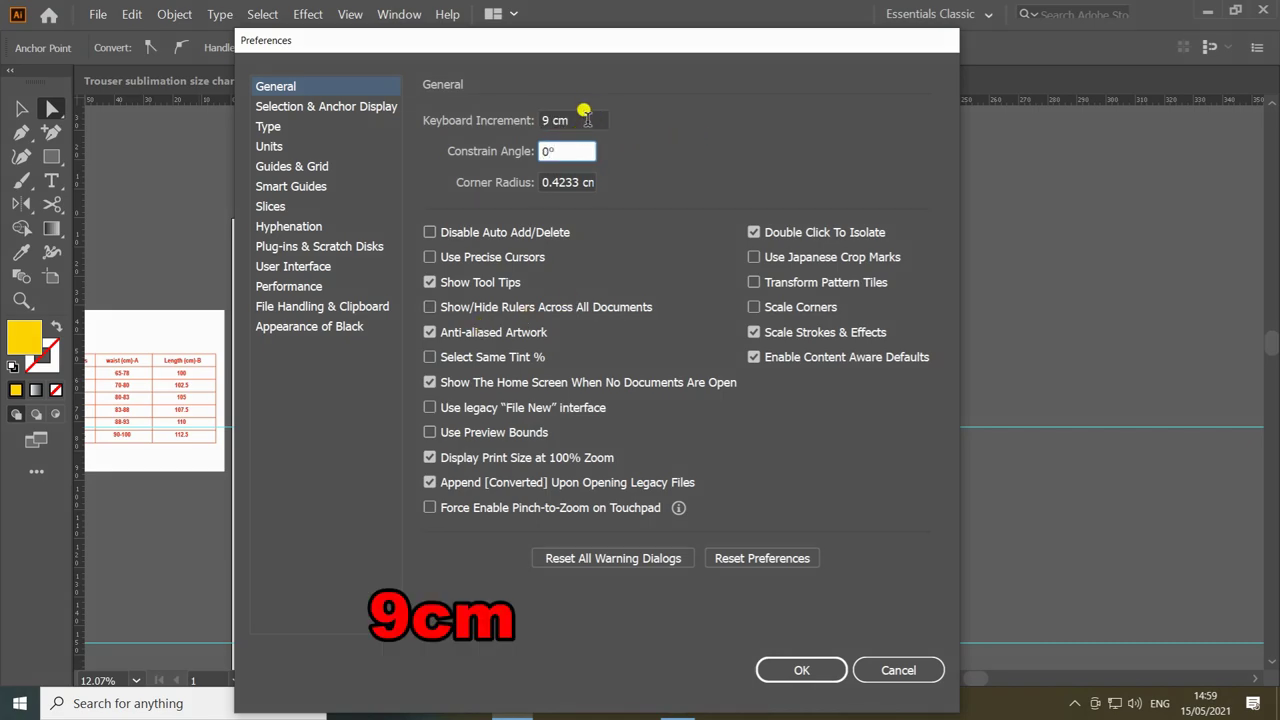
{"action": "left_click", "coordinate": [587, 120]}
{"action": "left_click", "coordinate": [806, 669]}
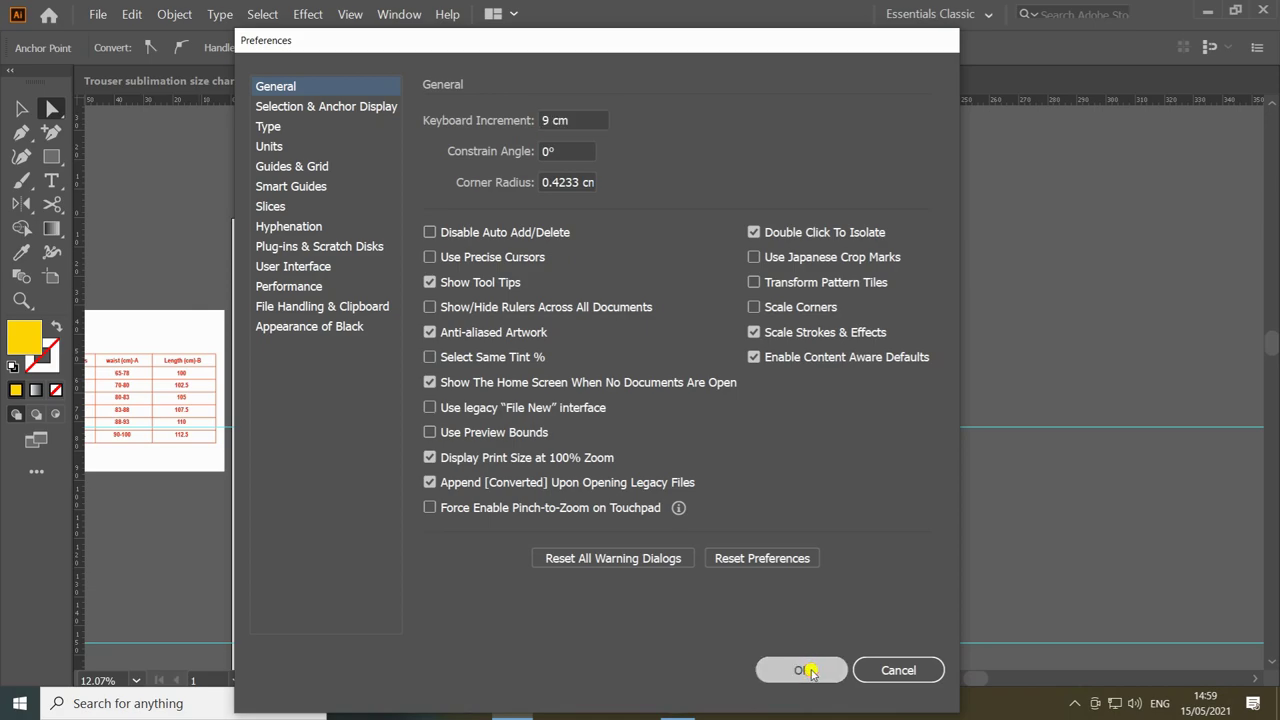
{"action": "key", "text": "z"}
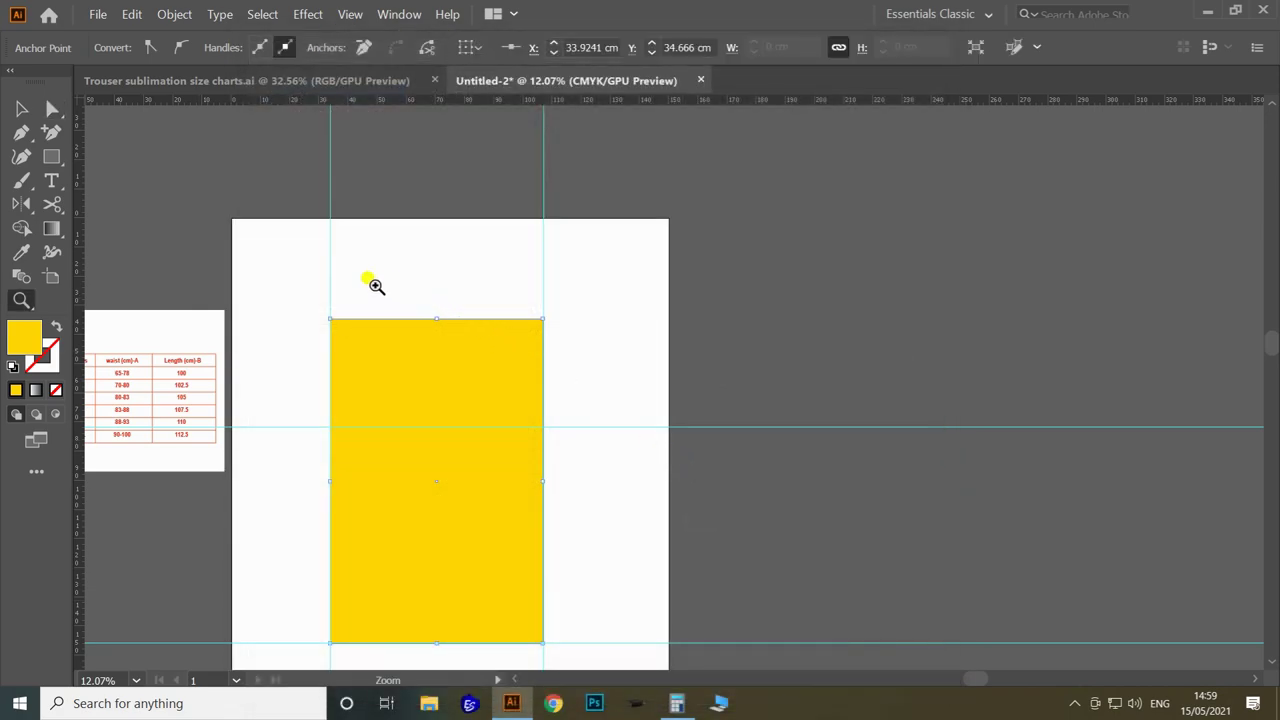
{"action": "left_click_drag", "start_coordinate": [376, 286], "coordinate": [430, 312]}
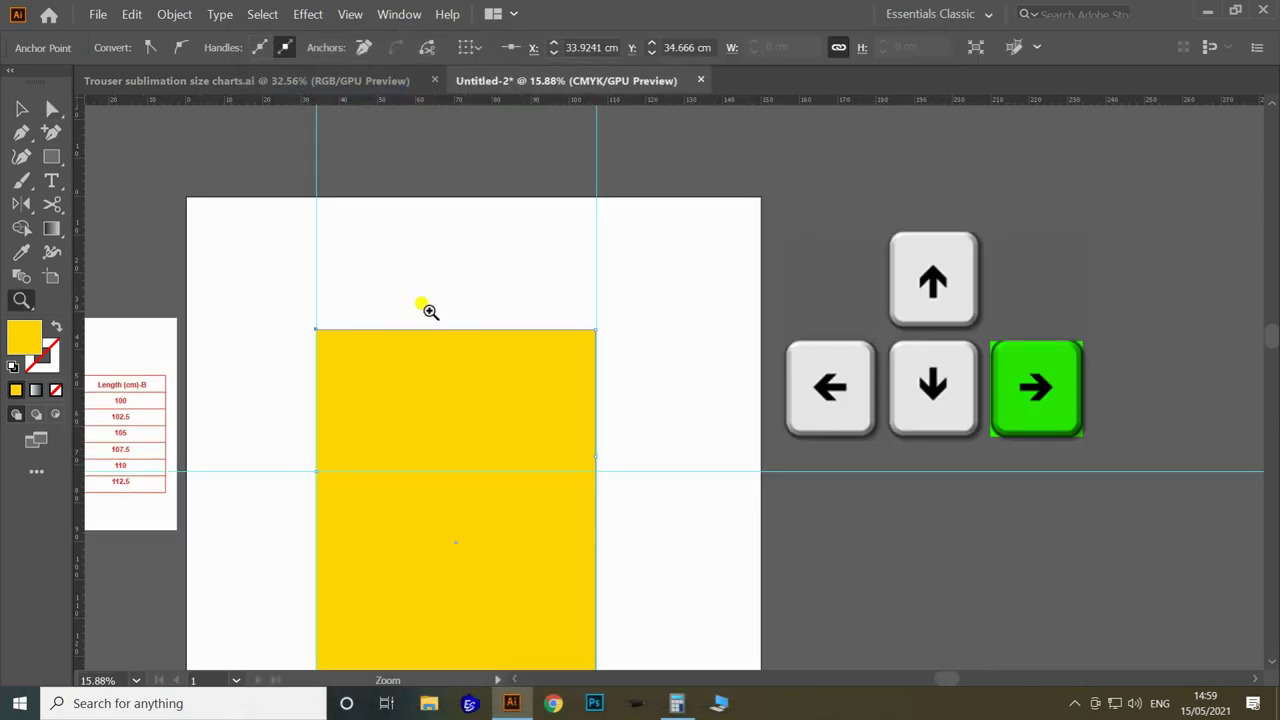
{"action": "key", "text": "Right"}
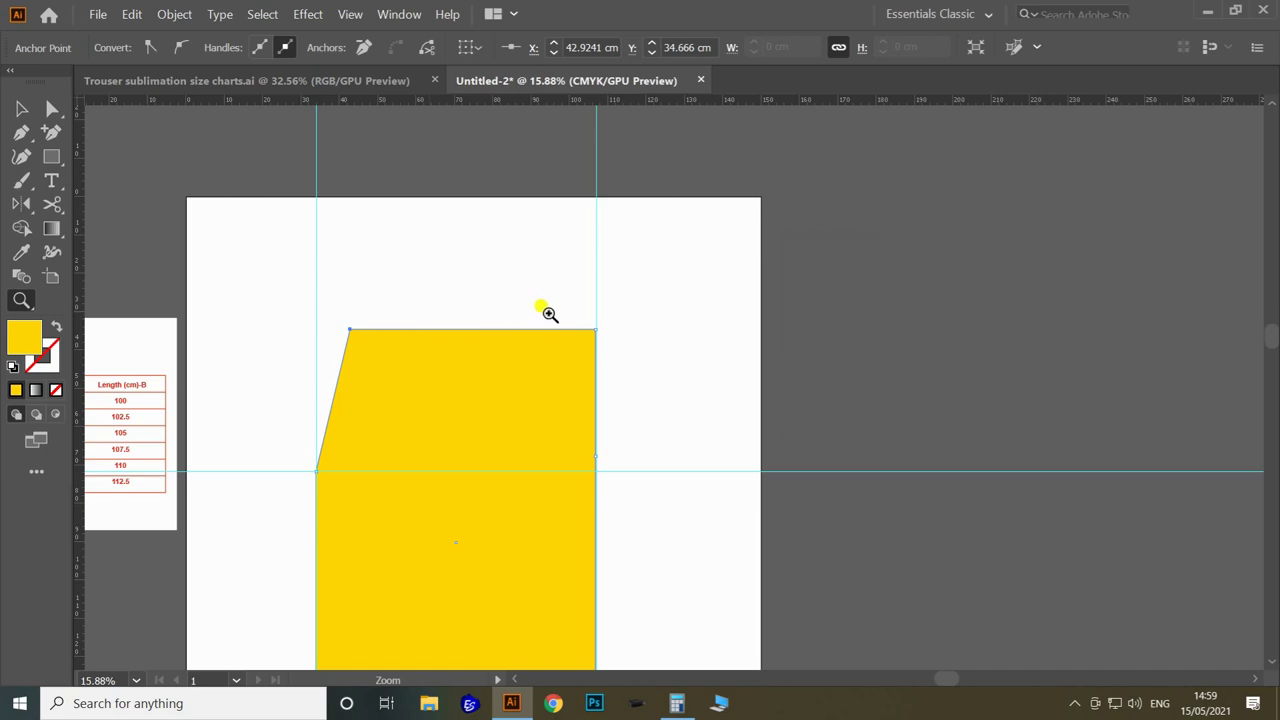
Select only the shape's top-right corner anchor point, set the keyboard increment to 5 cm and move the point left by that amount
{"action": "key", "text": "a"}
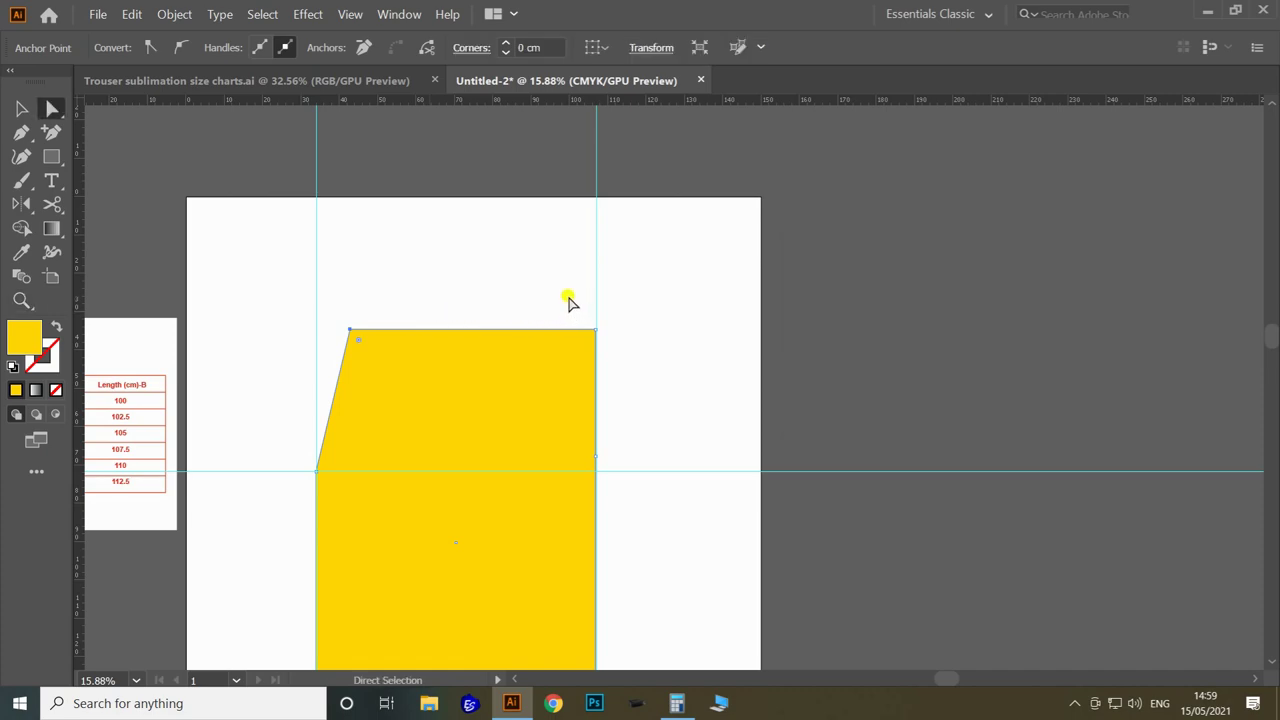
{"action": "left_click", "coordinate": [567, 302]}
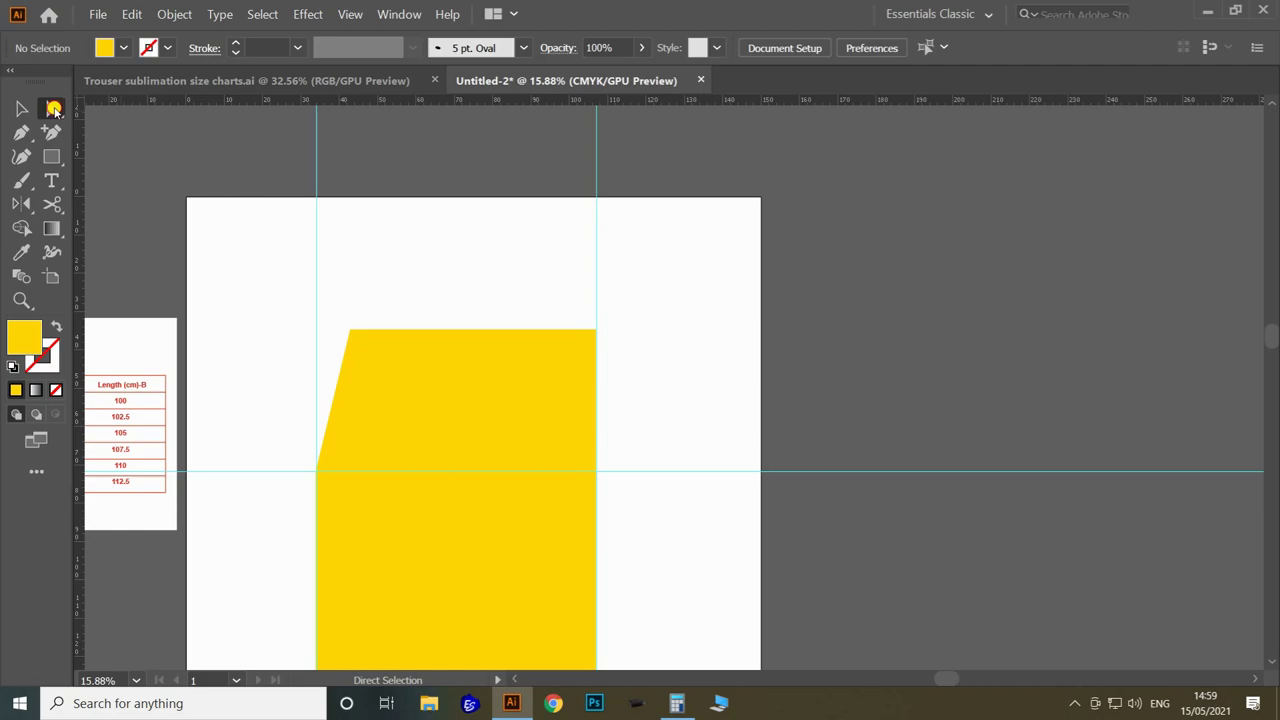
{"action": "left_click_drag", "start_coordinate": [573, 303], "coordinate": [640, 367]}
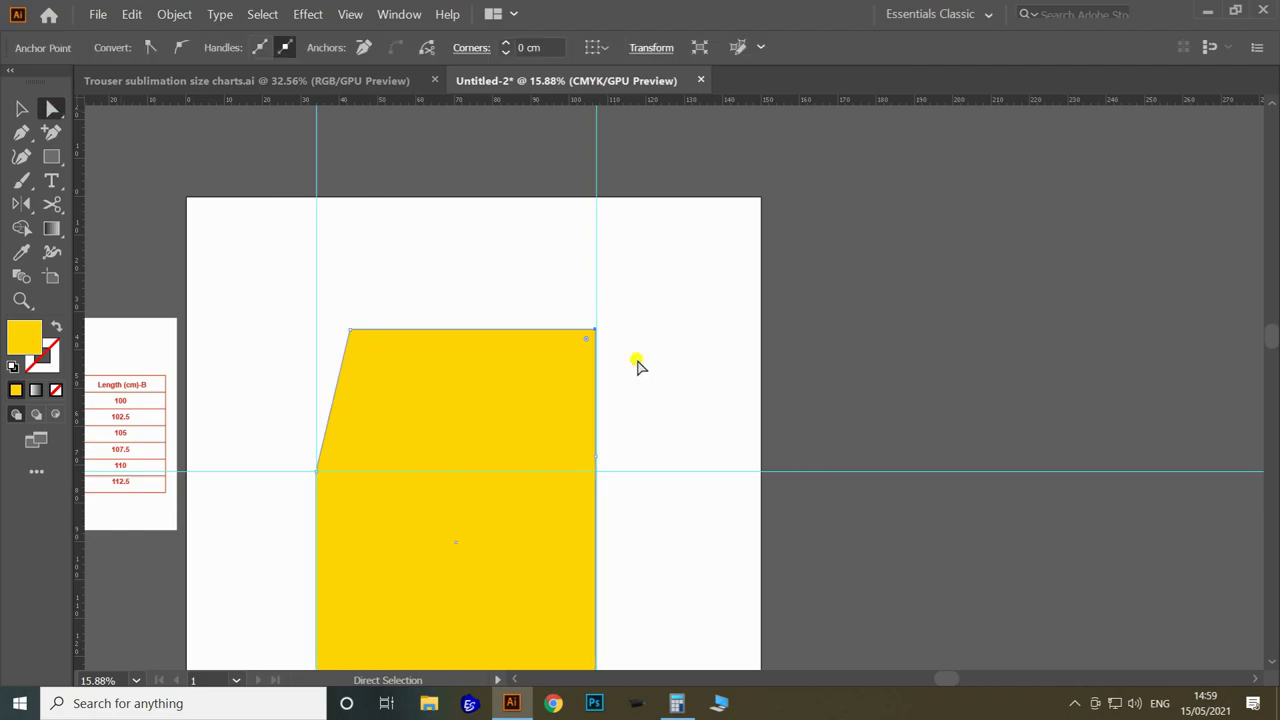
{"action": "key", "text": "ctrl+k"}
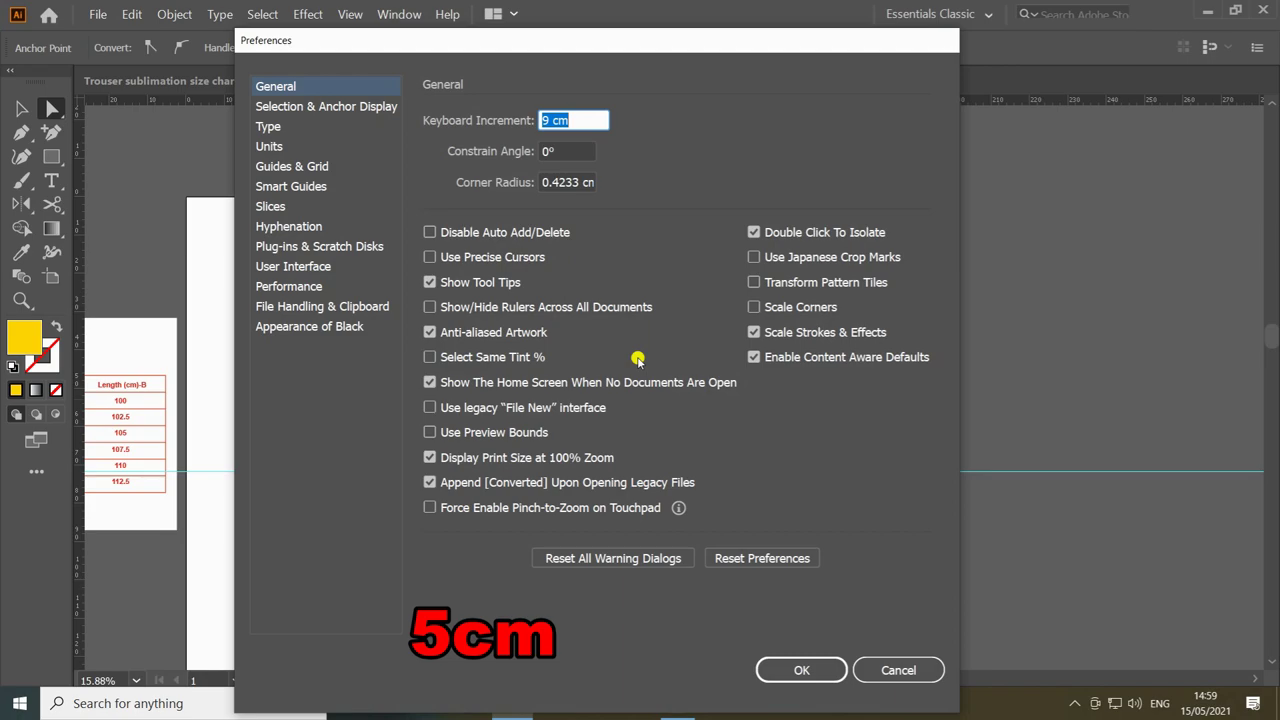
{"action": "type", "text": "5"}
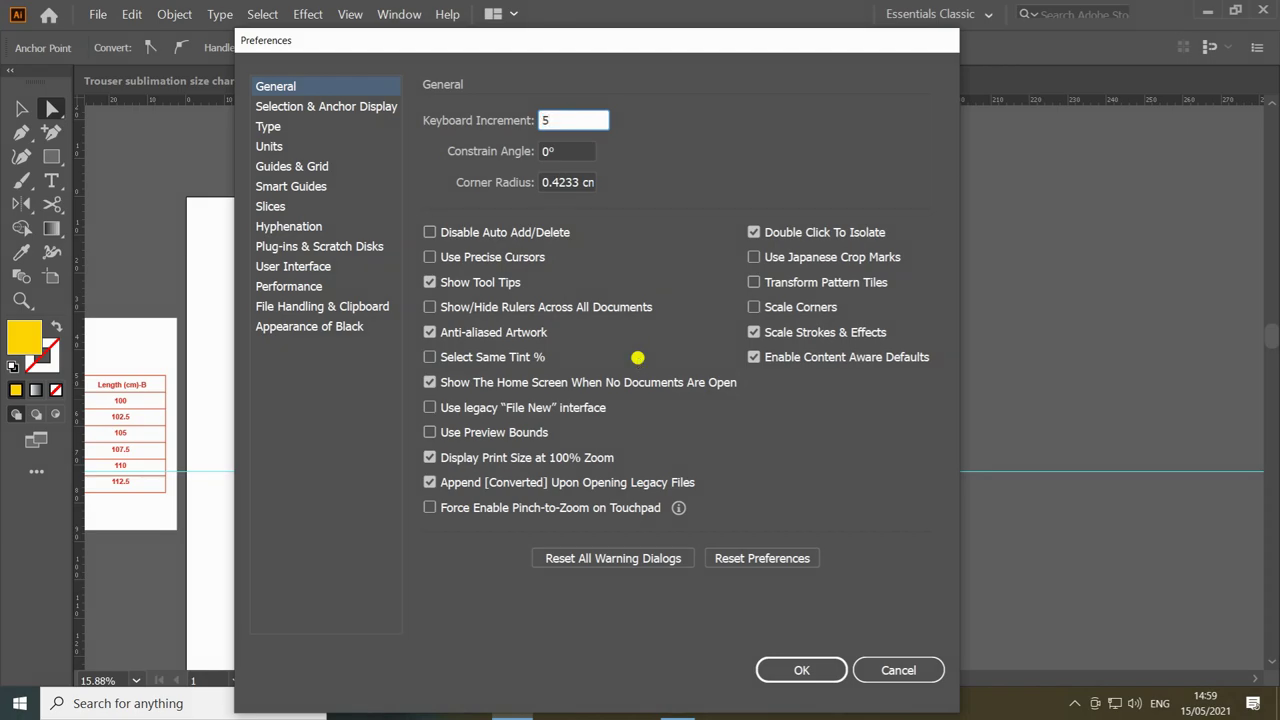
{"action": "key", "text": "Return"}
{"action": "key", "text": "Left"}
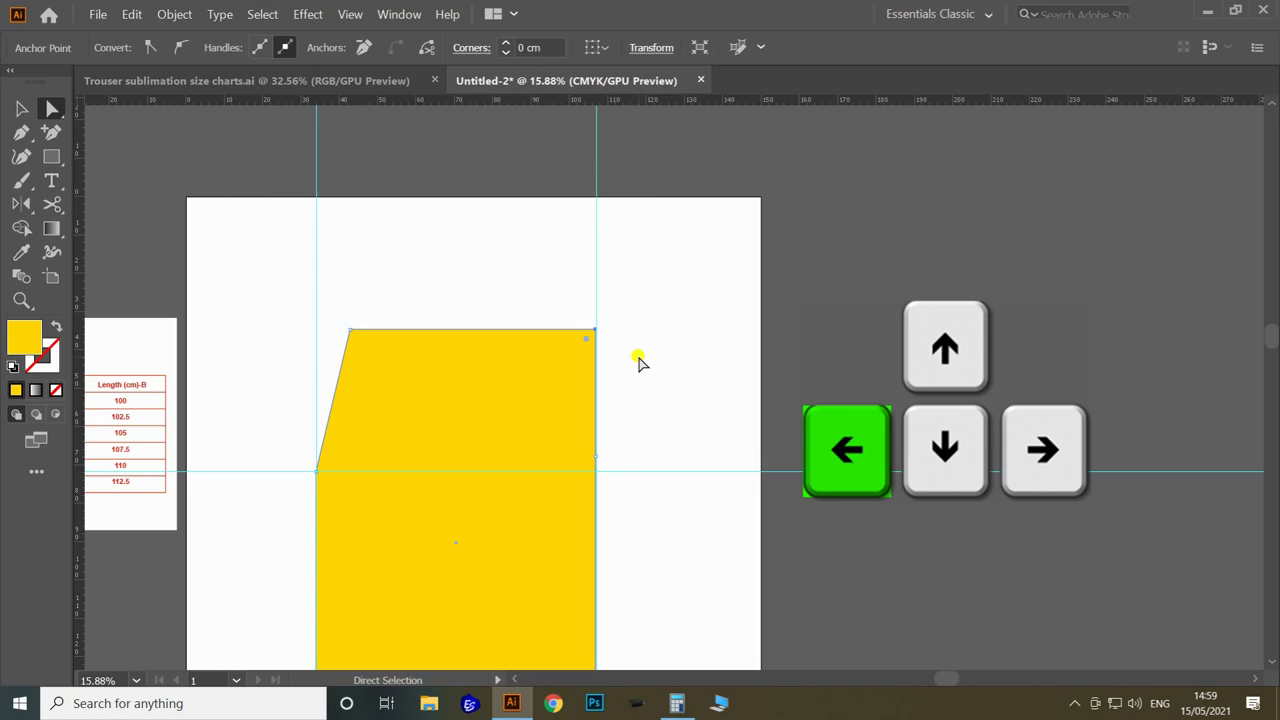
Select the shape's bottom-left corner anchor point and move it 18 cm to the right using the keyboard increment
{"action": "key", "text": "ctrl+space"}
{"action": "left_click_drag", "start_coordinate": [664, 309], "coordinate": [580, 311]}
{"action": "left_click_drag", "start_coordinate": [596, 443], "coordinate": [596, 335]}
{"action": "left_click_drag", "start_coordinate": [441, 437], "coordinate": [548, 530]}
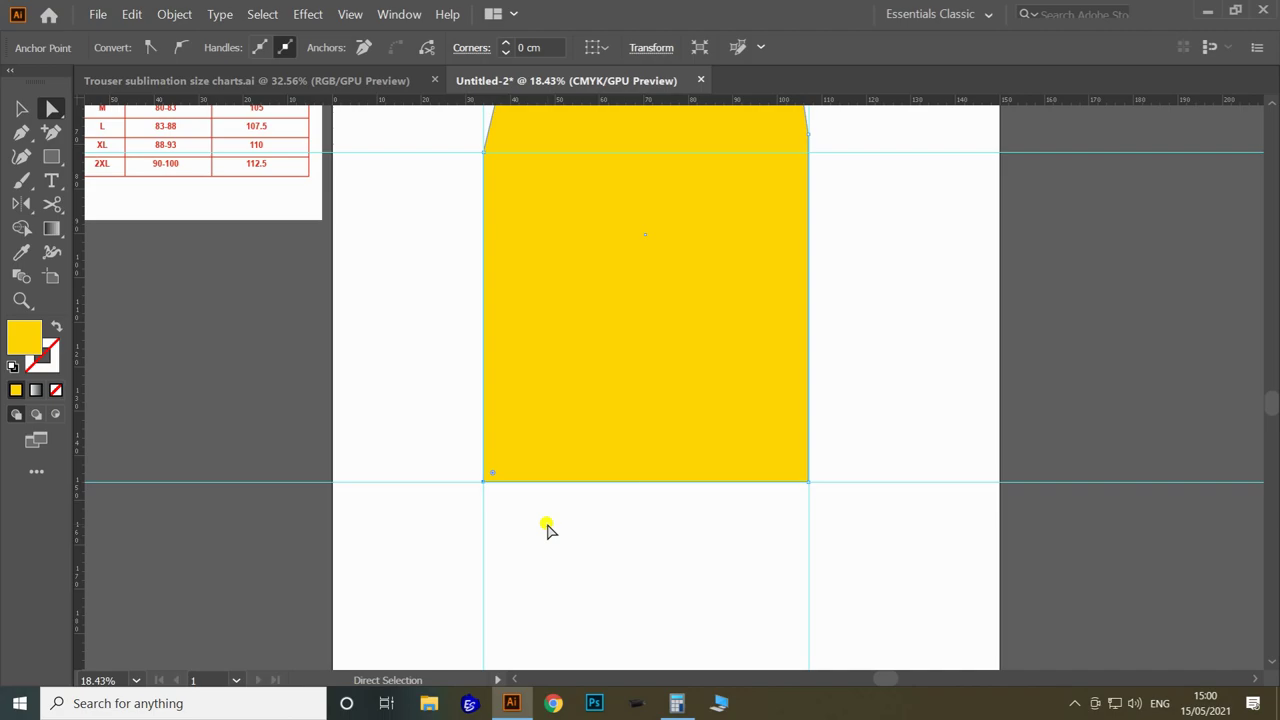
{"action": "key", "text": "ctrl+k"}
{"action": "type", "text": "18"}
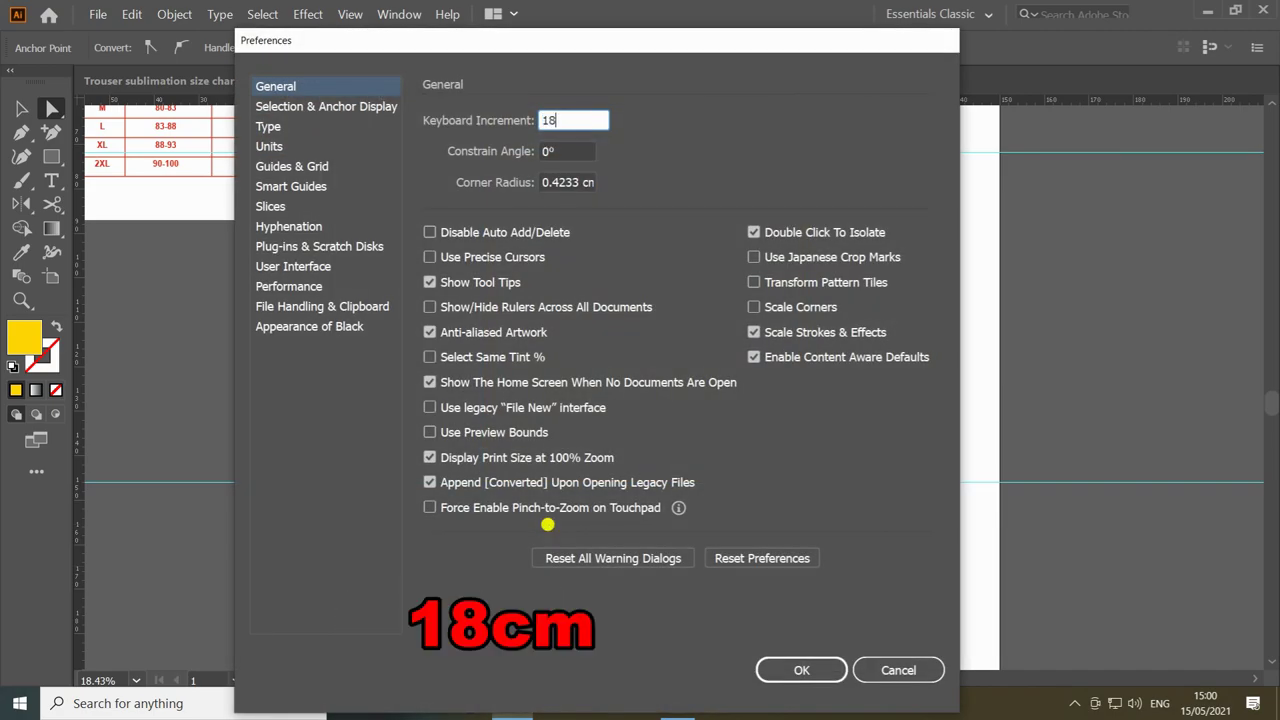
{"action": "left_click", "coordinate": [558, 150]}
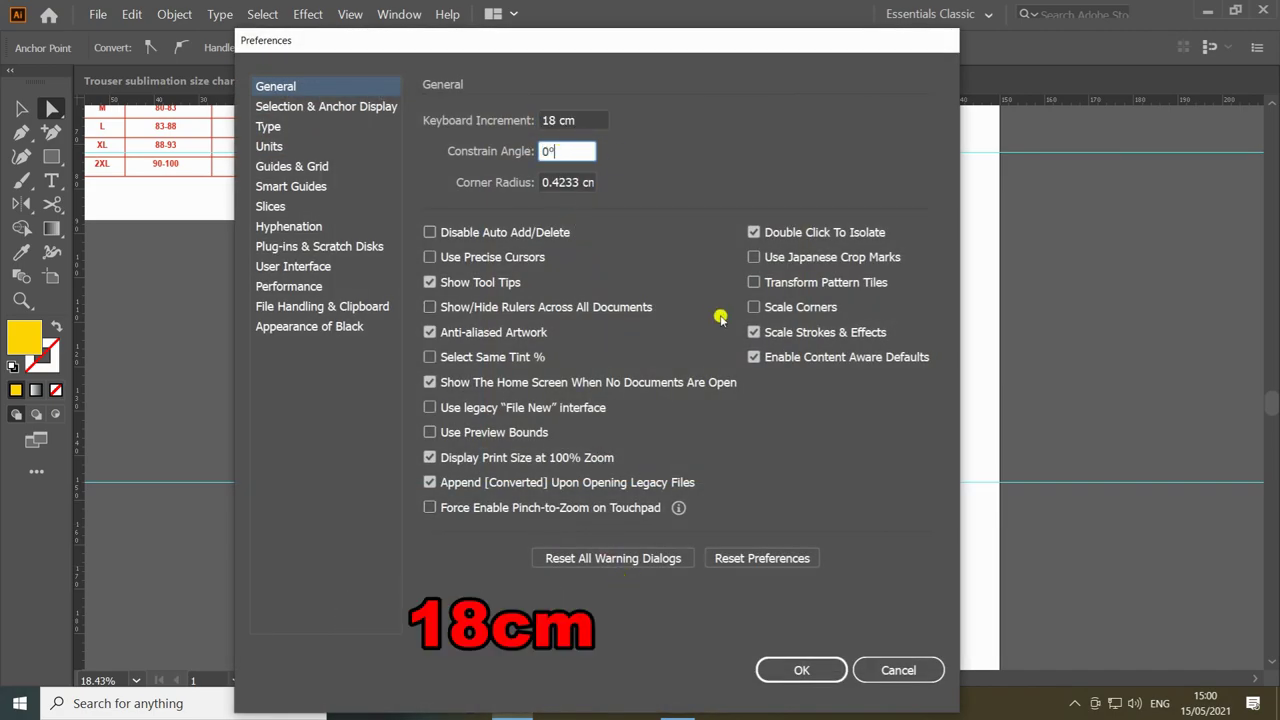
{"action": "left_click", "coordinate": [801, 670]}
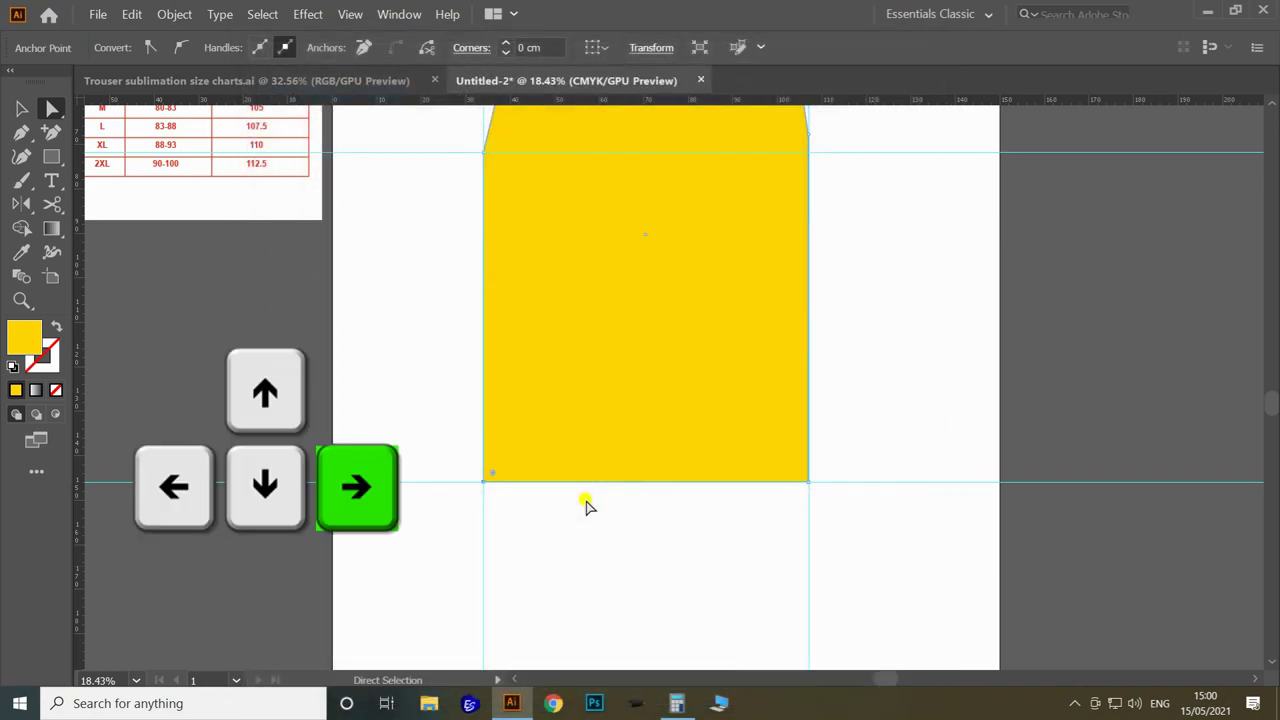
{"action": "key", "text": "Right"}
Select the shape's bottom-right corner anchor point and move it 14.5 cm to the left using the keyboard increment
{"action": "left_click", "coordinate": [808, 481]}
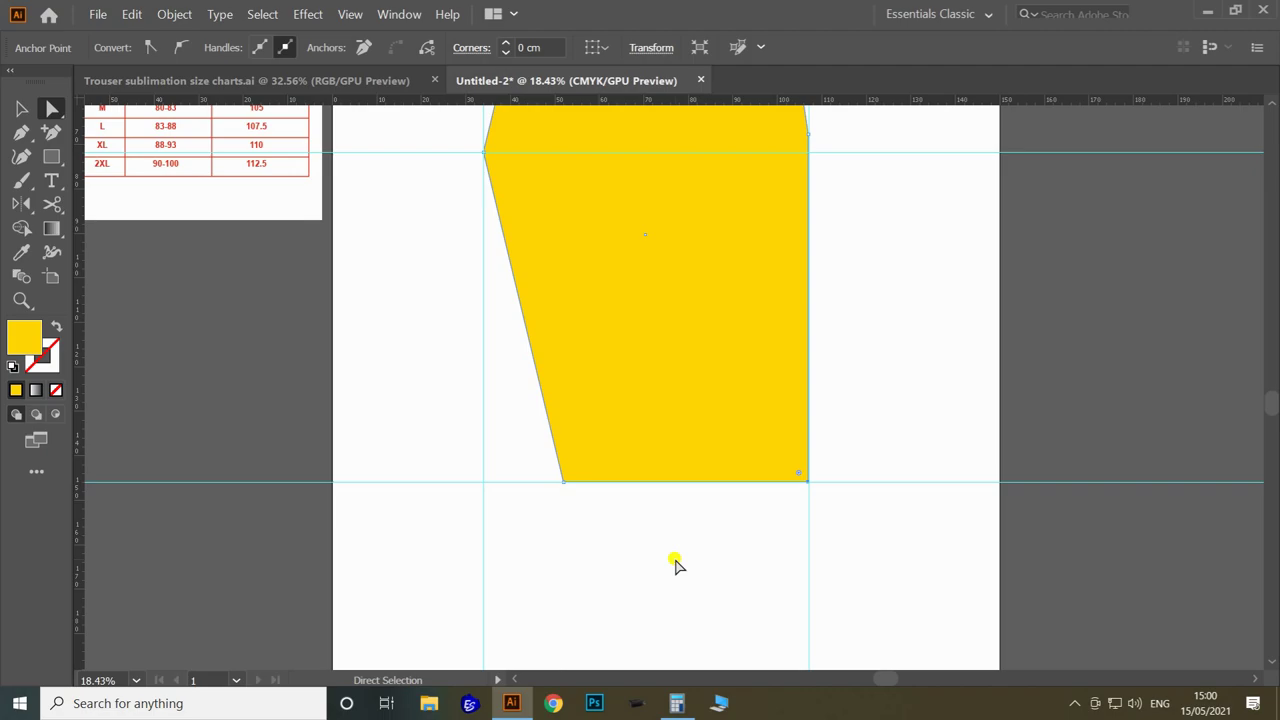
{"action": "key", "text": "ctrl+k"}
{"action": "type", "text": "14.5"}
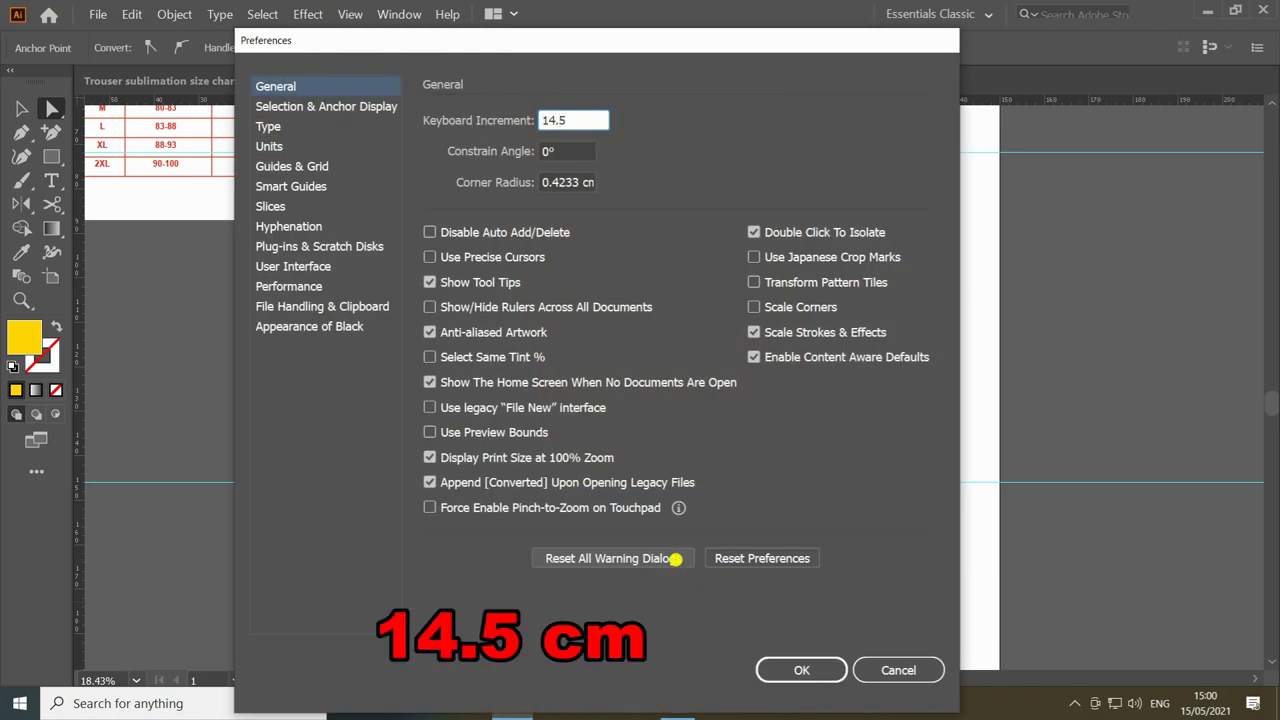
{"action": "key", "text": "Return"}
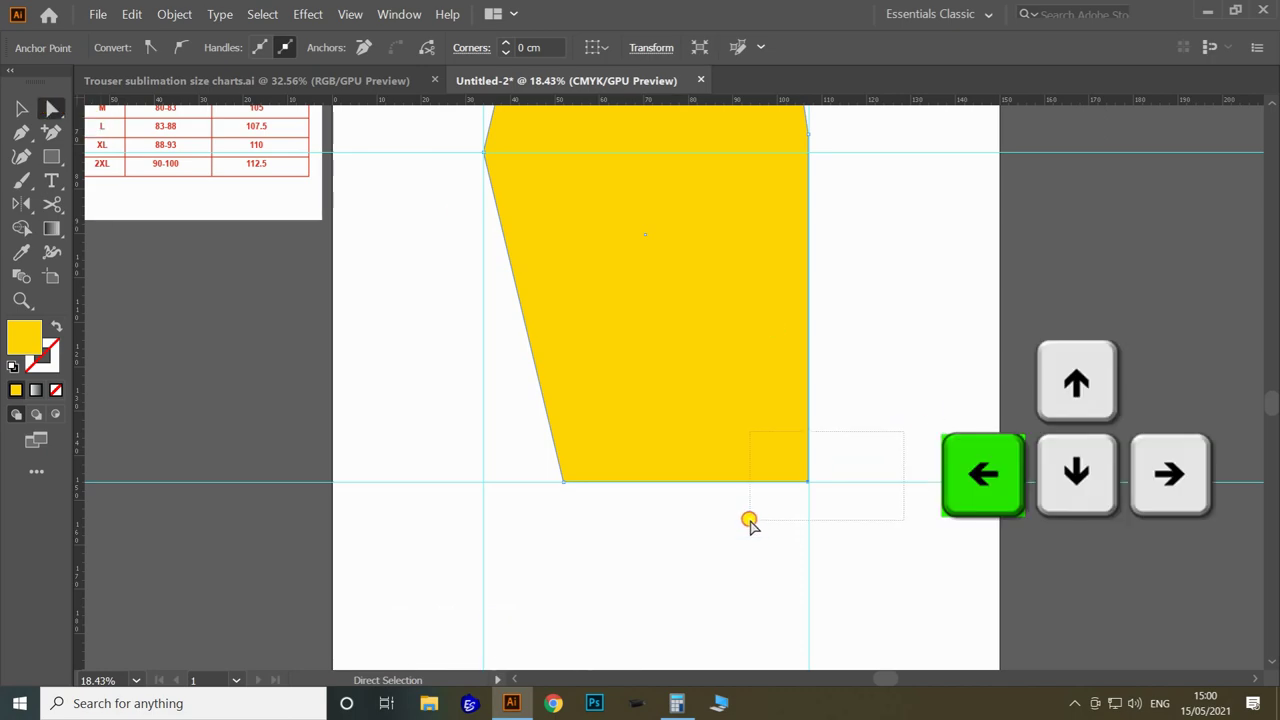
{"action": "key", "text": "Left"}
Deselect the trouser shape and unlock the guides
{"action": "key", "text": "z"}
{"action": "left_click_drag", "start_coordinate": [757, 283], "coordinate": [640, 362]}
{"action": "left_click_drag", "start_coordinate": [731, 314], "coordinate": [688, 428]}
{"action": "left_click_drag", "start_coordinate": [634, 277], "coordinate": [673, 303]}
{"action": "left_click_drag", "start_coordinate": [733, 499], "coordinate": [657, 326]}
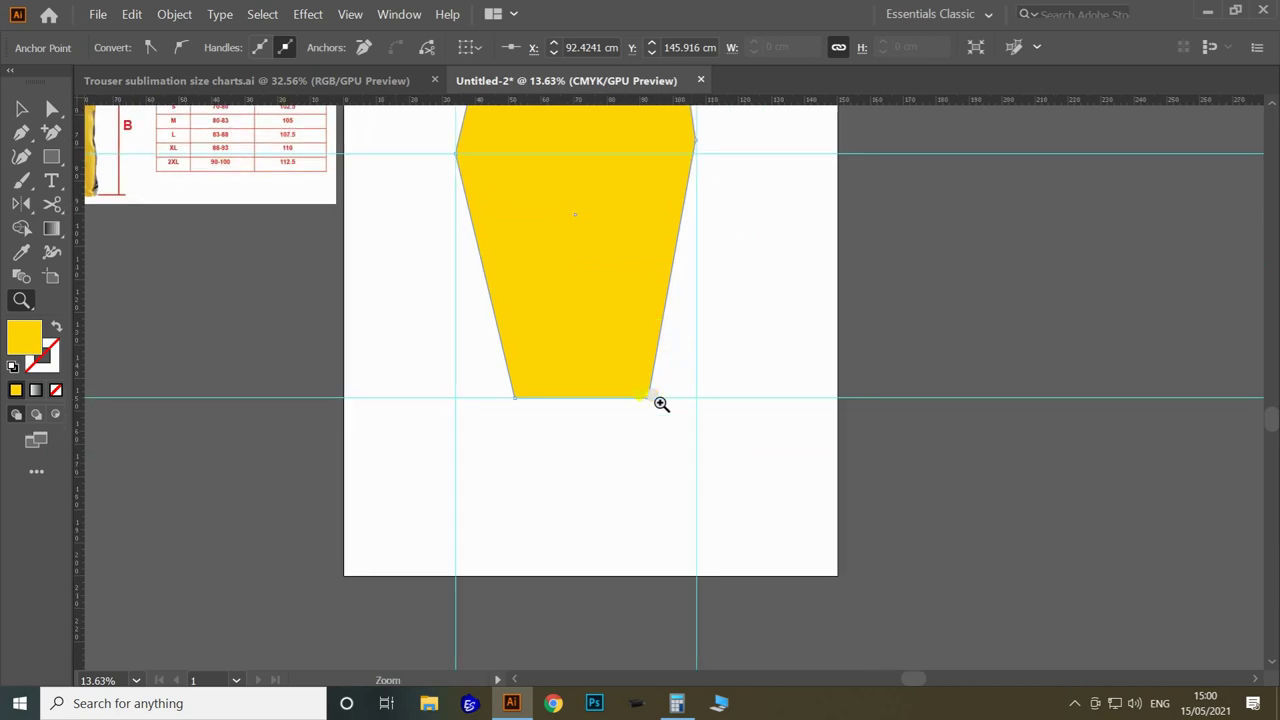
{"action": "left_click_drag", "start_coordinate": [609, 385], "coordinate": [733, 416]}
{"action": "key", "text": "v"}
{"action": "left_click_drag", "start_coordinate": [843, 441], "coordinate": [838, 432]}
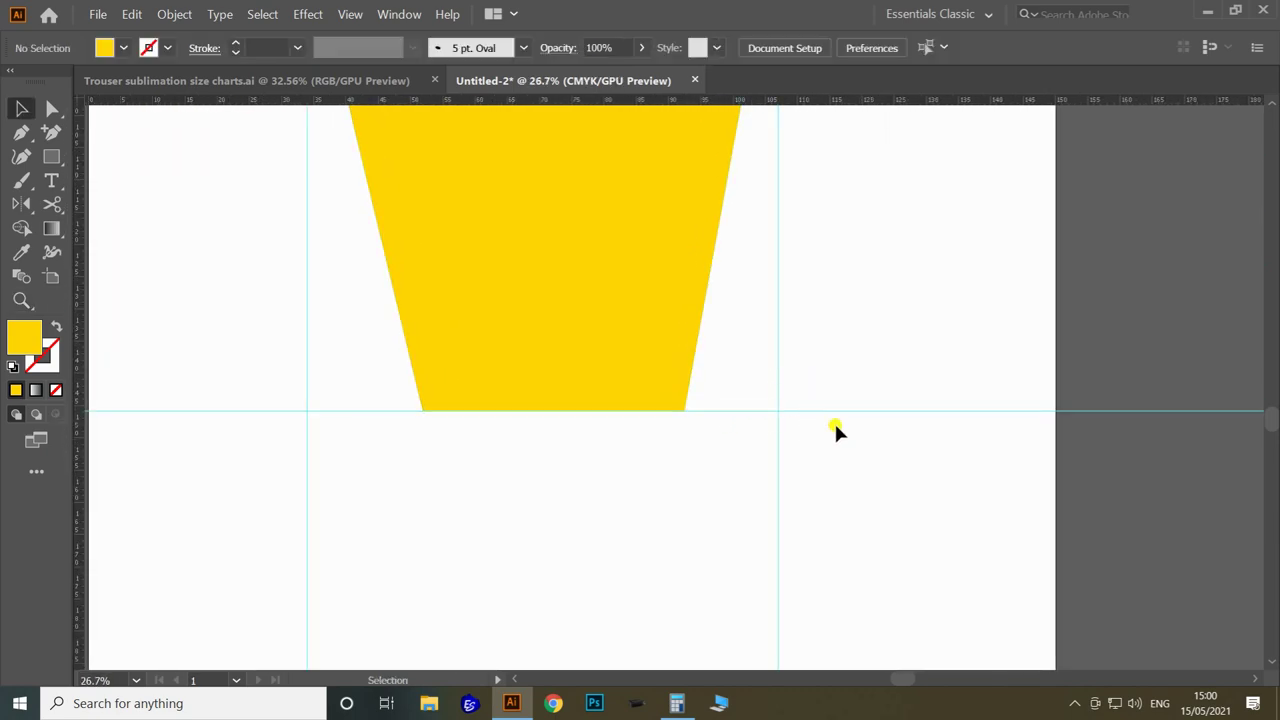
{"action": "right_click", "coordinate": [814, 394]}
{"action": "left_click", "coordinate": [887, 525]}
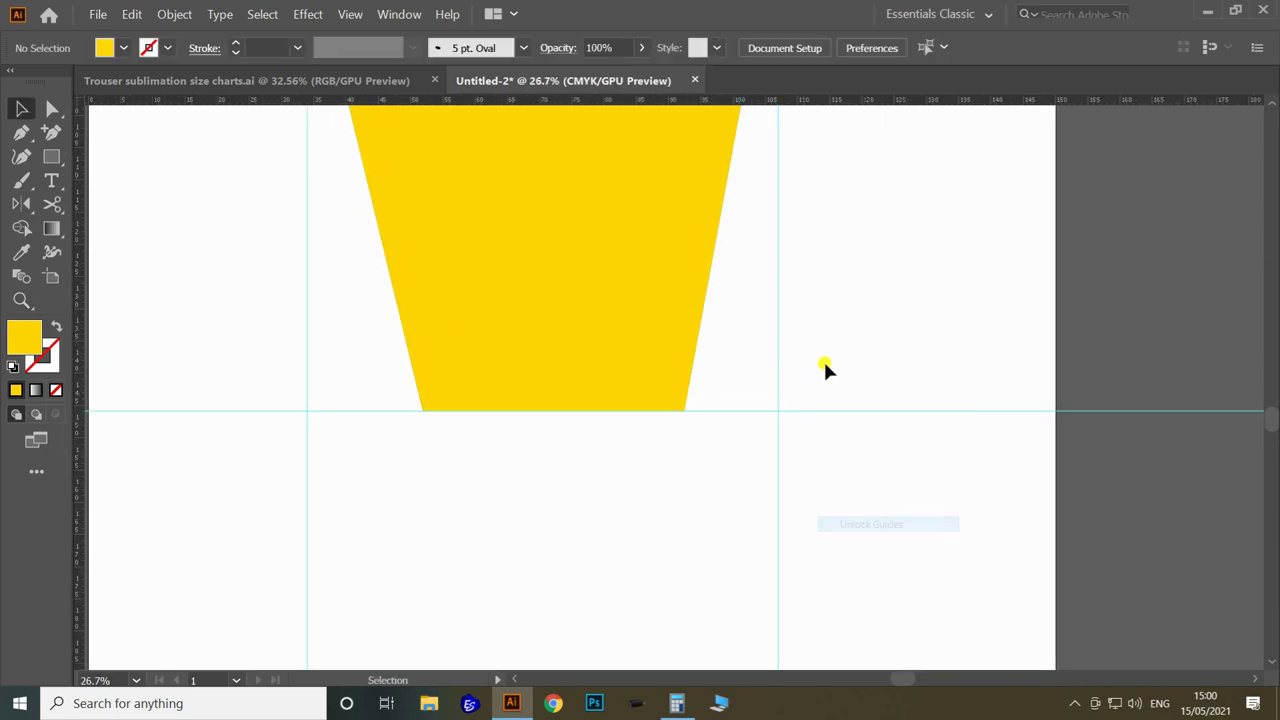
Set the keyboard increment to 2.5 cm and move the horizontal guide at the shape's bottom edge up by that amount
{"action": "left_click", "coordinate": [850, 410]}
{"action": "key", "text": "ctrl+k"}
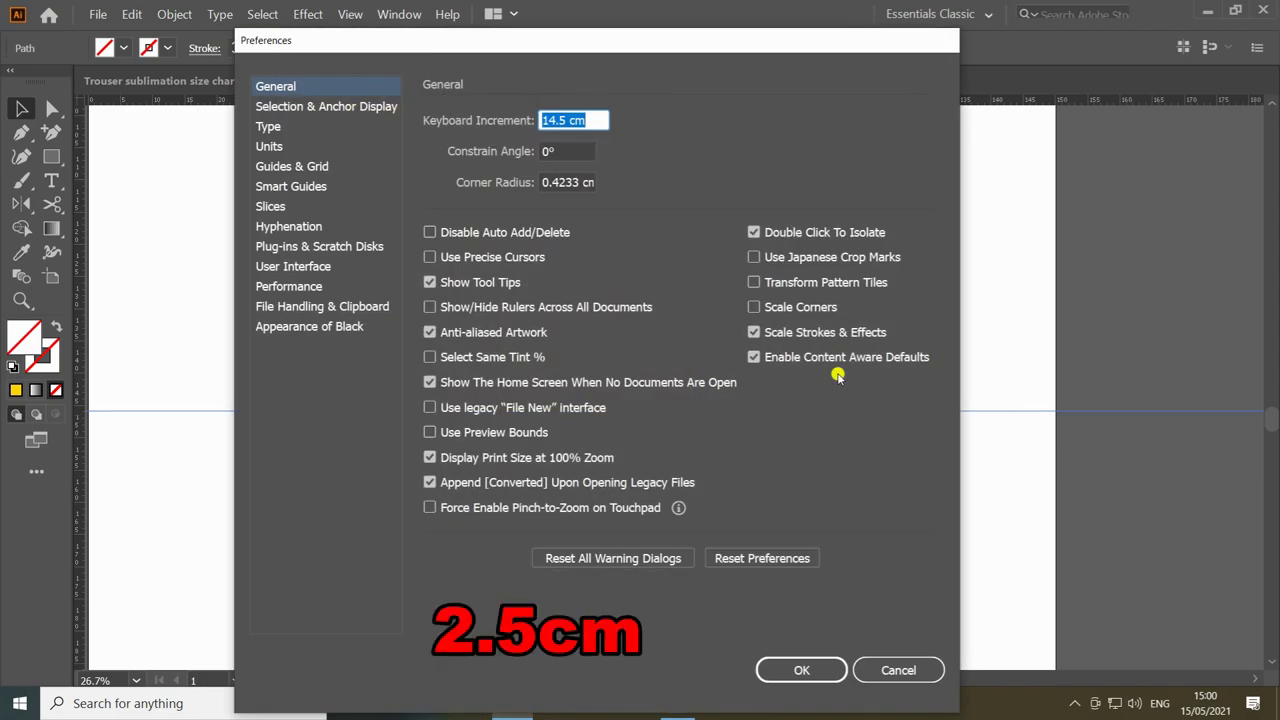
{"action": "type", "text": "2.5"}
{"action": "left_click", "coordinate": [806, 669]}
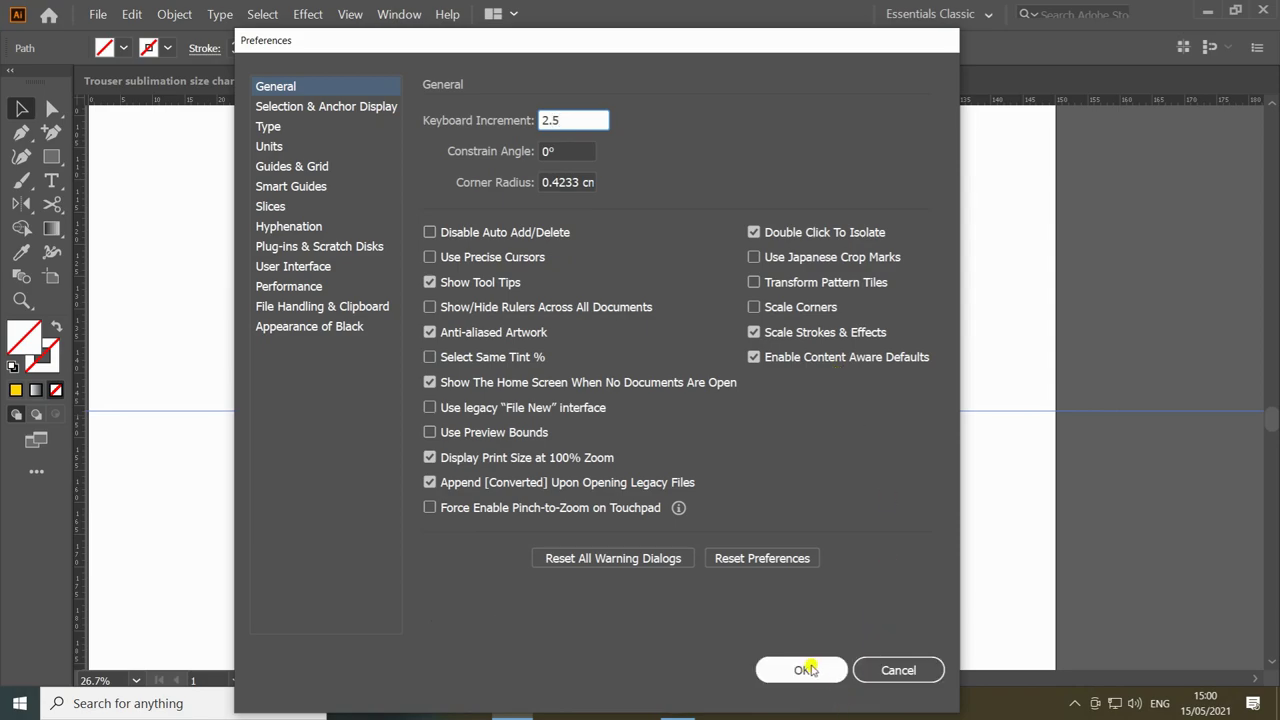
{"action": "key", "text": "Up"}
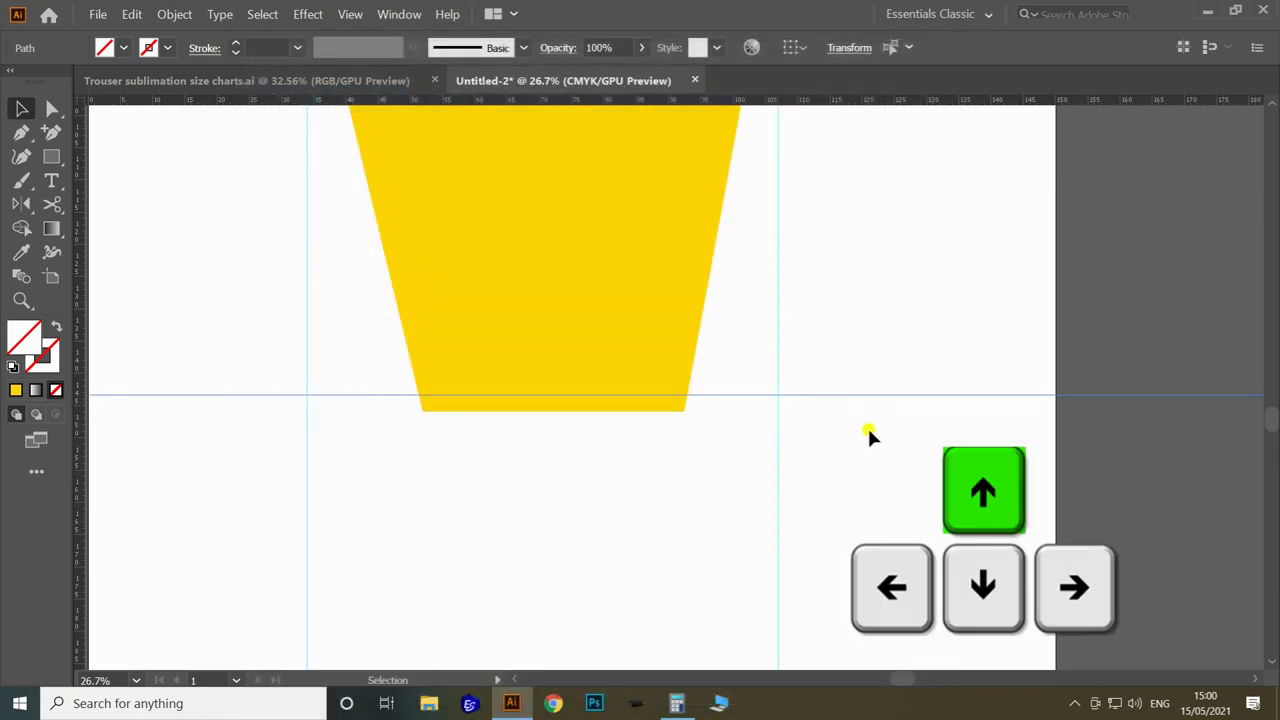
Lock the guides and add anchor points on the shape's right and left edges where the raised bottom guide crosses them
{"action": "right_click", "coordinate": [837, 340]}
{"action": "left_click", "coordinate": [915, 469]}
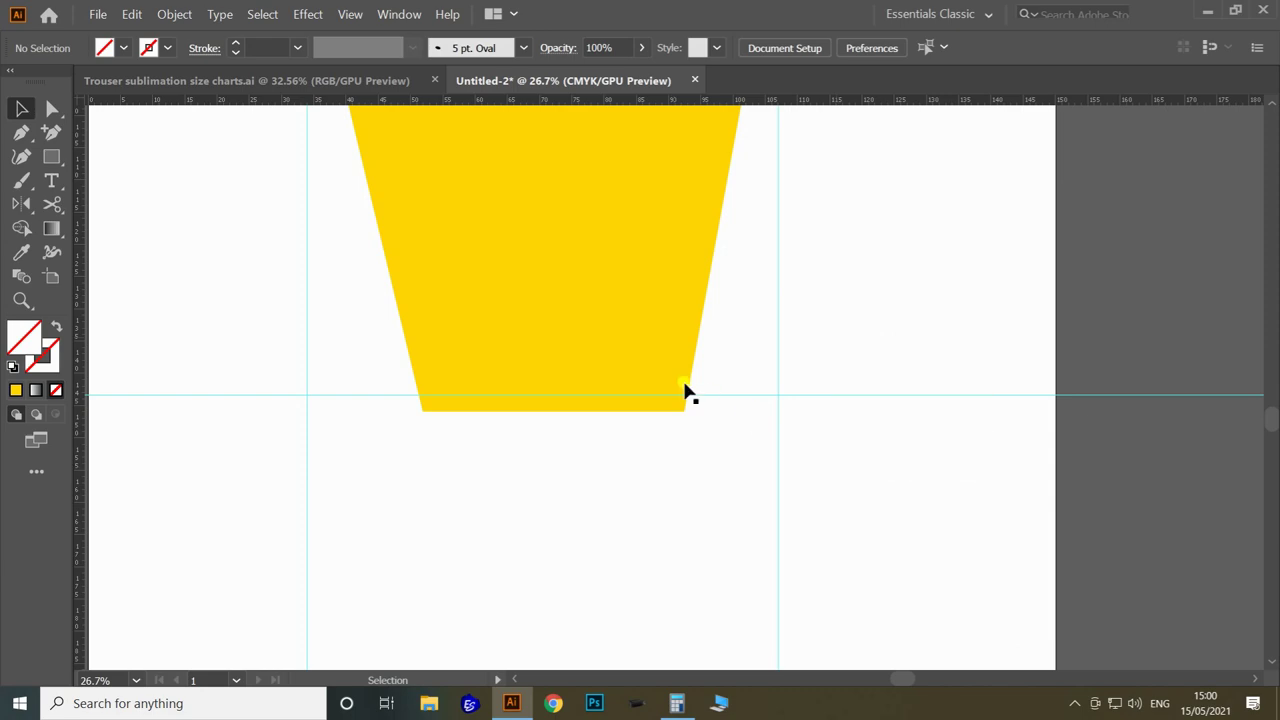
{"action": "left_click", "coordinate": [651, 323]}
{"action": "left_click", "coordinate": [48, 138]}
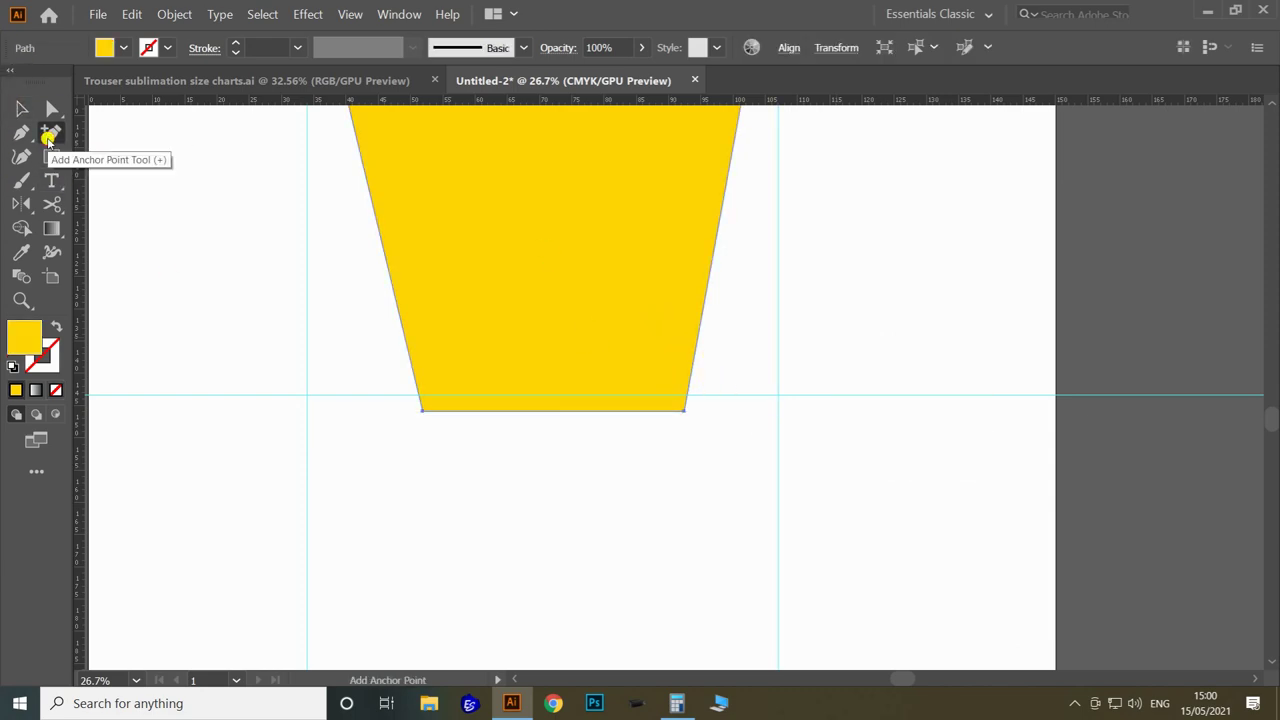
{"action": "left_click", "coordinate": [687, 395]}
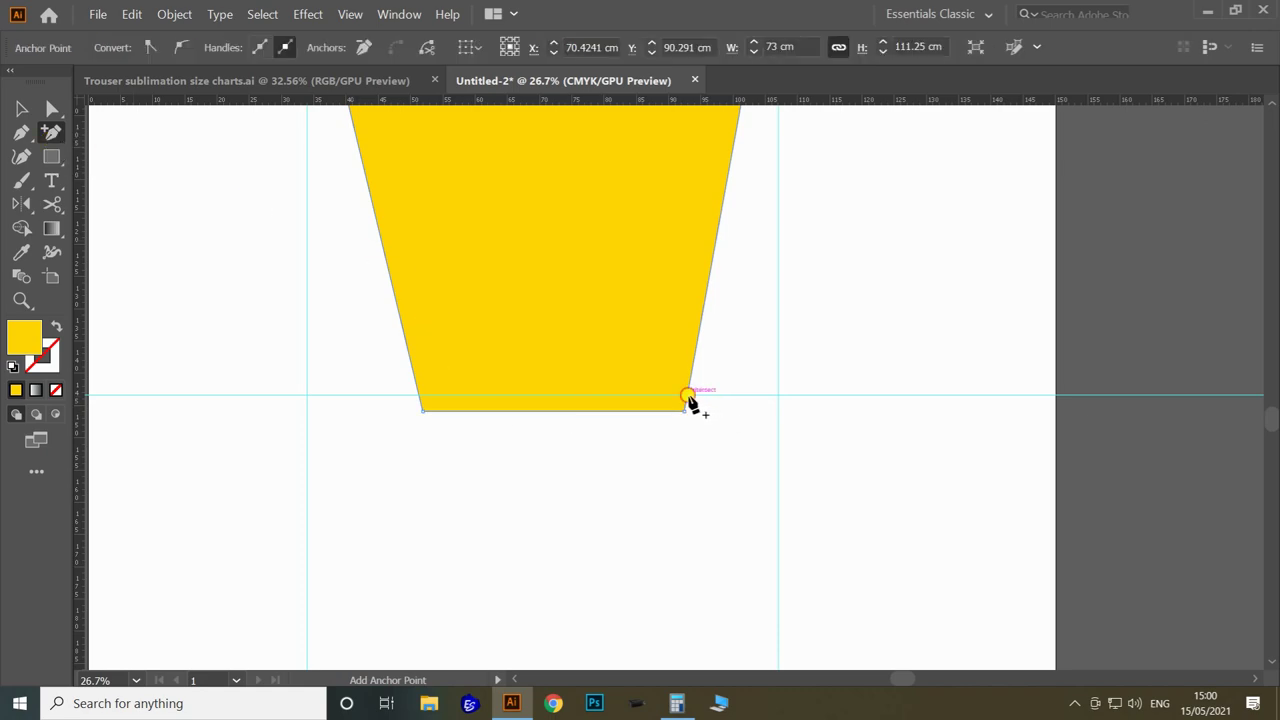
{"action": "left_click", "coordinate": [418, 395]}
Set the keyboard increment to 1.25 cm and move the left anchor point on the hem guide right by that amount
{"action": "key", "text": "z"}
{"action": "left_click_drag", "start_coordinate": [743, 374], "coordinate": [534, 443]}
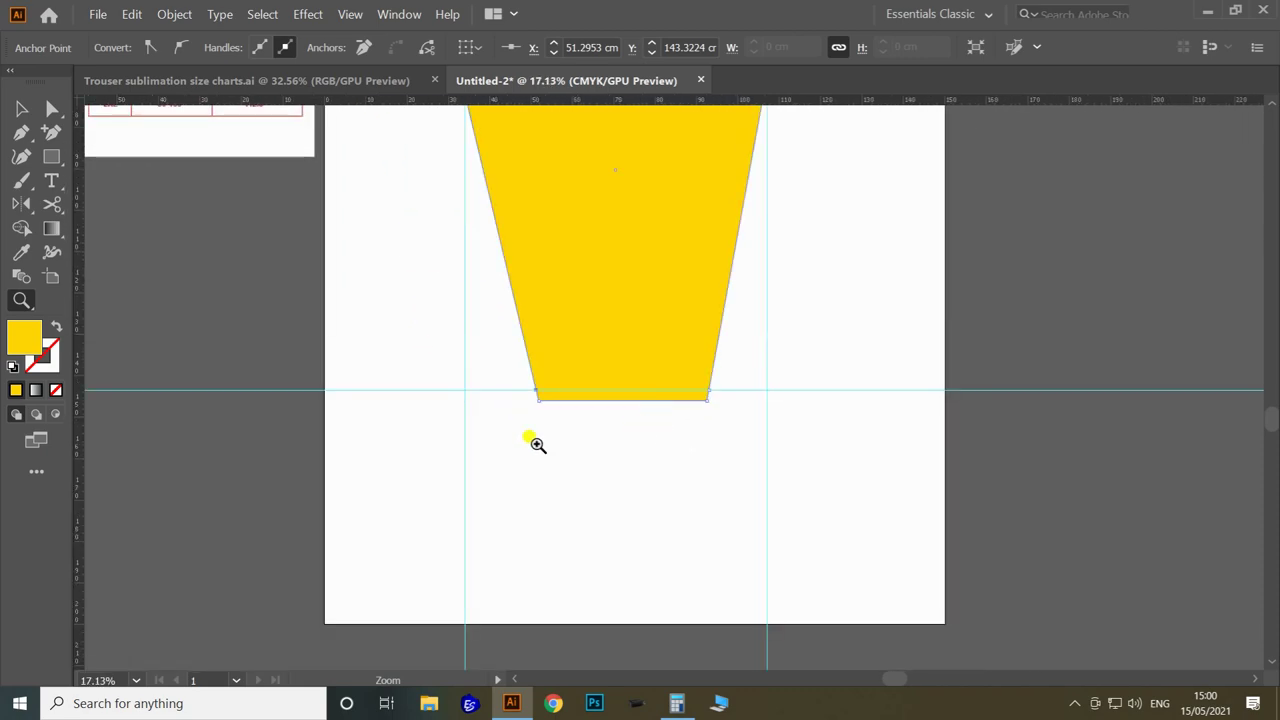
{"action": "left_click_drag", "start_coordinate": [507, 364], "coordinate": [609, 409]}
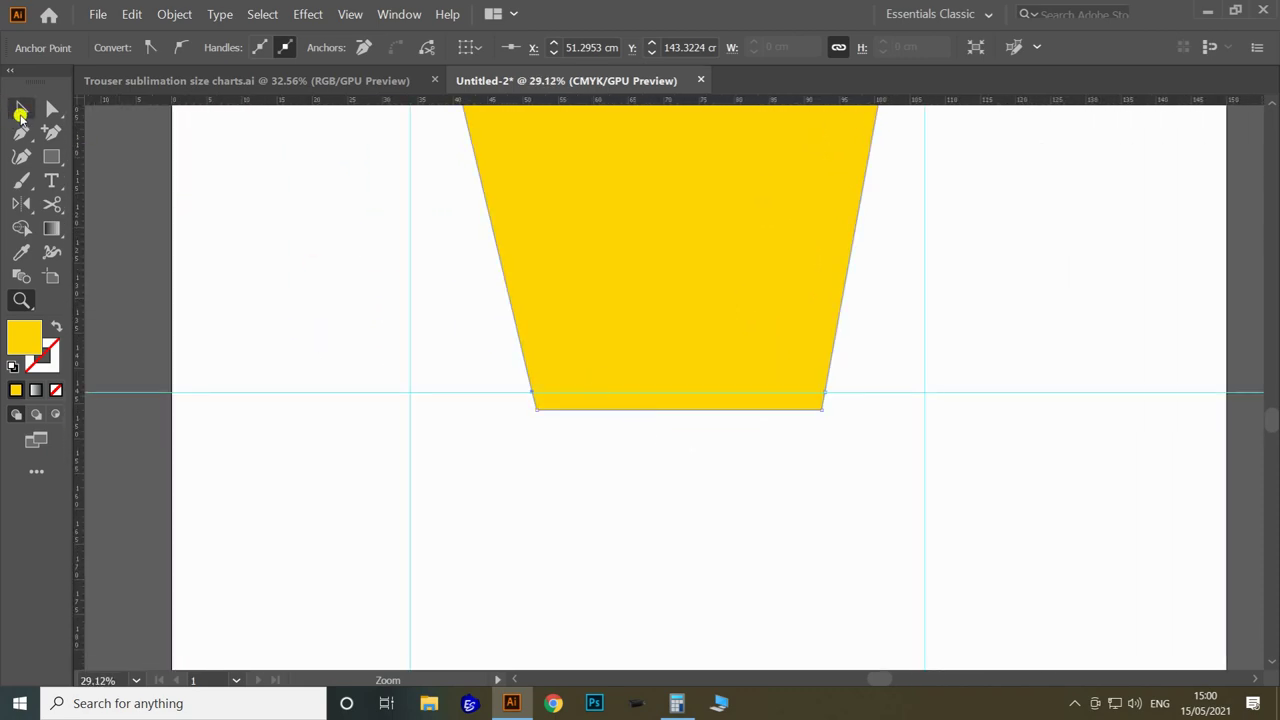
{"action": "left_click", "coordinate": [21, 110]}
{"action": "left_click", "coordinate": [336, 270]}
{"action": "left_click", "coordinate": [52, 108]}
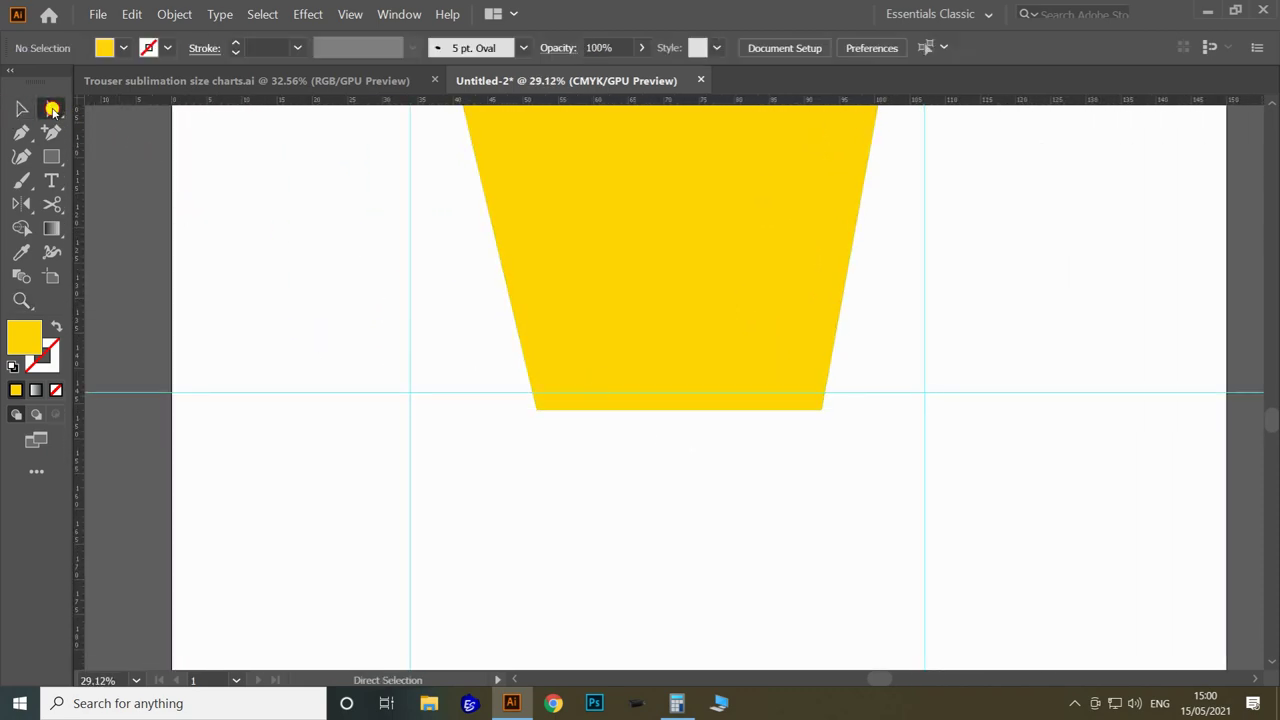
{"action": "left_click_drag", "start_coordinate": [499, 367], "coordinate": [551, 399]}
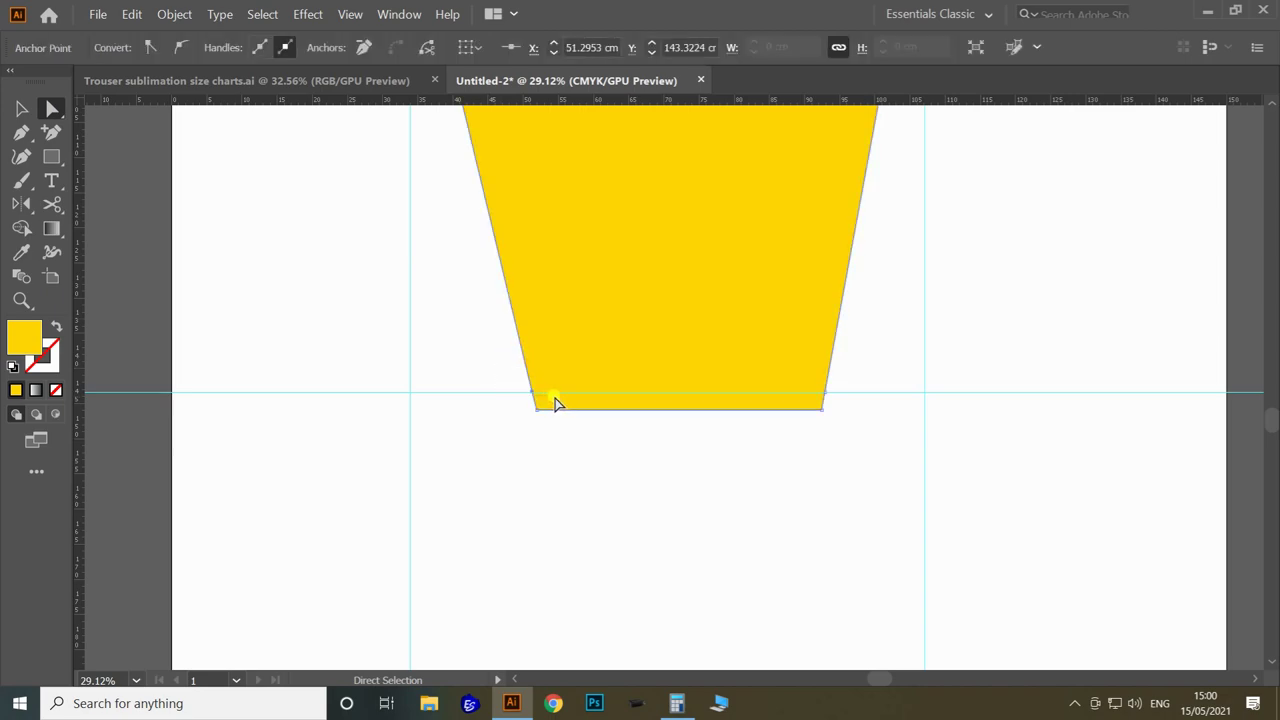
{"action": "key", "text": "ctrl+k"}
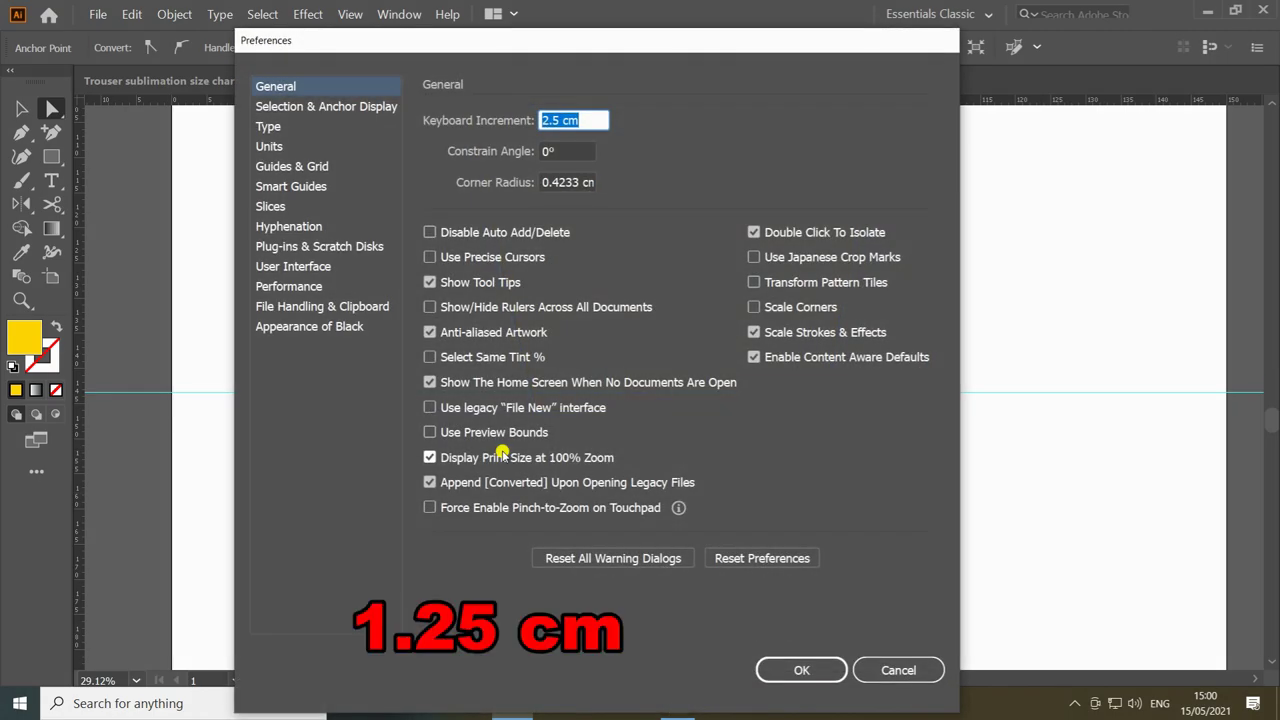
{"action": "type", "text": "1.25"}
{"action": "key", "text": "Return"}
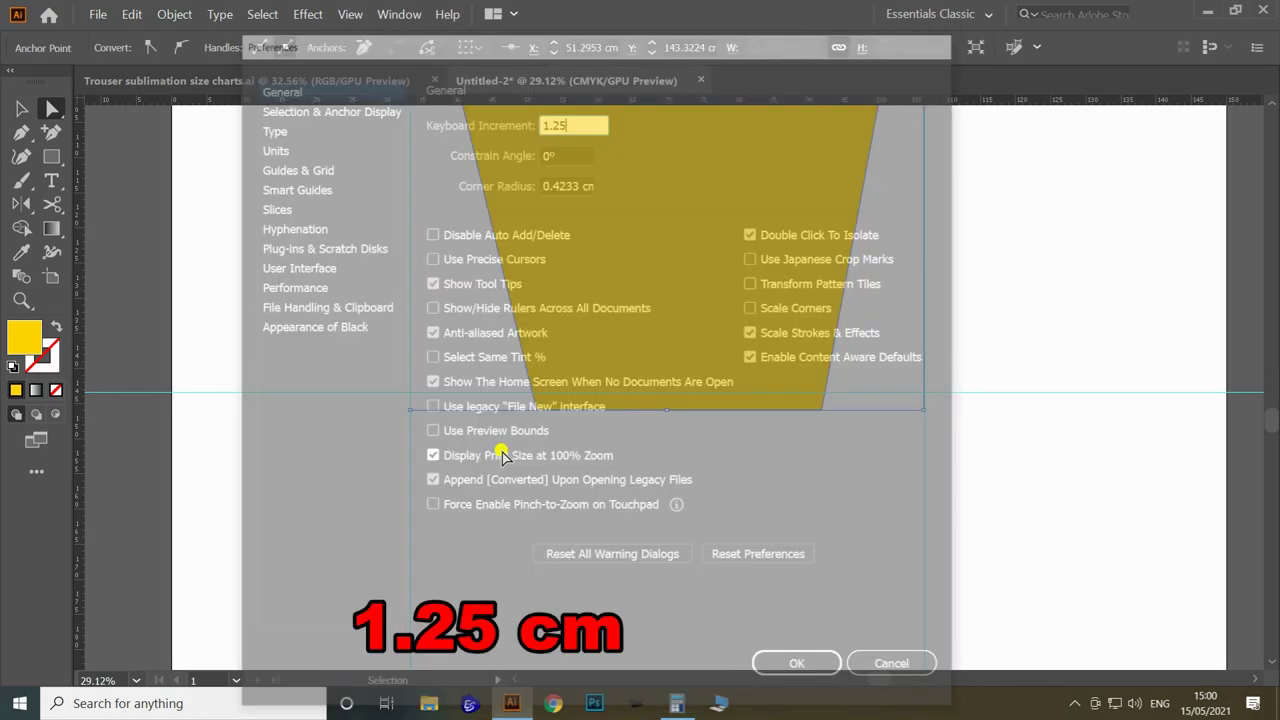
{"action": "key", "text": "Right"}
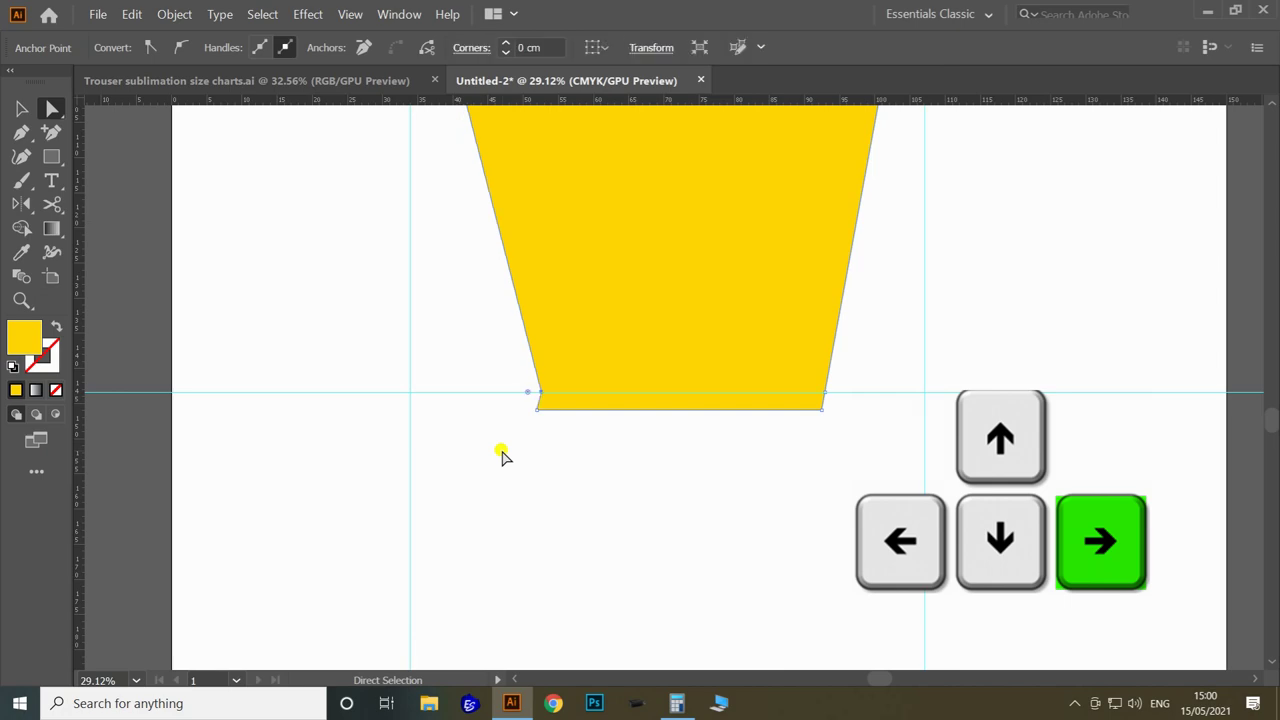
Move the right anchor point on the hem guide 1.25 cm to the left, and deselect the shape
{"action": "left_click", "coordinate": [816, 402]}
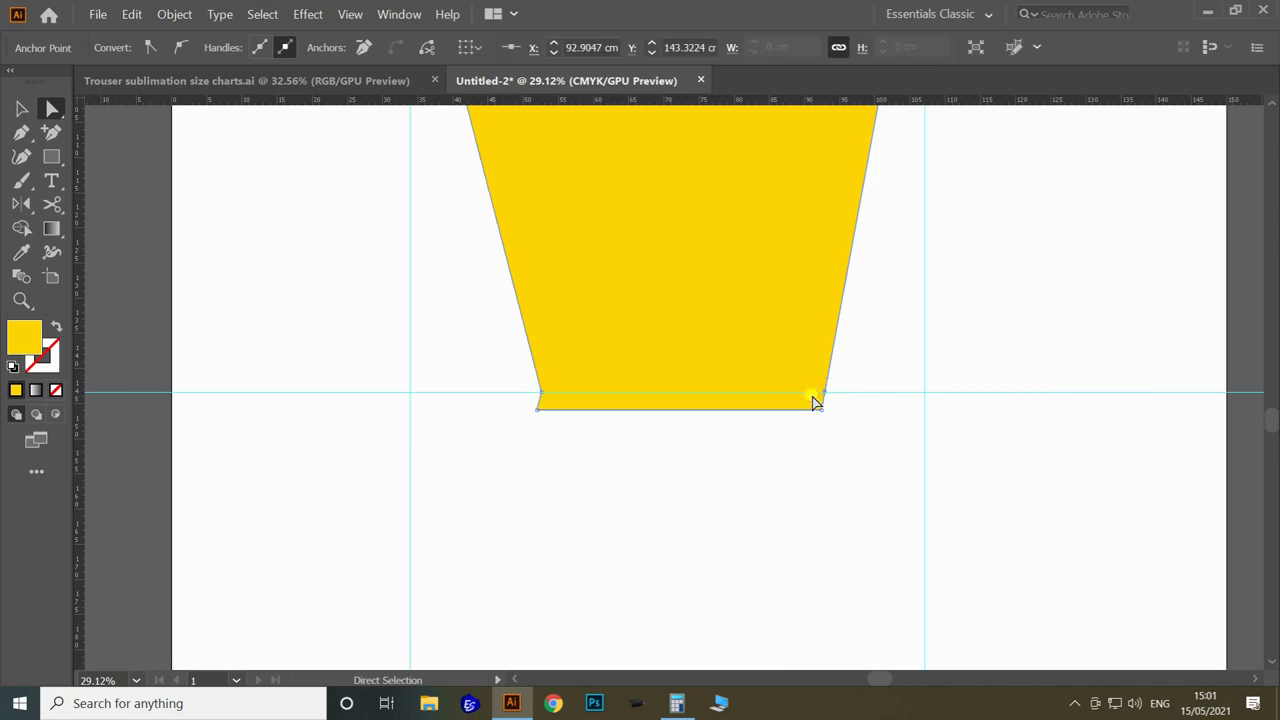
{"action": "key", "text": "Left"}
{"action": "key", "text": "z"}
{"action": "left_click_drag", "start_coordinate": [886, 360], "coordinate": [648, 491]}
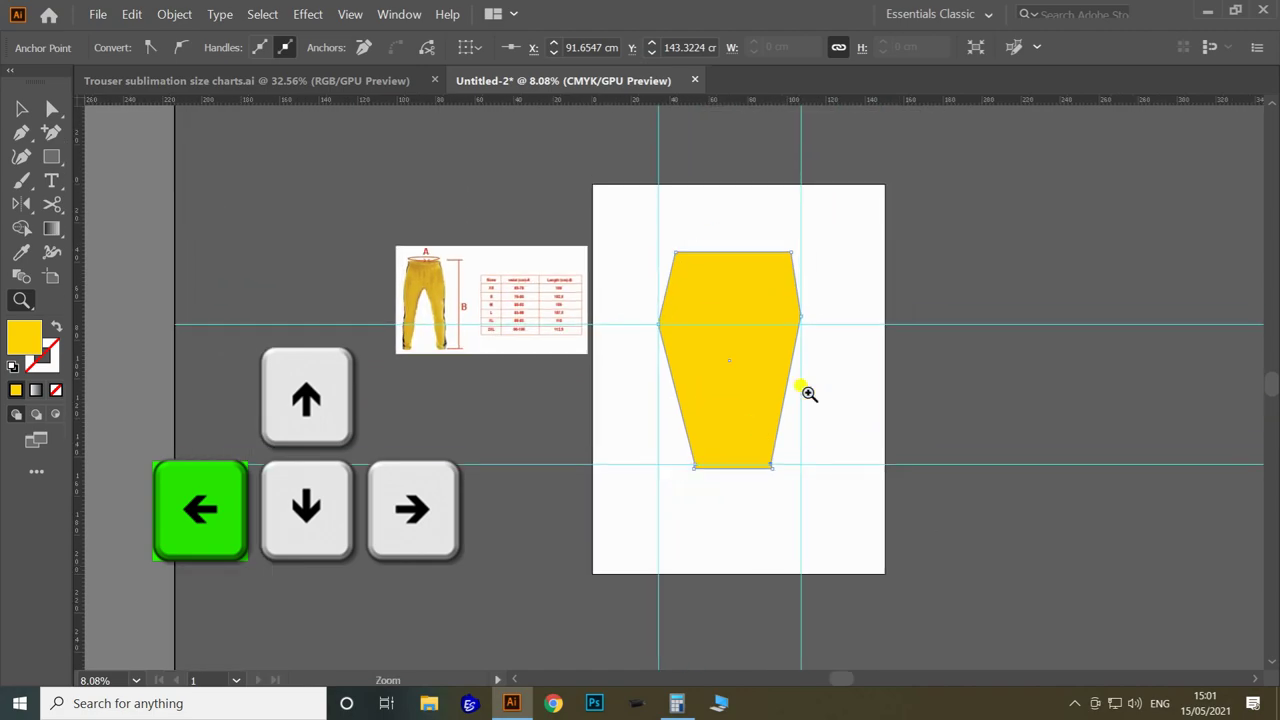
{"action": "left_click", "coordinate": [863, 277], "text": "ctrl"}
Place a horizontal guide along the trouser shape's top edge
{"action": "left_click_drag", "start_coordinate": [652, 250], "coordinate": [865, 350]}
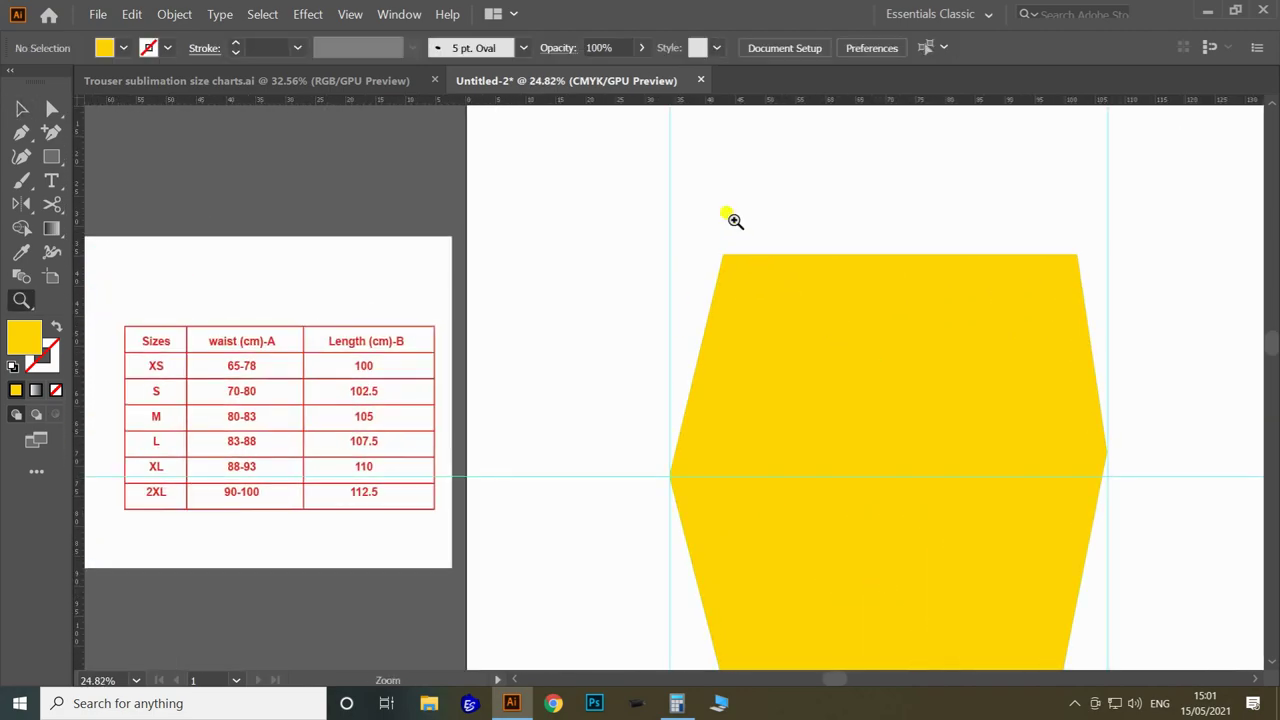
{"action": "scroll", "coordinate": [735, 220], "scroll_direction": "up", "scroll_amount": 1}
{"action": "key", "text": "v"}
{"action": "left_click_drag", "start_coordinate": [699, 98], "coordinate": [708, 272]}
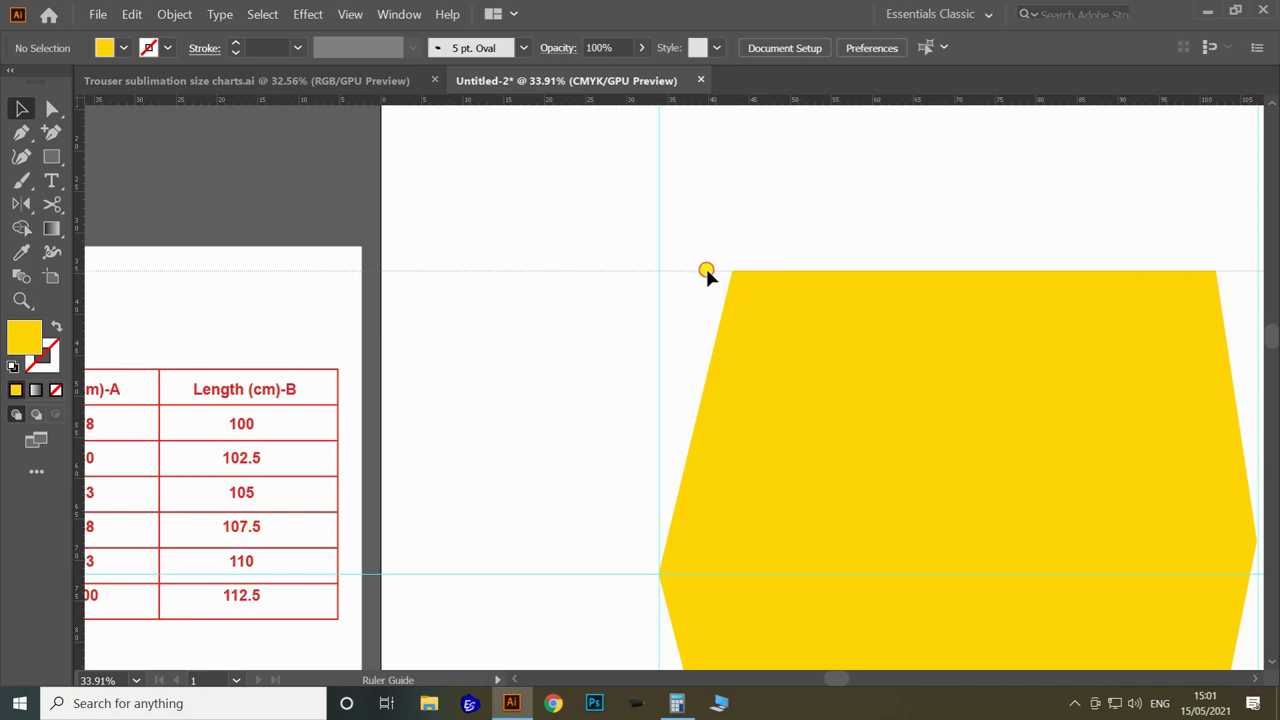
{"action": "key", "text": "z"}
{"action": "left_click", "coordinate": [760, 238], "text": "alt"}
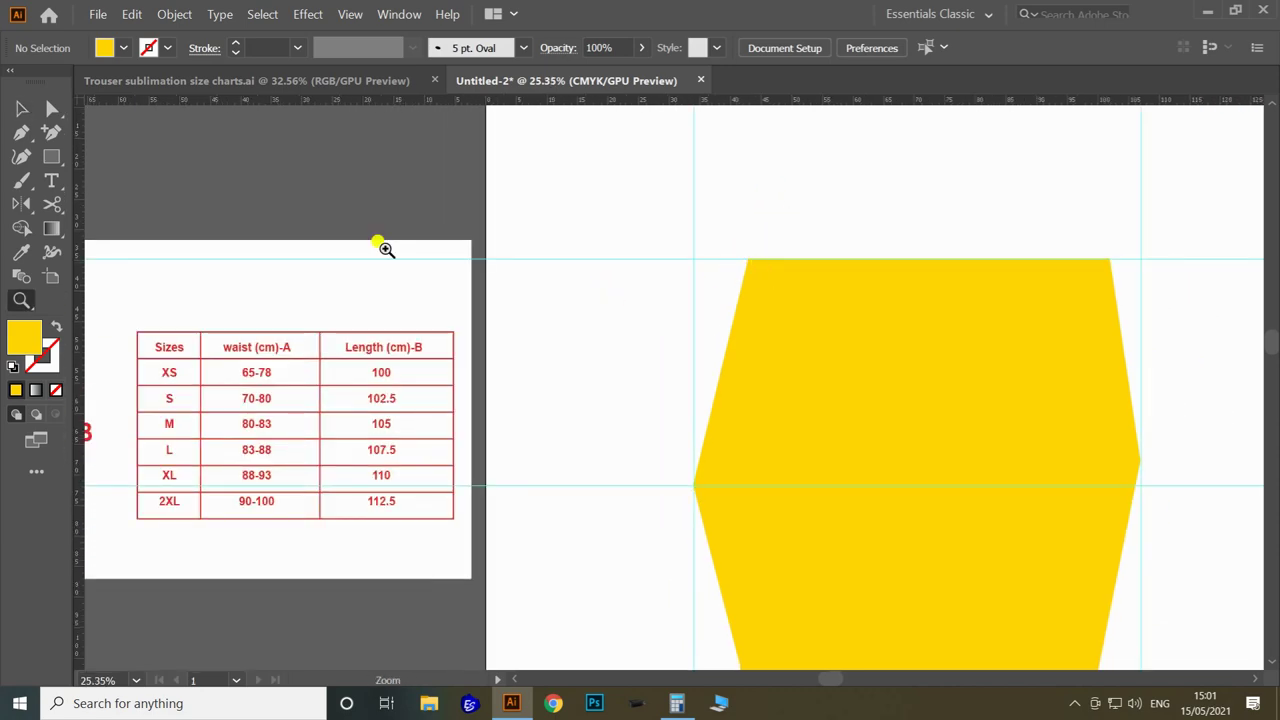
Create a rectangle 9 cm wide and 25 cm high, and fill it with red (FF0000)
{"action": "left_click", "coordinate": [52, 157]}
{"action": "left_click", "coordinate": [611, 274]}
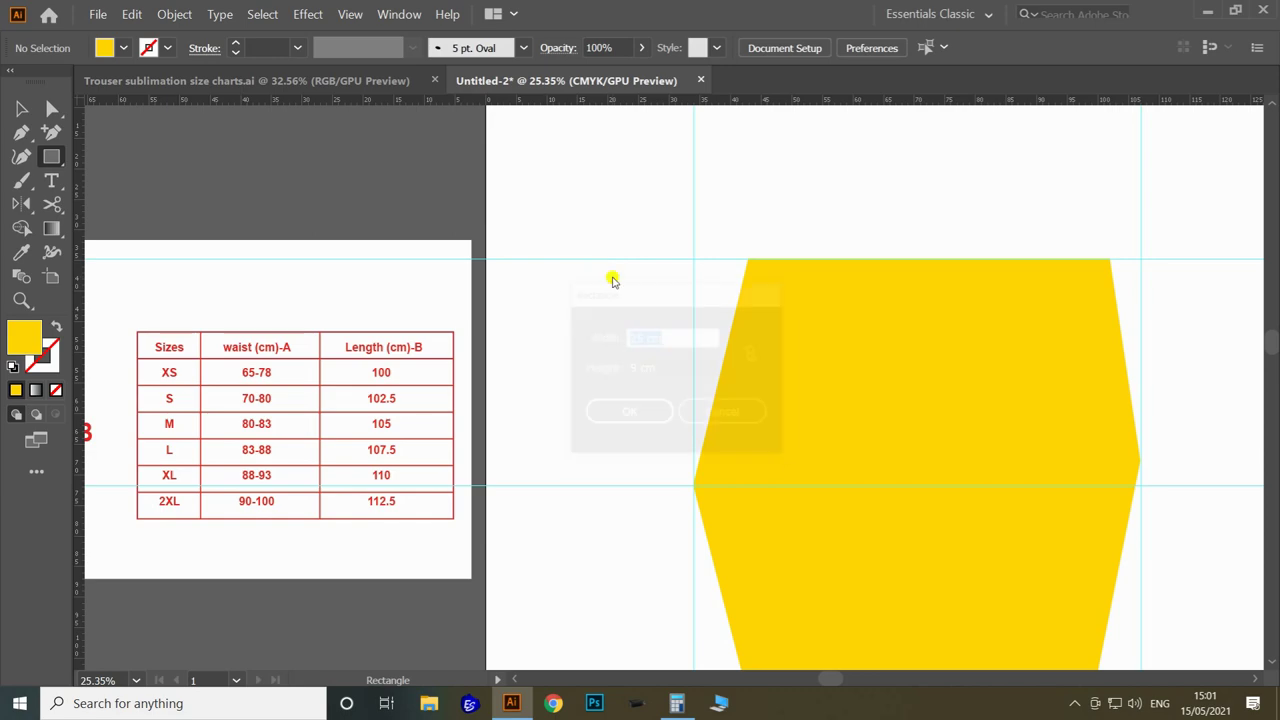
{"action": "type", "text": "9"}
{"action": "key", "text": "Tab"}
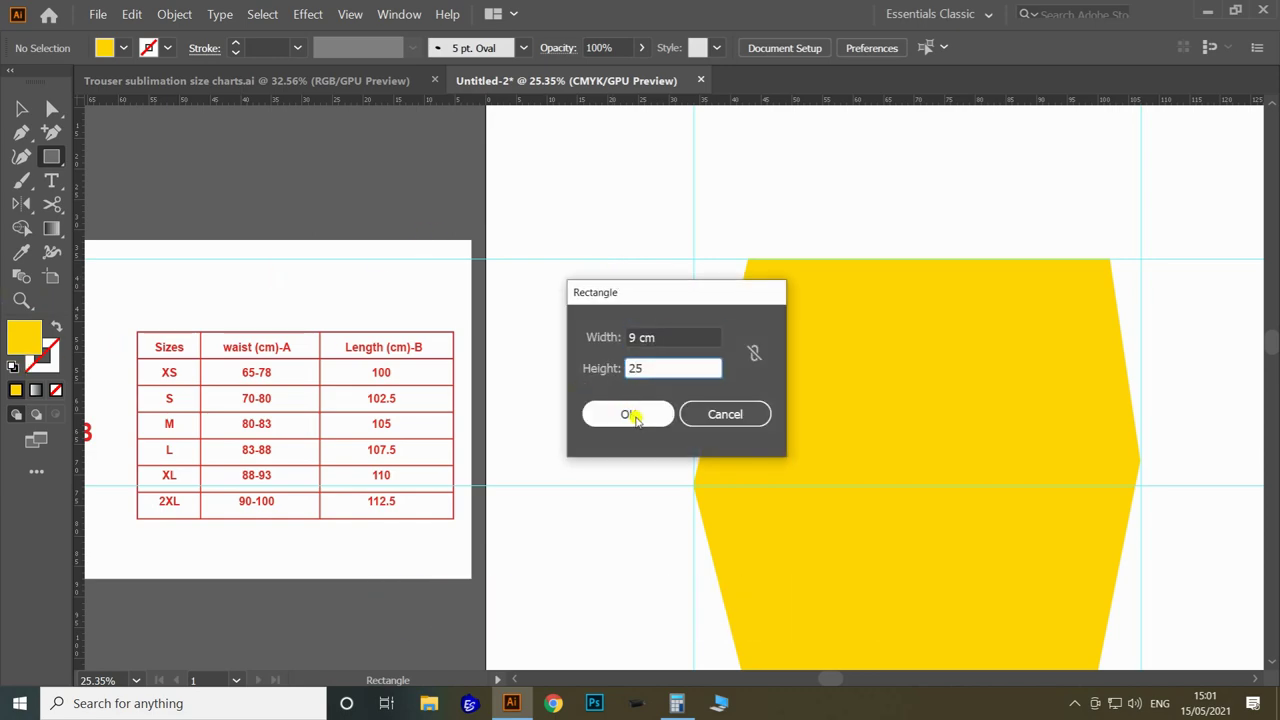
{"action": "left_click", "coordinate": [628, 414]}
{"action": "double_click", "coordinate": [24, 338]}
{"action": "left_click", "coordinate": [762, 308]}
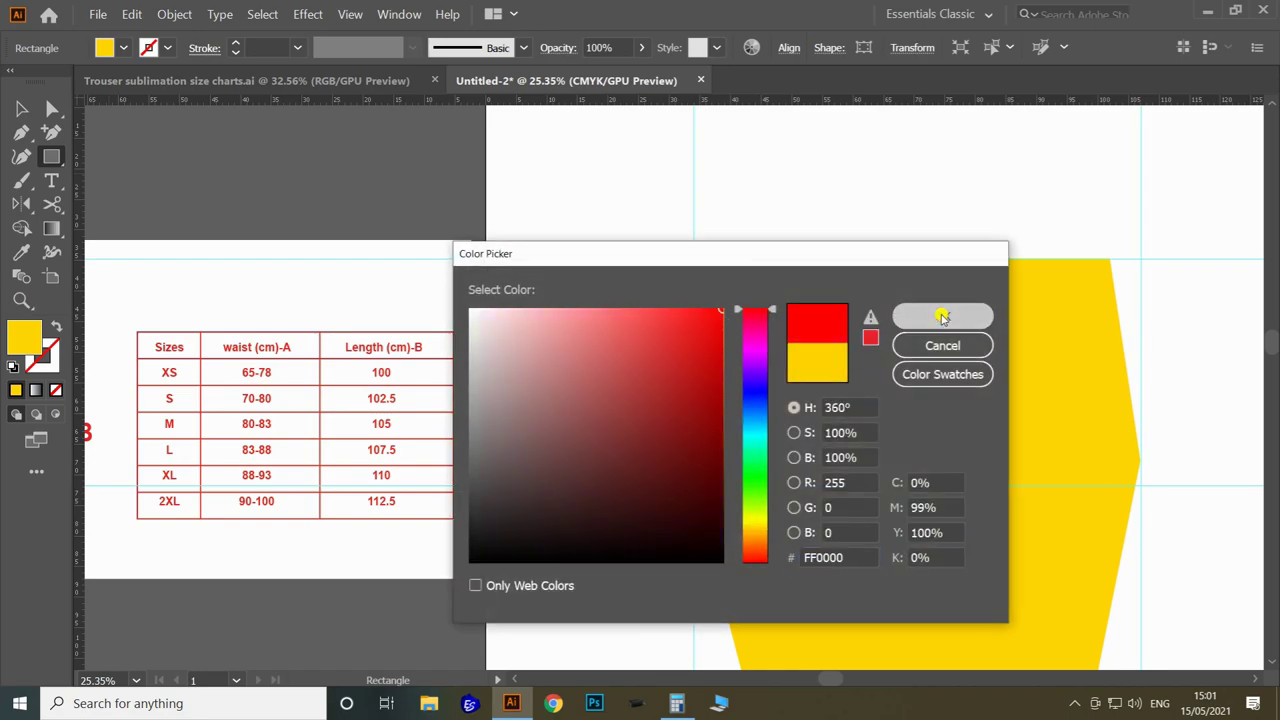
{"action": "left_click", "coordinate": [943, 316]}
Move the red rectangle so its top-left corner sits where the top guide meets the left vertical guide
{"action": "left_click", "coordinate": [21, 106]}
{"action": "left_click", "coordinate": [667, 261]}
{"action": "key", "text": "ctrl+space"}
{"action": "left_click_drag", "start_coordinate": [667, 261], "coordinate": [760, 261]}
{"action": "left_click_drag", "start_coordinate": [633, 378], "coordinate": [801, 349]}
{"action": "key", "text": "z"}
{"action": "left_click_drag", "start_coordinate": [841, 263], "coordinate": [414, 403]}
{"action": "key", "text": "space"}
{"action": "left_click_drag", "start_coordinate": [856, 348], "coordinate": [549, 394]}
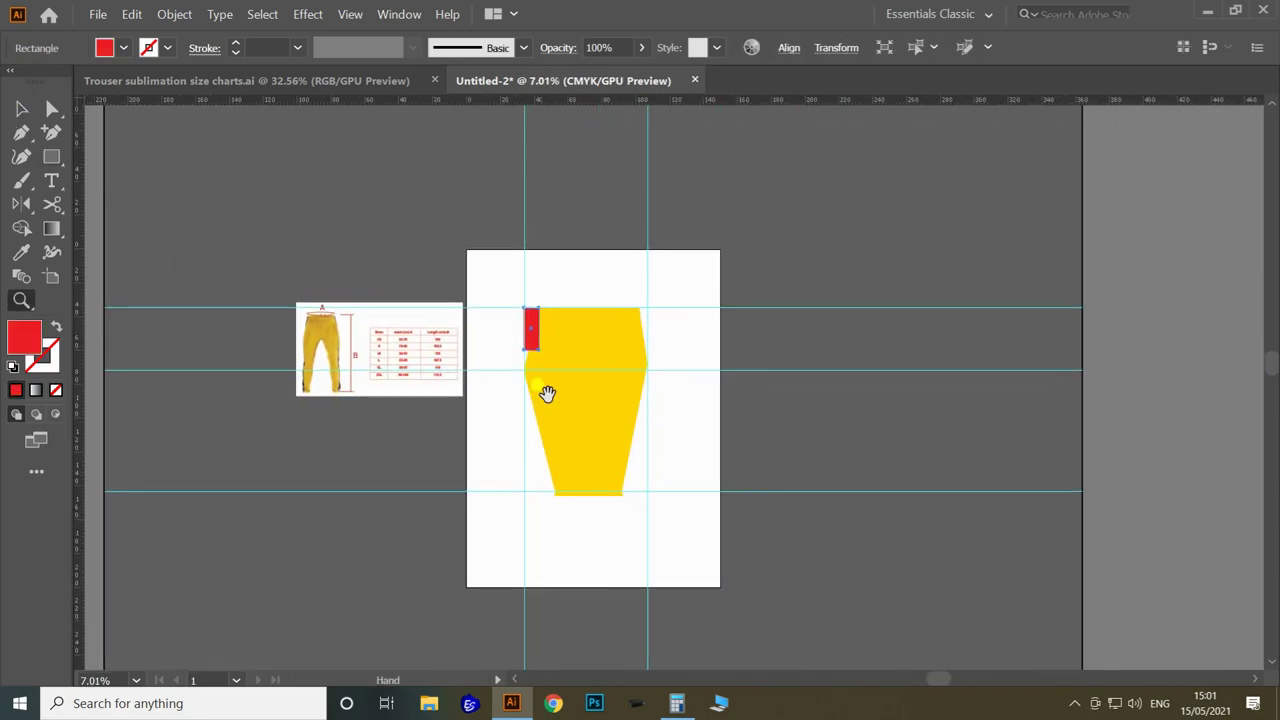
{"action": "left_click_drag", "start_coordinate": [533, 331], "coordinate": [664, 364]}
{"action": "left_click_drag", "start_coordinate": [548, 330], "coordinate": [655, 355]}
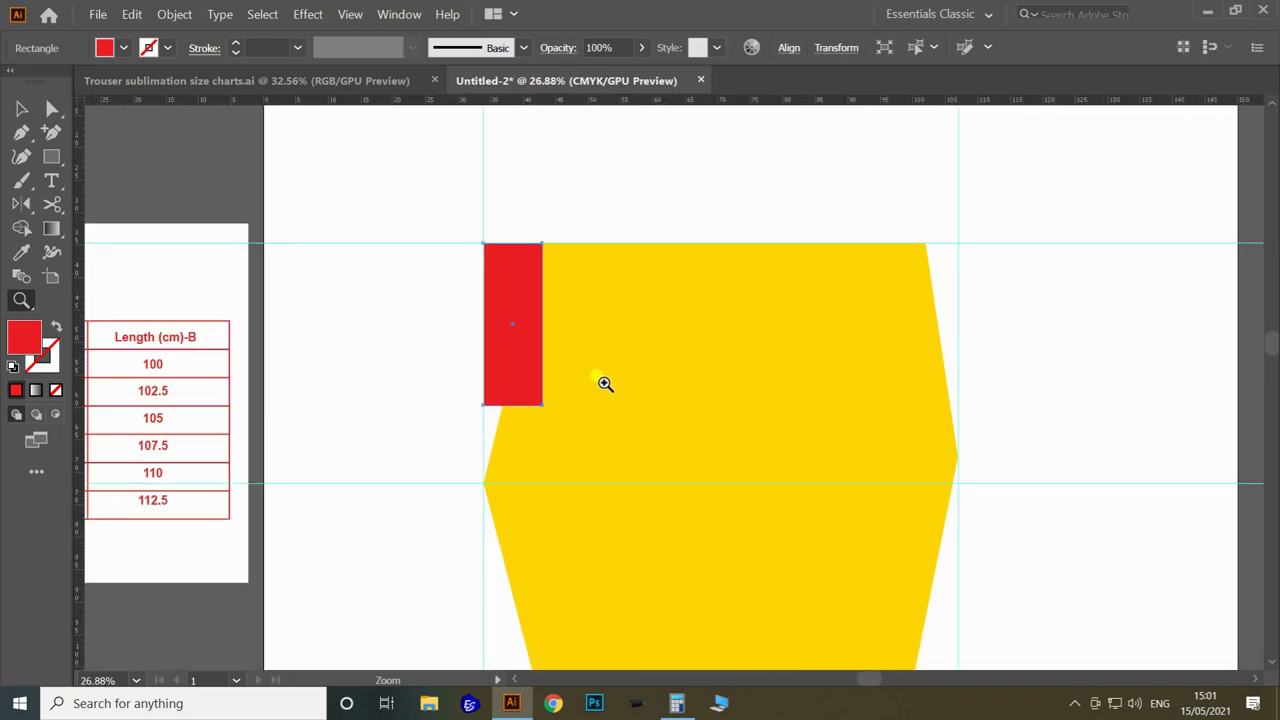
Select the trouser shape and add an anchor point on its upper left slanted edge, just below the red rectangle
{"action": "key", "text": "a"}
{"action": "left_click", "coordinate": [530, 200]}
{"action": "left_click", "coordinate": [642, 400]}
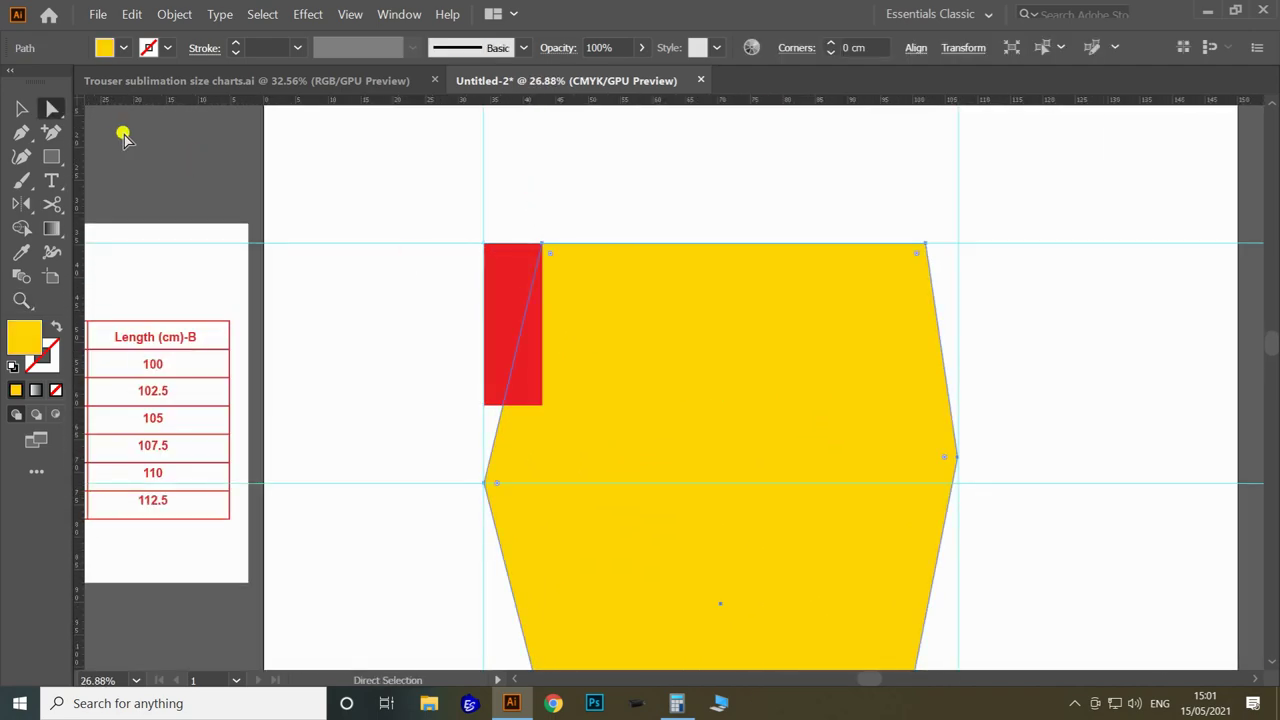
{"action": "left_click", "coordinate": [53, 134]}
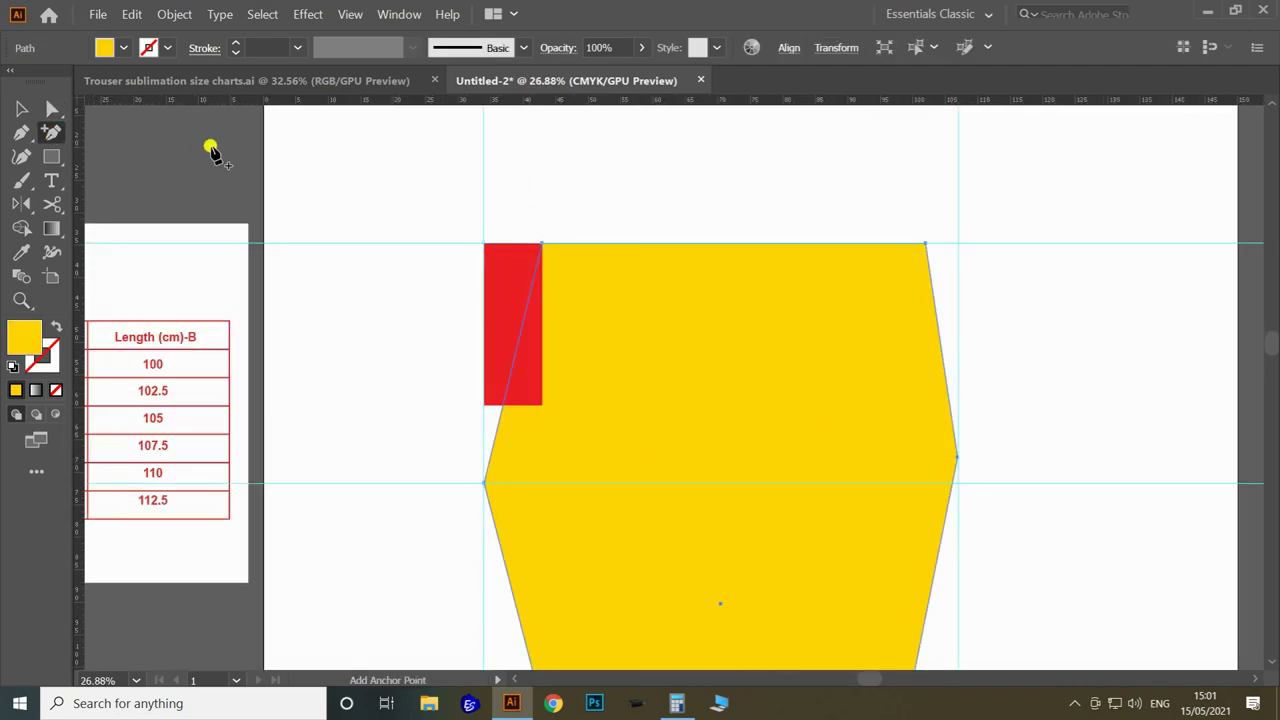
{"action": "left_click", "coordinate": [494, 433]}
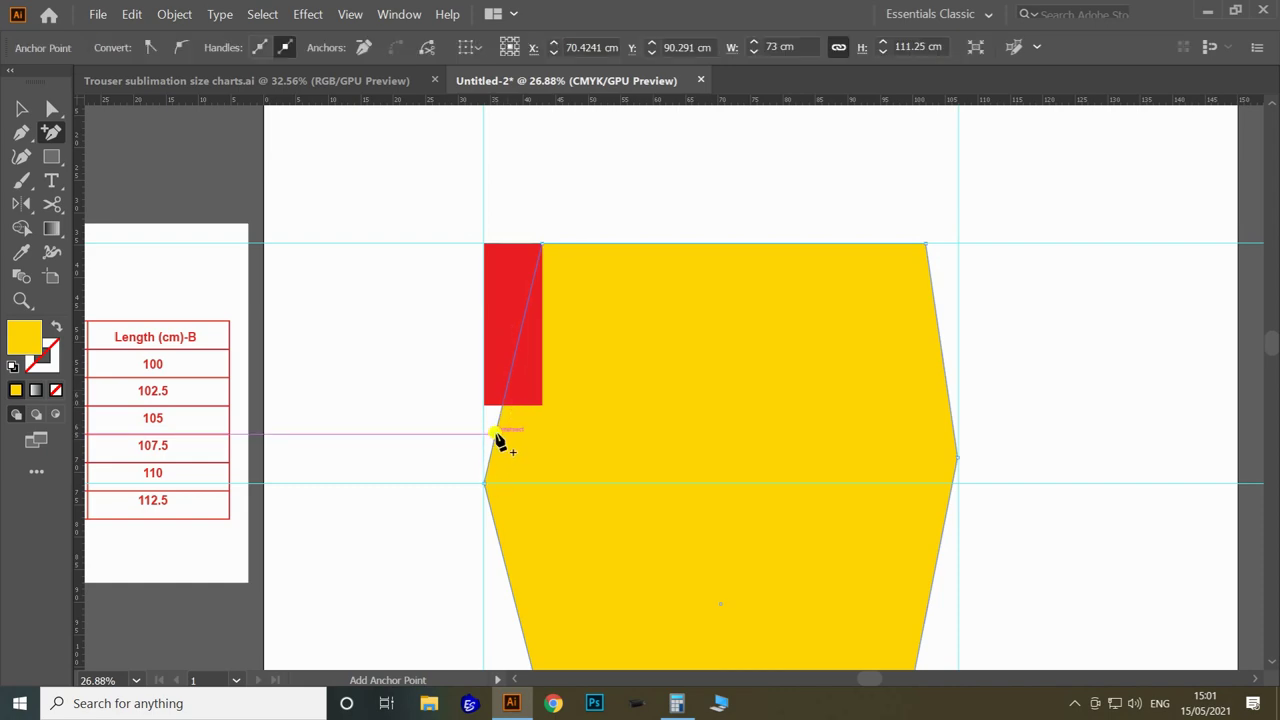
Move the new left-edge anchor point to the red rectangle's bottom-right corner, and deselect the shape
{"action": "left_click", "coordinate": [54, 107]}
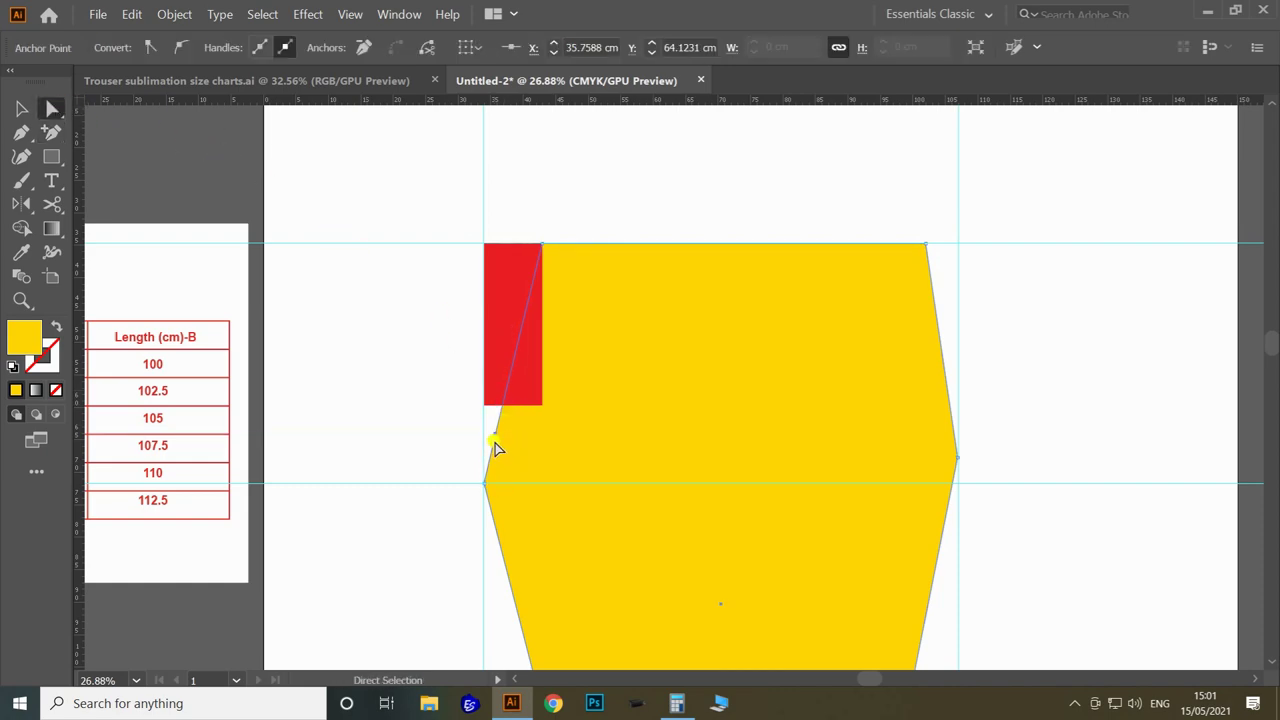
{"action": "left_click_drag", "start_coordinate": [496, 444], "coordinate": [542, 405]}
{"action": "left_click", "coordinate": [640, 172]}
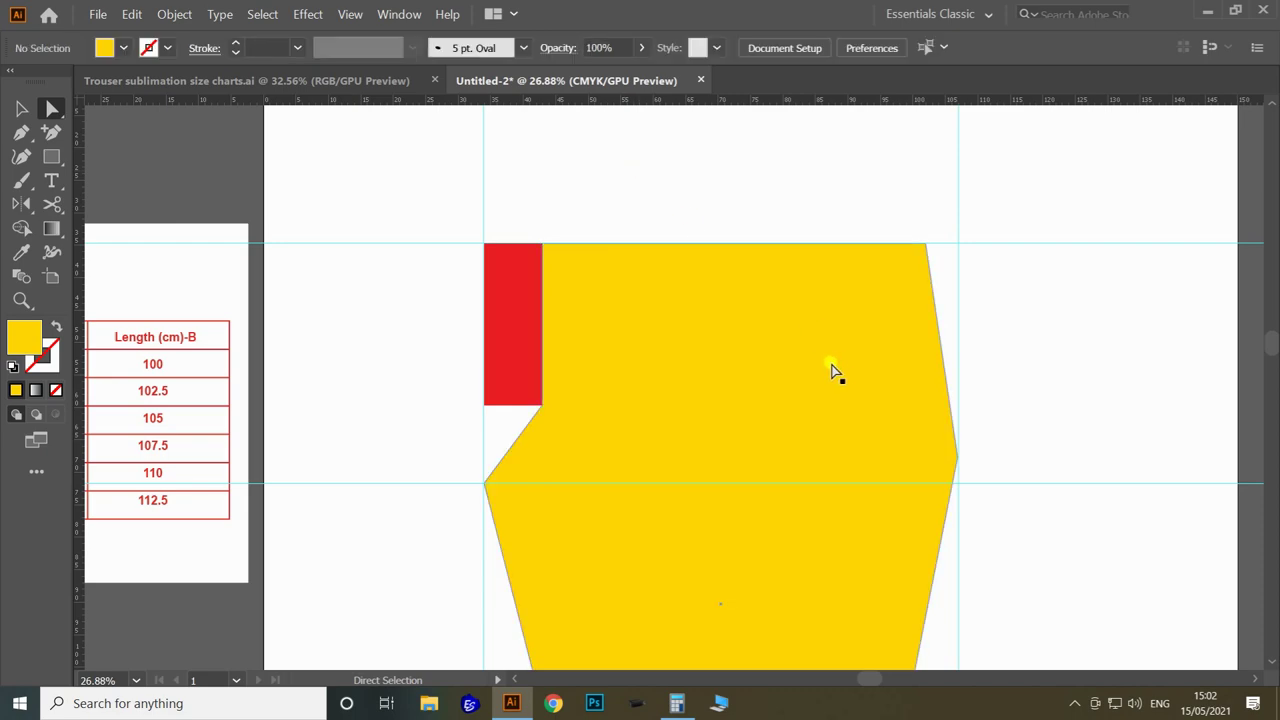
Delete the red measuring rectangle at the shape's upper left
{"action": "scroll", "coordinate": [634, 220], "scroll_direction": "right", "scroll_amount": 3}
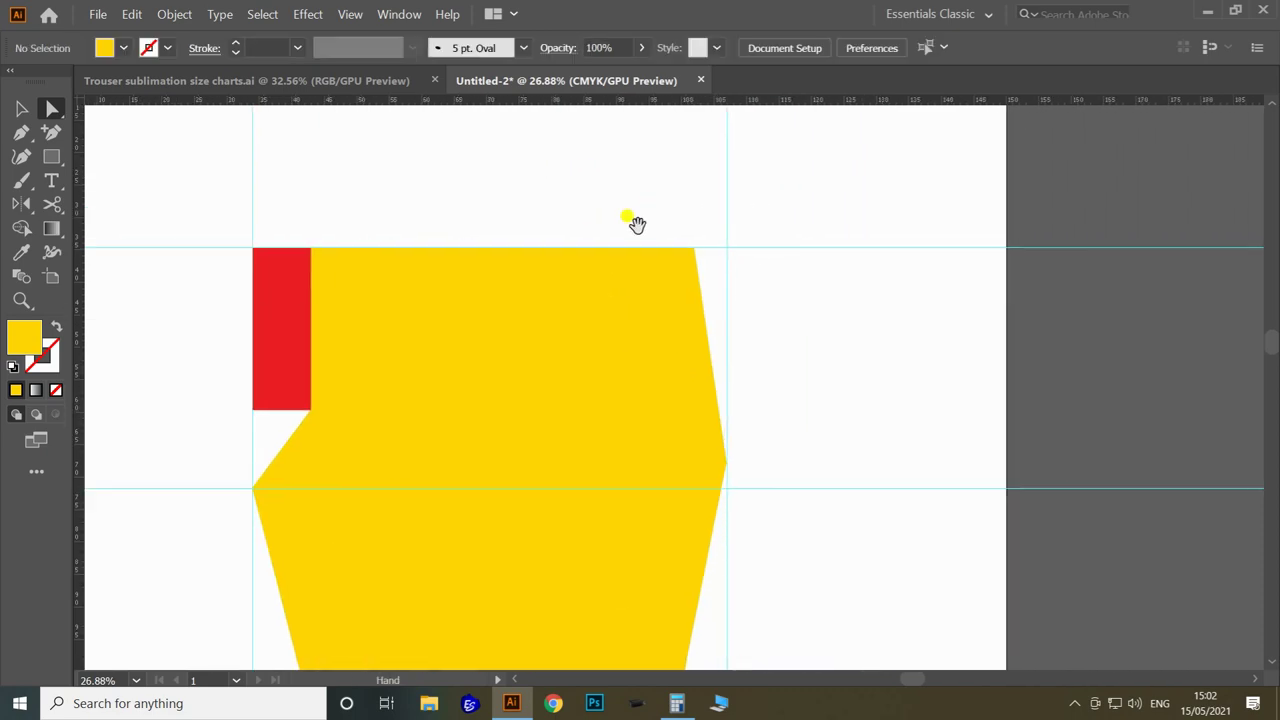
{"action": "left_click", "coordinate": [277, 309]}
{"action": "key", "text": "Delete"}
Create a red rectangle 5 cm wide and 21 cm high on the right side of the trouser shape
{"action": "left_click", "coordinate": [51, 157]}
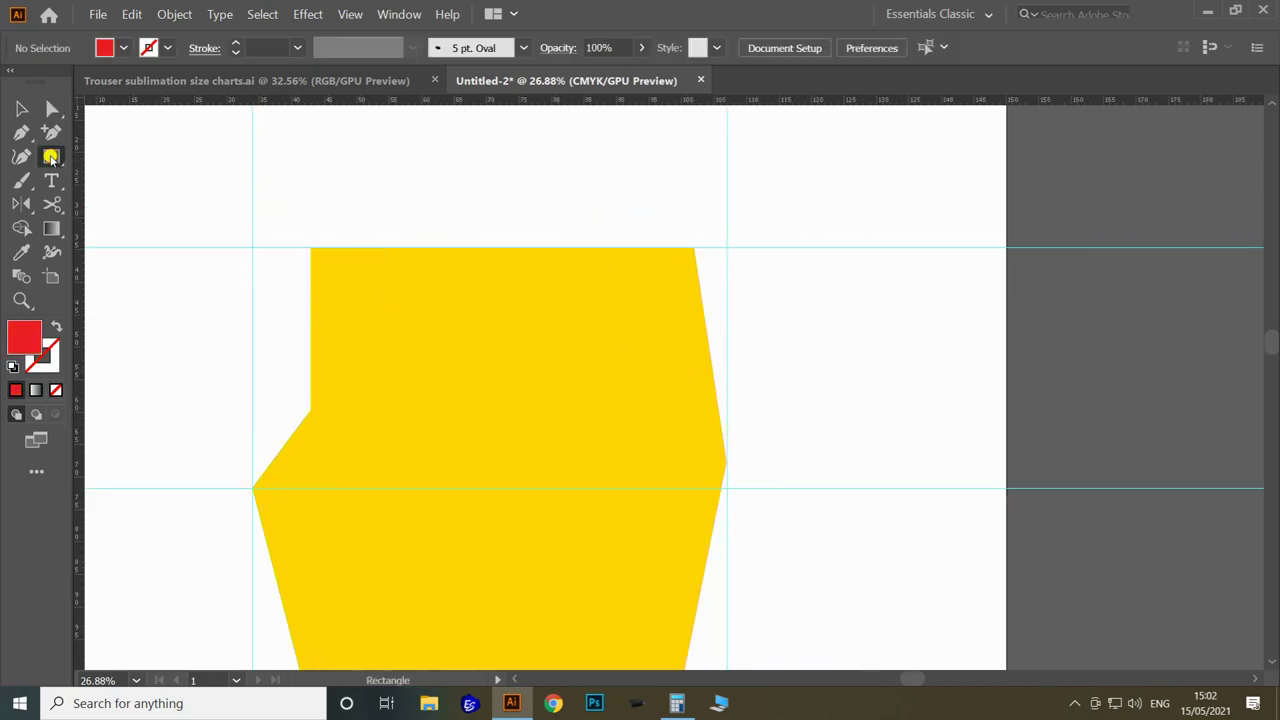
{"action": "left_click", "coordinate": [796, 296]}
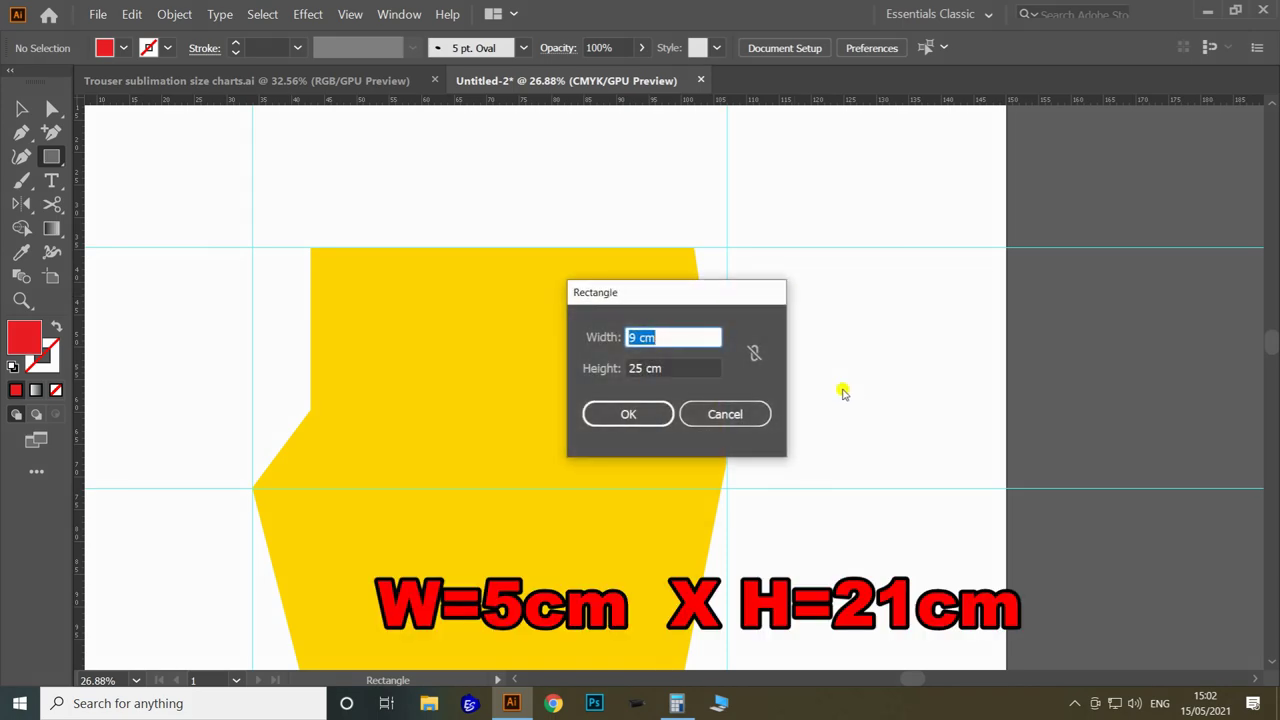
{"action": "key", "text": "Tab"}
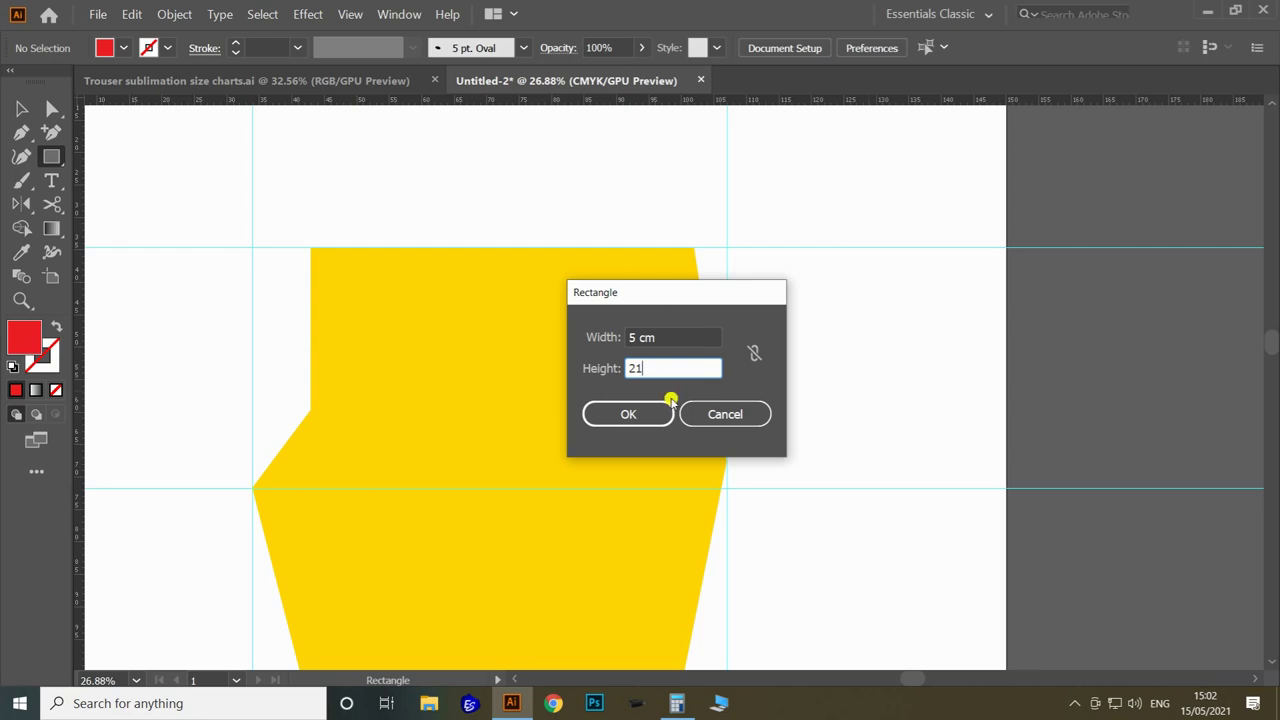
{"action": "left_click", "coordinate": [628, 414]}
Move the 5 by 21 cm rectangle so its top-right corner sits where the top guide meets the right vertical guide
{"action": "key", "text": "z"}
{"action": "left_click", "coordinate": [866, 318]}
{"action": "left_click_drag", "start_coordinate": [863, 313], "coordinate": [946, 400]}
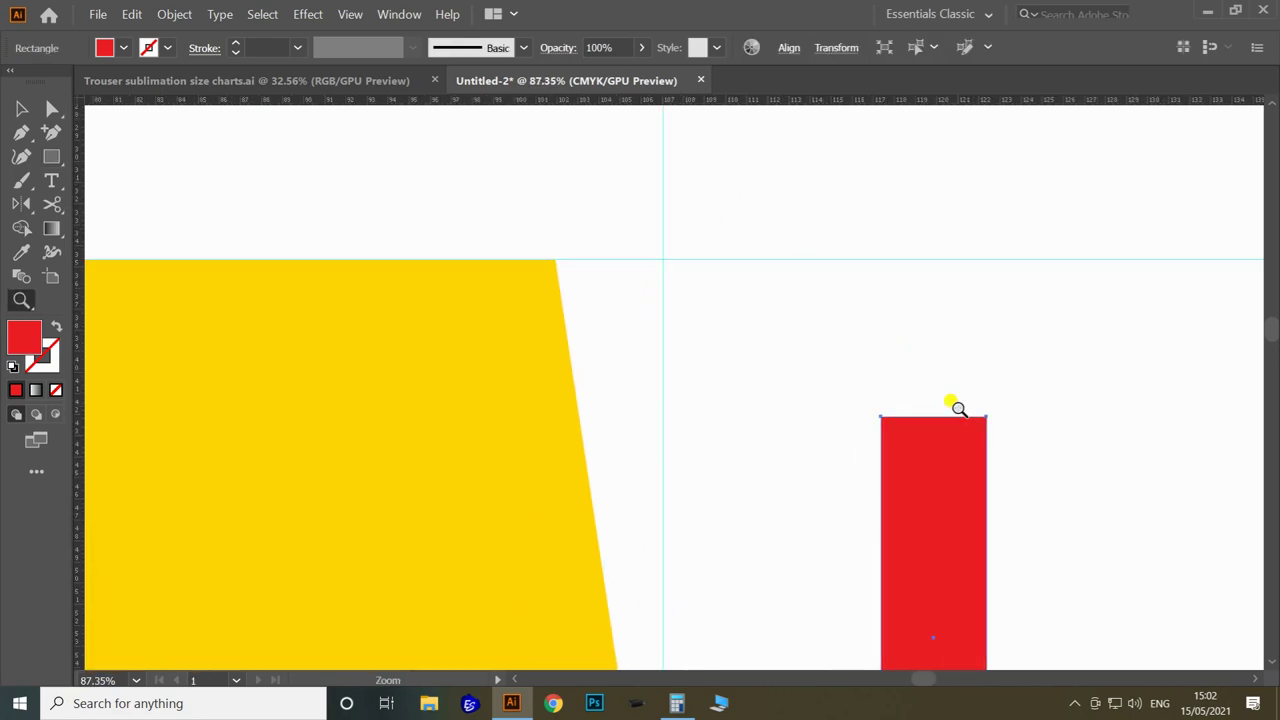
{"action": "key", "text": "v"}
{"action": "left_click", "coordinate": [962, 353]}
{"action": "left_click_drag", "start_coordinate": [965, 480], "coordinate": [641, 322]}
{"action": "key", "text": "z"}
{"action": "left_click_drag", "start_coordinate": [779, 265], "coordinate": [400, 470]}
{"action": "key", "text": "space"}
{"action": "scroll", "coordinate": [760, 397], "scroll_direction": "up", "scroll_amount": 5}
Select the trouser shape and add an anchor point on its upper right slanted edge, near the red rectangle's lower end
{"action": "left_click", "coordinate": [20, 110]}
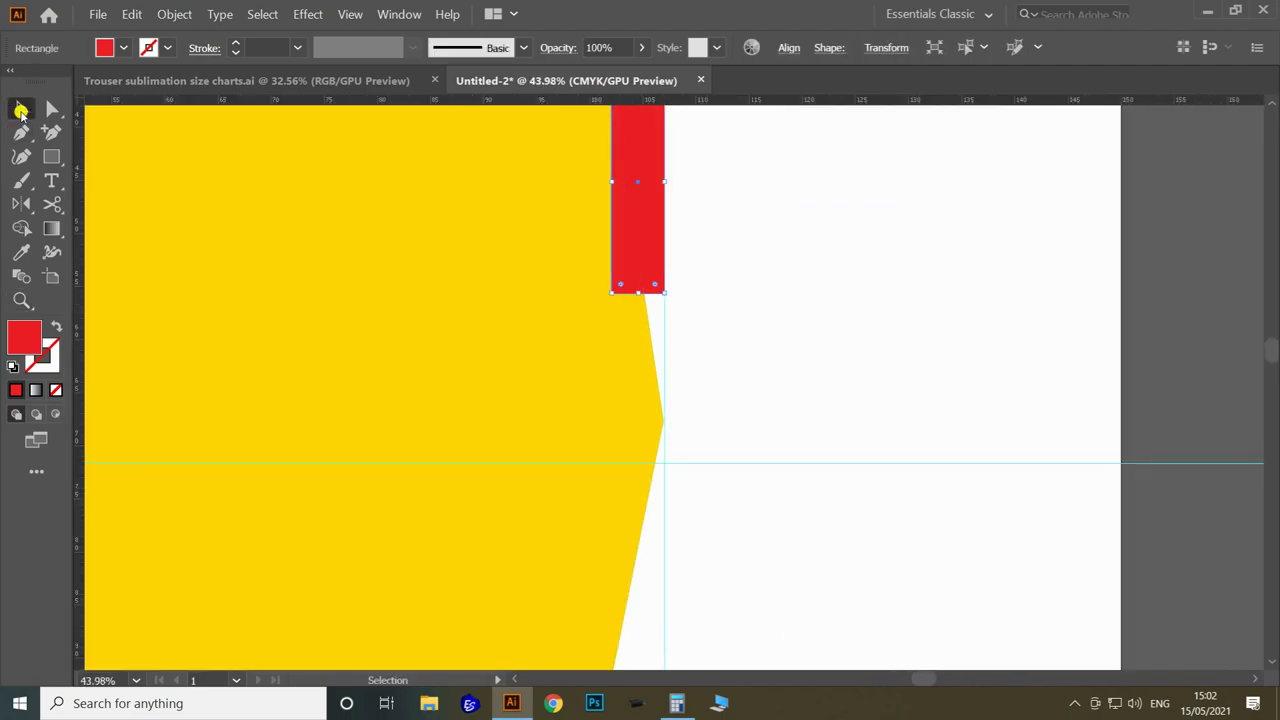
{"action": "left_click", "coordinate": [617, 381]}
{"action": "key", "text": "z"}
{"action": "left_click_drag", "start_coordinate": [797, 343], "coordinate": [440, 440]}
{"action": "left_click_drag", "start_coordinate": [760, 317], "coordinate": [888, 380]}
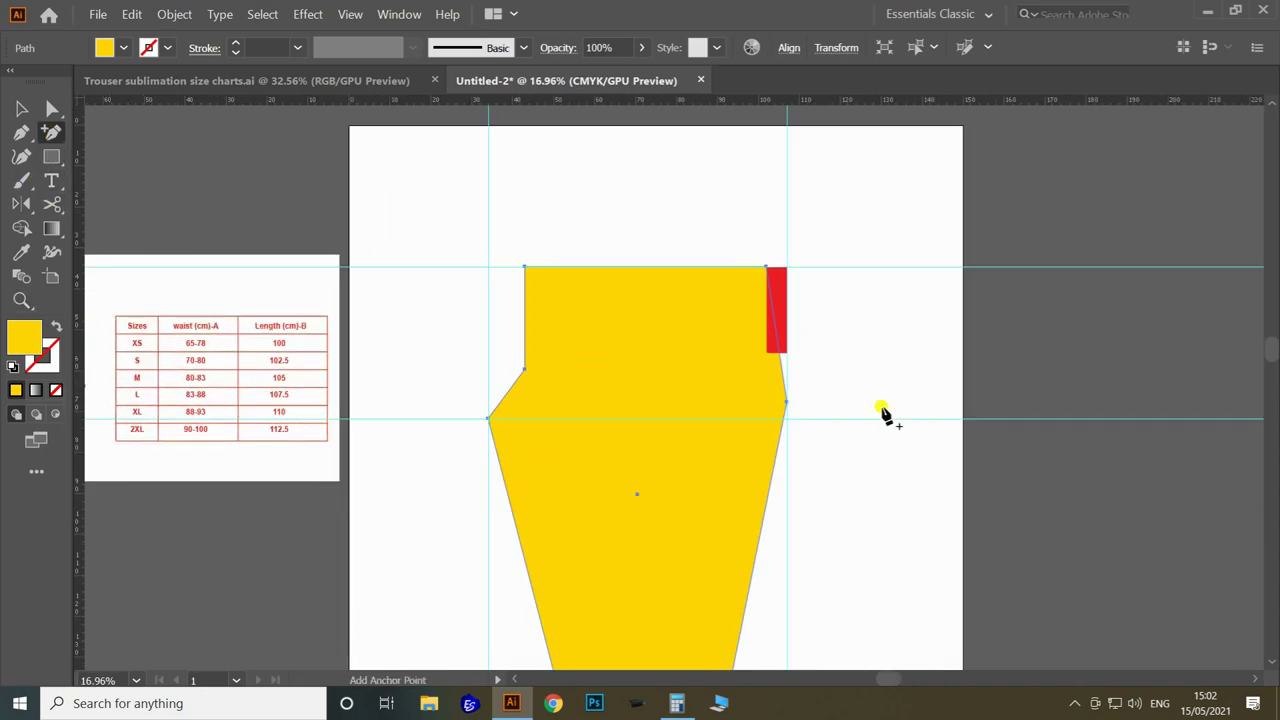
{"action": "left_click", "coordinate": [786, 376]}
{"action": "key", "text": "z"}
{"action": "left_click_drag", "start_coordinate": [757, 337], "coordinate": [909, 423]}
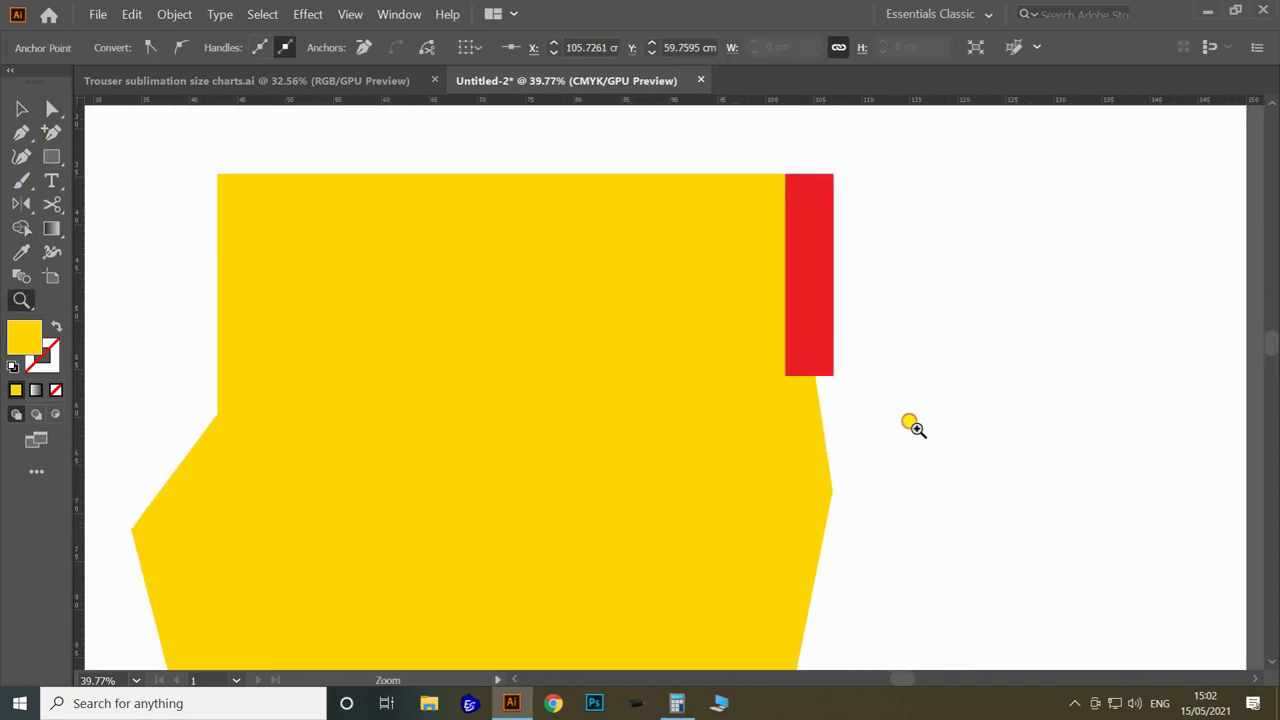
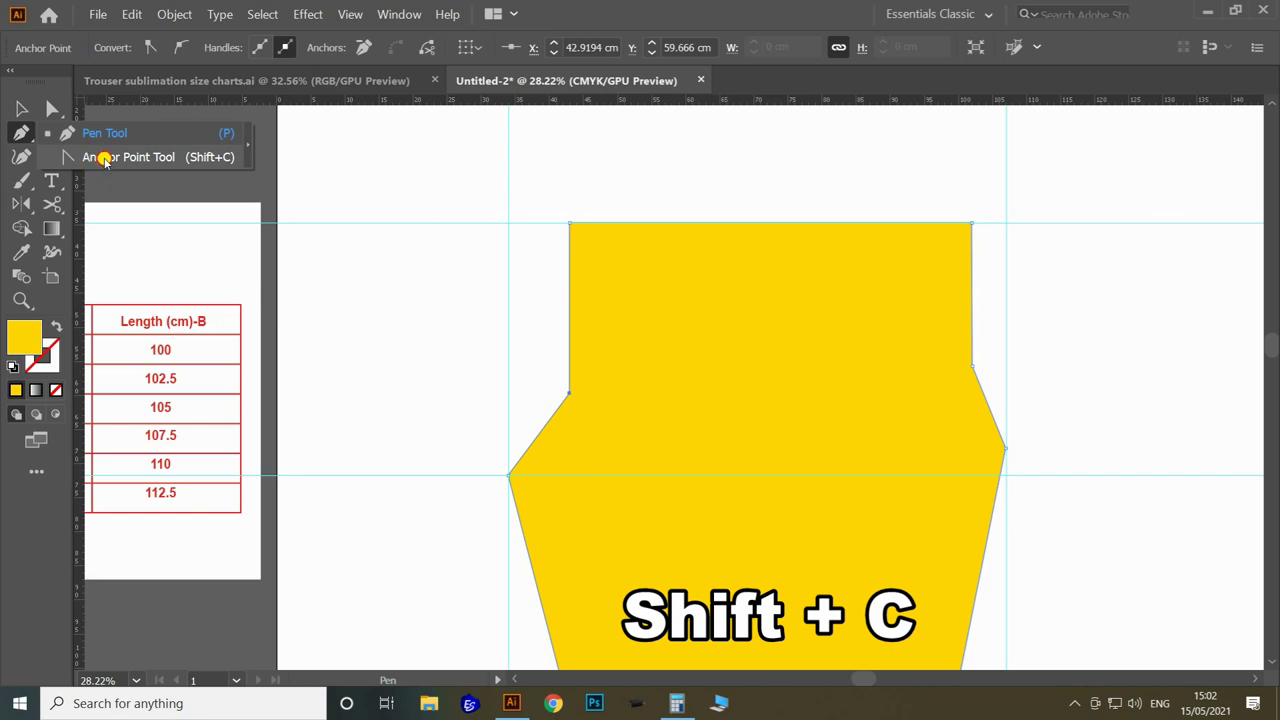
Curve the left crotch corner with the Anchor Point tool, pulling vertical handles until the lower one reaches the crotch guide
{"action": "left_click", "coordinate": [109, 158]}
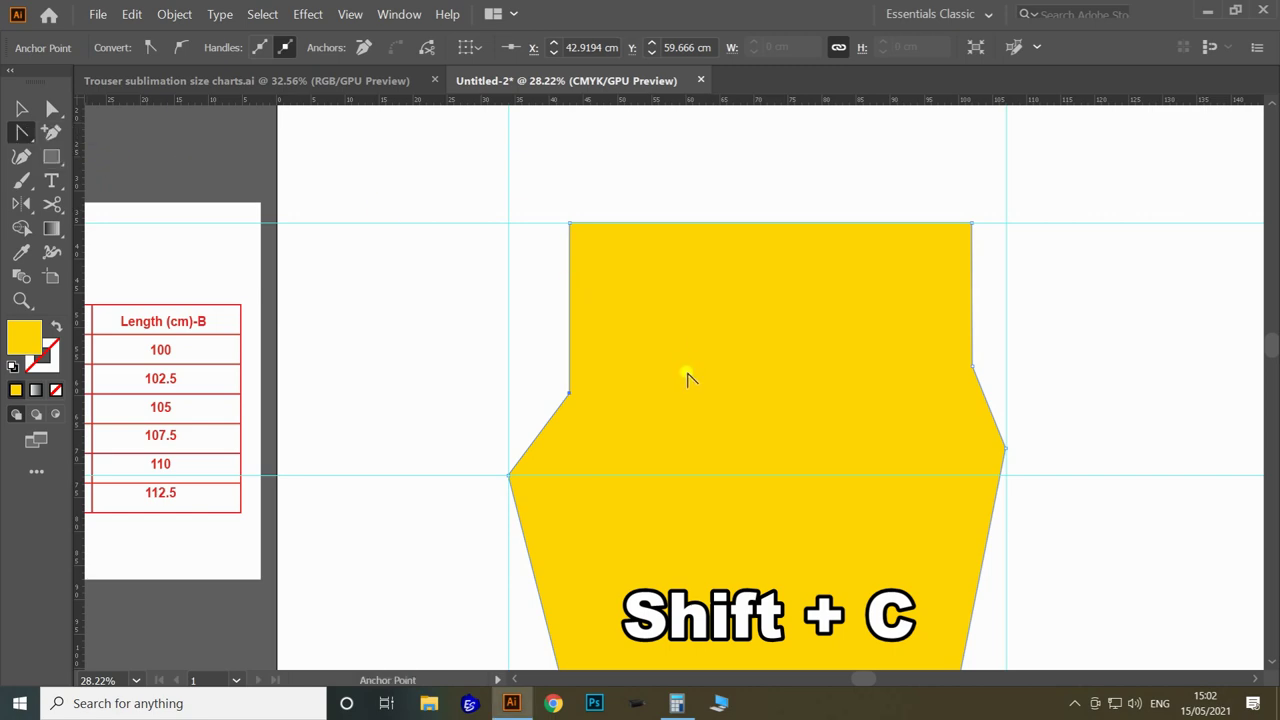
{"action": "left_click", "coordinate": [567, 392]}
{"action": "left_click_drag", "start_coordinate": [567, 399], "coordinate": [581, 311]}
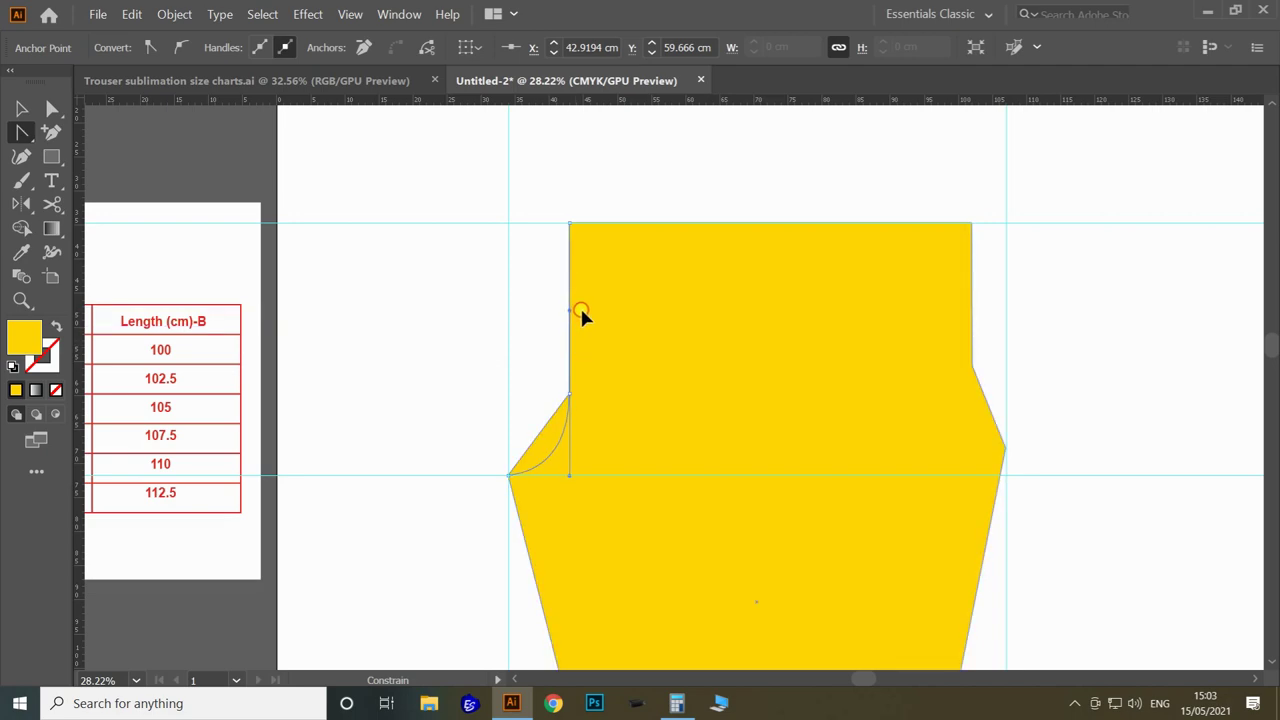
{"action": "left_click_drag", "start_coordinate": [581, 311], "coordinate": [582, 312]}
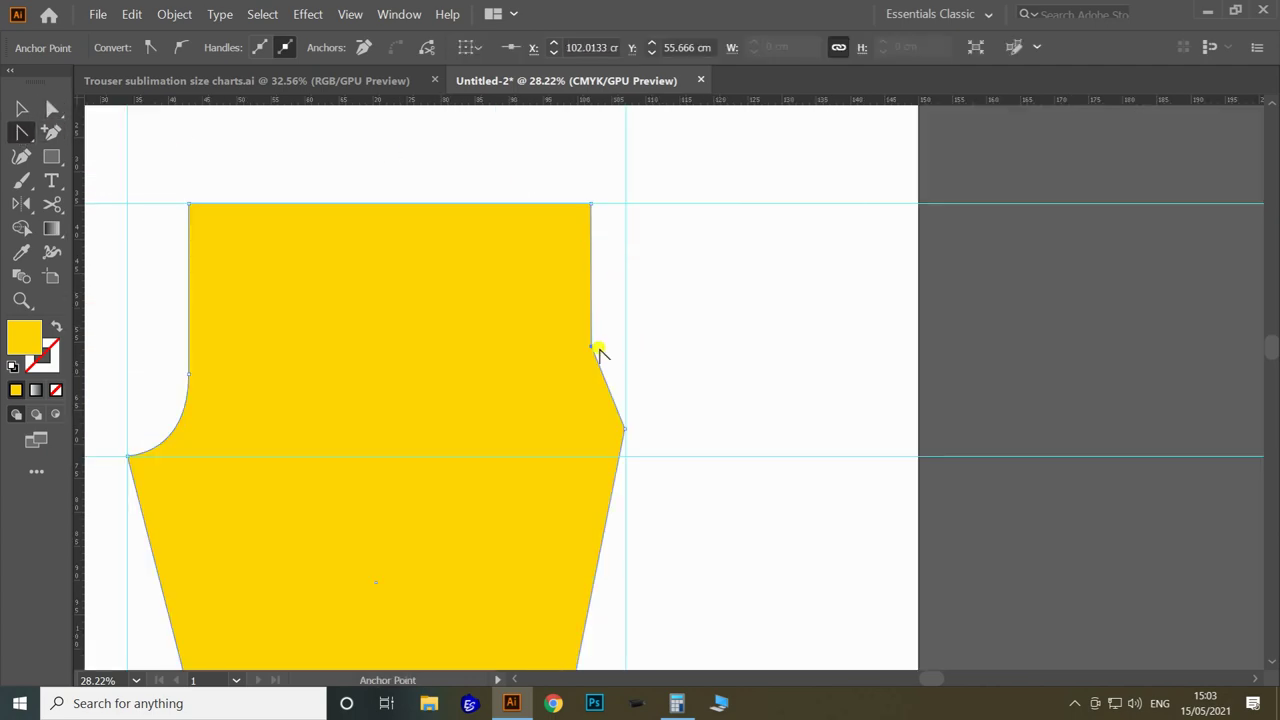
Deselect the trouser shape and place a horizontal guide at its outermost right anchor point
{"action": "left_click", "coordinate": [592, 347]}
{"action": "left_click", "coordinate": [21, 108]}
{"action": "left_click", "coordinate": [320, 143]}
{"action": "left_click_drag", "start_coordinate": [714, 102], "coordinate": [718, 428]}
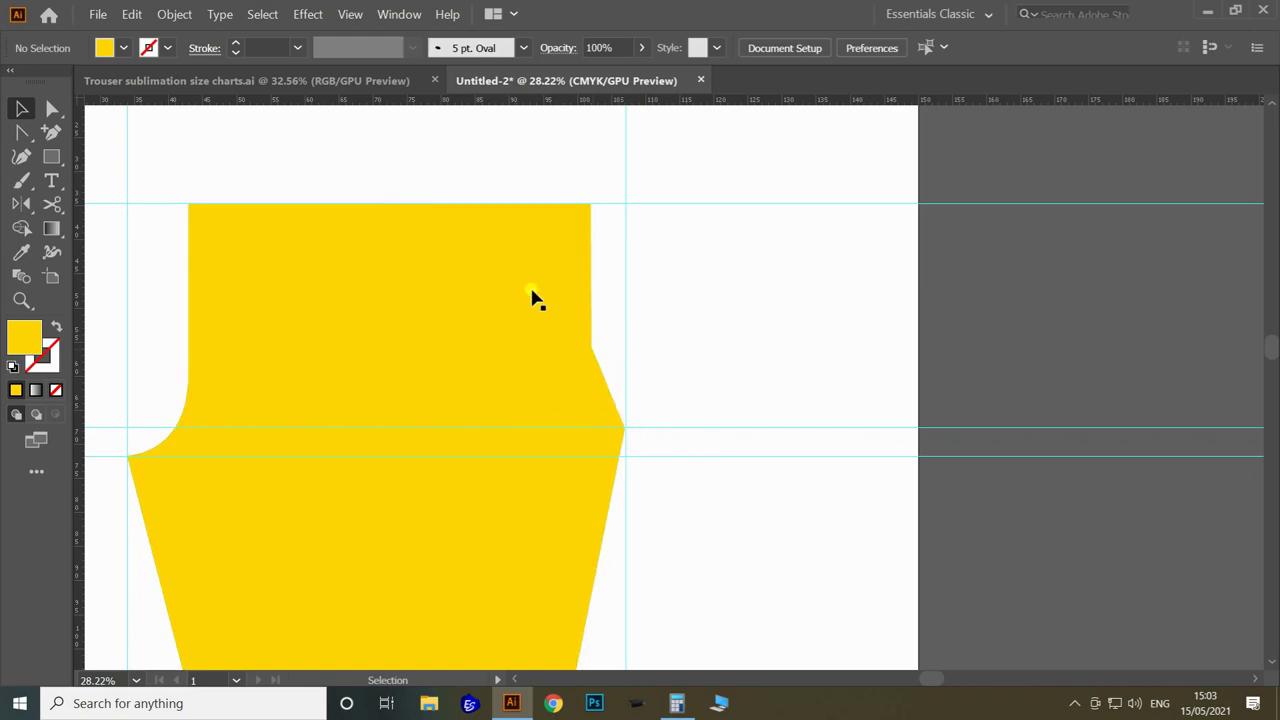
Curve the right crotch corner by pulling vertical handles from its upper anchor point, with the lower one reaching about the crotch guide, and deselect
{"action": "left_click", "coordinate": [46, 107]}
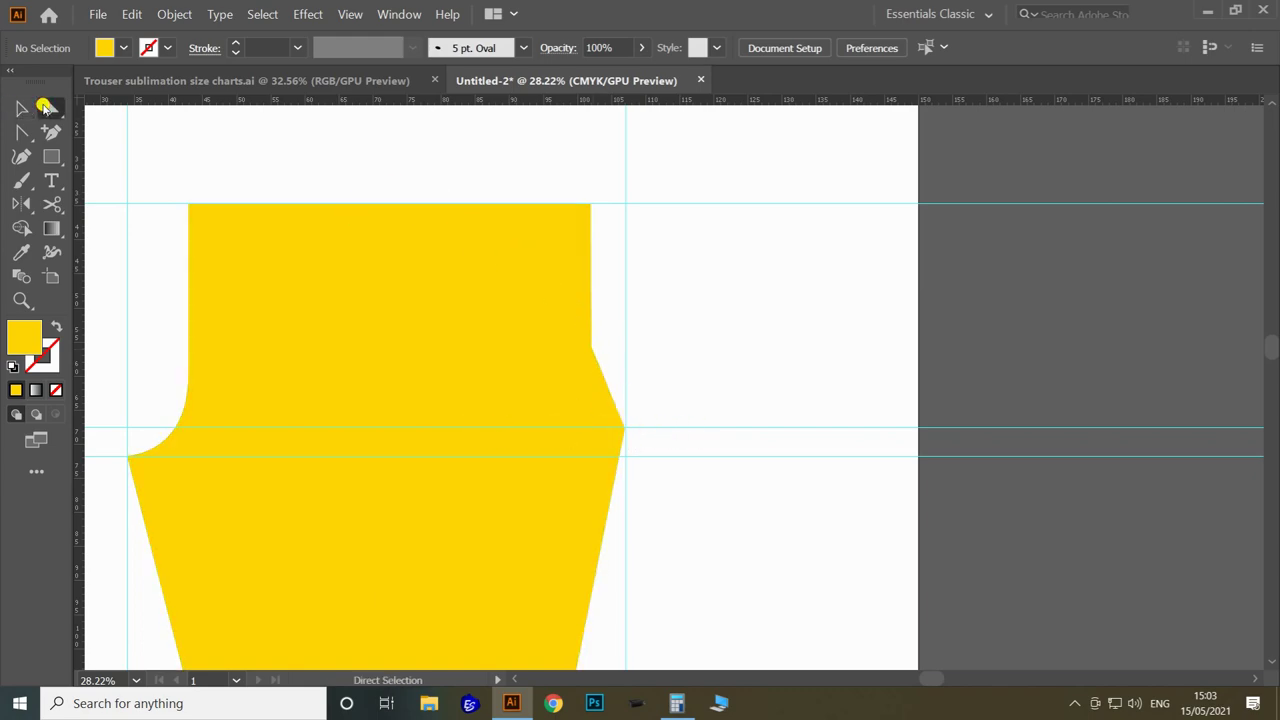
{"action": "left_click", "coordinate": [558, 362]}
{"action": "left_click", "coordinate": [22, 133]}
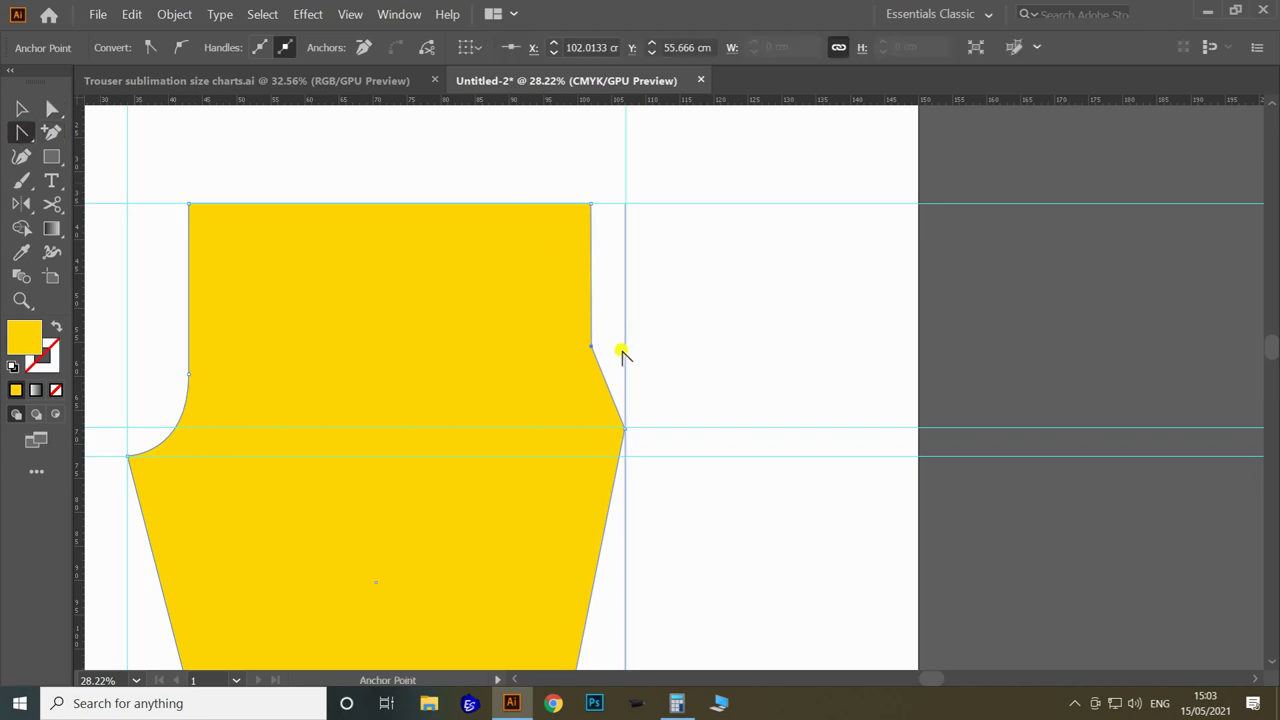
{"action": "left_click_drag", "start_coordinate": [590, 347], "coordinate": [592, 421]}
{"action": "key", "text": "z"}
{"action": "left_click", "coordinate": [678, 294], "text": "alt"}
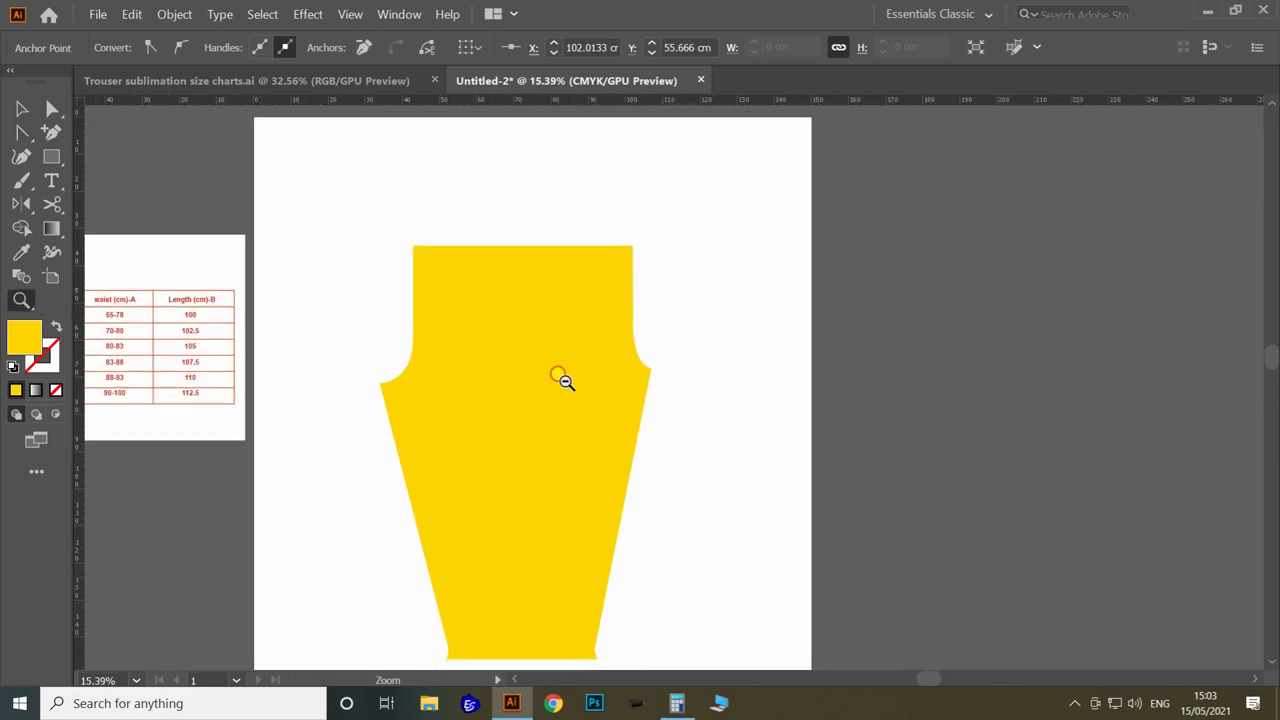
{"action": "key", "text": "v"}
{"action": "left_click_drag", "start_coordinate": [722, 200], "coordinate": [766, 423]}
Add an anchor point midway down the trouser's left leg edge and pull its direction handles out along that edge
{"action": "key", "text": "z"}
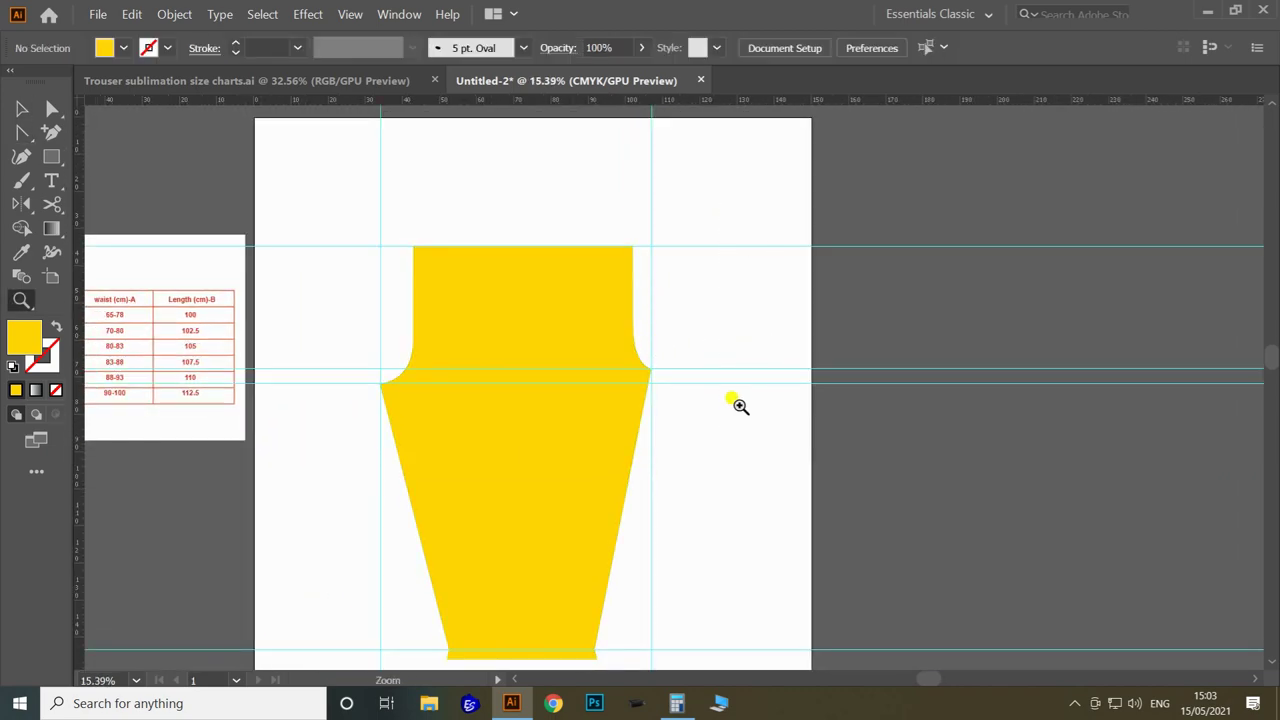
{"action": "left_click", "coordinate": [735, 403], "text": "alt"}
{"action": "left_click", "coordinate": [740, 525]}
{"action": "left_click", "coordinate": [491, 390]}
{"action": "key", "text": "a"}
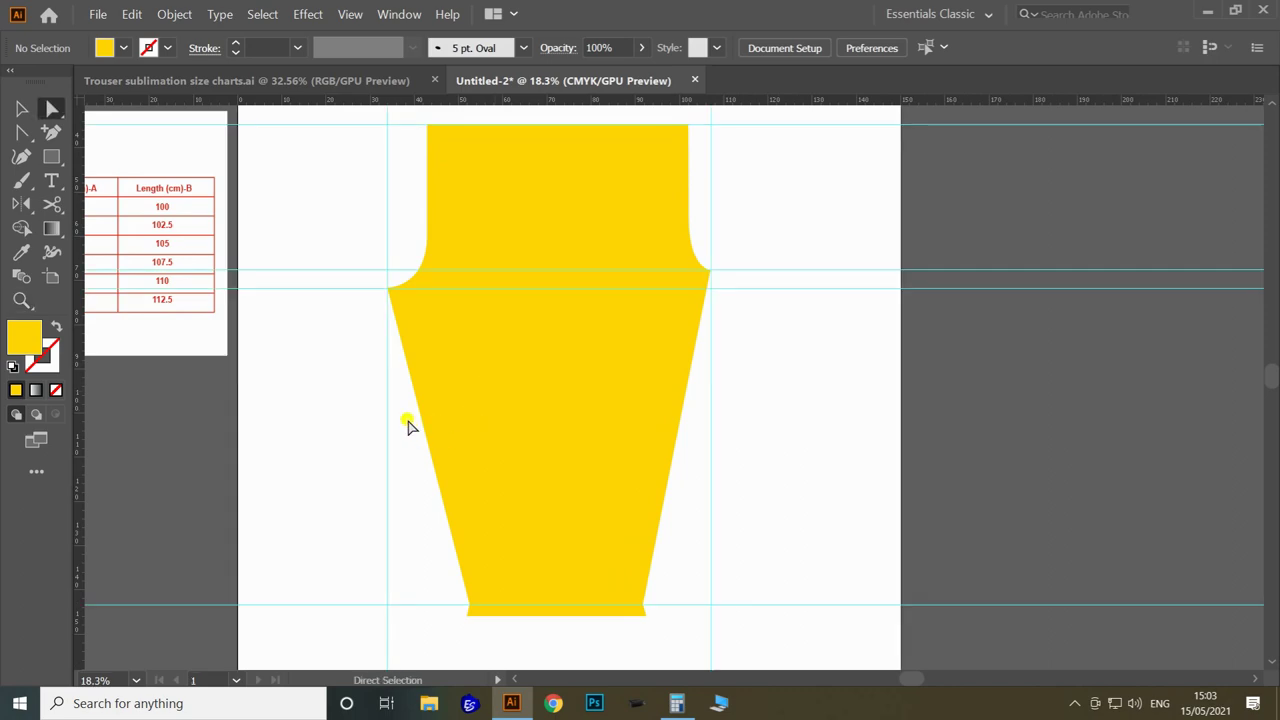
{"action": "left_click", "coordinate": [494, 466]}
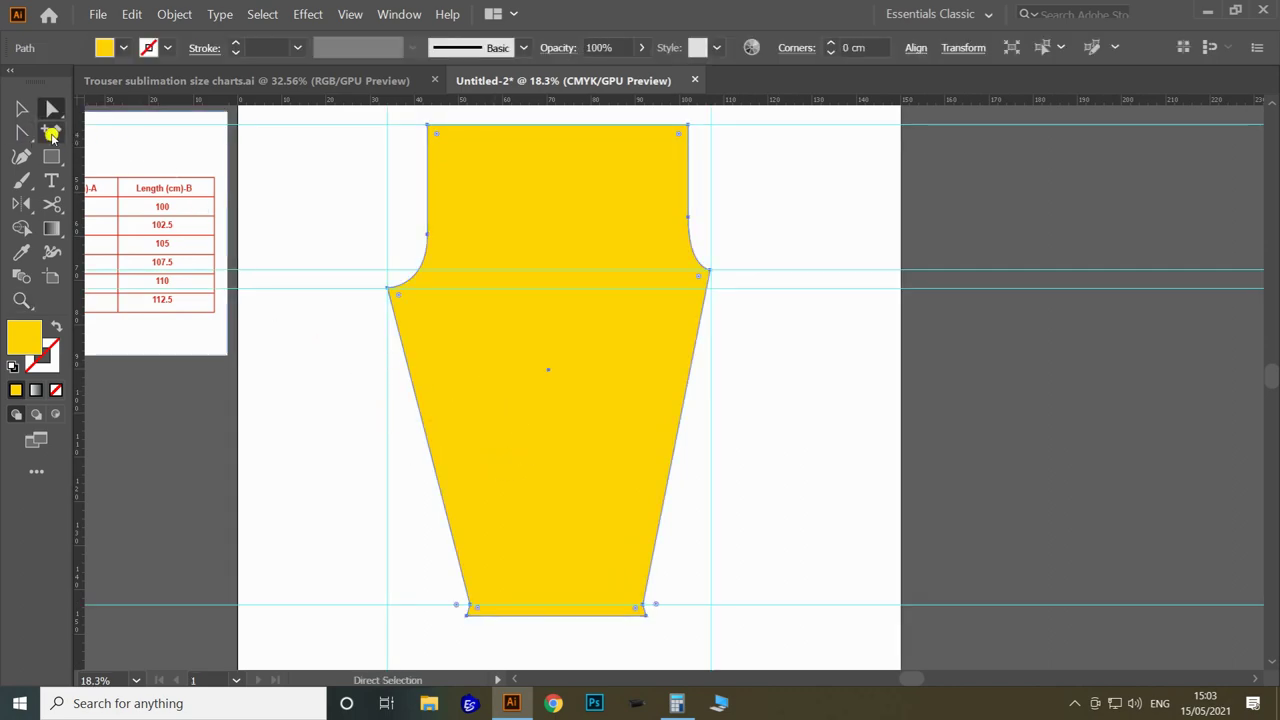
{"action": "left_click", "coordinate": [54, 132]}
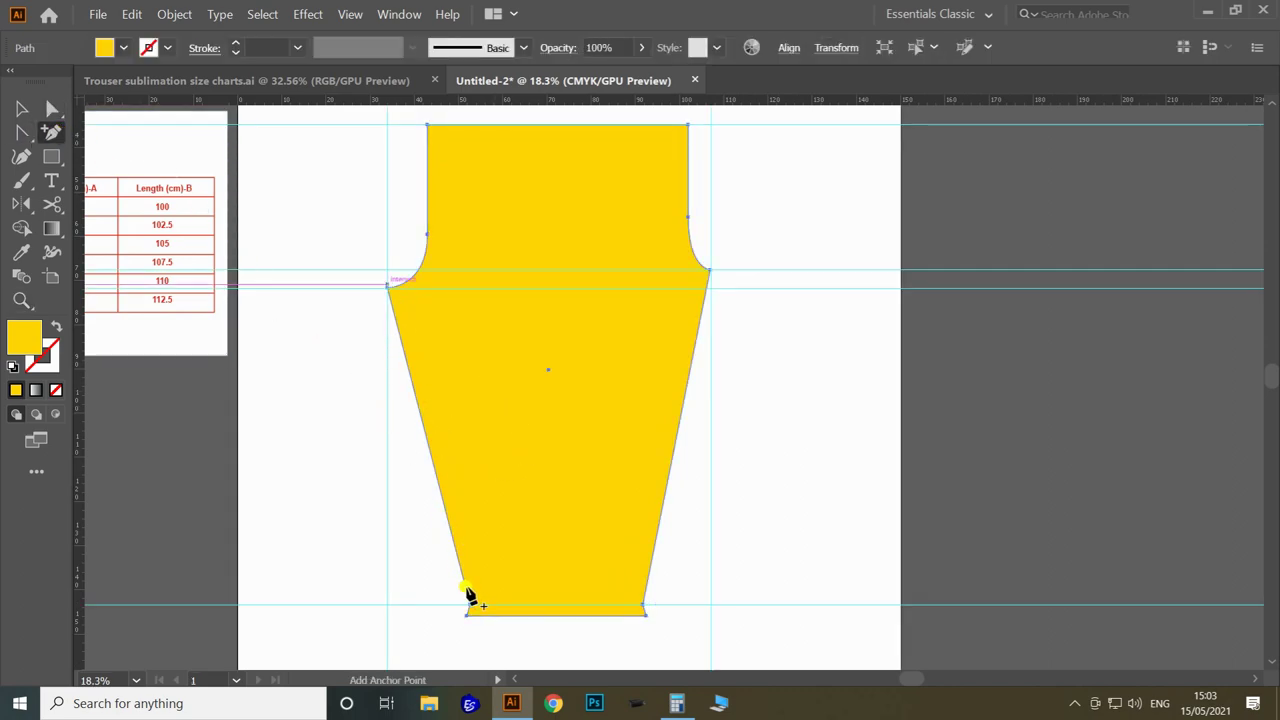
{"action": "left_click", "coordinate": [427, 436]}
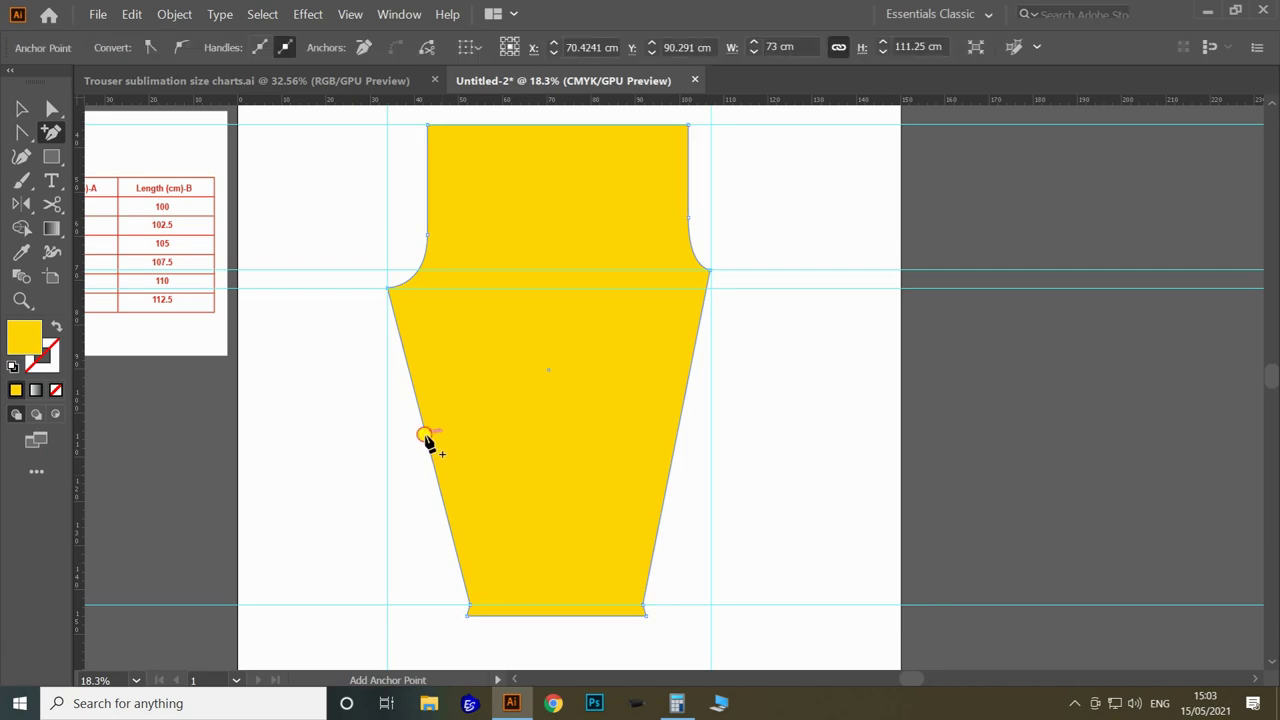
{"action": "left_click", "coordinate": [20, 130]}
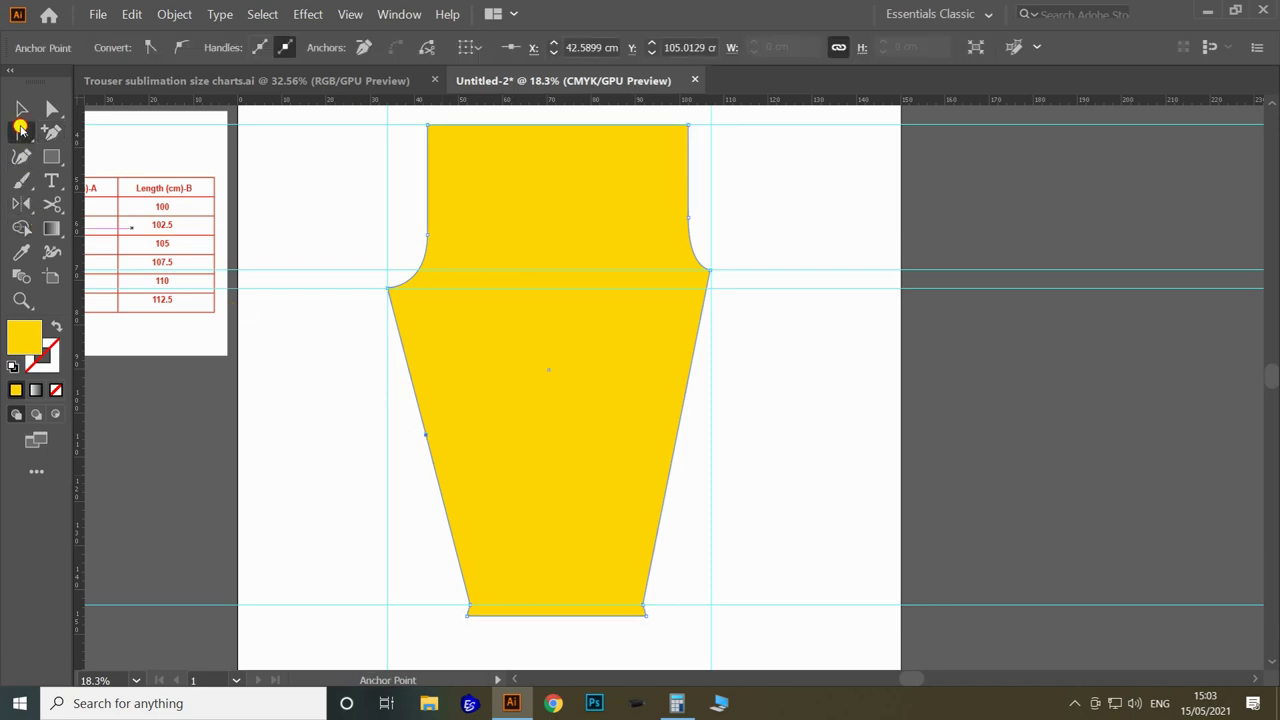
{"action": "left_click_drag", "start_coordinate": [423, 436], "coordinate": [403, 349]}
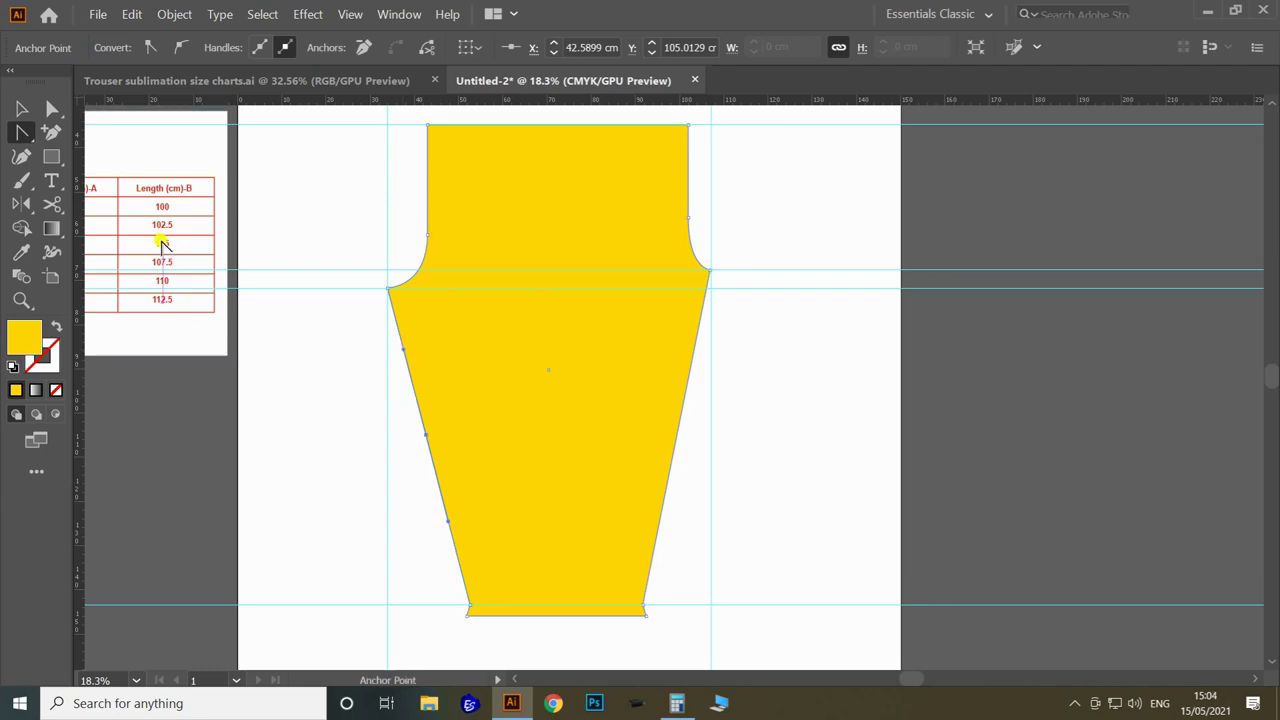
Set the keyboard increment to 4 cm, nudge the left leg edge's middle anchor point inward once, and deselect the shape
{"action": "left_click", "coordinate": [51, 107]}
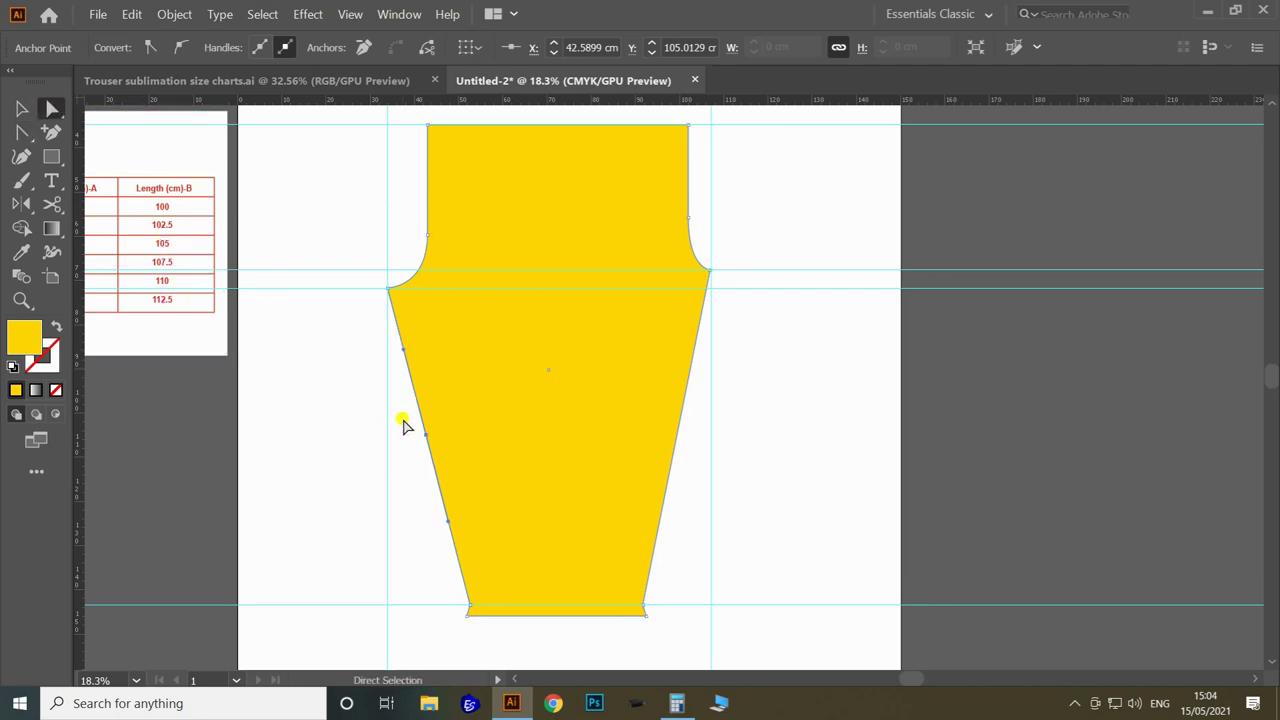
{"action": "key", "text": "ctrl+k"}
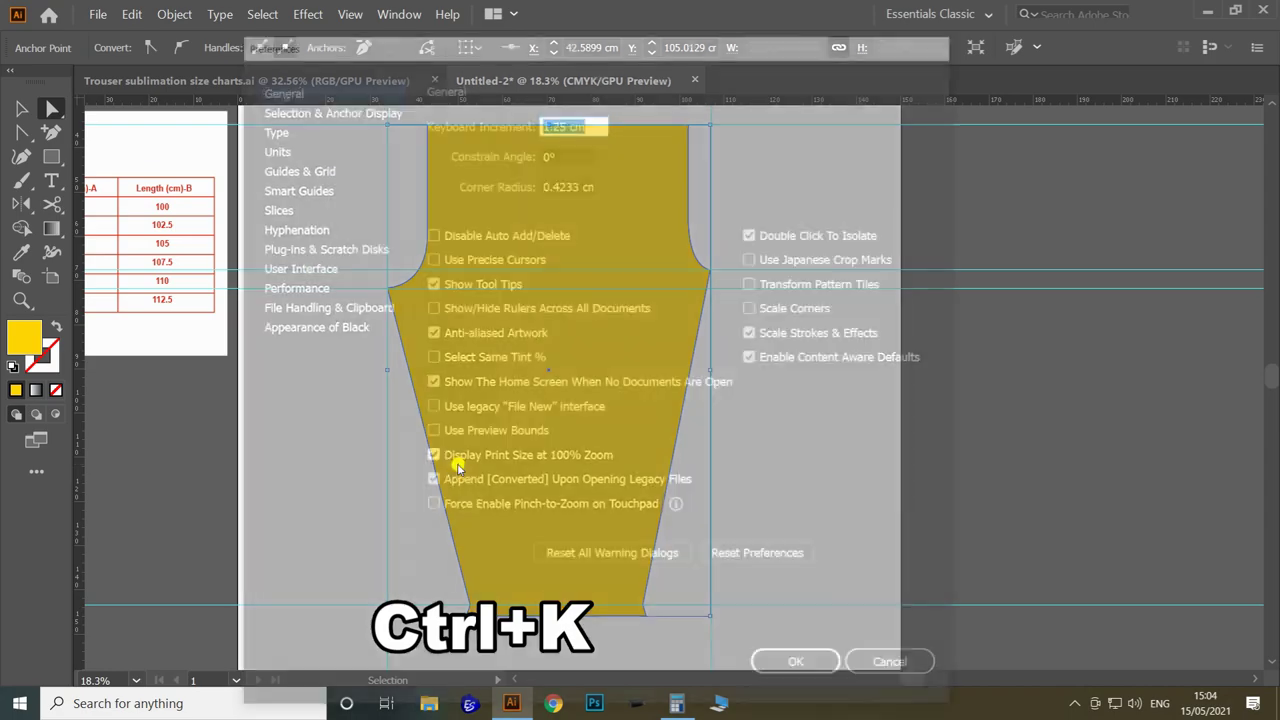
{"action": "type", "text": "4"}
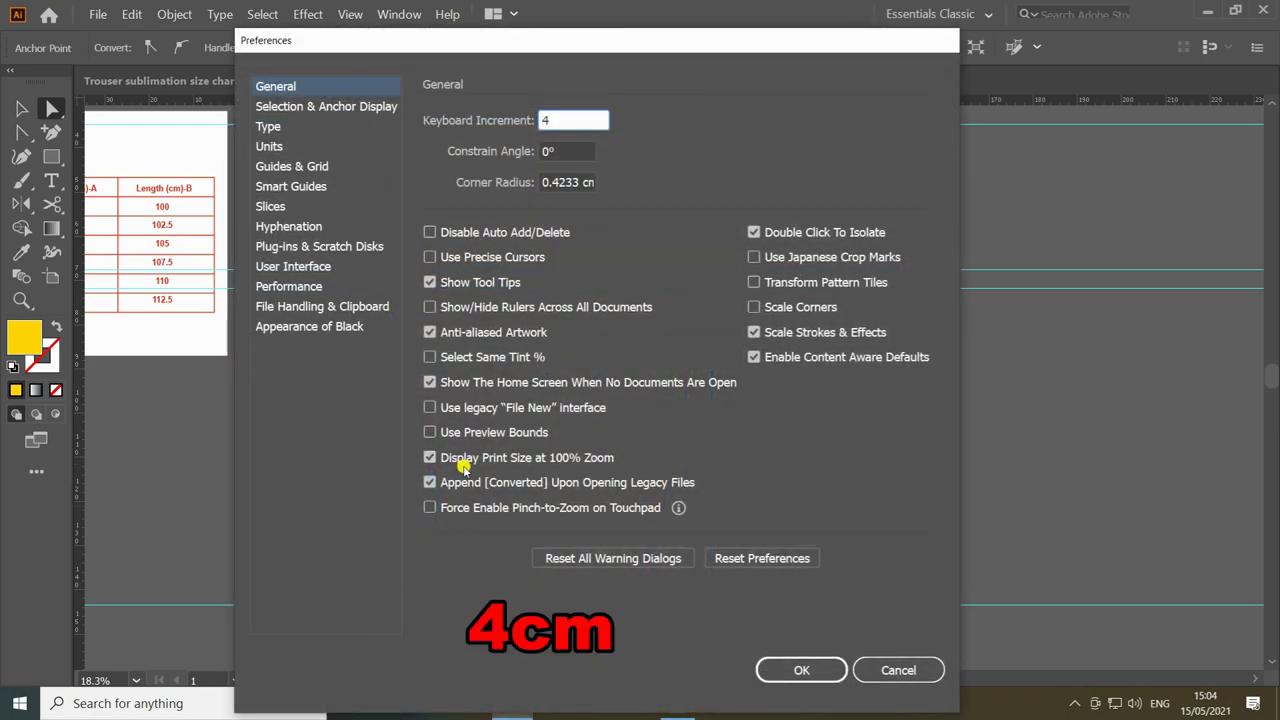
{"action": "left_click", "coordinate": [799, 669]}
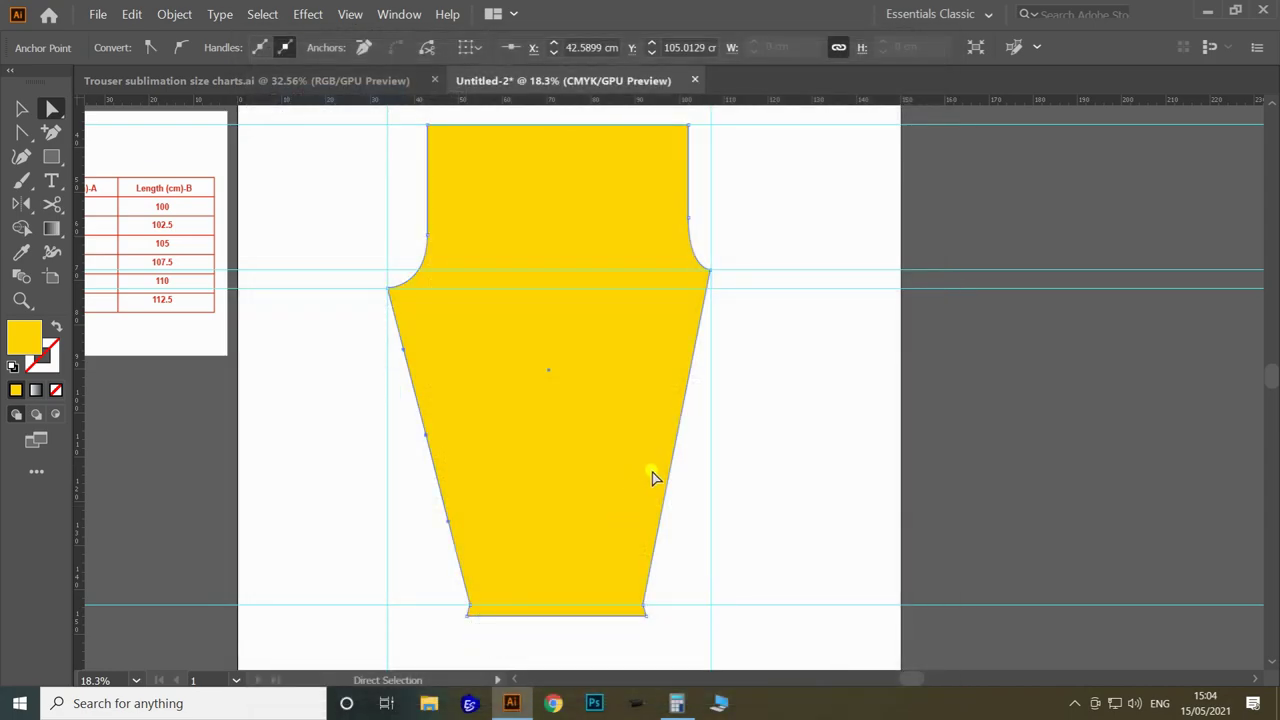
{"action": "key", "text": "Right"}
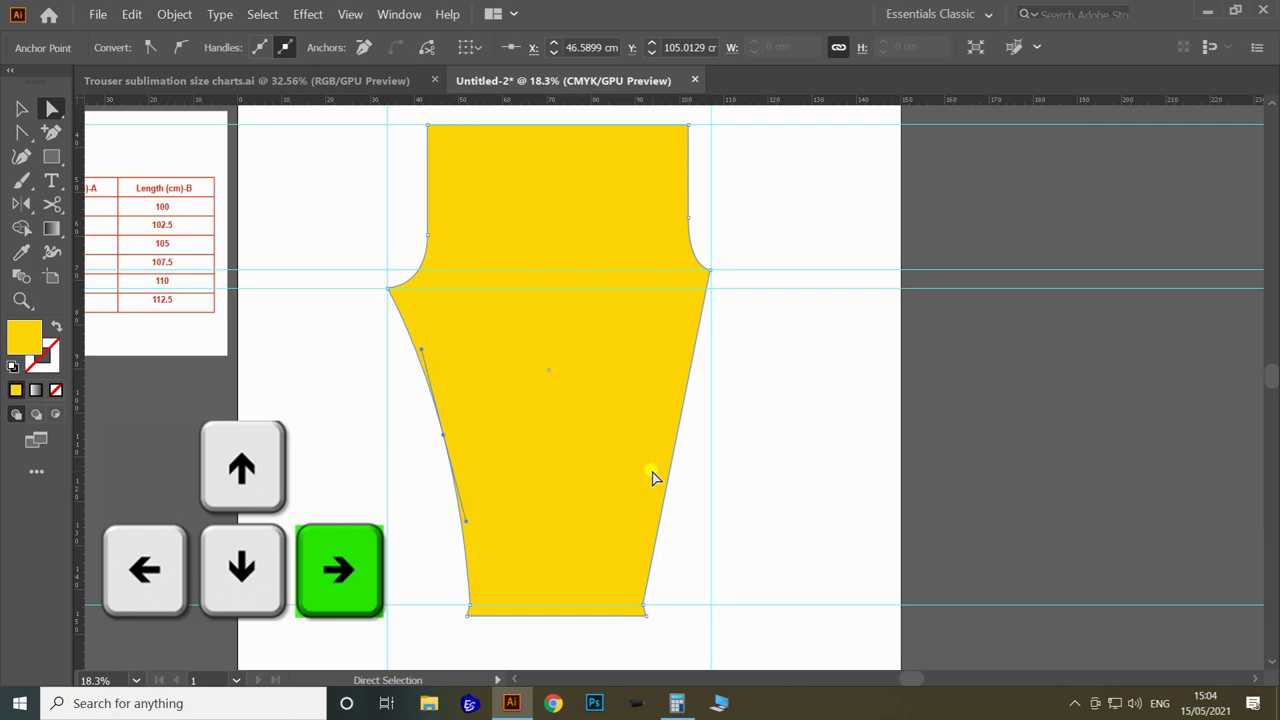
{"action": "left_click", "coordinate": [745, 430]}
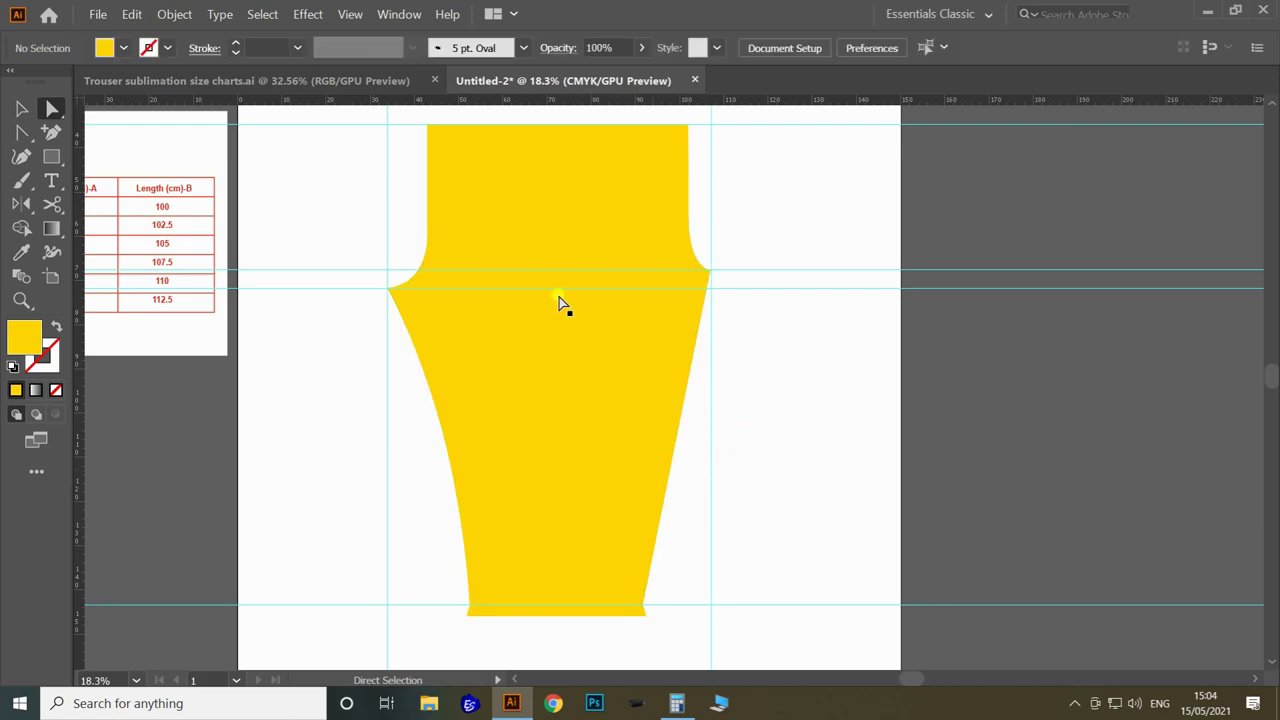
Add an anchor point midway down the trouser's right leg edge and pull its direction handles out along that edge
{"action": "left_click", "coordinate": [514, 334]}
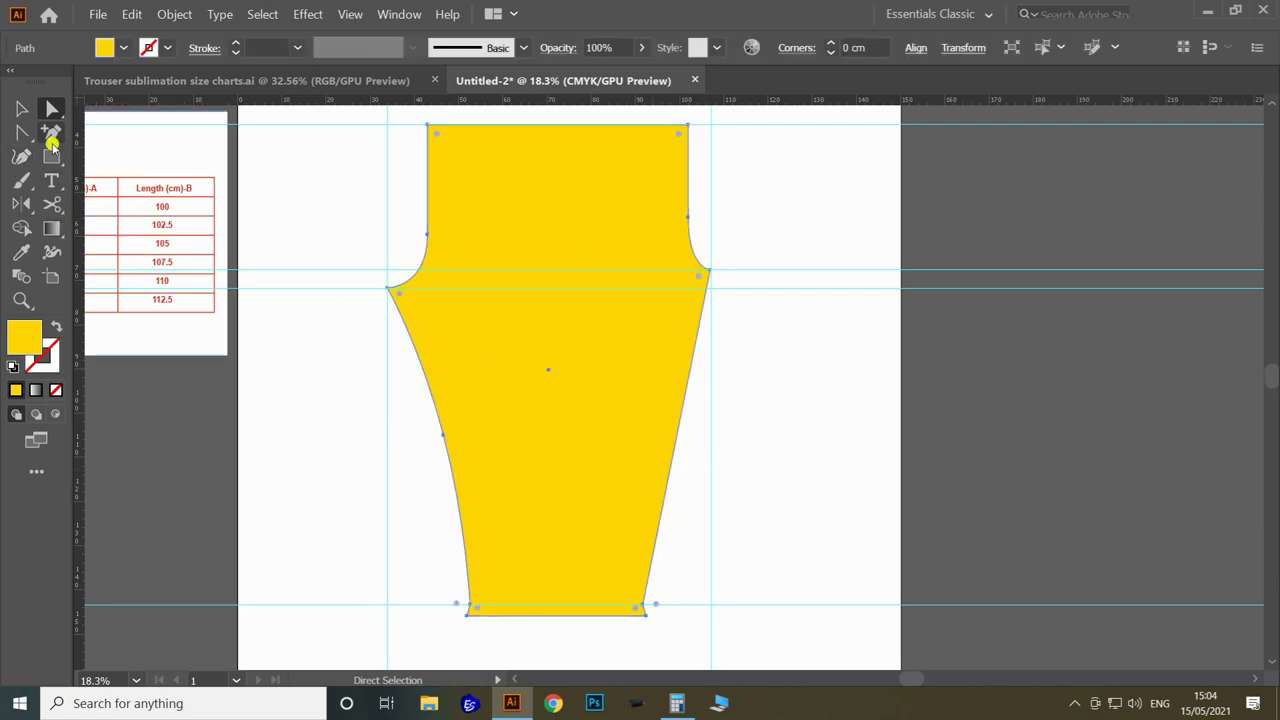
{"action": "left_click", "coordinate": [53, 133]}
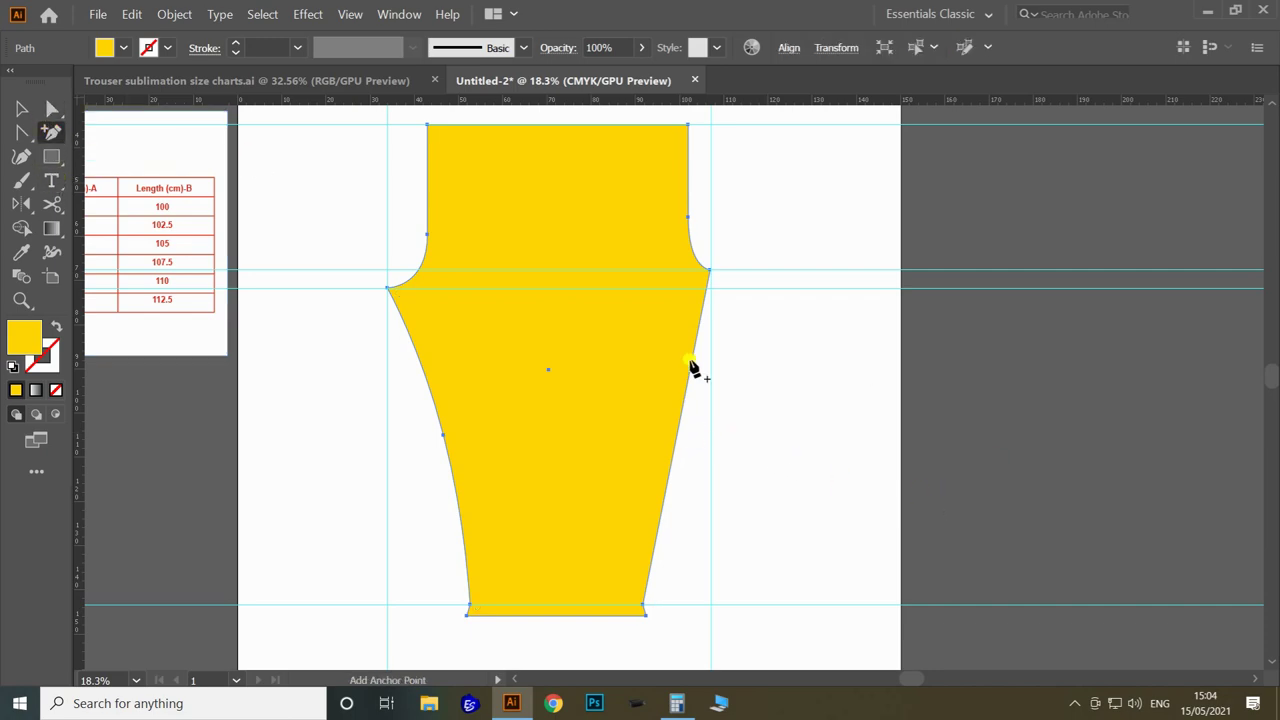
{"action": "left_click", "coordinate": [678, 437]}
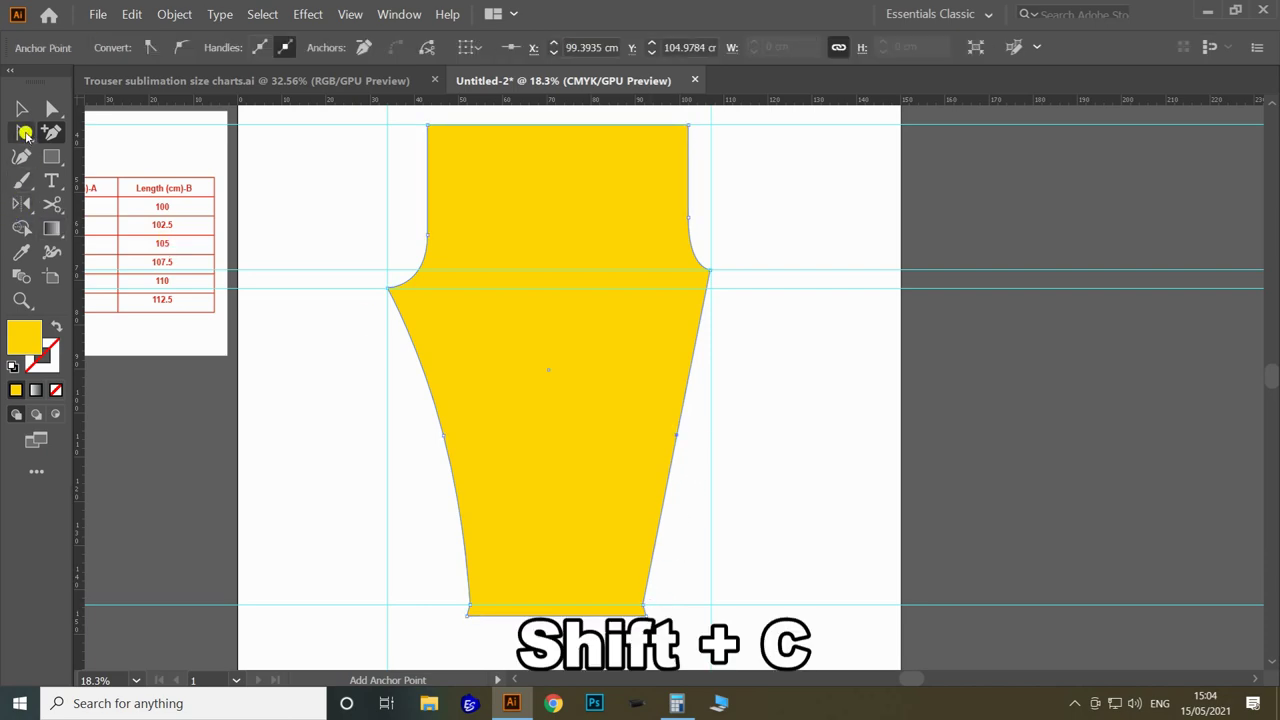
{"action": "key", "text": "shift+c"}
{"action": "left_click_drag", "start_coordinate": [677, 436], "coordinate": [658, 532]}
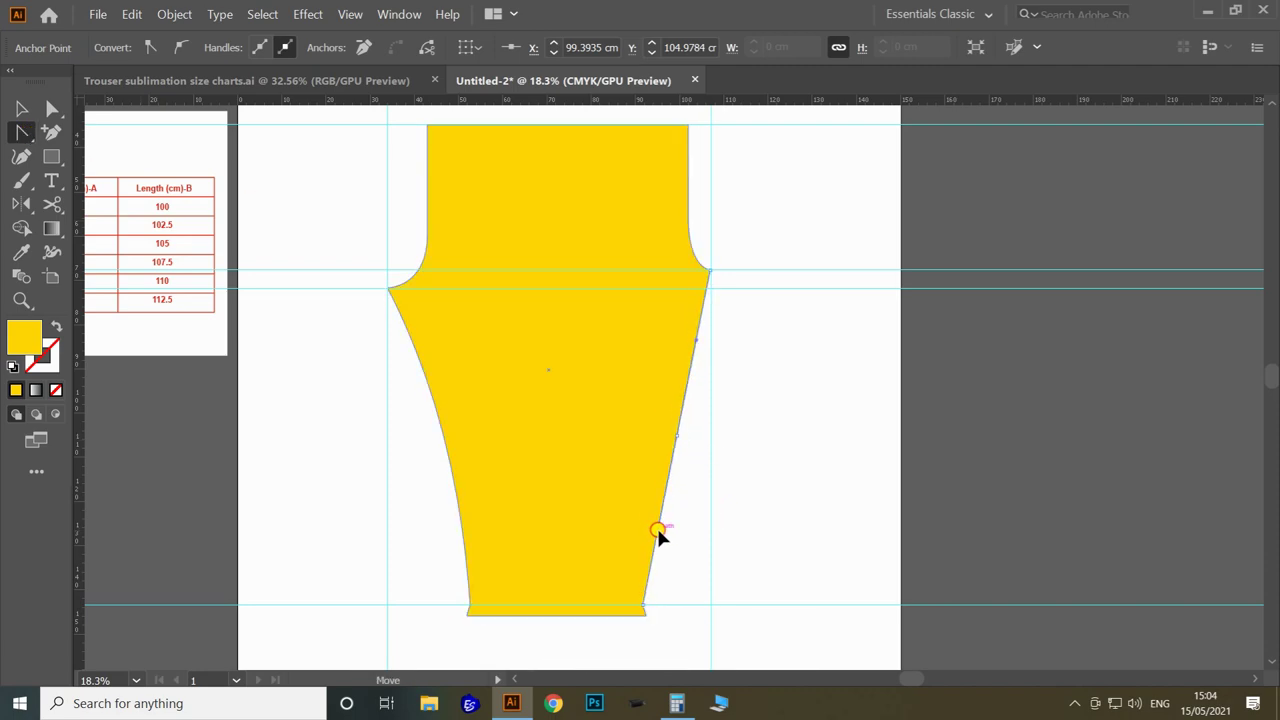
Set the keyboard increment to 3 cm, nudge the right leg edge's middle anchor point inward once, and deselect the shape
{"action": "key", "text": "ctrl+k"}
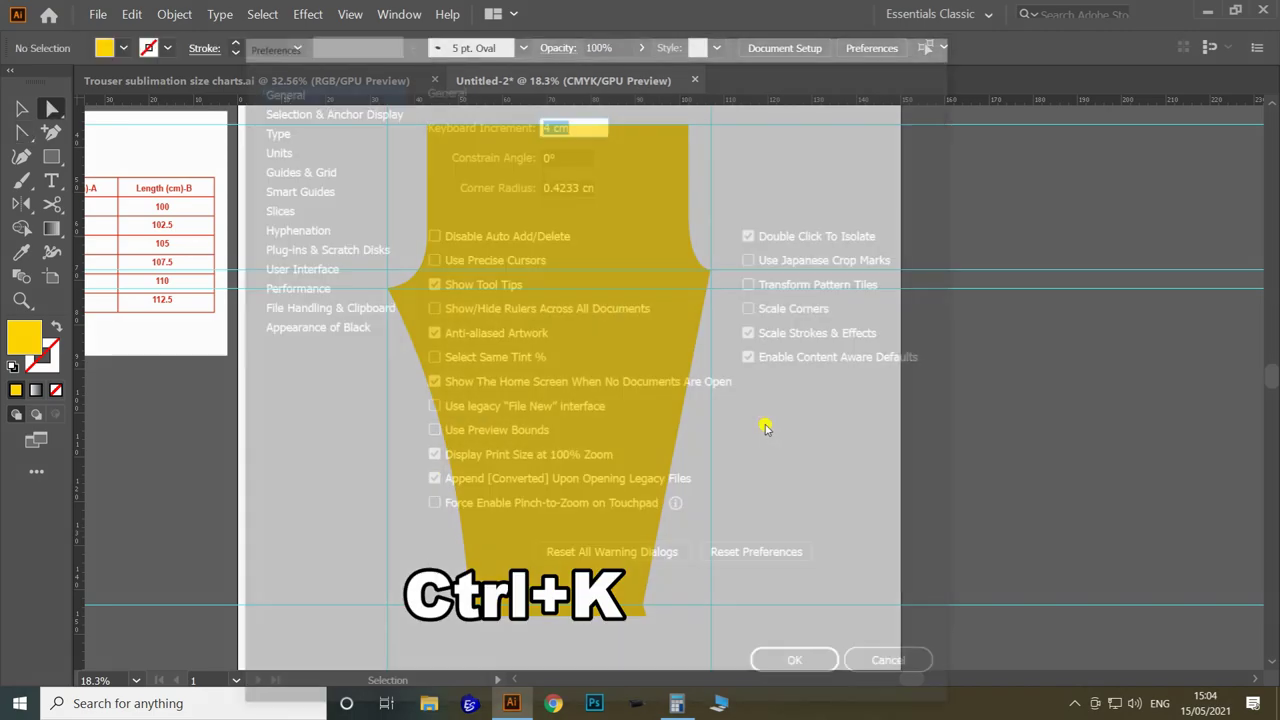
{"action": "left_click_drag", "start_coordinate": [570, 119], "coordinate": [475, 119]}
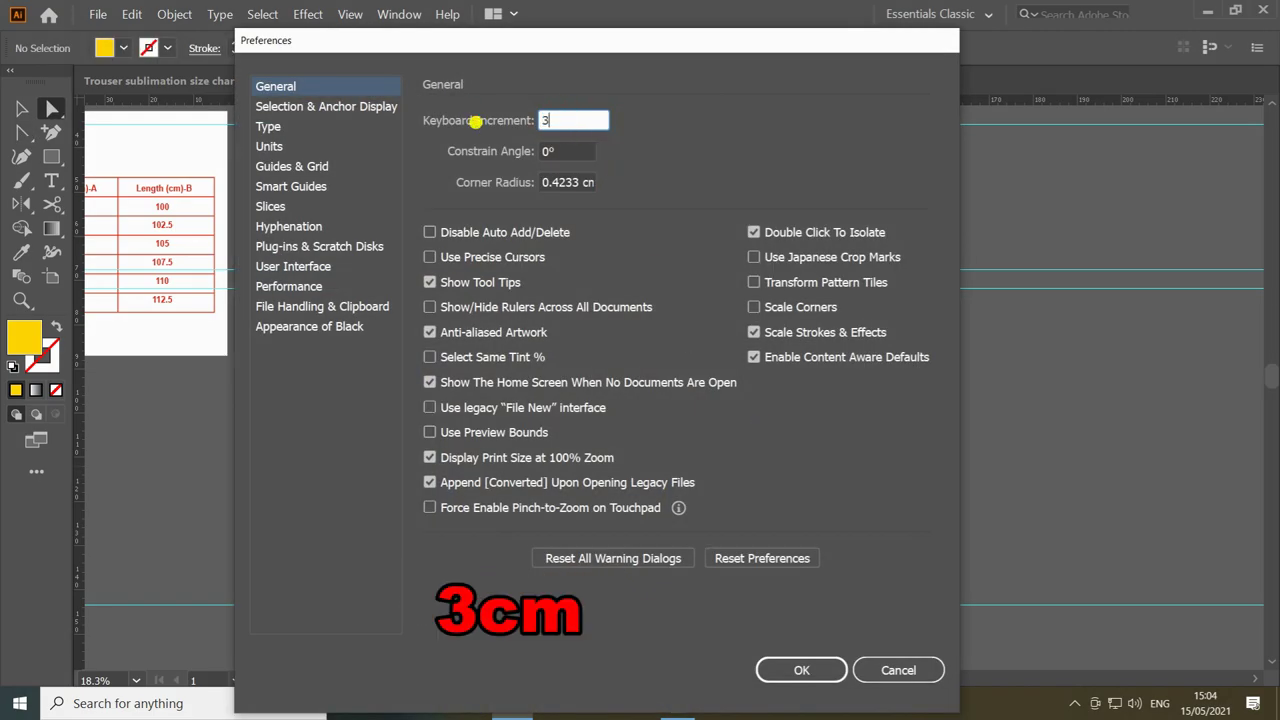
{"action": "type", "text": "3"}
{"action": "left_click", "coordinate": [798, 670]}
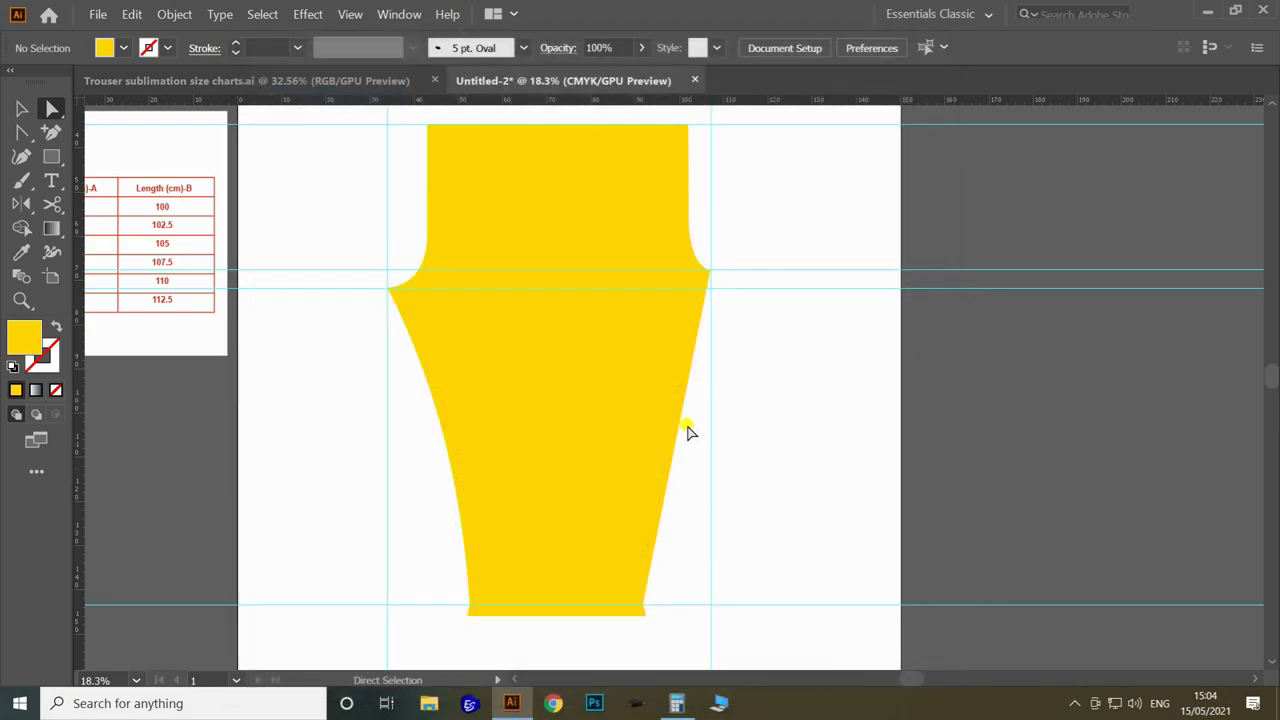
{"action": "key", "text": "Left"}
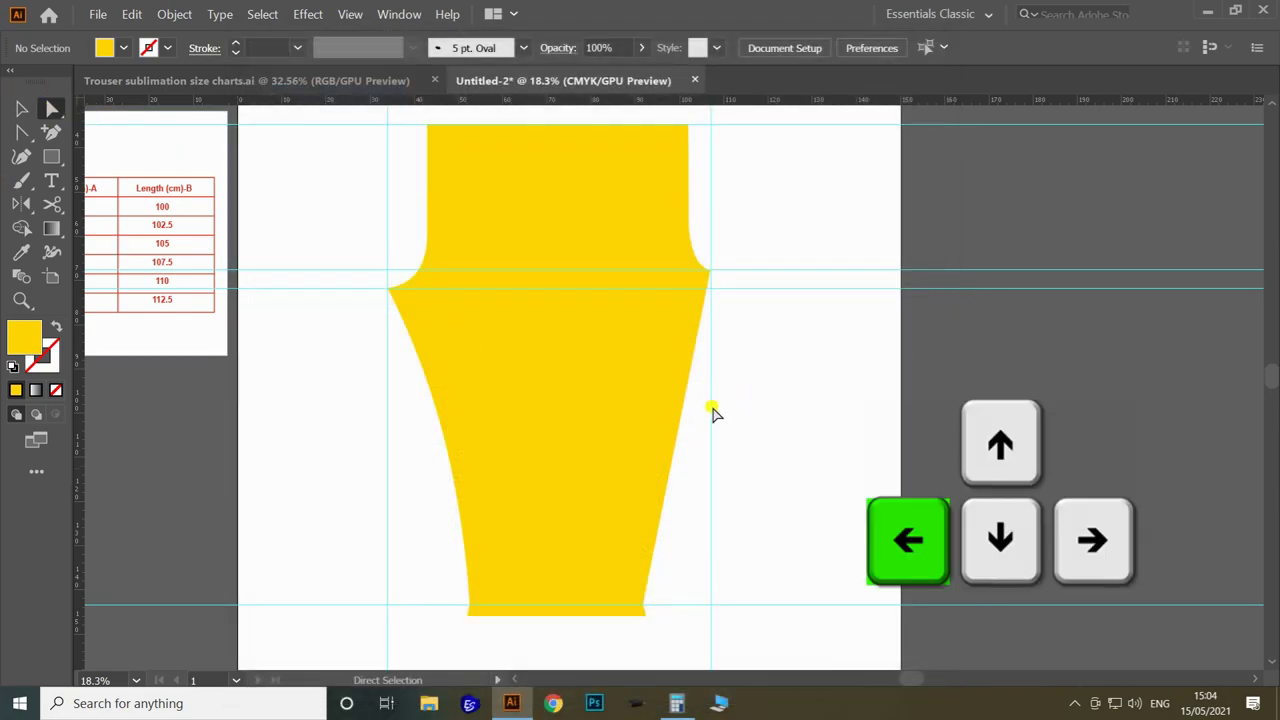
{"action": "left_click", "coordinate": [631, 473]}
{"action": "key", "text": "Left"}
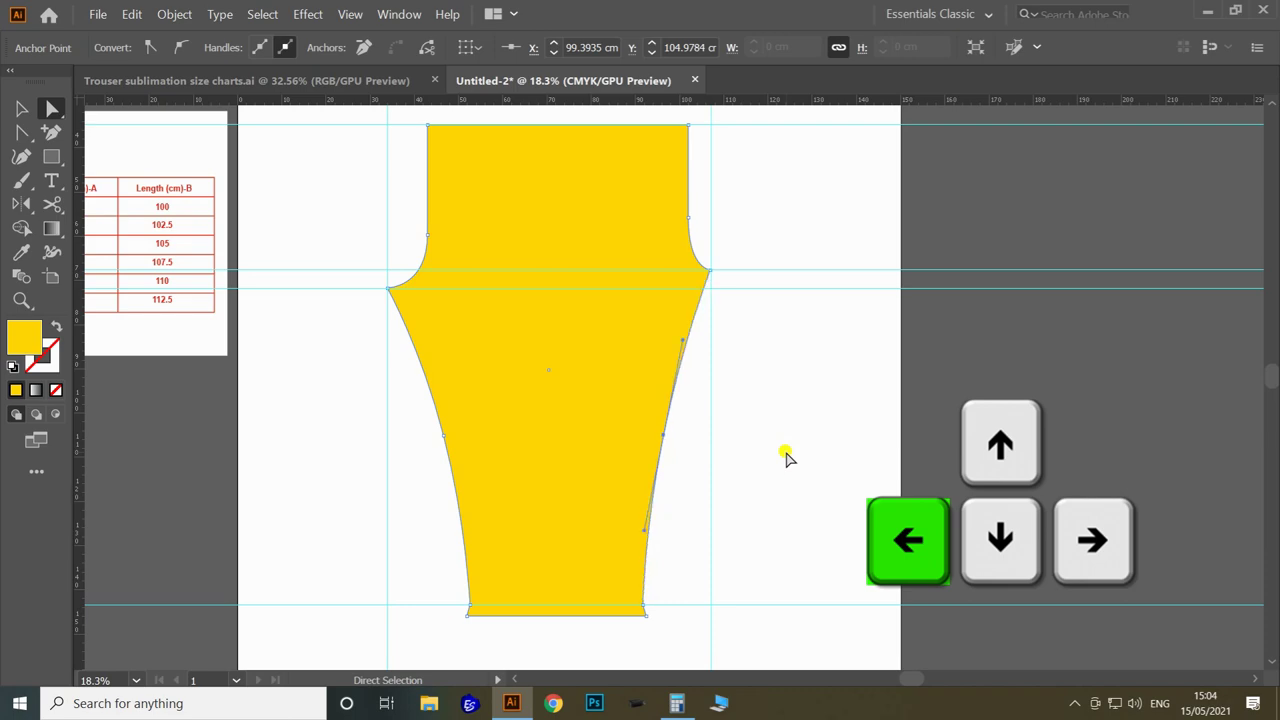
{"action": "left_click", "coordinate": [812, 430]}
Draw a thin rectangle just above the trouser's waist edge, spanning exactly the width of that edge
{"action": "key", "text": "z"}
{"action": "left_click", "coordinate": [808, 304], "text": "alt"}
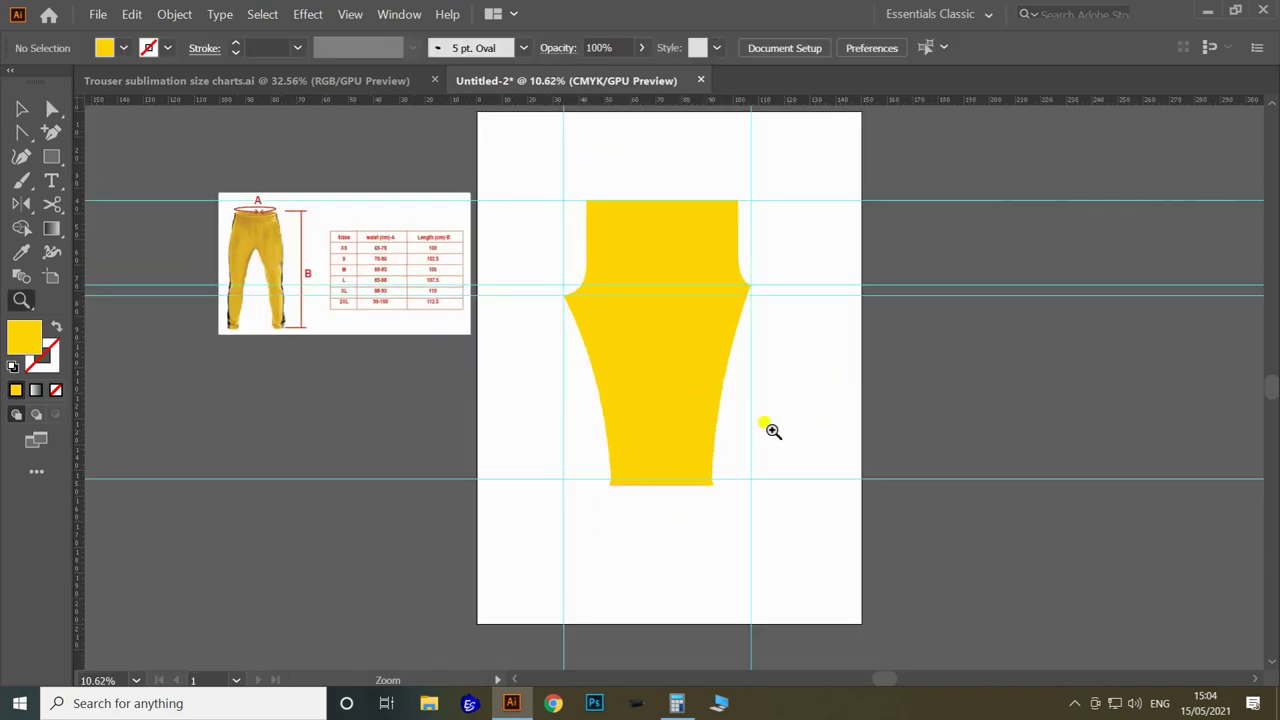
{"action": "left_click_drag", "start_coordinate": [598, 301], "coordinate": [449, 303]}
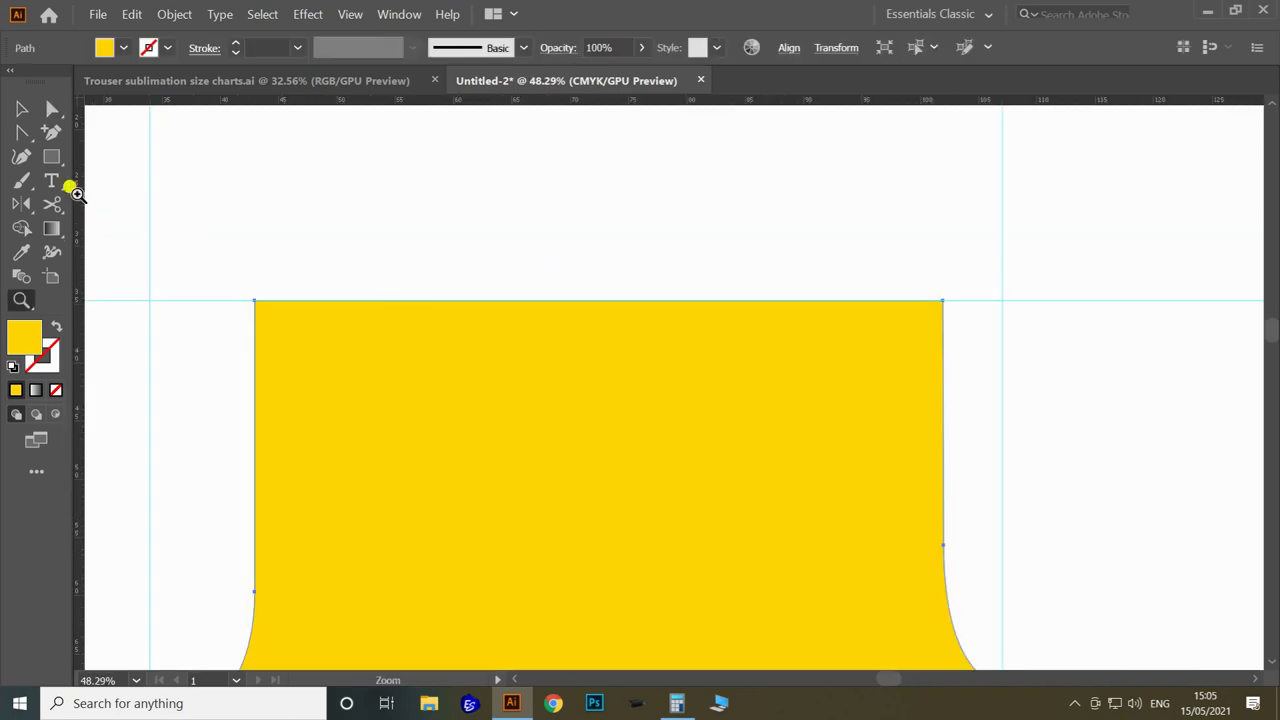
{"action": "left_click_drag", "start_coordinate": [264, 222], "coordinate": [300, 234]}
{"action": "left_click", "coordinate": [40, 158]}
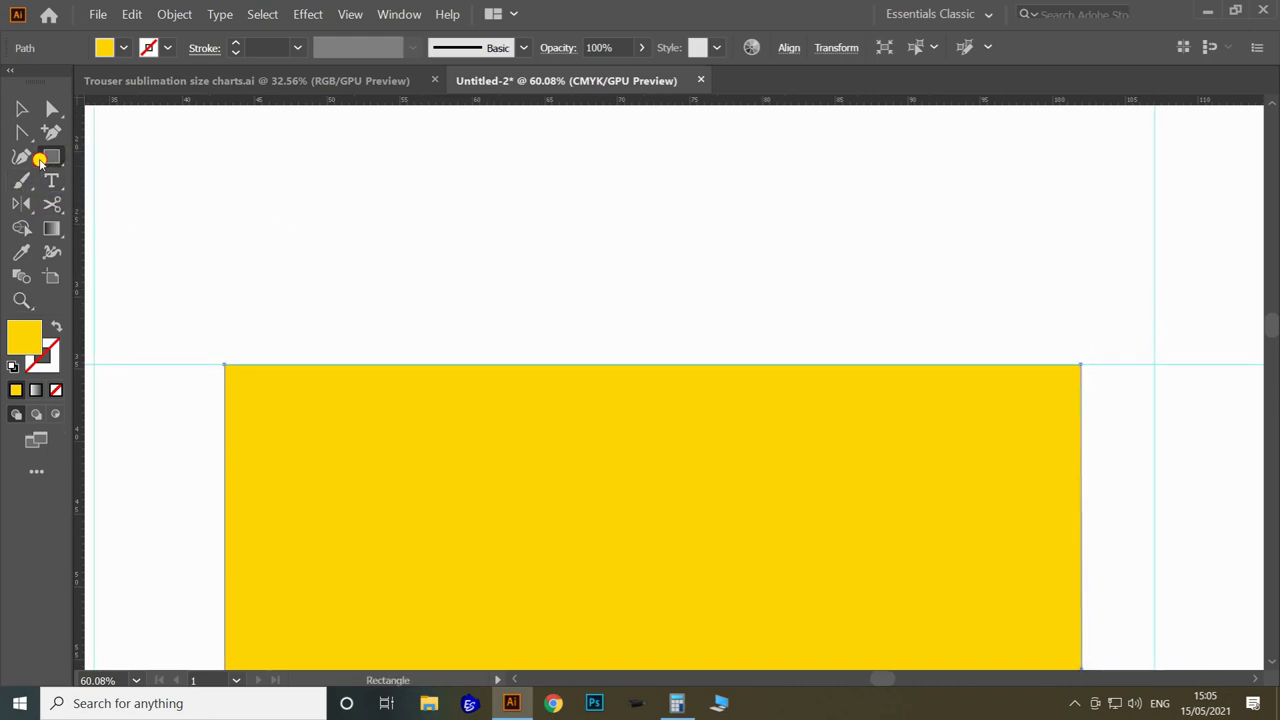
{"action": "left_click_drag", "start_coordinate": [224, 345], "coordinate": [1080, 358]}
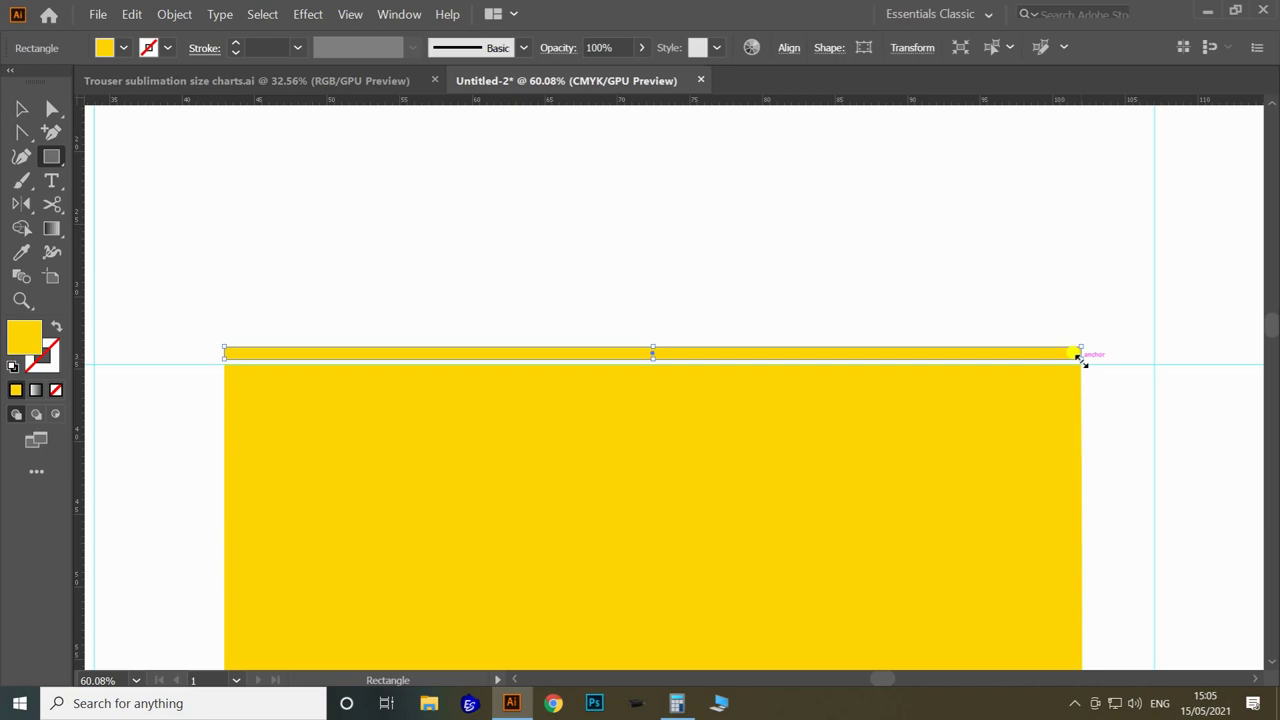
{"action": "key", "text": "ctrl"}
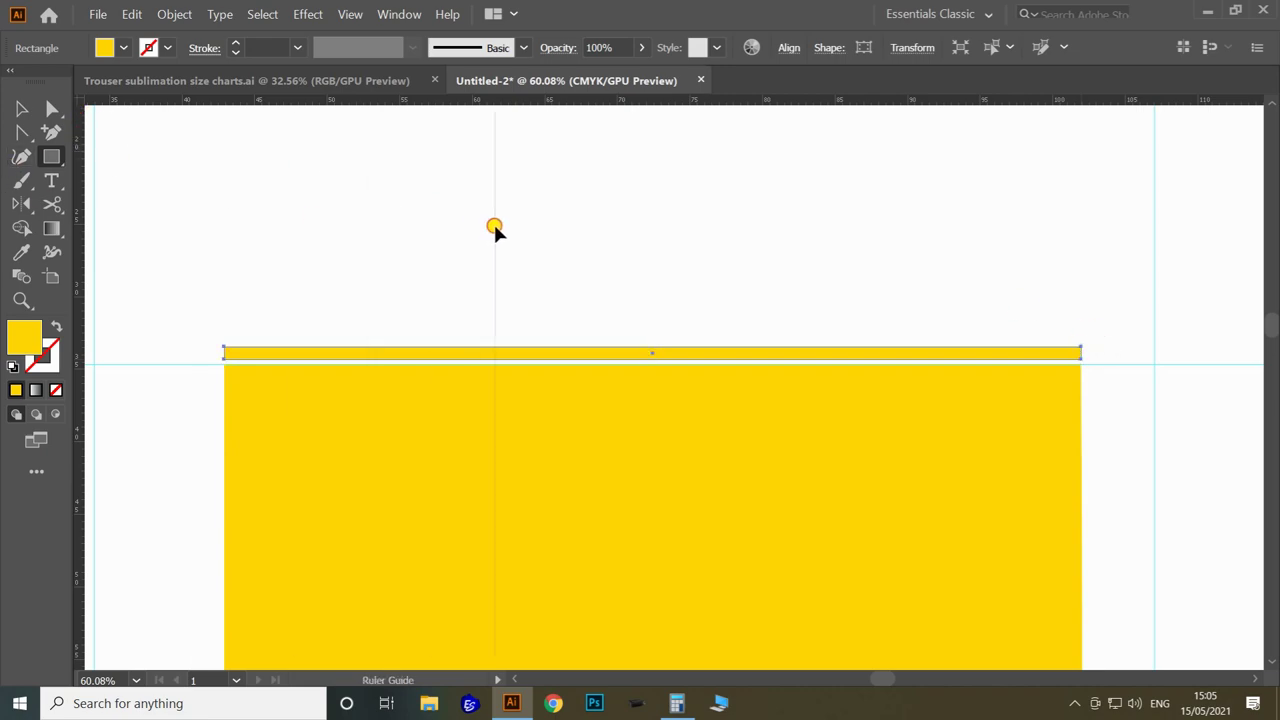
{"action": "left_click_drag", "start_coordinate": [654, 284], "coordinate": [654, 286]}
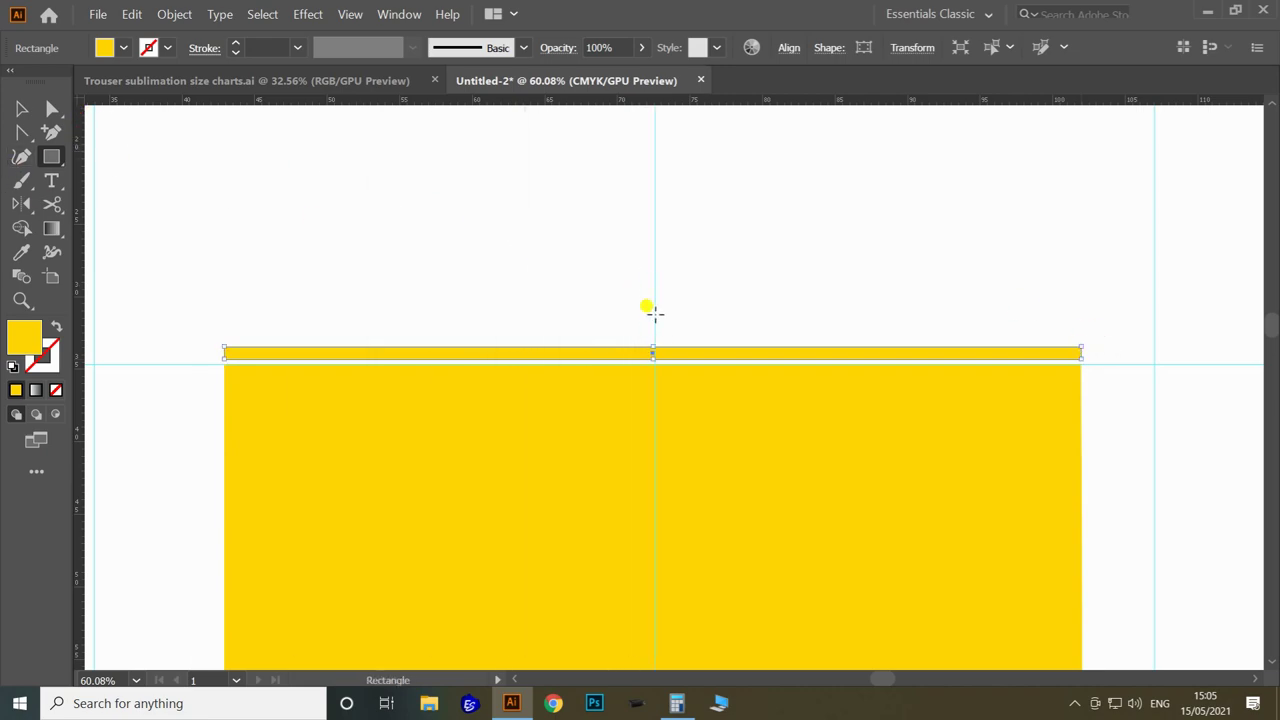
{"action": "key", "text": "ctrl+z"}
Place a vertical guide through the thin rectangle's centre point to mark the waist middle, and delete the rectangle
{"action": "left_click_drag", "start_coordinate": [82, 177], "coordinate": [653, 308]}
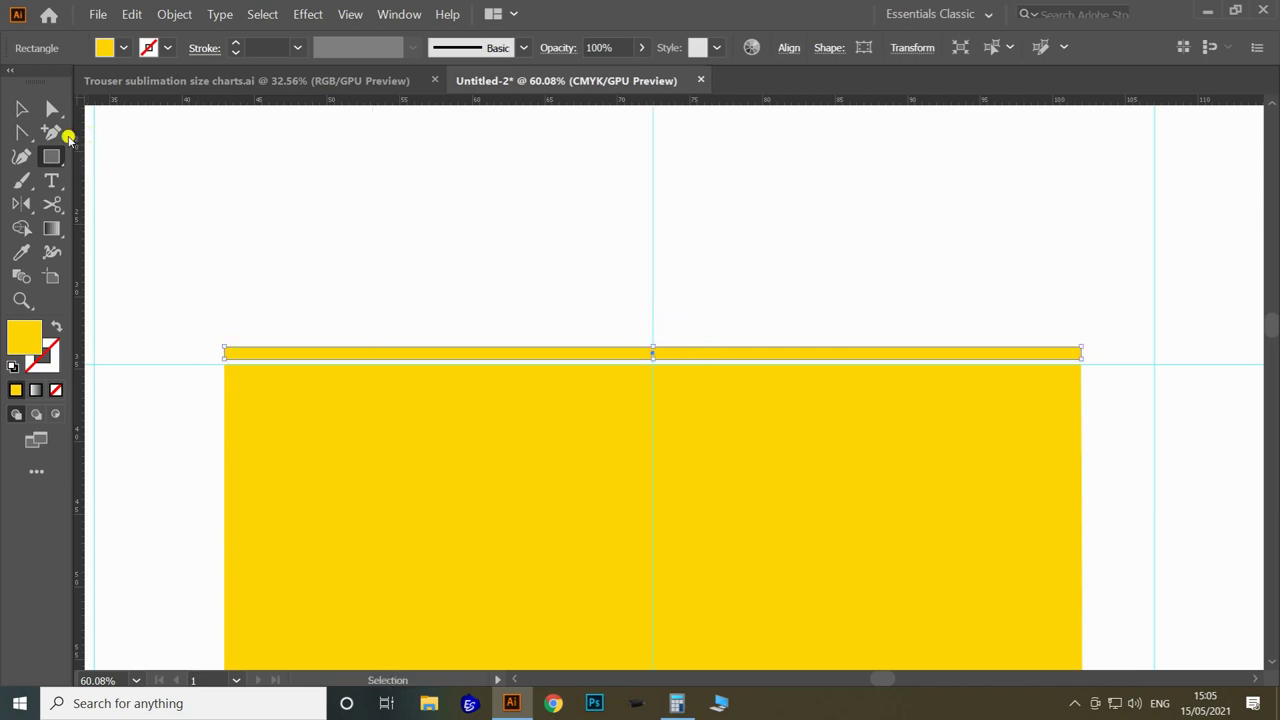
{"action": "left_click", "coordinate": [21, 108]}
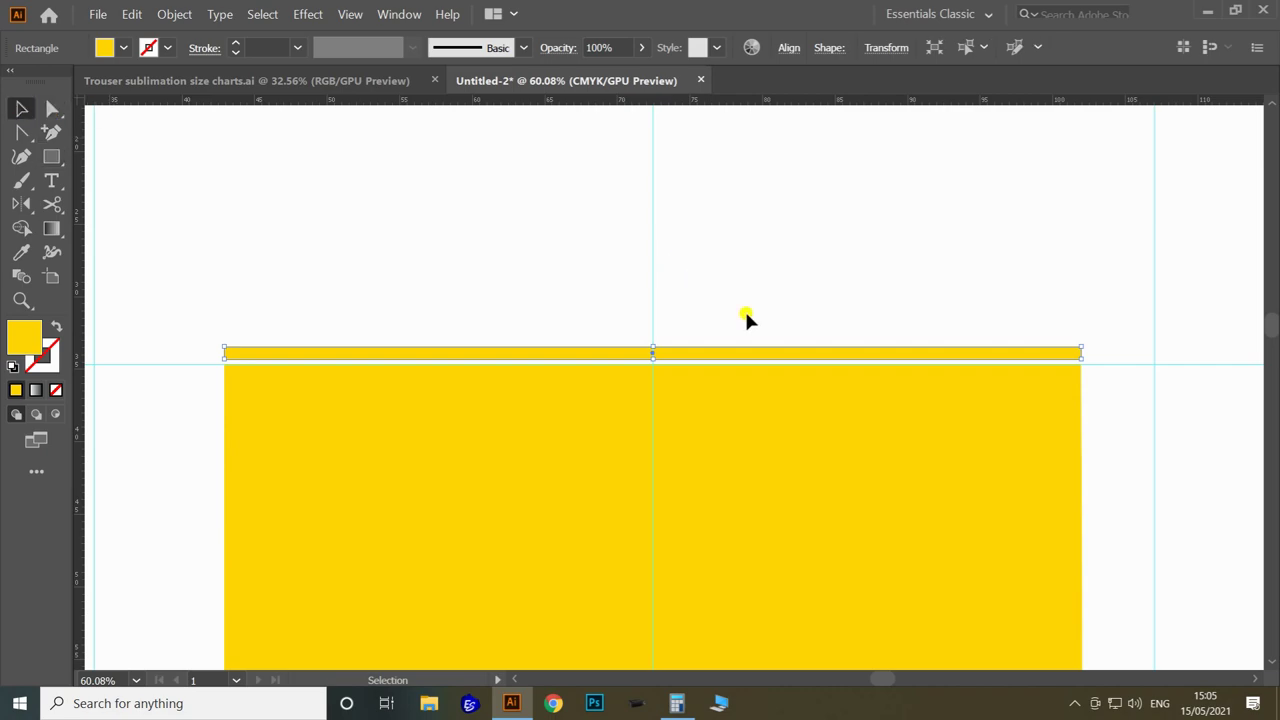
{"action": "key", "text": "Delete"}
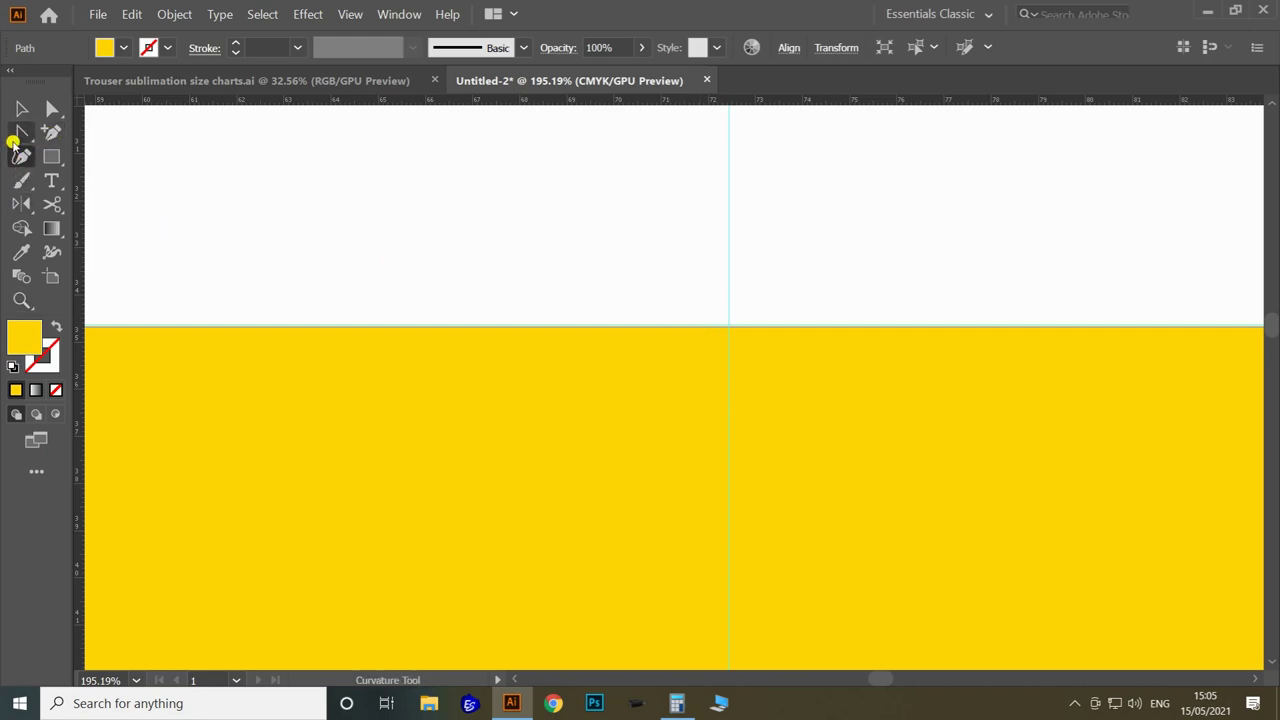
Draw a vertical line from the waist's centre along the guide to the hem, with no fill and a 1 mm black stroke
{"action": "left_click_drag", "start_coordinate": [16, 132], "coordinate": [104, 133]}
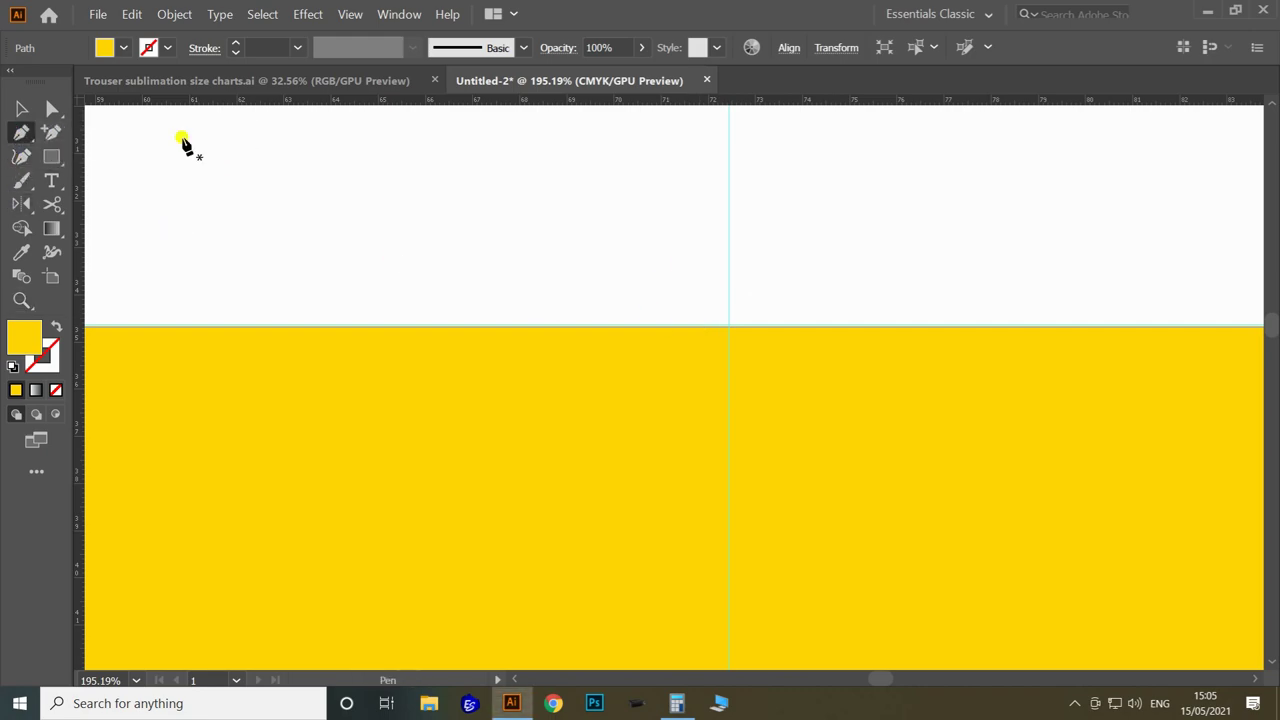
{"action": "left_click", "coordinate": [729, 325]}
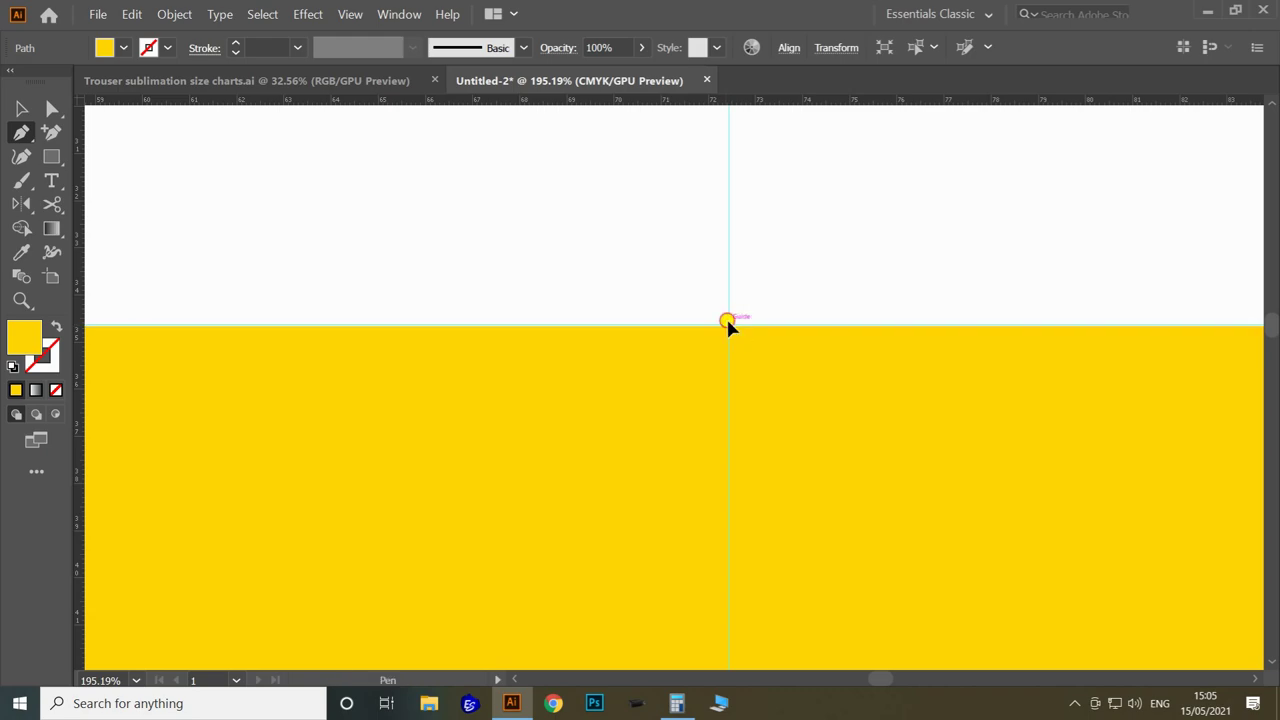
{"action": "key", "text": "ctrl+minus"}
{"action": "key", "text": "ctrl+minus"}
{"action": "key", "text": "ctrl+minus"}
{"action": "key", "text": "ctrl+minus"}
{"action": "left_click_drag", "start_coordinate": [731, 571], "coordinate": [701, 47]}
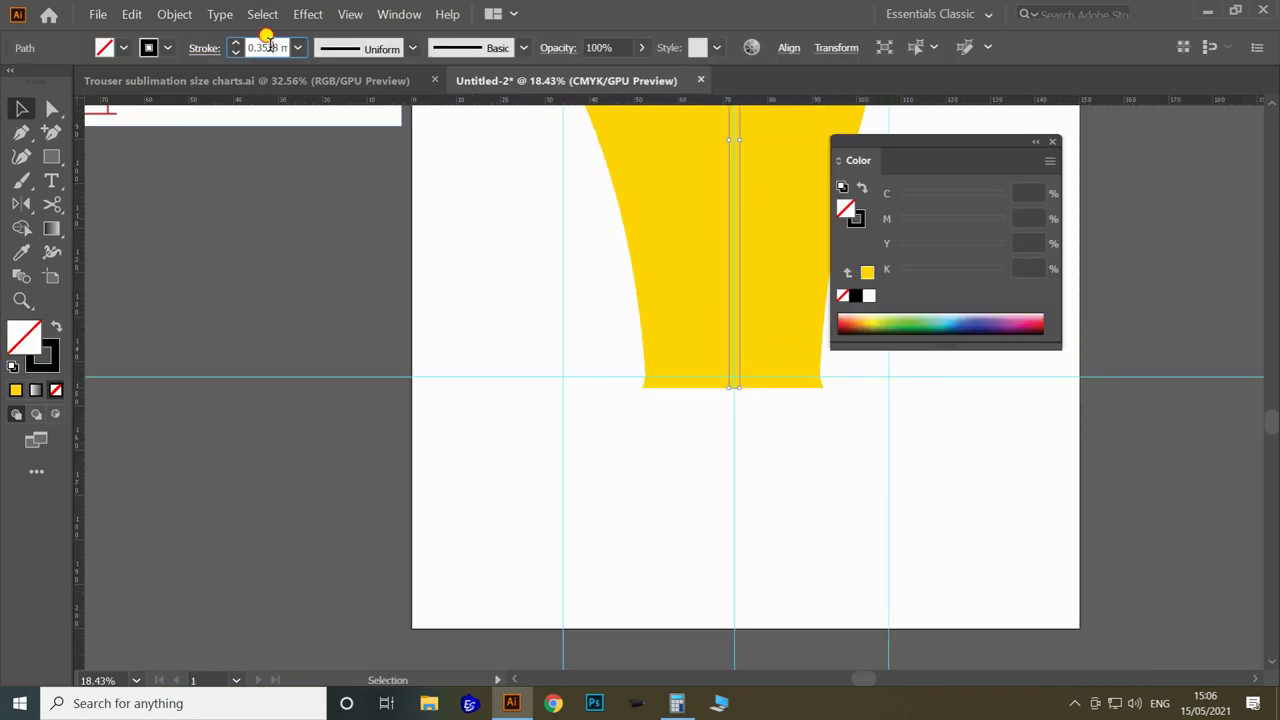
{"action": "left_click", "coordinate": [270, 47]}
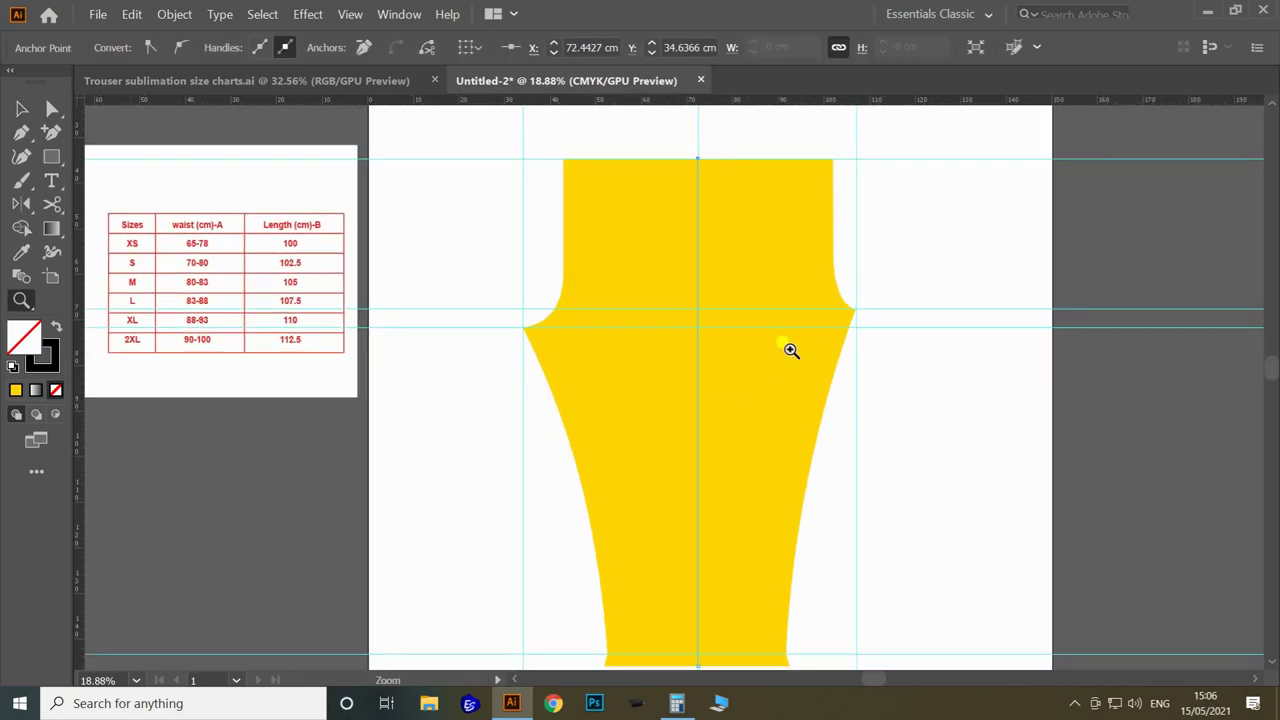
Clear the selection and unlock the document's guides
{"action": "left_click_drag", "start_coordinate": [801, 340], "coordinate": [723, 446]}
{"action": "key", "text": "ctrl+space"}
{"action": "left_click_drag", "start_coordinate": [677, 245], "coordinate": [914, 232]}
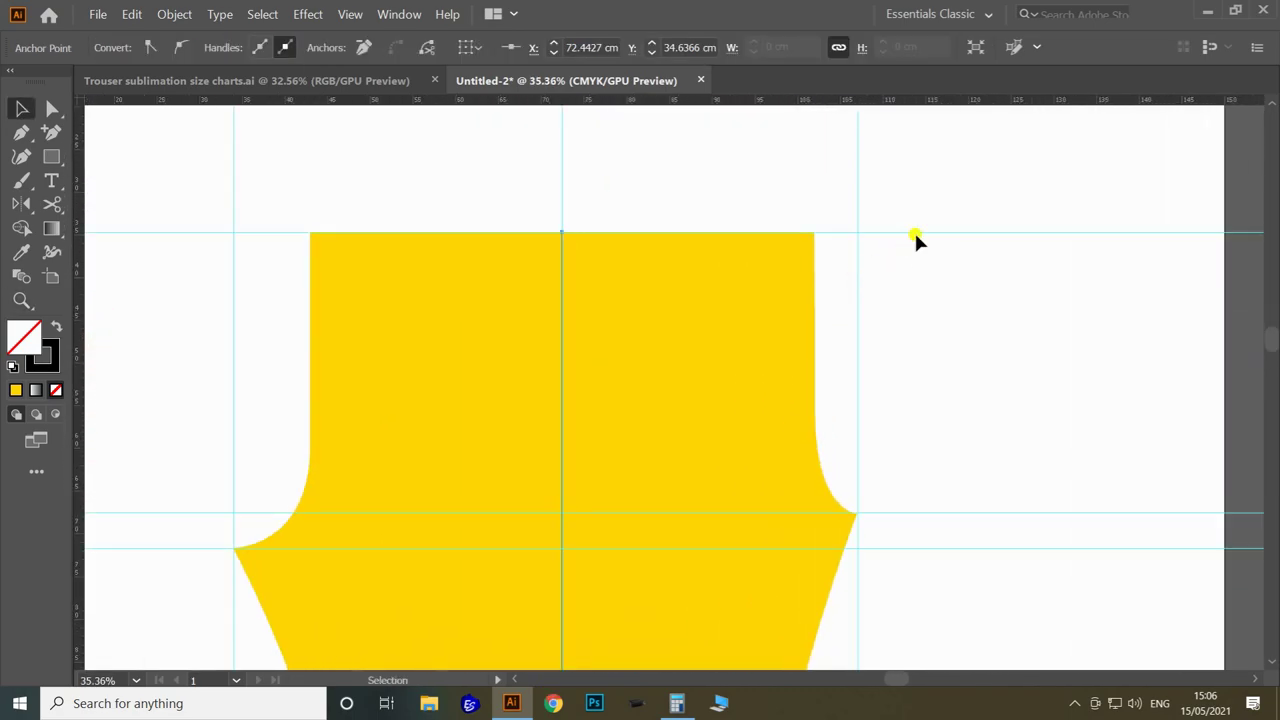
{"action": "left_click", "coordinate": [917, 208]}
{"action": "right_click", "coordinate": [919, 210]}
{"action": "left_click", "coordinate": [1005, 346]}
Set the keyboard increment to 10 cm and nudge the horizontal guide on the waist edge down once
{"action": "left_click_drag", "start_coordinate": [946, 178], "coordinate": [1028, 316]}
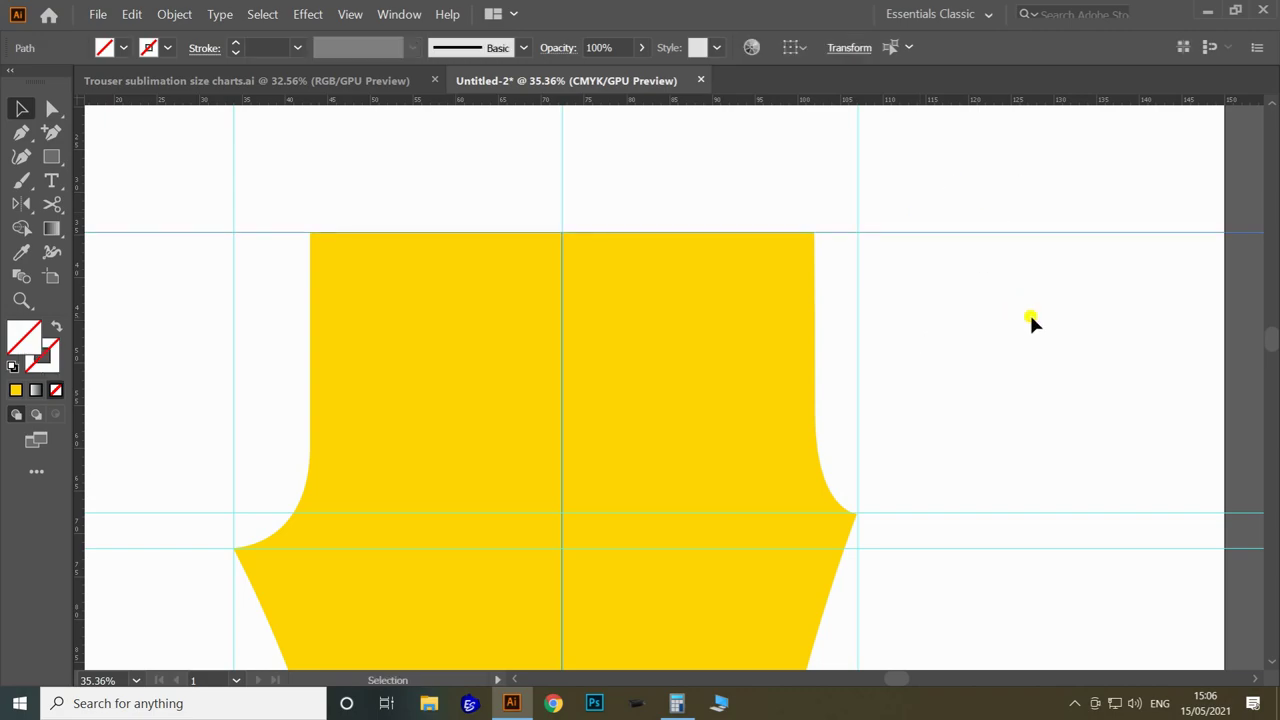
{"action": "key", "text": "ctrl+k"}
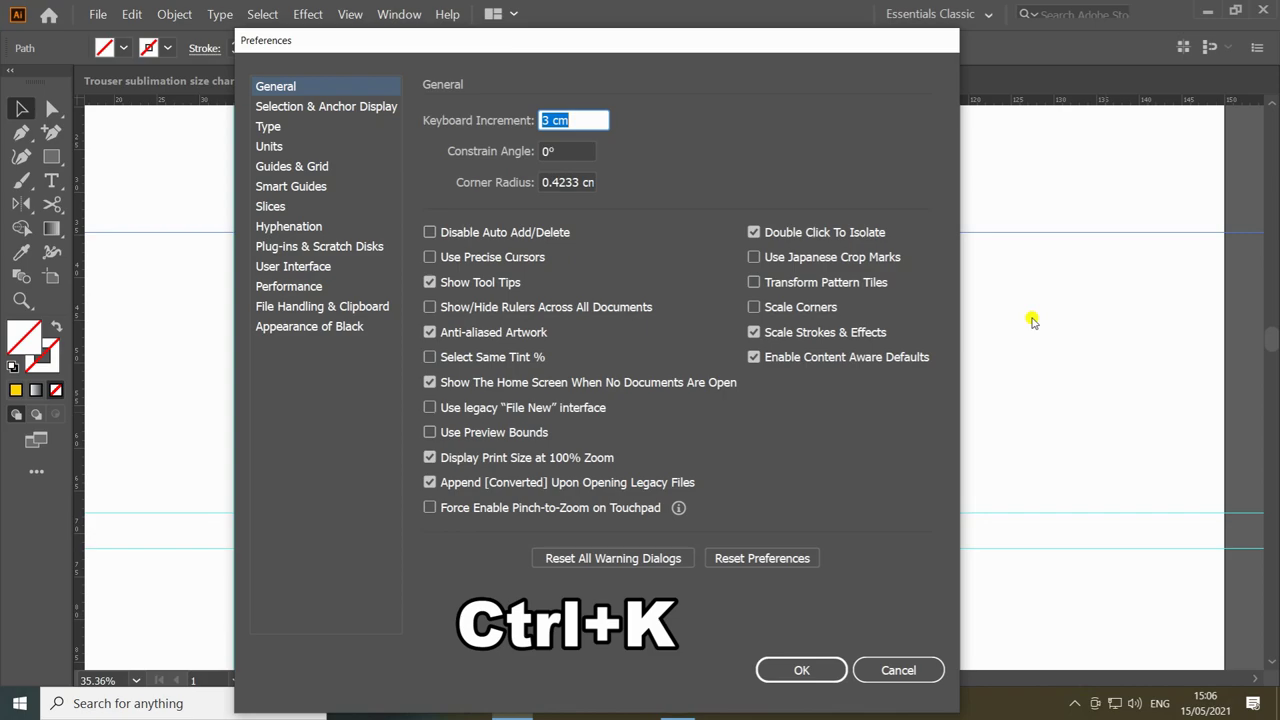
{"action": "type", "text": "10"}
{"action": "key", "text": "Return"}
{"action": "key", "text": "Down"}
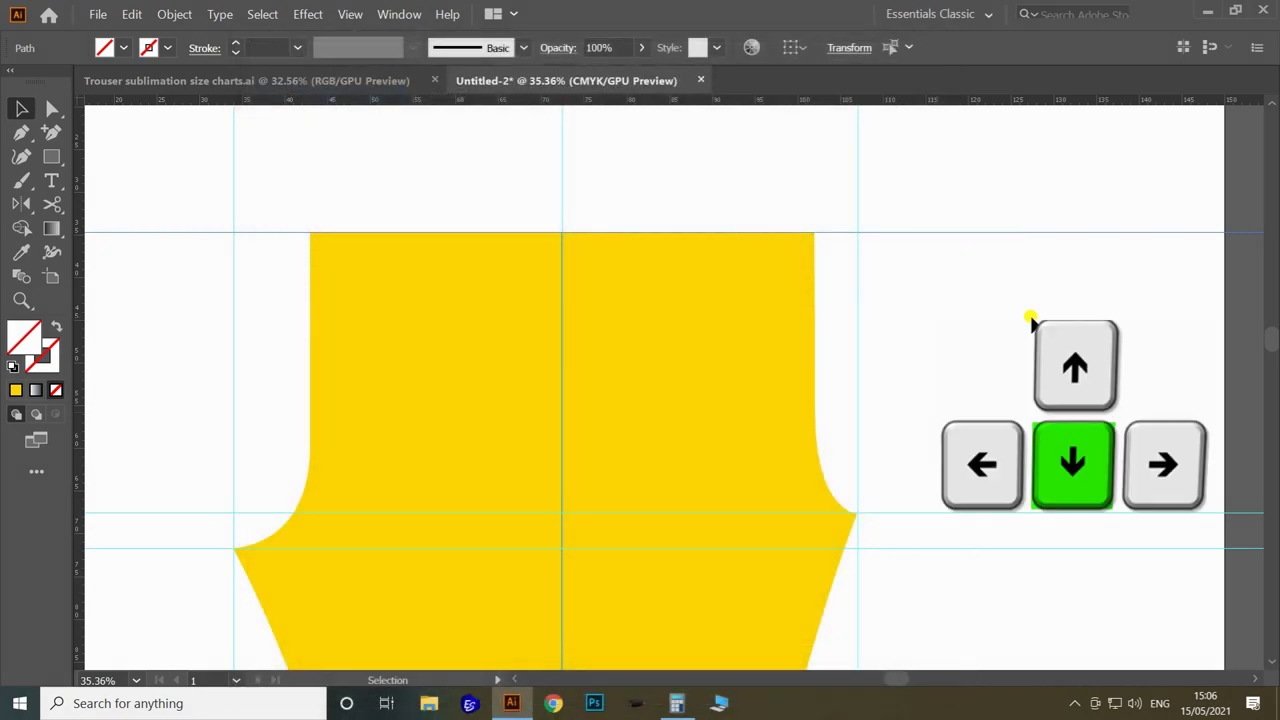
Draw a horizontal tick about 2 cm wide across the centre line on the lowered guide, copying the centre line's stroke, and deselect it
{"action": "key", "text": "z"}
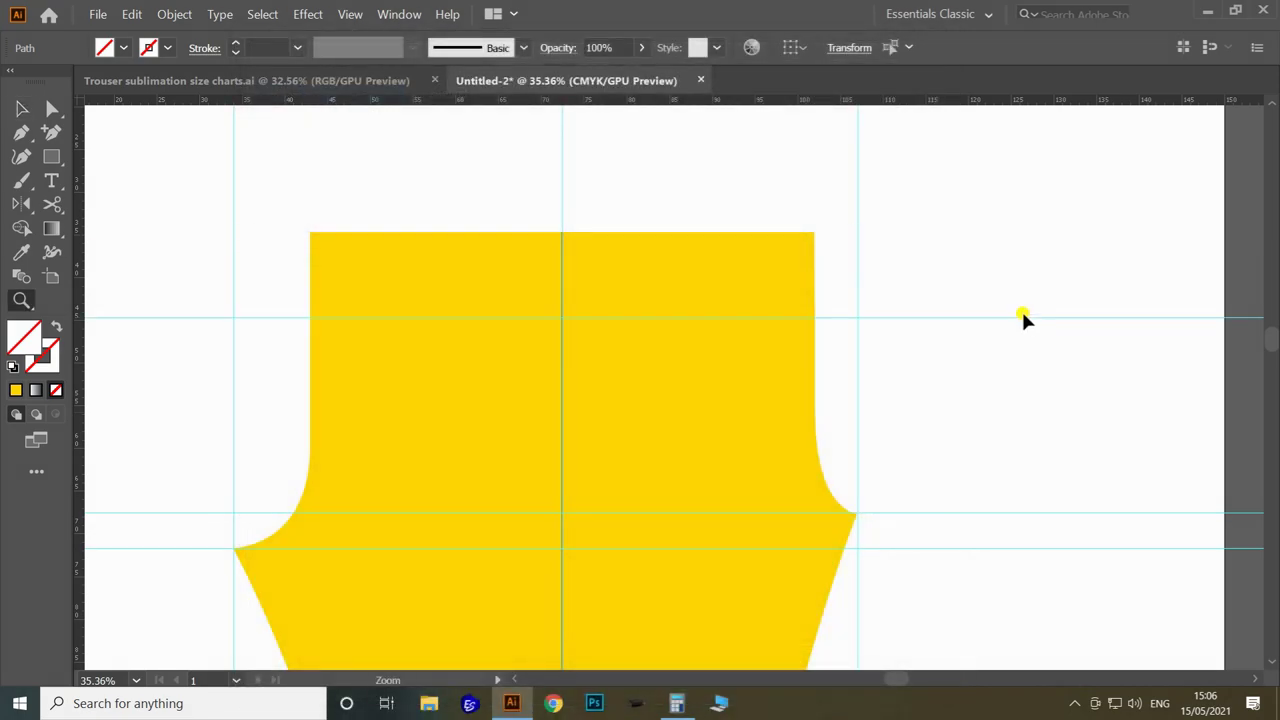
{"action": "left_click_drag", "start_coordinate": [520, 330], "coordinate": [775, 400]}
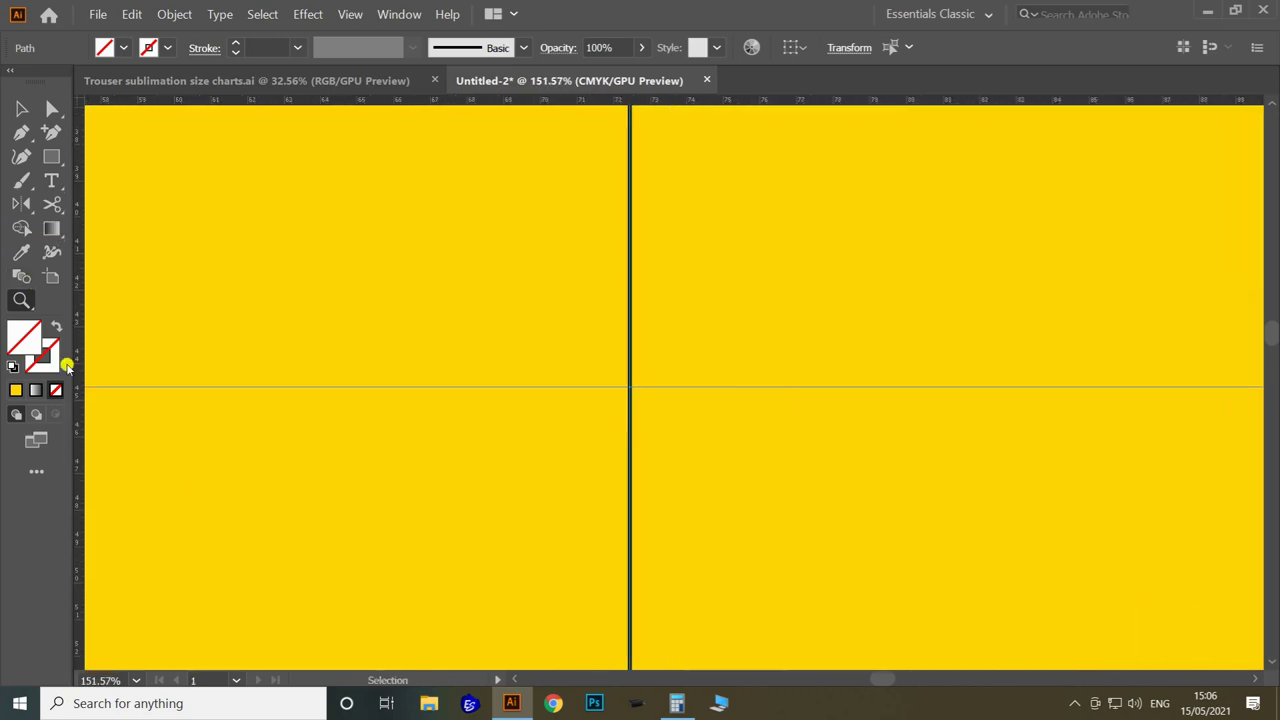
{"action": "left_click", "coordinate": [21, 131]}
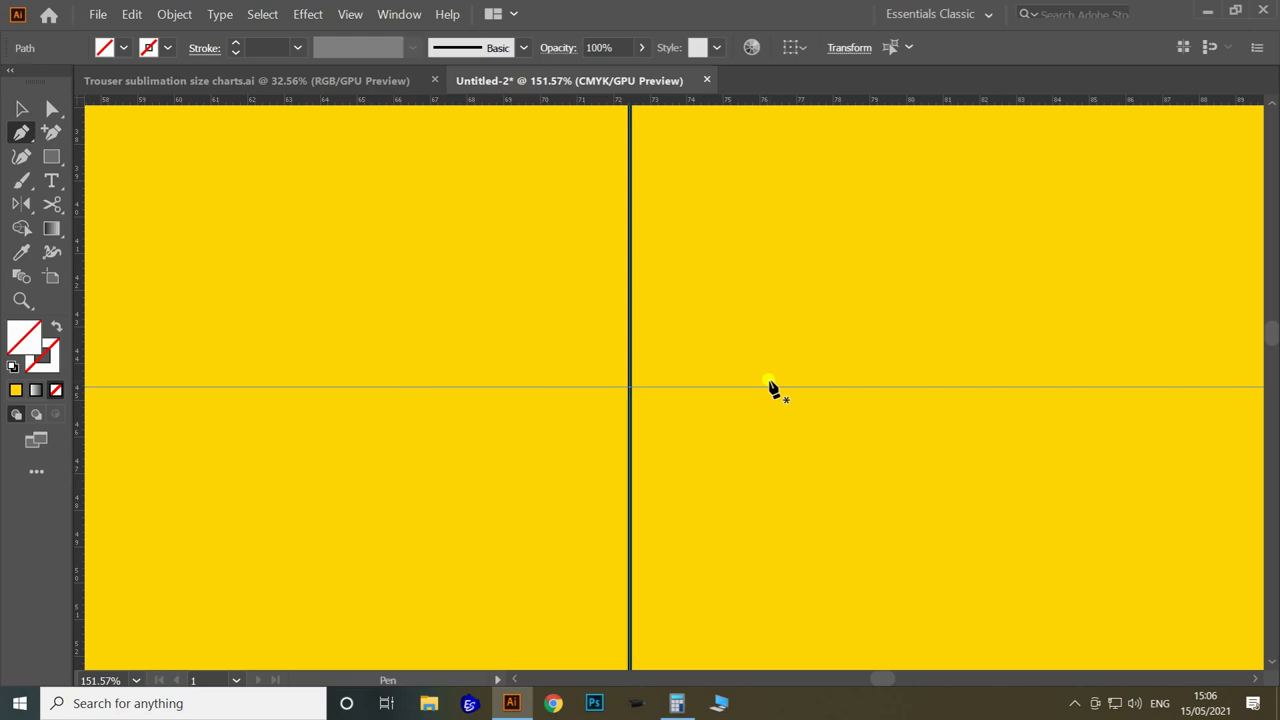
{"action": "key", "text": "i"}
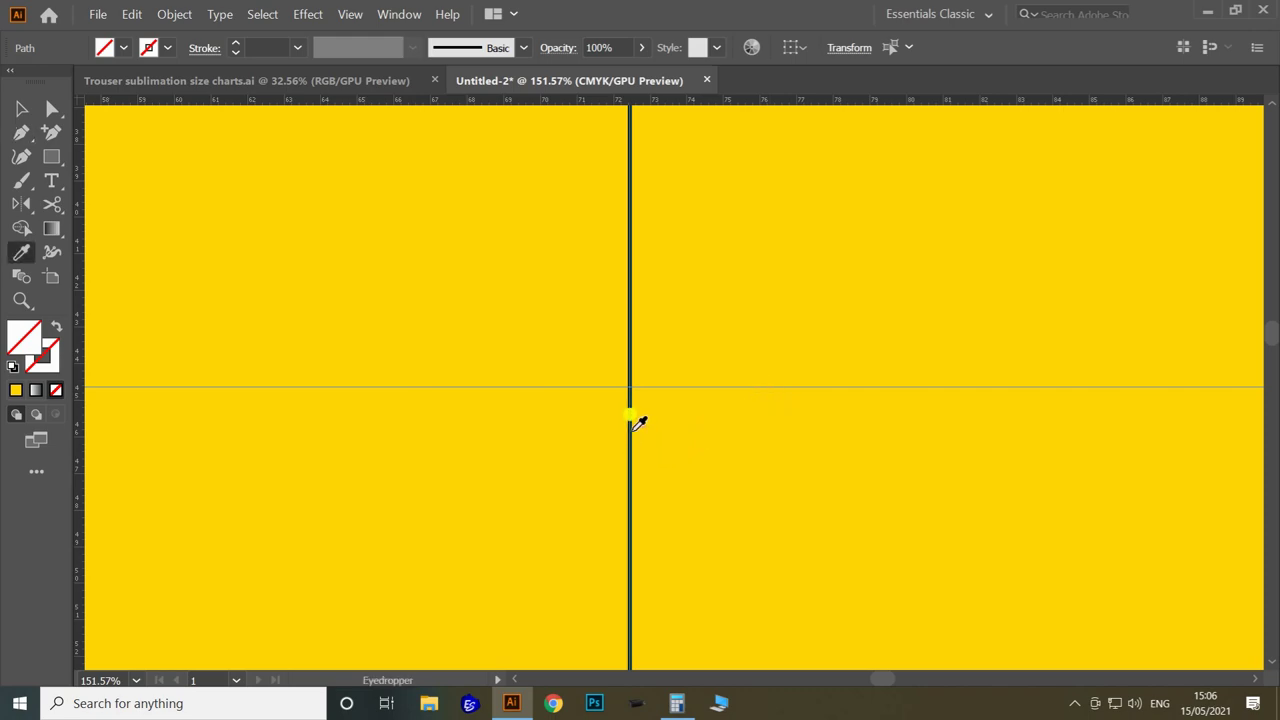
{"action": "left_click", "coordinate": [631, 427]}
{"action": "left_click", "coordinate": [21, 131]}
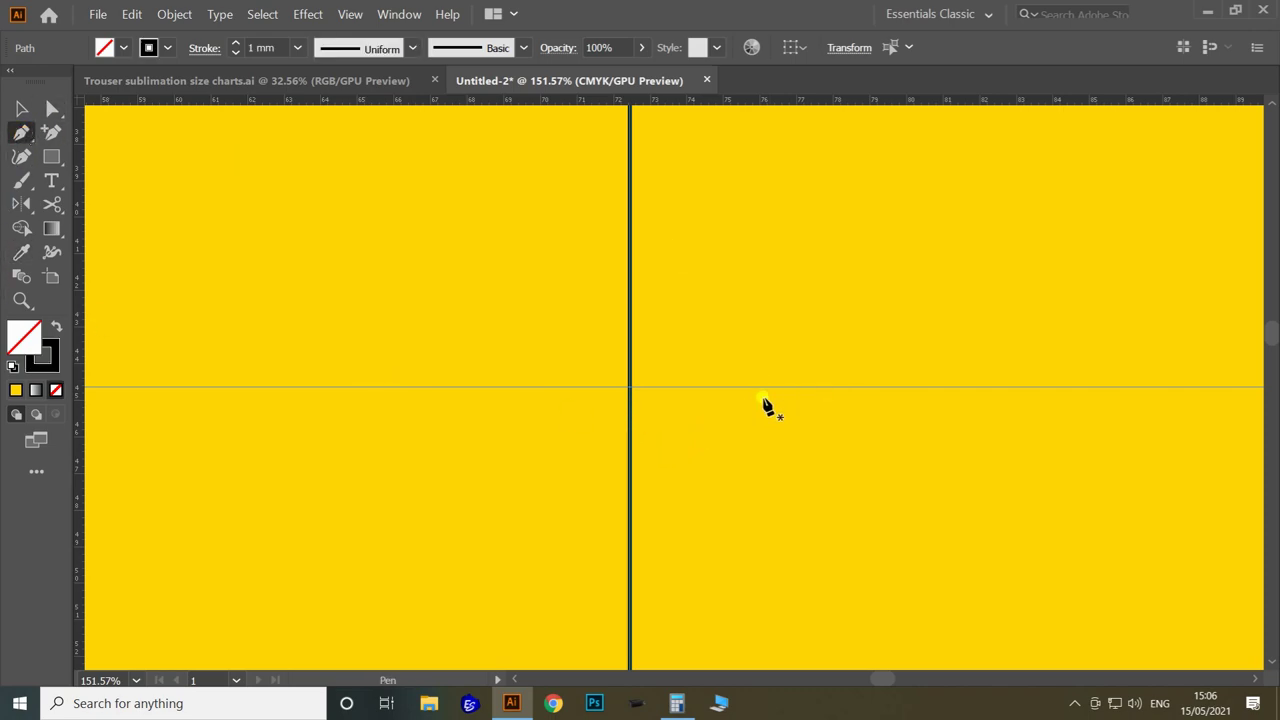
{"action": "left_click", "coordinate": [596, 387]}
{"action": "left_click", "coordinate": [674, 387], "text": "shift"}
{"action": "key", "text": "z"}
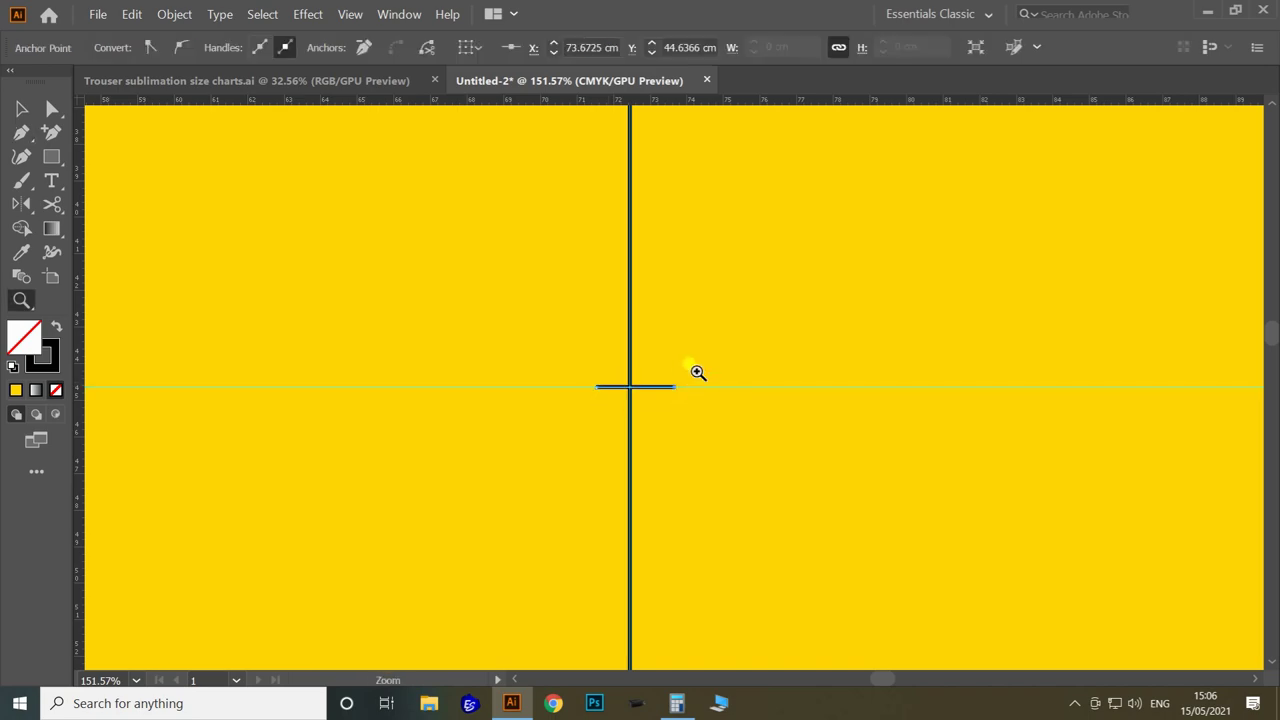
{"action": "left_click_drag", "start_coordinate": [697, 371], "coordinate": [306, 540]}
{"action": "left_click_drag", "start_coordinate": [850, 423], "coordinate": [725, 269]}
{"action": "key", "text": "v"}
{"action": "left_click", "coordinate": [870, 180]}
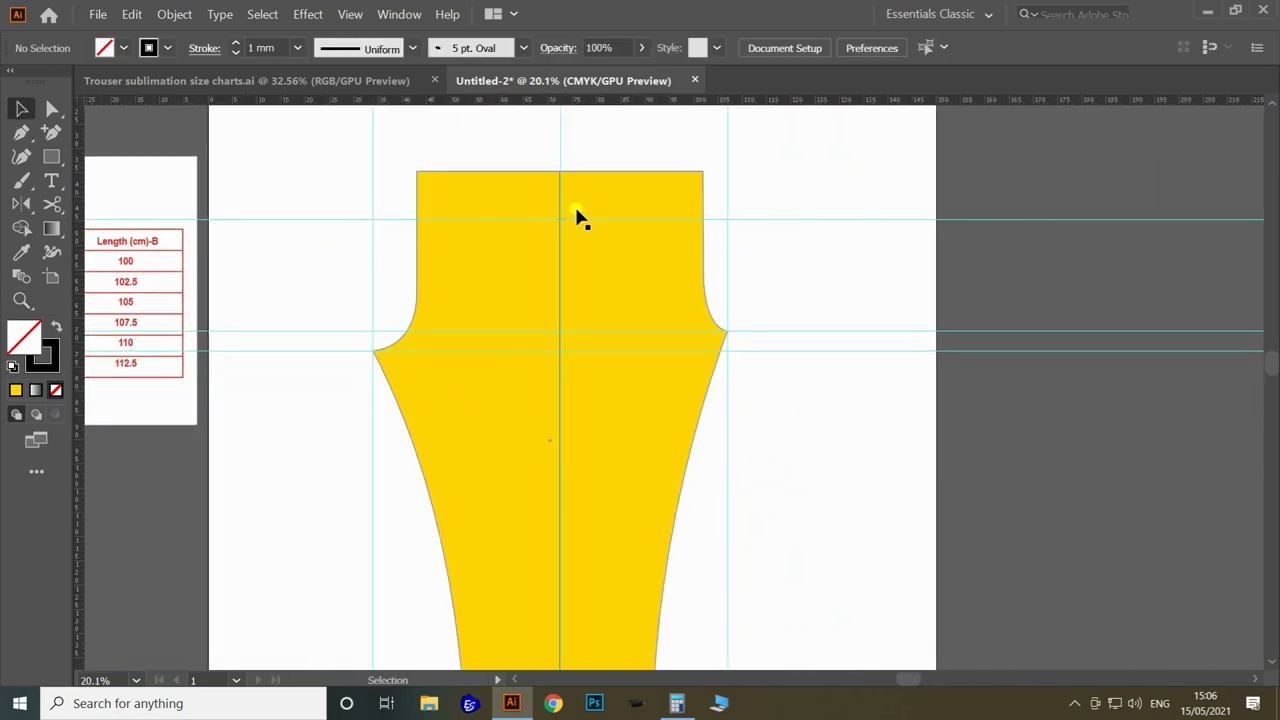
Place a new horizontal guide on the waist edge, set the keyboard increment to 28 cm, and nudge that guide down once
{"action": "key", "text": "ctrl+space"}
{"action": "left_click_drag", "start_coordinate": [577, 214], "coordinate": [694, 231]}
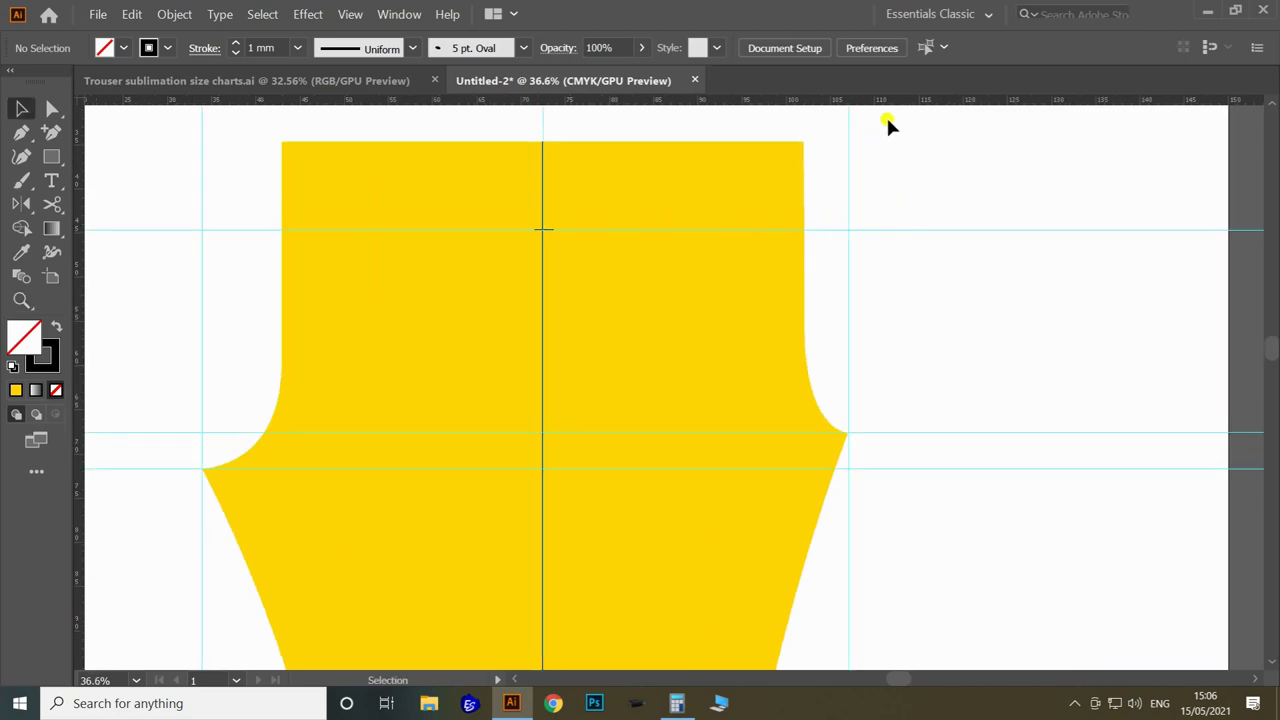
{"action": "left_click_drag", "start_coordinate": [897, 101], "coordinate": [902, 142]}
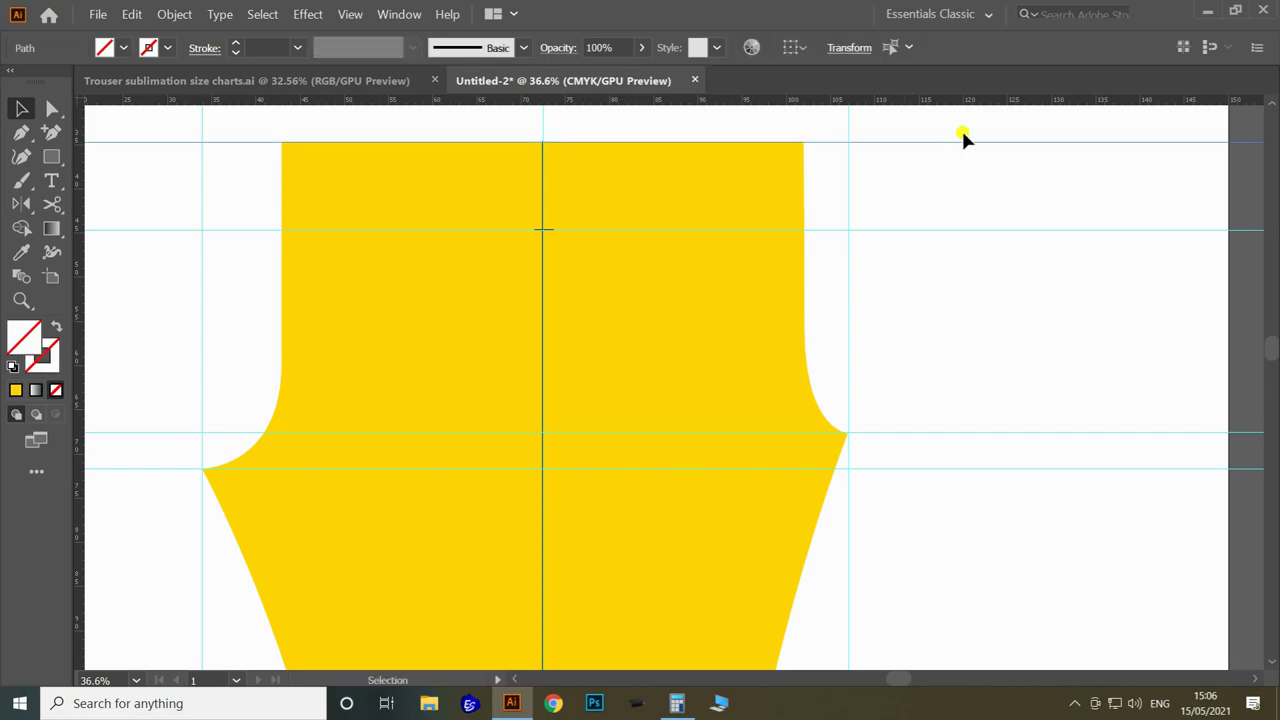
{"action": "key", "text": "ctrl+k"}
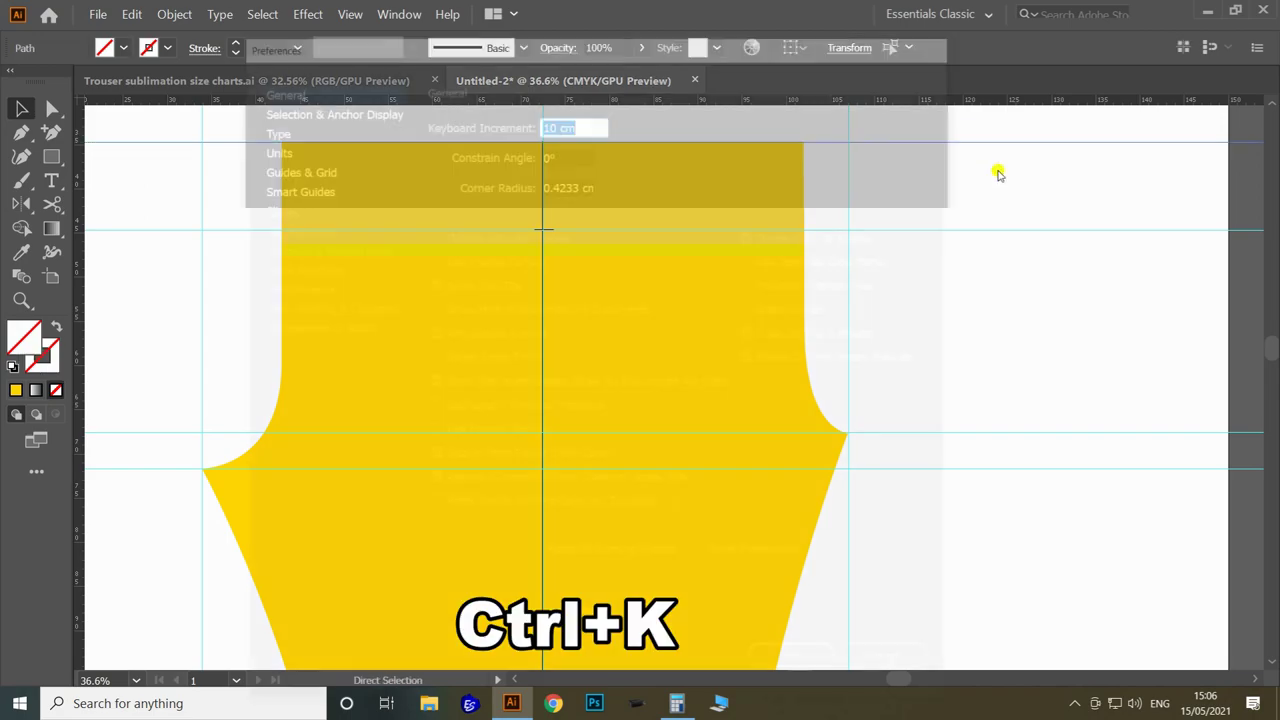
{"action": "type", "text": "28"}
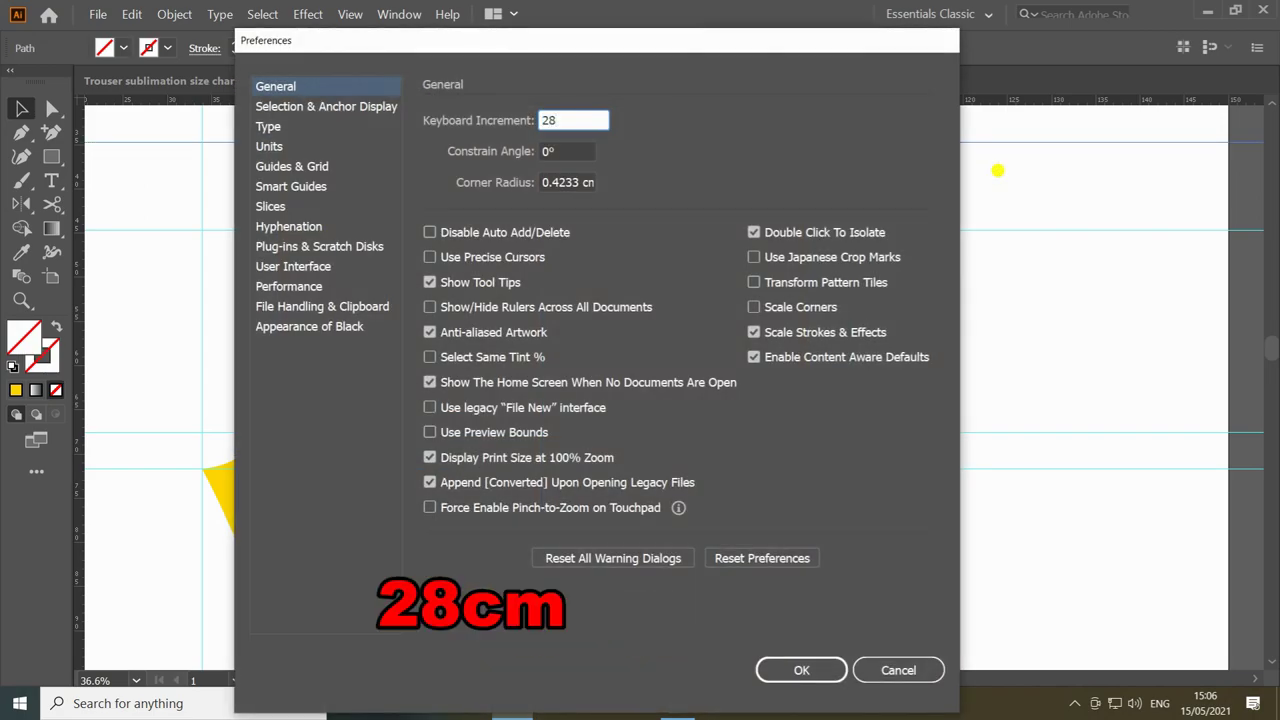
{"action": "key", "text": "Return"}
{"action": "key", "text": "Down"}
Duplicate the tick mark straight down the centre line onto the guide 28 cm below the waist edge
{"action": "key", "text": "z"}
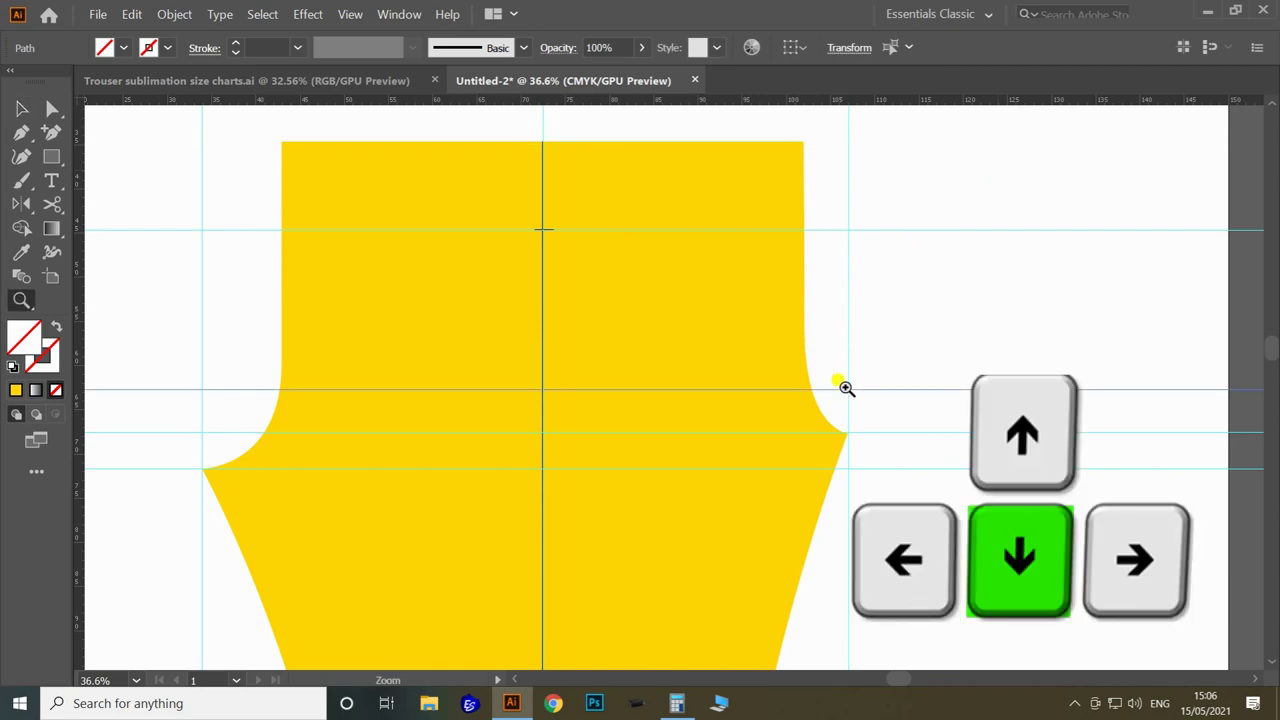
{"action": "left_click_drag", "start_coordinate": [566, 326], "coordinate": [637, 348]}
{"action": "key", "text": "v"}
{"action": "left_click", "coordinate": [1008, 205]}
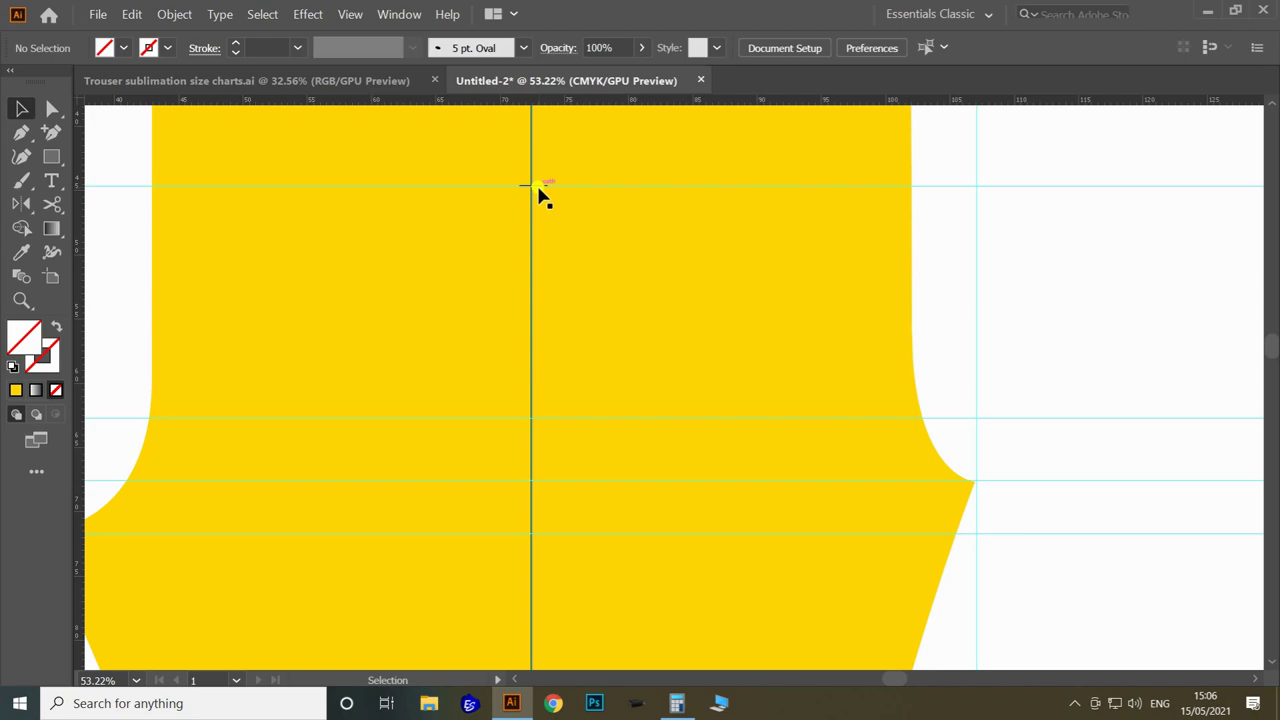
{"action": "left_click_drag", "start_coordinate": [538, 190], "coordinate": [543, 417]}
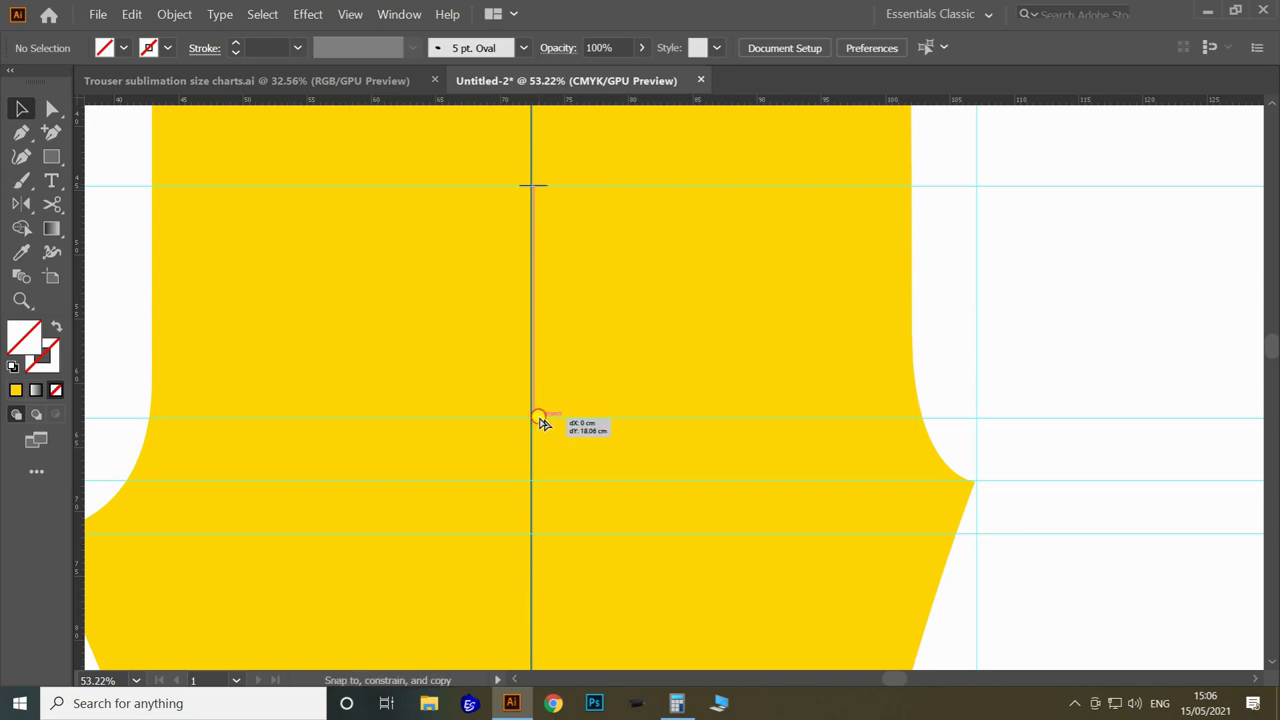
{"action": "key", "text": "z"}
{"action": "left_click_drag", "start_coordinate": [630, 366], "coordinate": [365, 451]}
{"action": "left_click_drag", "start_coordinate": [694, 390], "coordinate": [612, 445]}
{"action": "key", "text": "v"}
{"action": "left_click_drag", "start_coordinate": [694, 251], "coordinate": [740, 388]}
{"action": "right_click", "coordinate": [673, 257]}
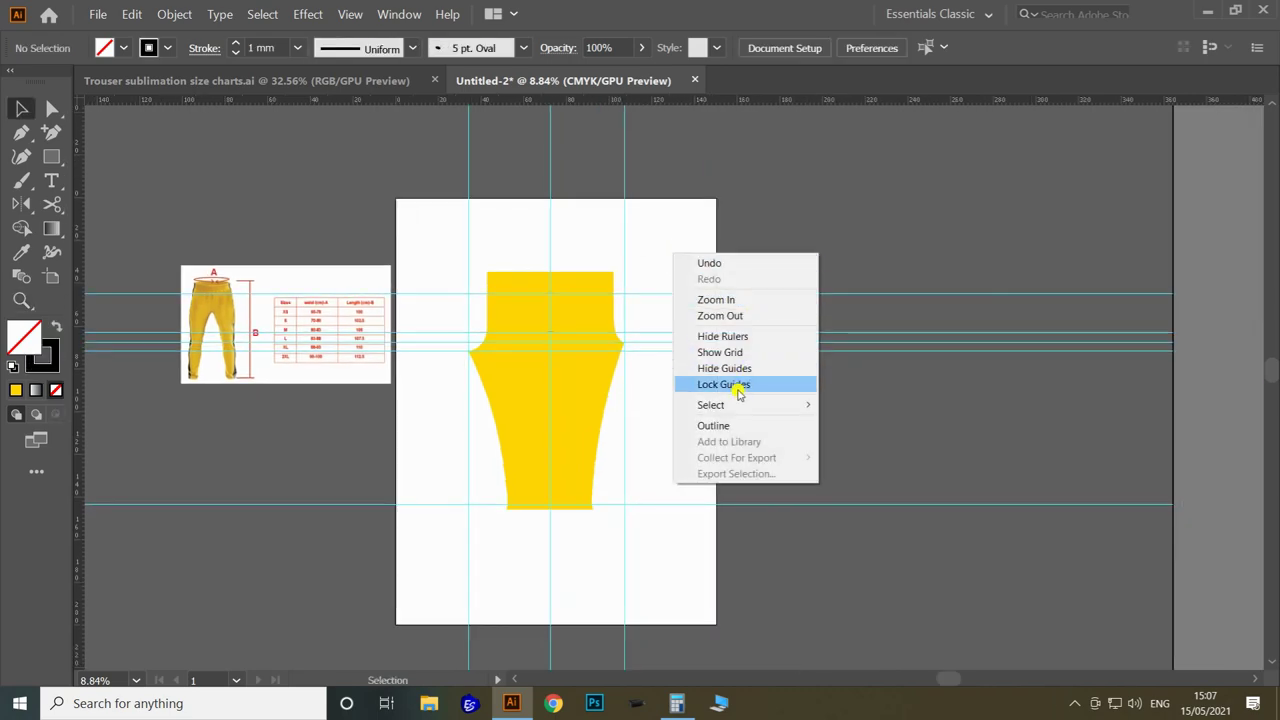
{"action": "left_click", "coordinate": [735, 386]}
{"action": "right_click", "coordinate": [663, 265]}
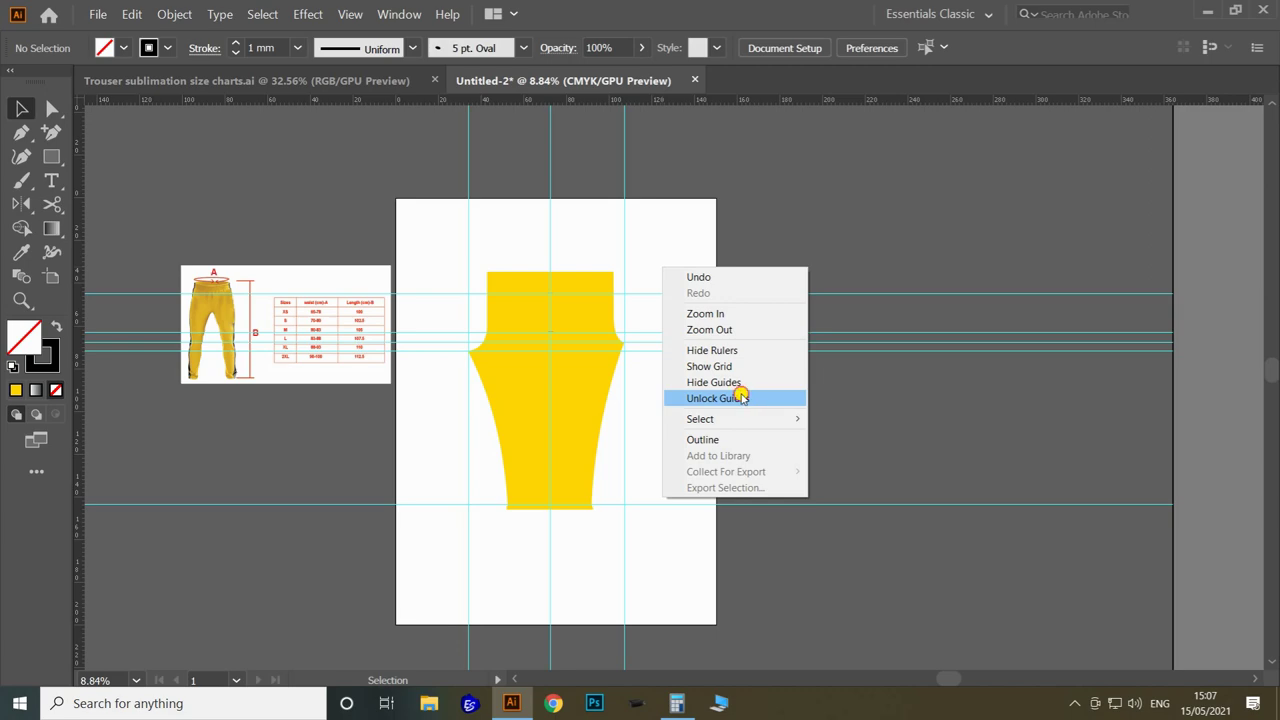
{"action": "left_click", "coordinate": [660, 272]}
Delete all horizontal and vertical guides around the trouser pattern
{"action": "left_click_drag", "start_coordinate": [660, 272], "coordinate": [737, 437]}
{"action": "key", "text": "Delete"}
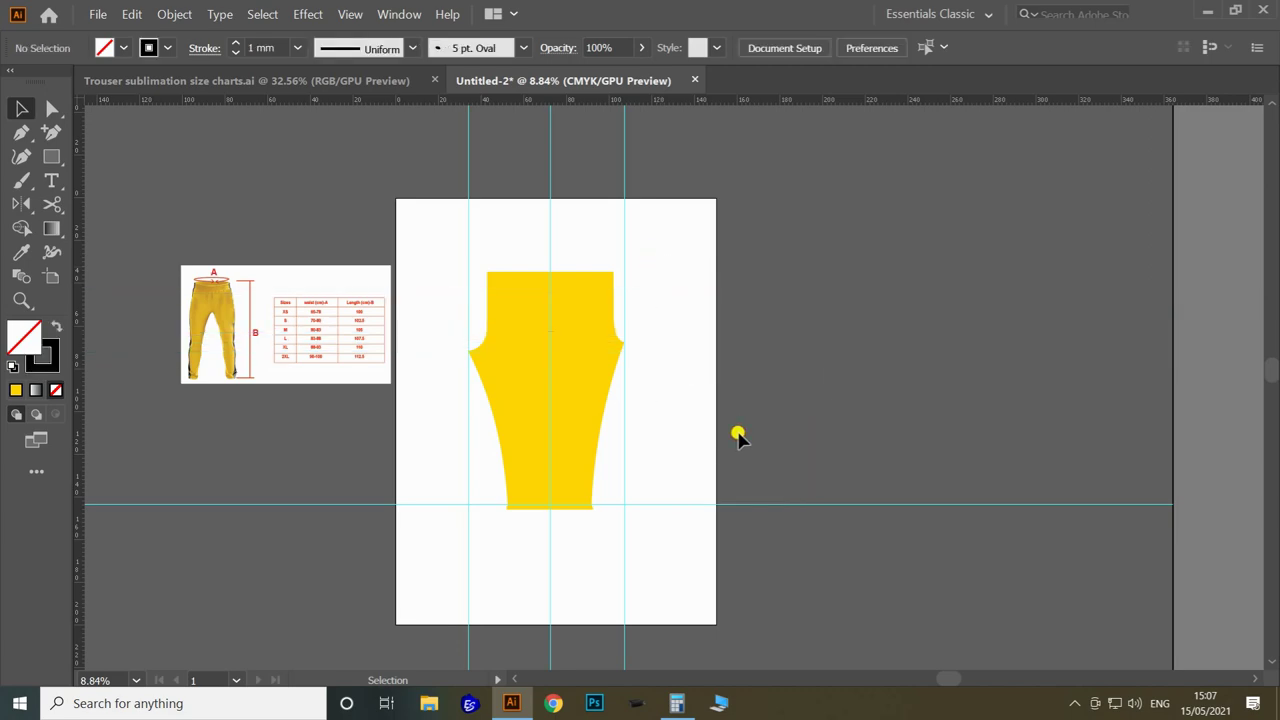
{"action": "left_click_drag", "start_coordinate": [706, 480], "coordinate": [756, 558]}
{"action": "key", "text": "Delete"}
{"action": "left_click_drag", "start_coordinate": [440, 215], "coordinate": [699, 221]}
{"action": "key", "text": "Delete"}
Add the black text "Left Side" centred above the trouser's waist
{"action": "key", "text": "z"}
{"action": "left_click", "coordinate": [618, 318]}
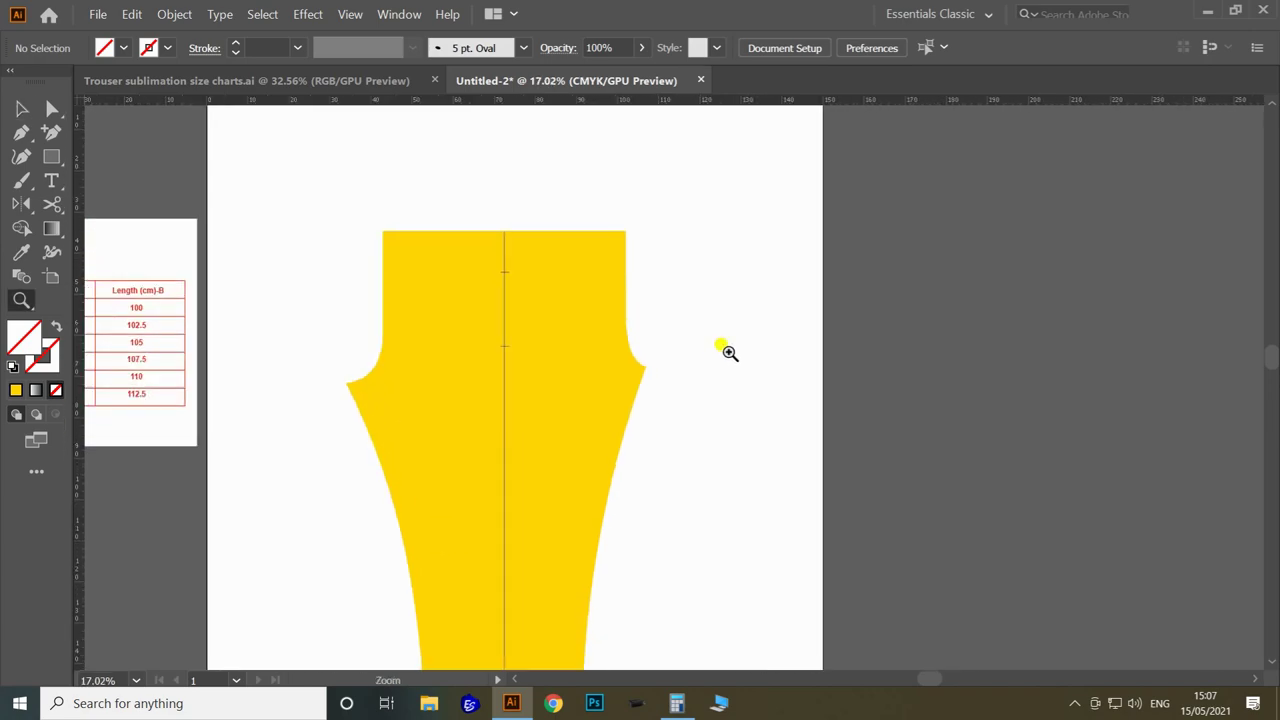
{"action": "scroll", "coordinate": [712, 355], "scroll_direction": "down", "scroll_amount": 1}
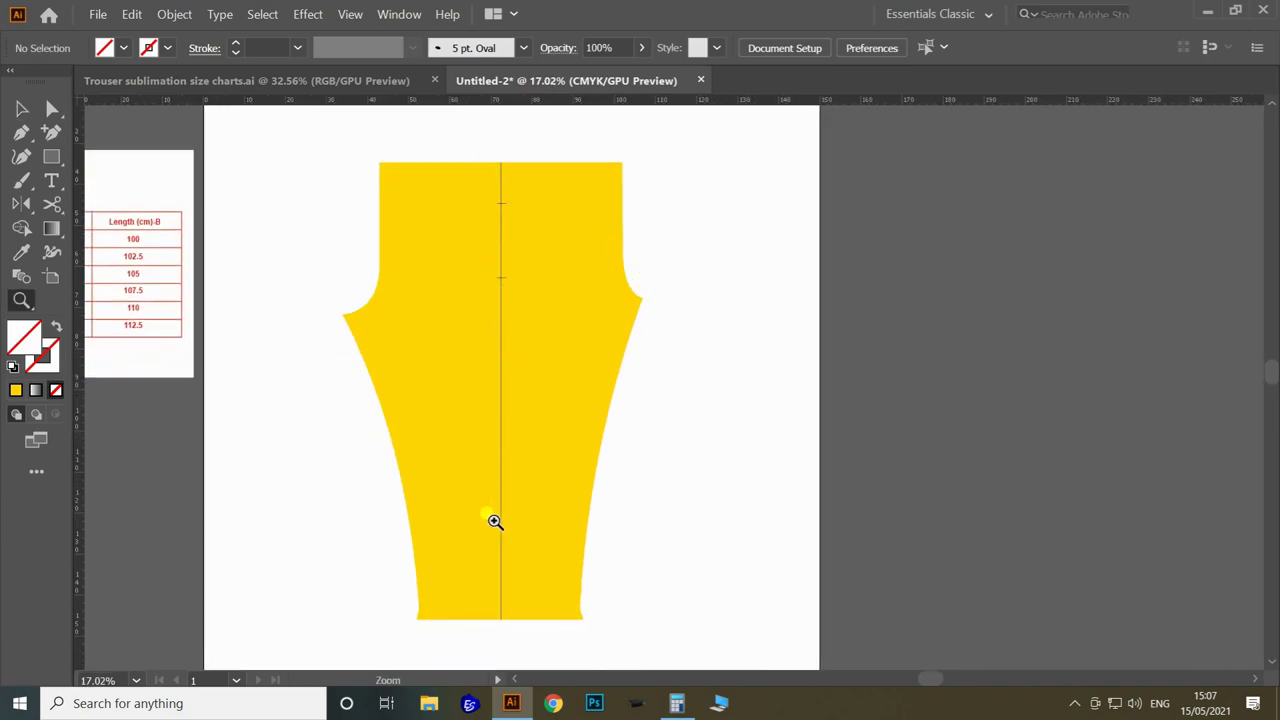
{"action": "left_click_drag", "start_coordinate": [681, 291], "coordinate": [897, 280]}
{"action": "left_click_drag", "start_coordinate": [801, 234], "coordinate": [762, 280]}
{"action": "left_click_drag", "start_coordinate": [762, 280], "coordinate": [854, 327]}
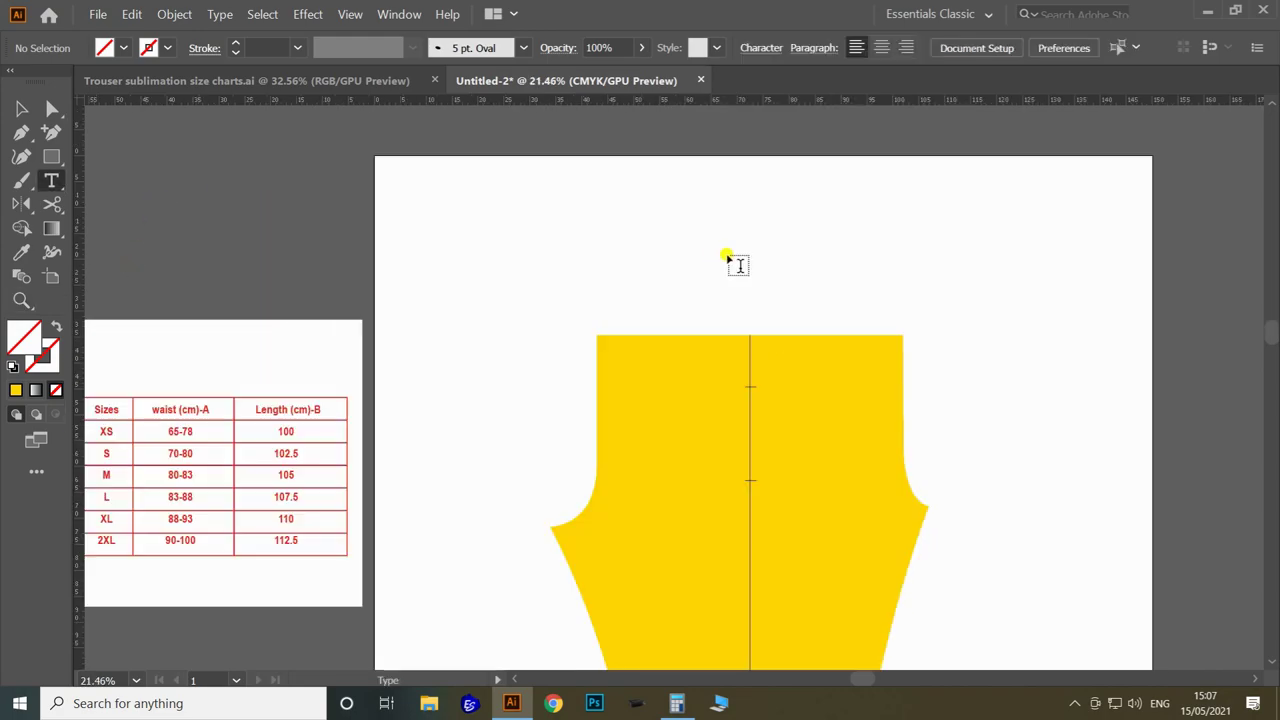
{"action": "left_click", "coordinate": [722, 256]}
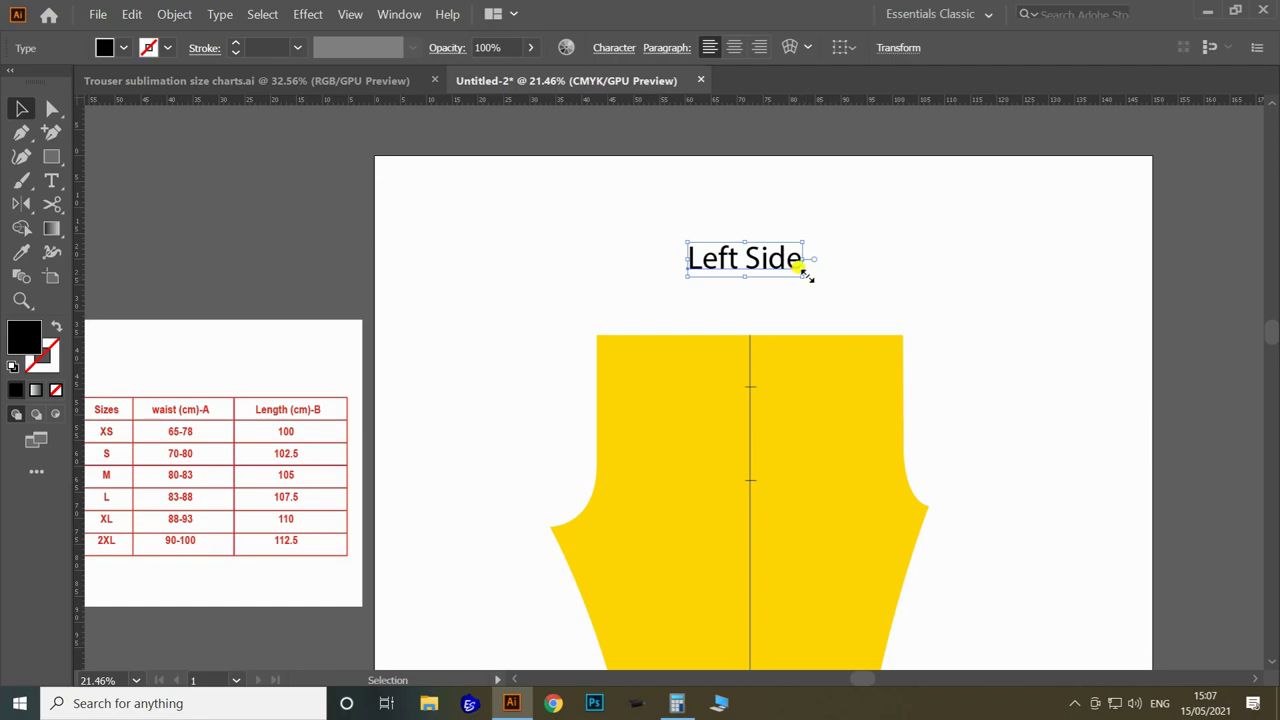
{"action": "key", "text": "Tab"}
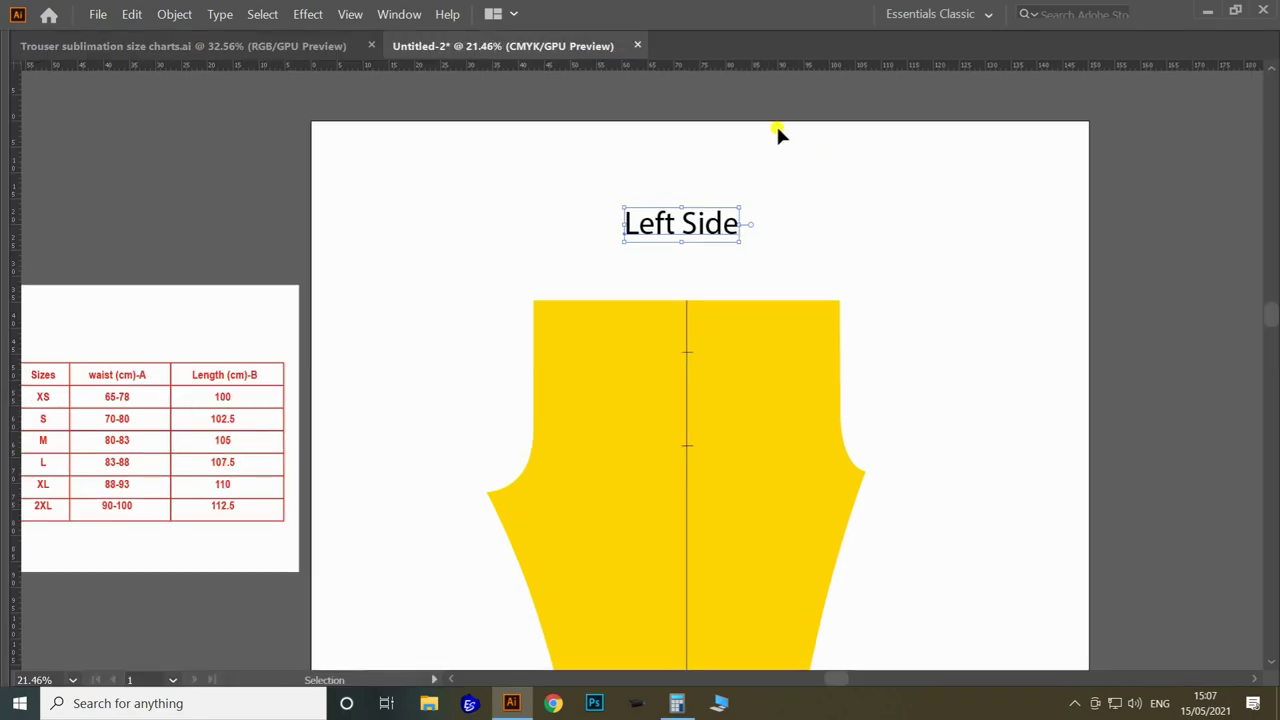
{"action": "key", "text": "Tab"}
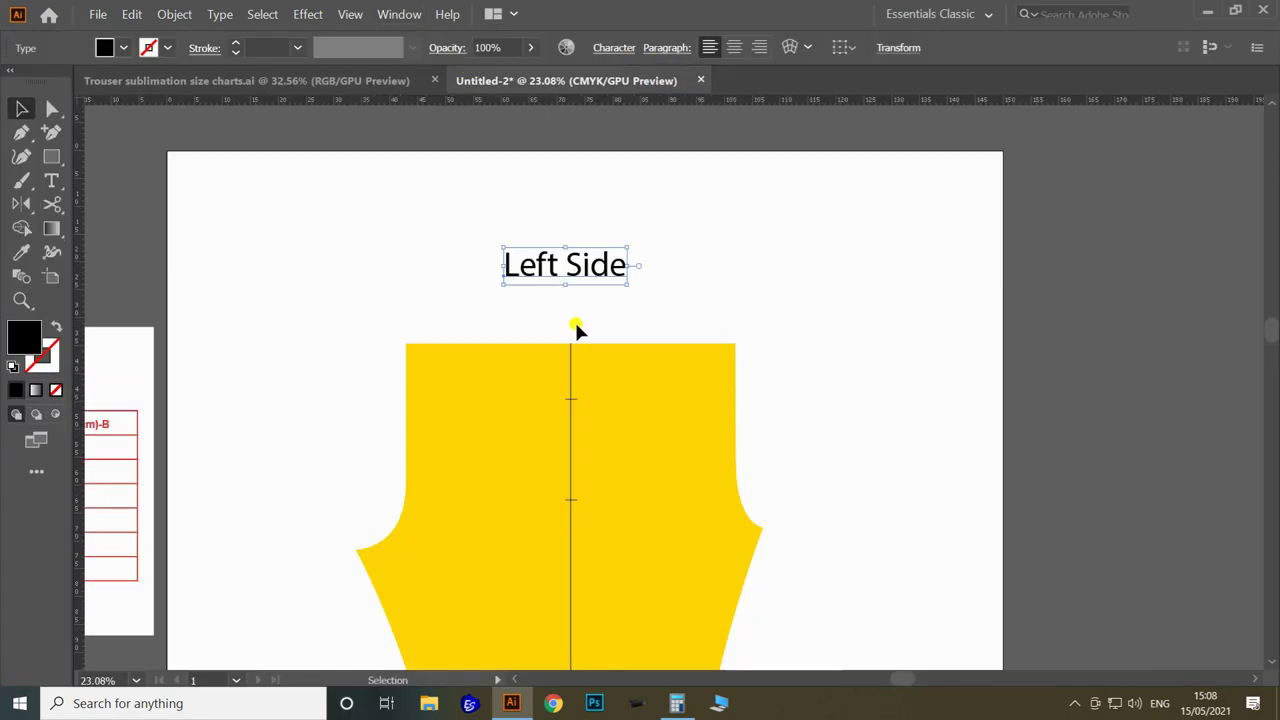
Draw an open, unfilled bracket about 34 cm wide above the waist, spanning from the centre line to the right crotch tip
{"action": "key", "text": "p"}
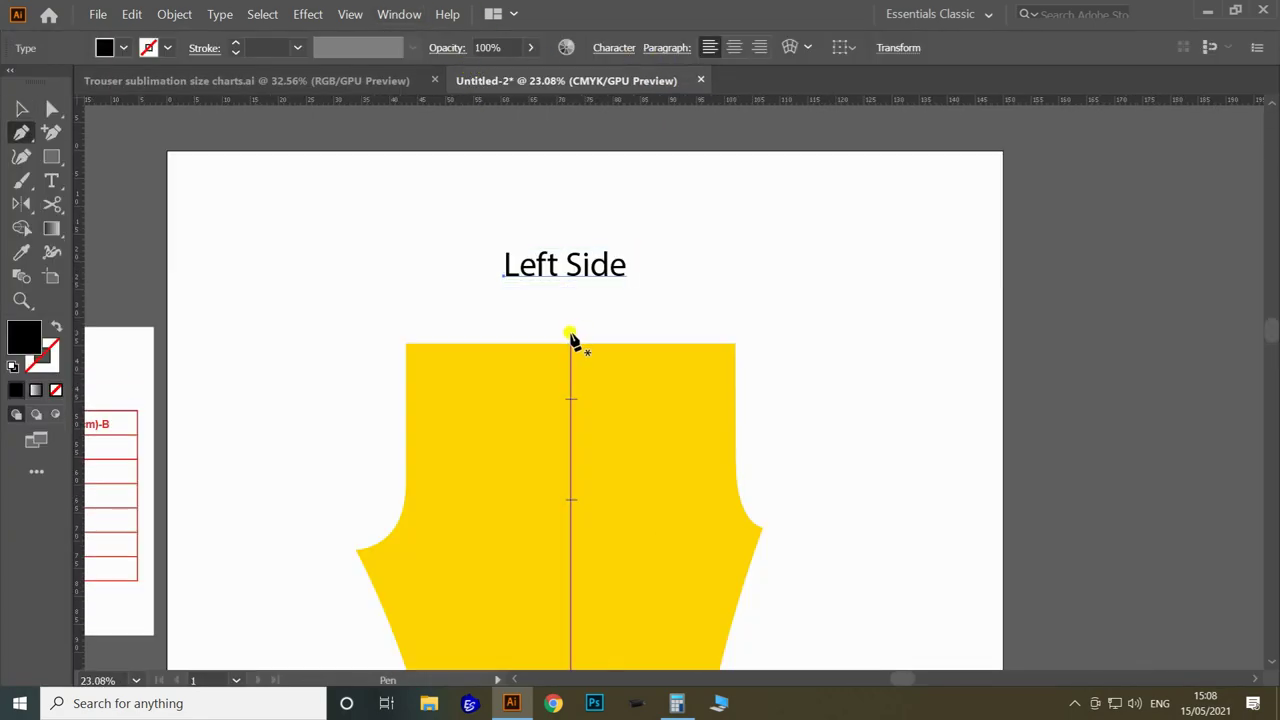
{"action": "left_click", "coordinate": [571, 335]}
{"action": "left_click", "coordinate": [571, 320], "text": "shift"}
{"action": "left_click", "coordinate": [763, 320], "text": "shift"}
{"action": "key", "text": "shift+x"}
{"action": "left_click", "coordinate": [764, 335], "text": "shift"}
{"action": "key", "text": "v"}
Recolour the bracket's stroke red, raise its stroke weight by one increment, and deselect it
{"action": "double_click", "coordinate": [49, 365]}
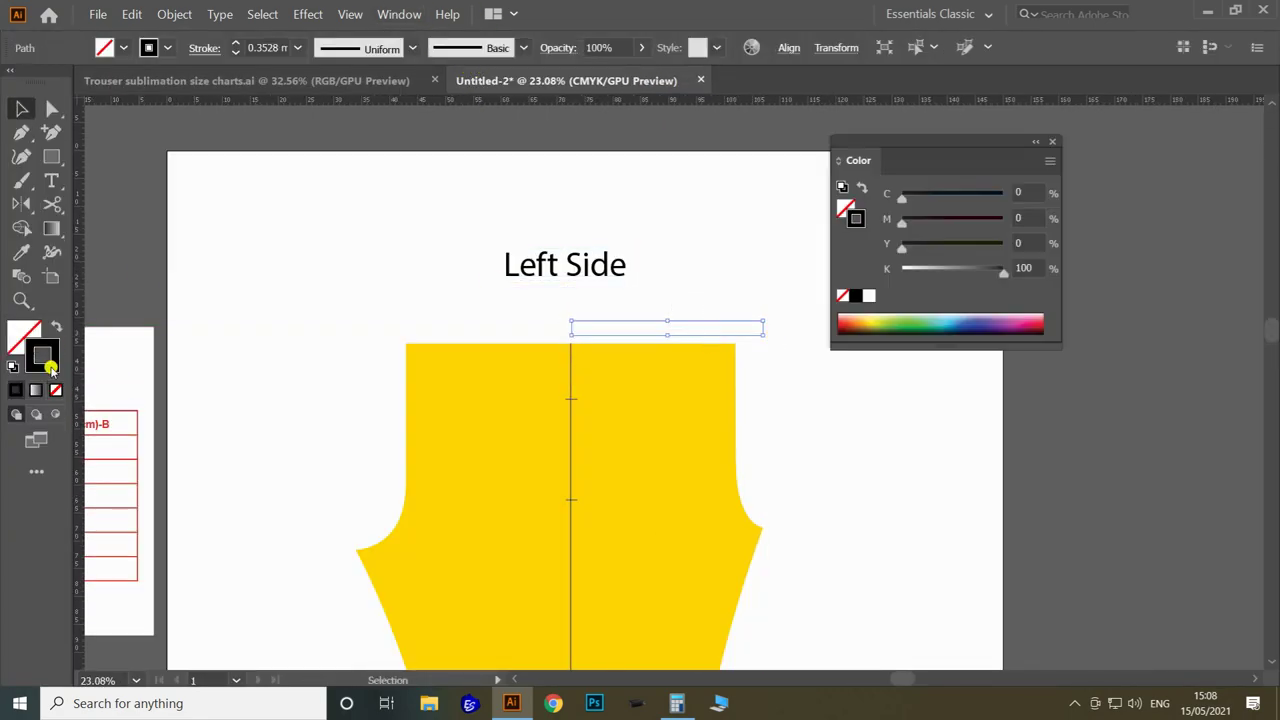
{"action": "left_click_drag", "start_coordinate": [700, 325], "coordinate": [765, 296]}
{"action": "key", "text": "Return"}
{"action": "left_click", "coordinate": [236, 43]}
{"action": "left_click", "coordinate": [742, 305]}
Draw a short vertical red stem upward from the middle of the bracket
{"action": "key", "text": "z"}
{"action": "left_click_drag", "start_coordinate": [689, 311], "coordinate": [713, 329]}
{"action": "key", "text": "Tab"}
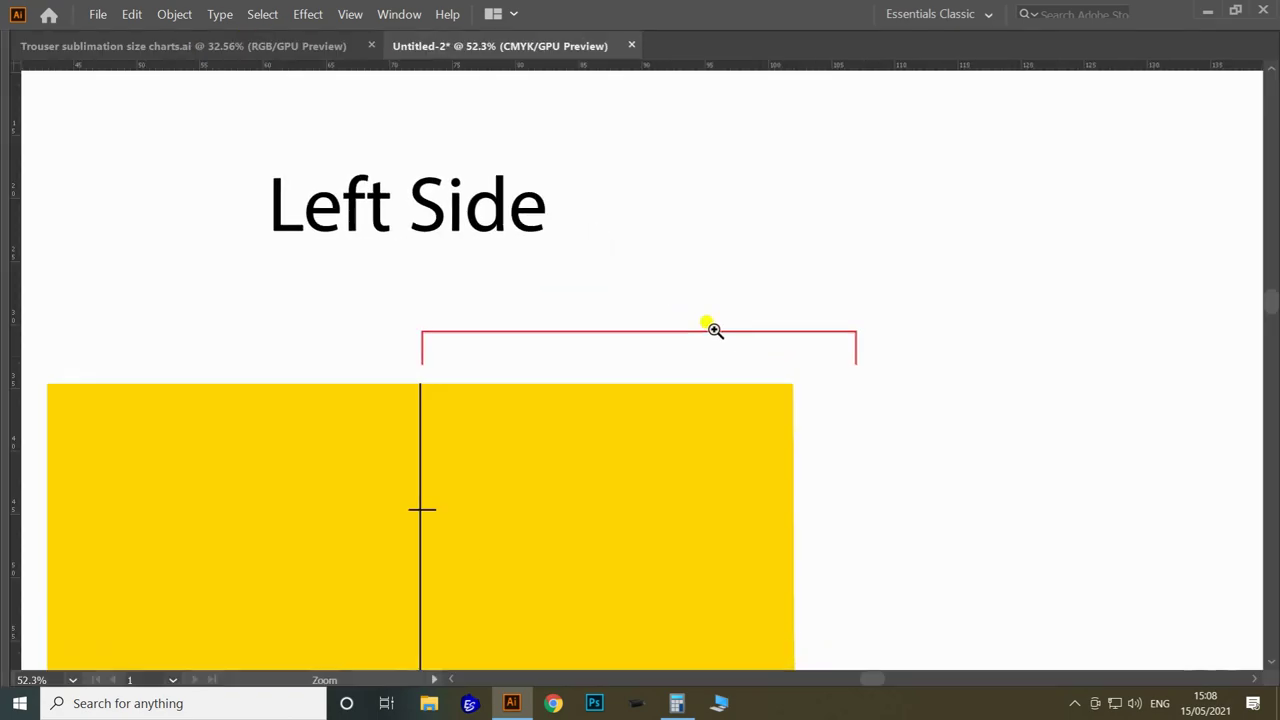
{"action": "left_click", "coordinate": [649, 312]}
{"action": "left_click", "coordinate": [649, 331], "text": "shift"}
Duplicate the "Left Side" label, scale the copy down to about half size, and place it above the bracket's stem
{"action": "key", "text": "v"}
{"action": "left_click_drag", "start_coordinate": [500, 205], "coordinate": [748, 272]}
{"action": "left_click_drag", "start_coordinate": [794, 232], "coordinate": [729, 252]}
{"action": "scroll", "coordinate": [669, 243], "scroll_direction": "up", "scroll_amount": 2}
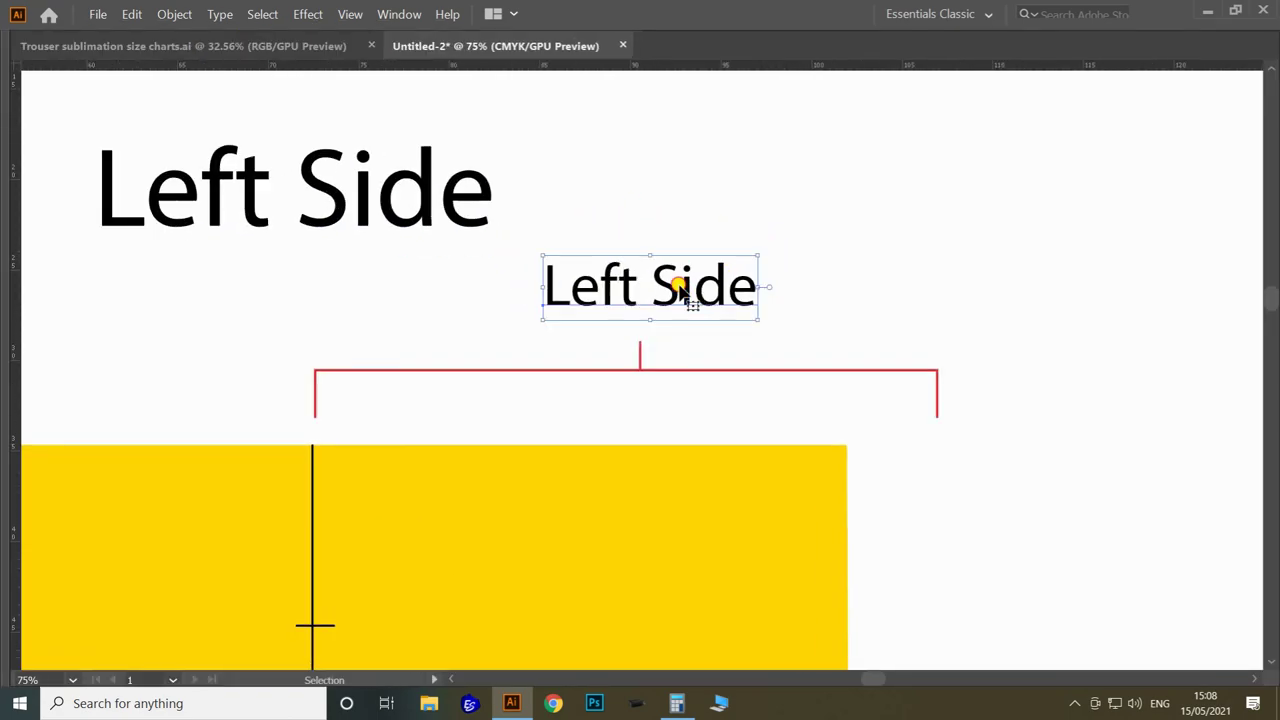
Replace the text of the small label above the bracket's stem with "Fron part"
{"action": "double_click", "coordinate": [679, 292]}
{"action": "left_click_drag", "start_coordinate": [619, 305], "coordinate": [893, 303]}
{"action": "key", "text": "ctrl+a"}
{"action": "type", "text": "Fron pa"}
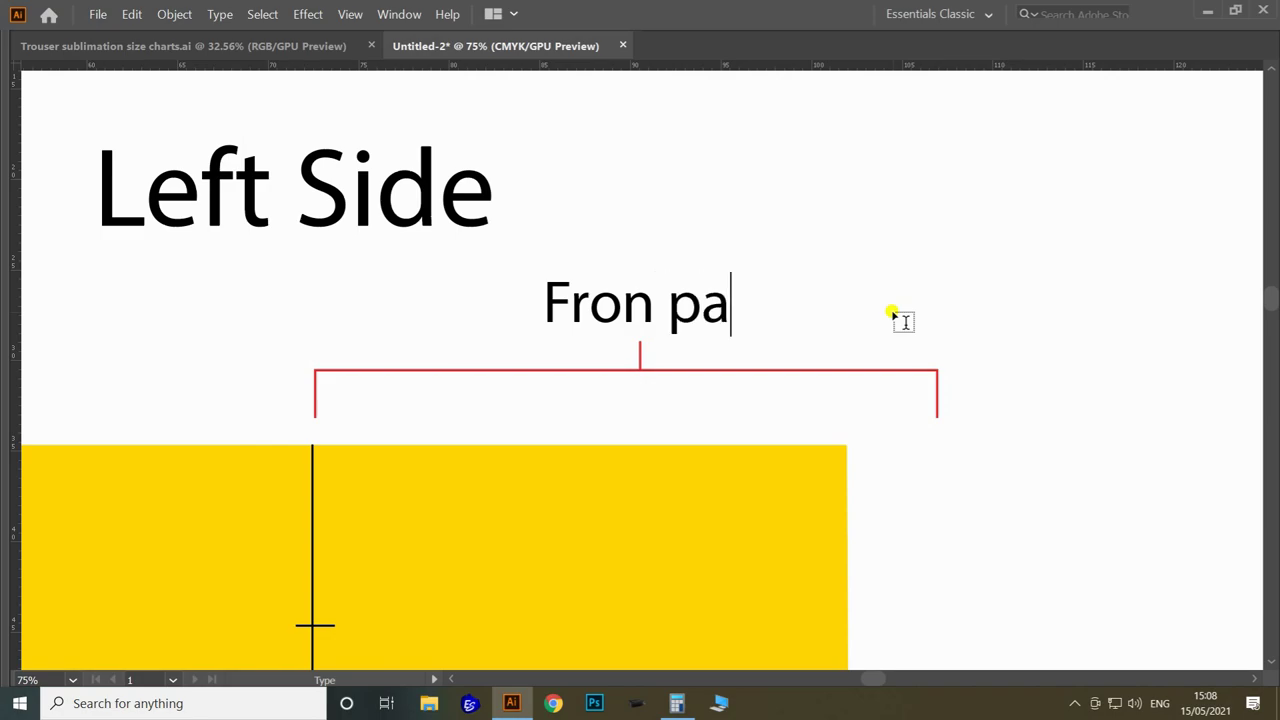
{"action": "type", "text": "rt"}
Copy the red bracket and stem across the centre line, extending the copy's outer end to the left crotch-tip guide
{"action": "scroll", "coordinate": [690, 310], "scroll_direction": "down", "scroll_amount": 4}
{"action": "left_click_drag", "start_coordinate": [751, 323], "coordinate": [600, 327]}
{"action": "left_click_drag", "start_coordinate": [499, 341], "coordinate": [860, 114]}
{"action": "key", "text": "a"}
{"action": "left_click_drag", "start_coordinate": [620, 112], "coordinate": [505, 108]}
{"action": "scroll", "coordinate": [586, 300], "scroll_direction": "up", "scroll_amount": 5}
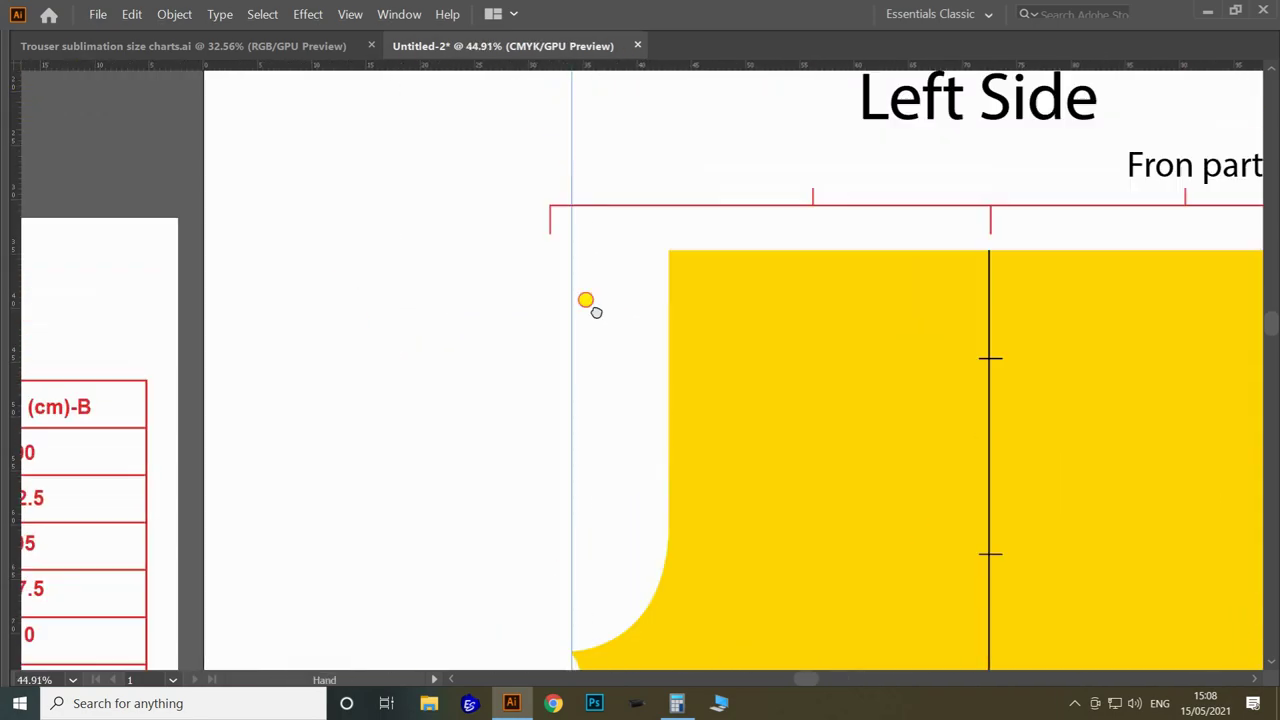
{"action": "scroll", "coordinate": [815, 322], "scroll_direction": "up", "scroll_amount": 1}
{"action": "scroll", "coordinate": [815, 322], "scroll_direction": "down", "scroll_amount": 4}
{"action": "scroll", "coordinate": [980, 266], "scroll_direction": "up", "scroll_amount": 2}
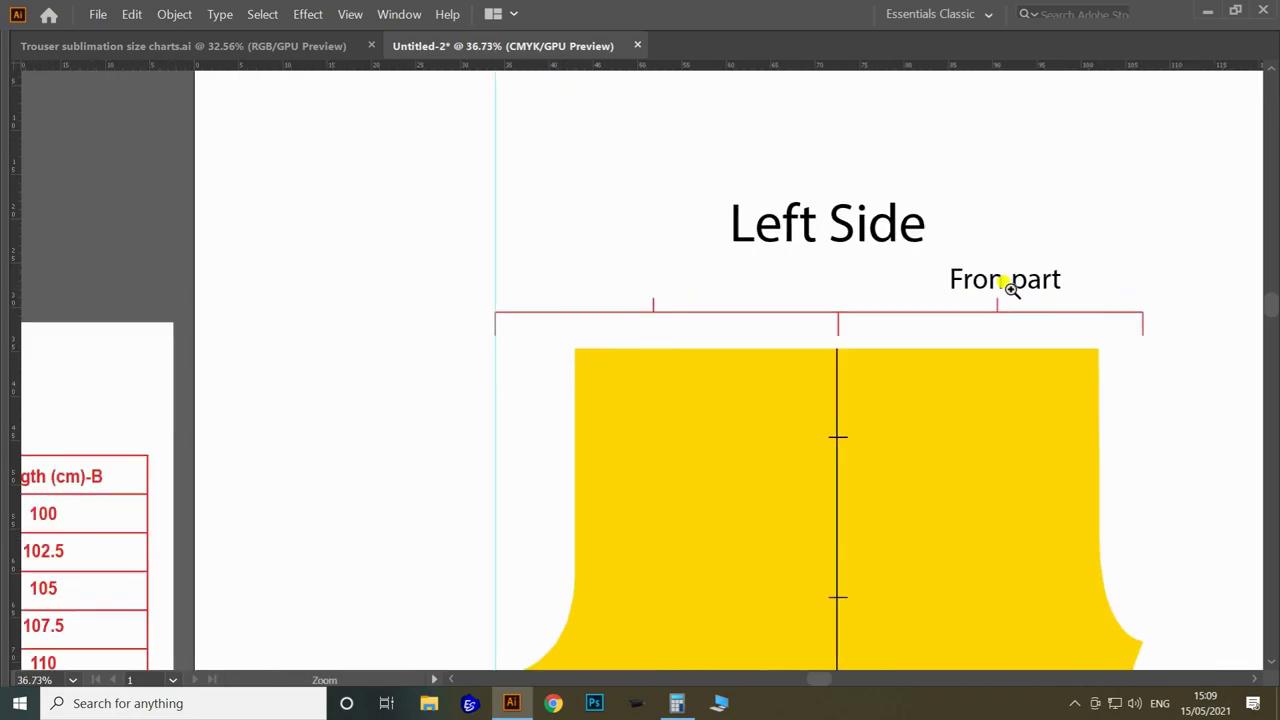
Correct the small label to "Front part" and place a copy reading "Back part" above the left bracket's stem
{"action": "left_click_drag", "start_coordinate": [1005, 272], "coordinate": [672, 284]}
{"action": "scroll", "coordinate": [645, 277], "scroll_direction": "up", "scroll_amount": 1}
{"action": "double_click", "coordinate": [625, 275]}
{"action": "type", "text": "Bac"}
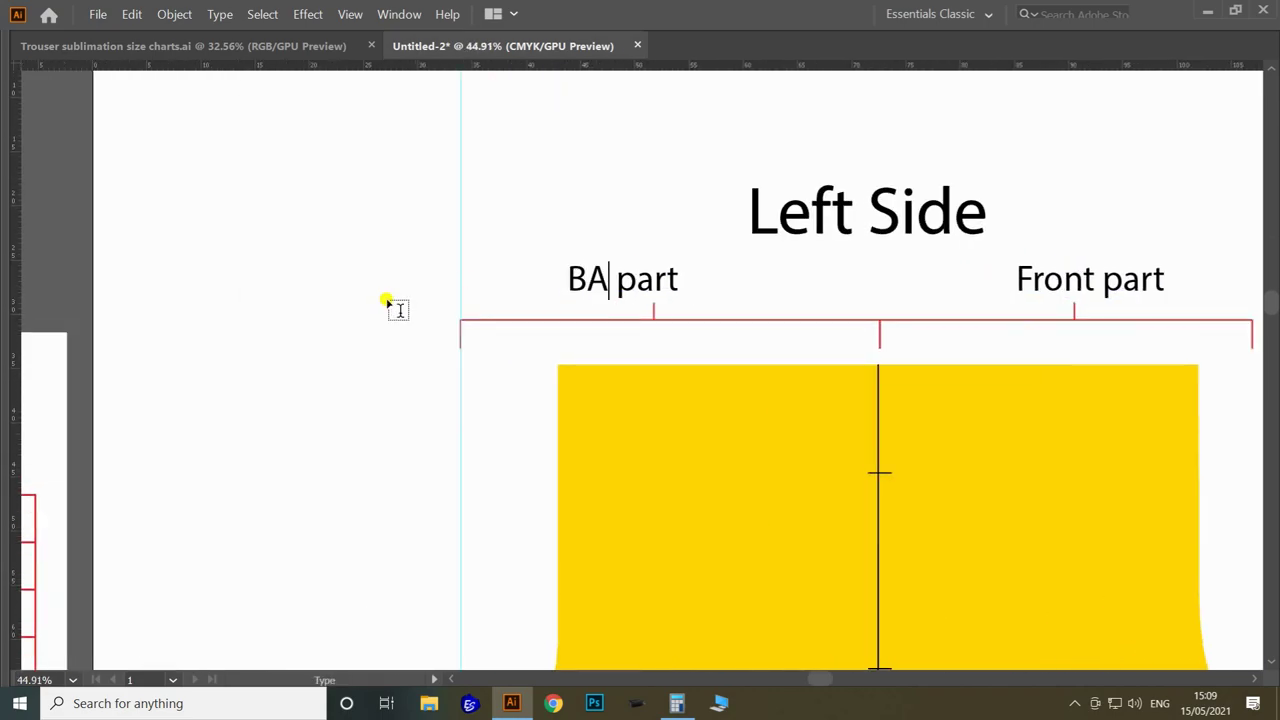
{"action": "type", "text": "k"}
{"action": "key", "text": "Escape"}
Duplicate the whole Left Side pattern with its labels and brackets, placing the copy level beside it on the right
{"action": "scroll", "coordinate": [534, 371], "scroll_direction": "down", "scroll_amount": 4}
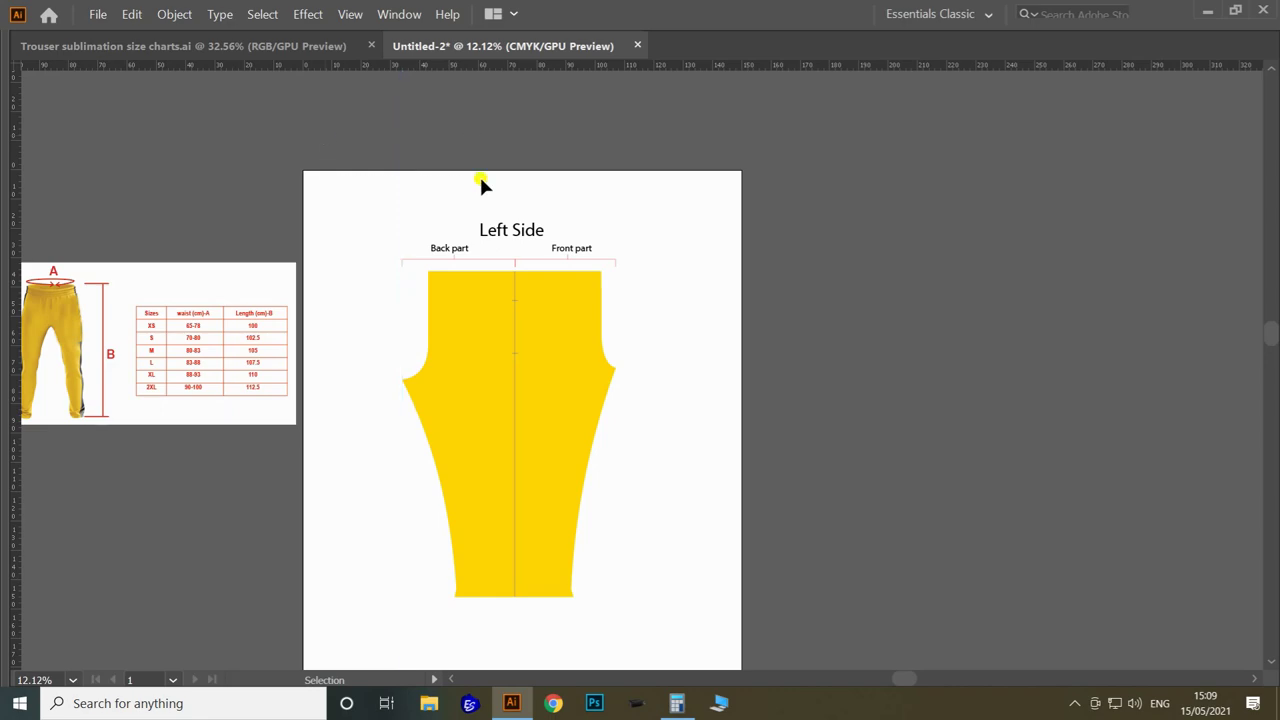
{"action": "left_click_drag", "start_coordinate": [374, 232], "coordinate": [646, 634]}
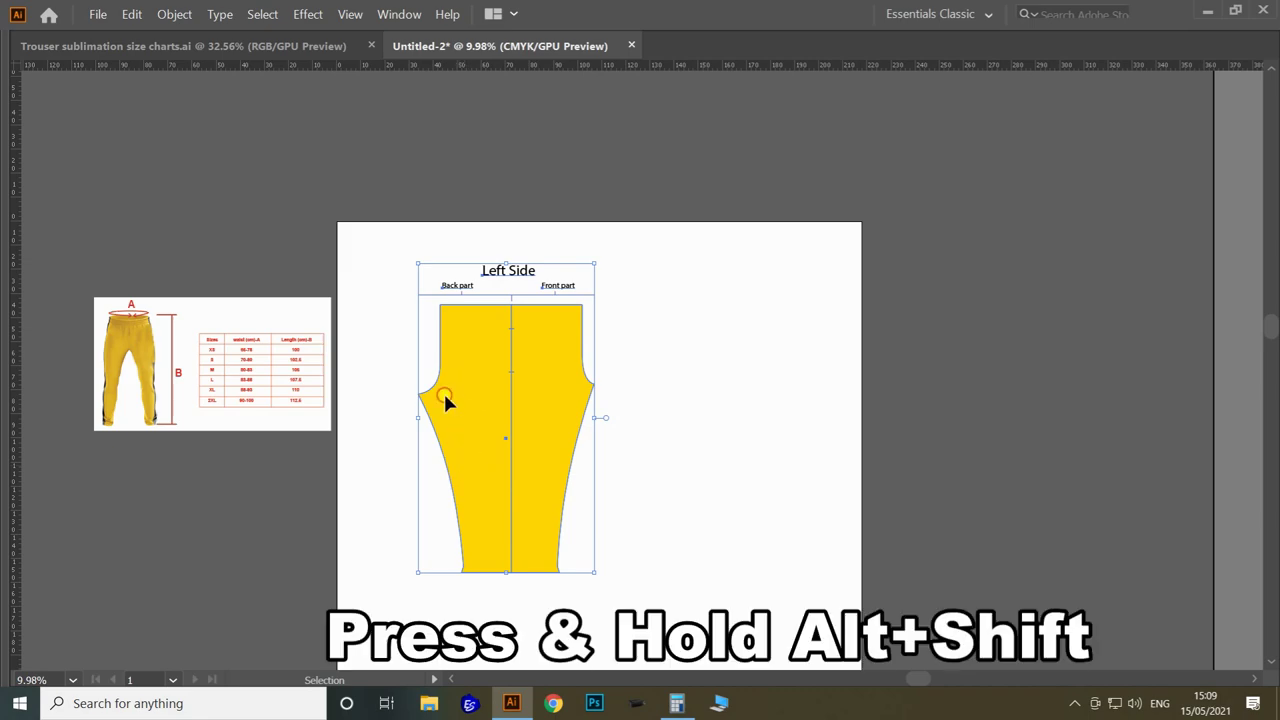
{"action": "left_click_drag", "start_coordinate": [446, 400], "coordinate": [651, 399]}
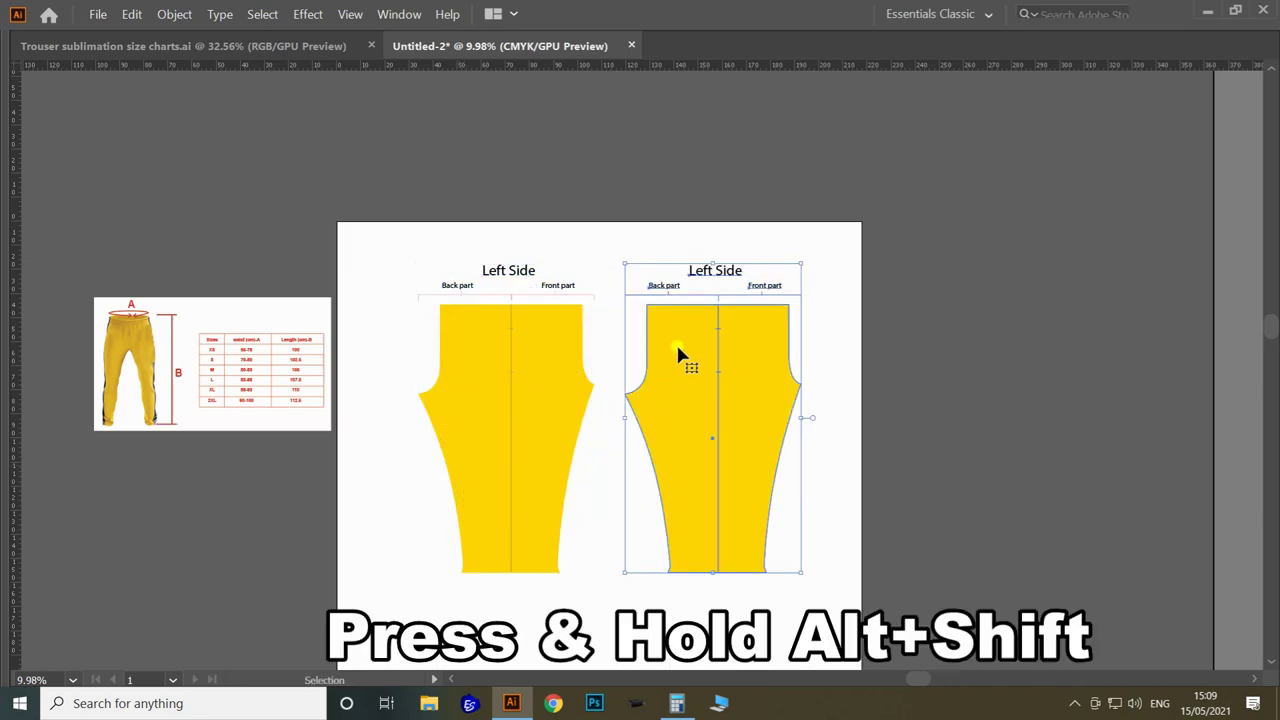
Reflect the duplicated pattern across the vertical axis
{"action": "right_click", "coordinate": [677, 349]}
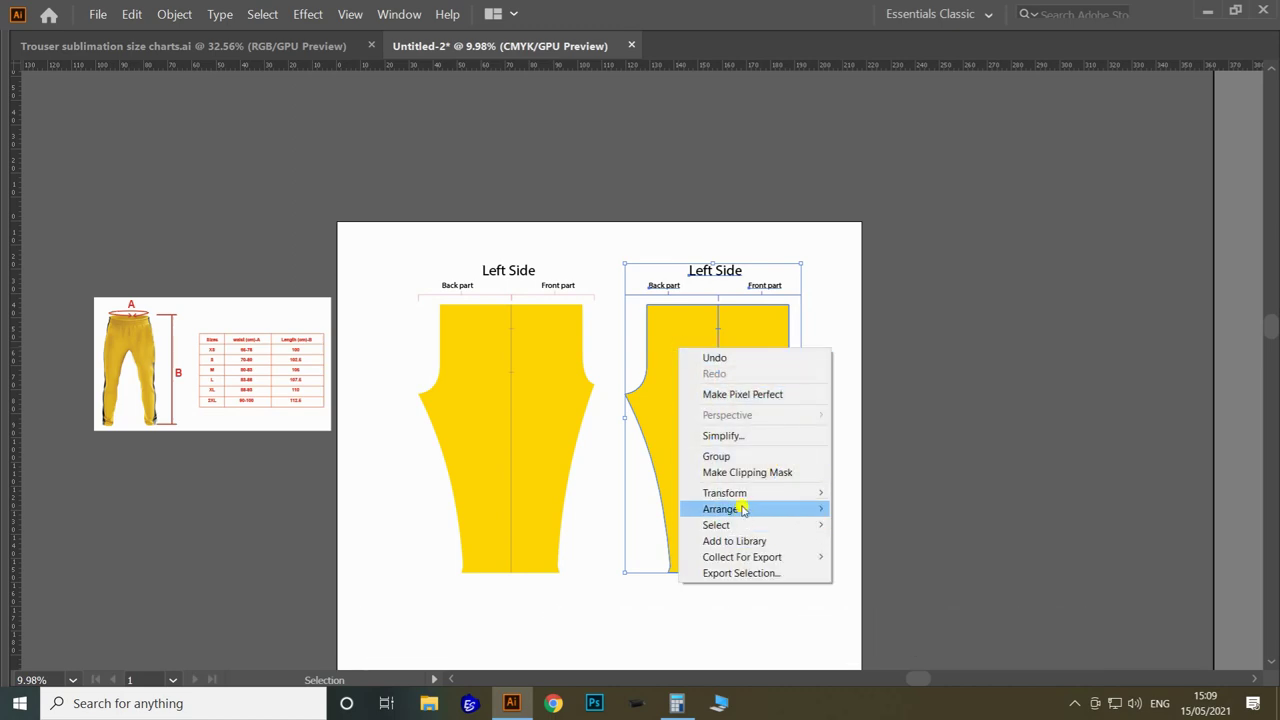
{"action": "mouse_move", "coordinate": [770, 494]}
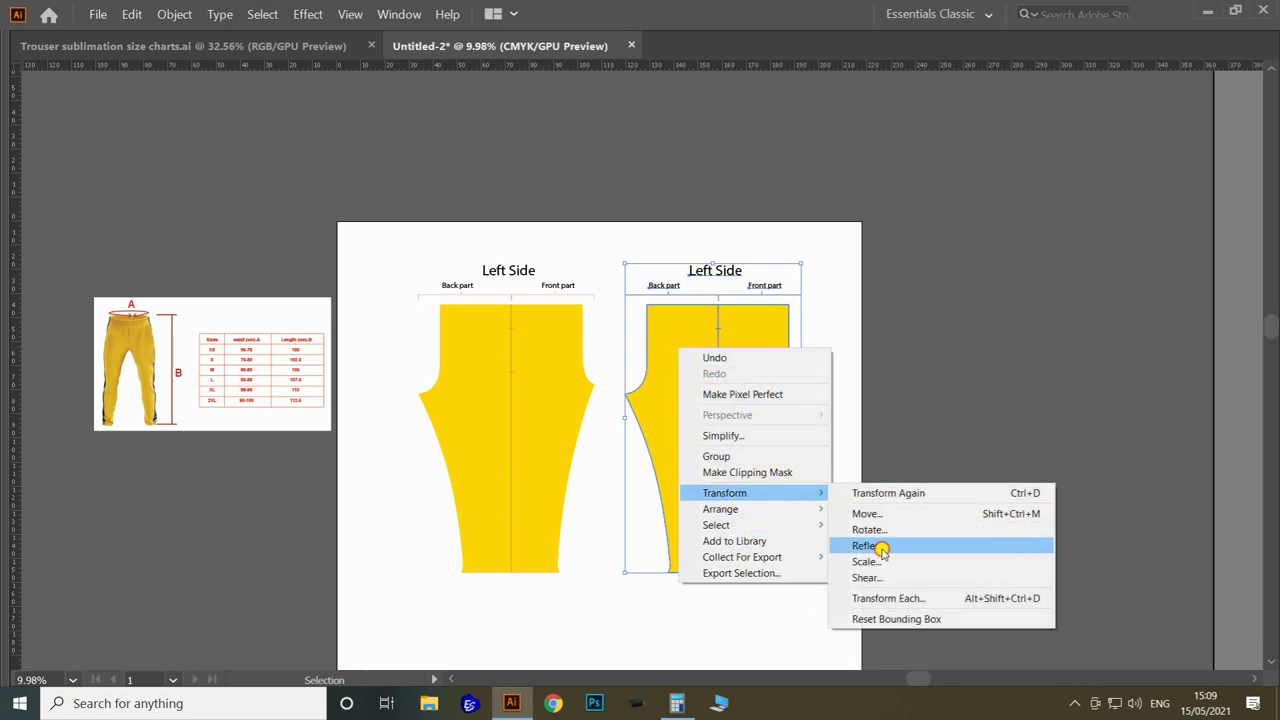
{"action": "left_click", "coordinate": [866, 546]}
{"action": "left_click", "coordinate": [684, 536]}
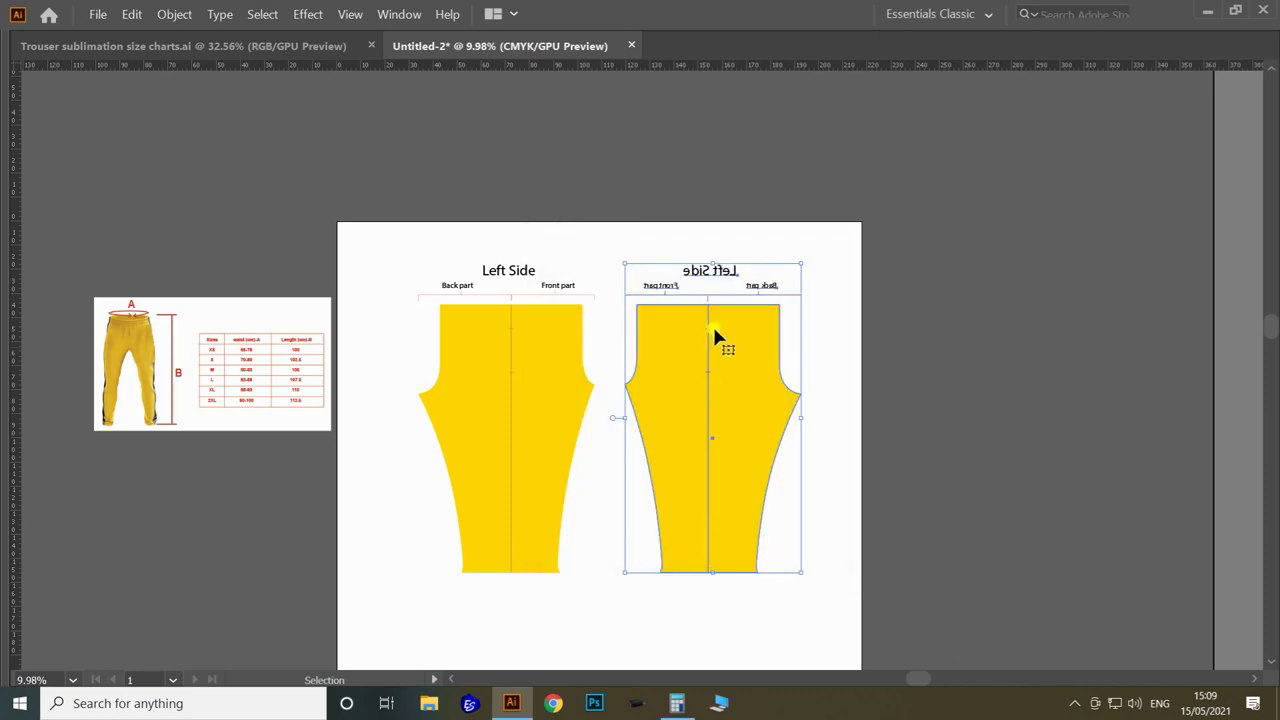
Reflect the mirrored "Left Side" title above the copied pattern horizontally so it reads normally
{"action": "left_click", "coordinate": [721, 226]}
{"action": "key", "text": "z"}
{"action": "left_click_drag", "start_coordinate": [677, 239], "coordinate": [974, 346]}
{"action": "key", "text": "a"}
{"action": "left_click", "coordinate": [868, 403]}
{"action": "key", "text": "o"}
{"action": "left_click_drag", "start_coordinate": [890, 398], "coordinate": [688, 381]}
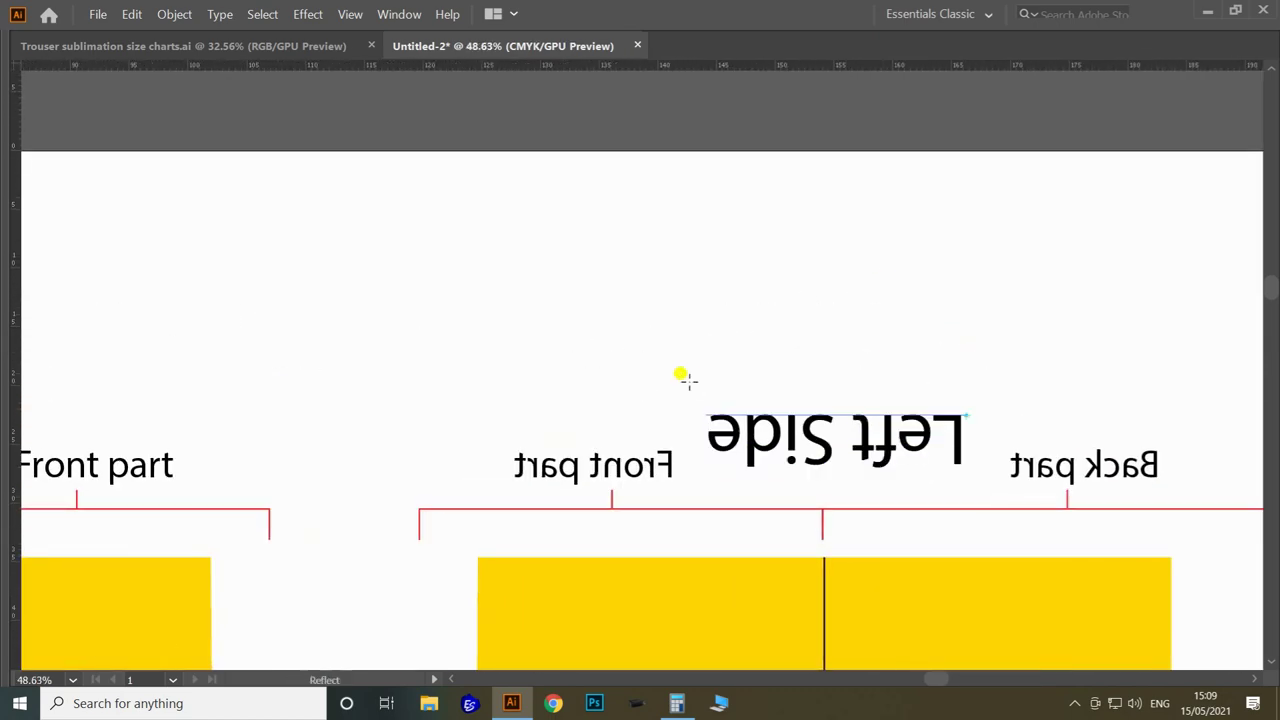
{"action": "key", "text": "ctrl+z"}
{"action": "left_click_drag", "start_coordinate": [931, 394], "coordinate": [1080, 391]}
{"action": "left_click_drag", "start_coordinate": [1122, 391], "coordinate": [871, 390]}
Reflect the mirrored "Front part" and "Back part" labels to read normally and centre them above their bracket stems
{"action": "left_click", "coordinate": [645, 466], "text": "ctrl"}
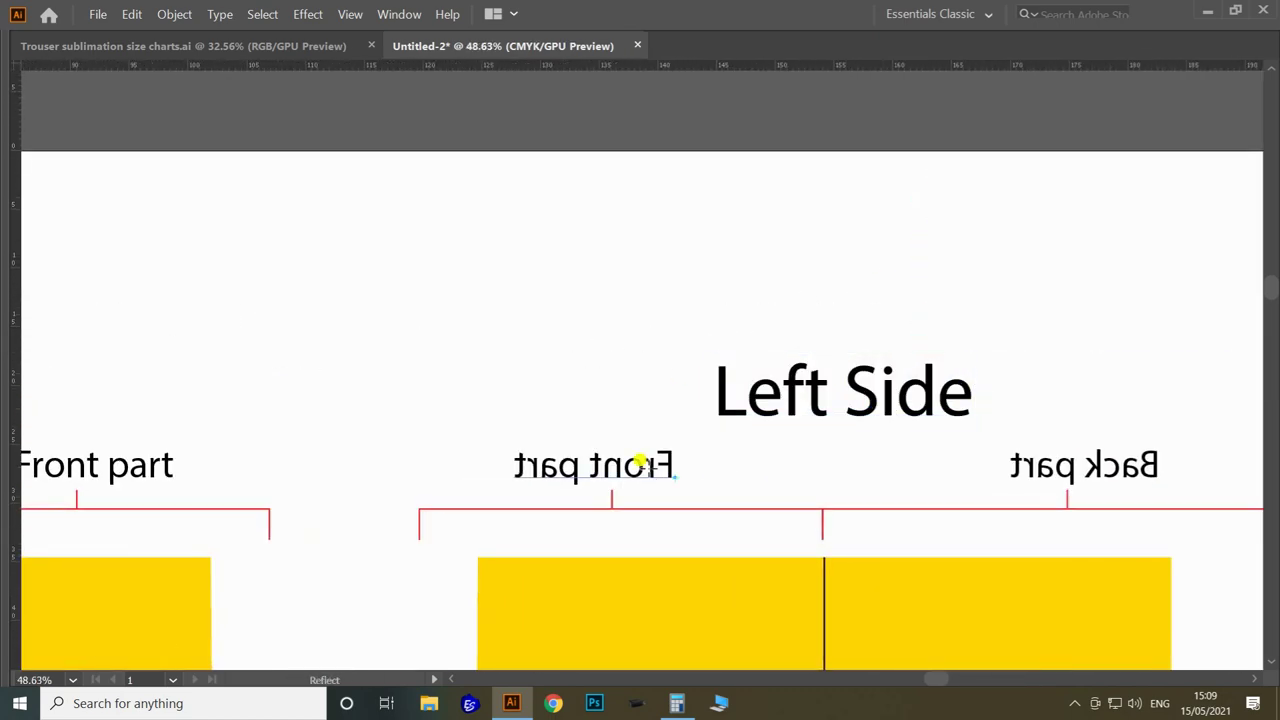
{"action": "left_click_drag", "start_coordinate": [642, 466], "coordinate": [736, 464]}
{"action": "left_click_drag", "start_coordinate": [736, 463], "coordinate": [590, 461]}
{"action": "left_click_drag", "start_coordinate": [1090, 462], "coordinate": [830, 440]}
{"action": "left_click", "coordinate": [651, 451], "text": "ctrl"}
{"action": "left_click_drag", "start_coordinate": [651, 453], "coordinate": [870, 456]}
{"action": "left_click_drag", "start_coordinate": [872, 456], "coordinate": [677, 458]}
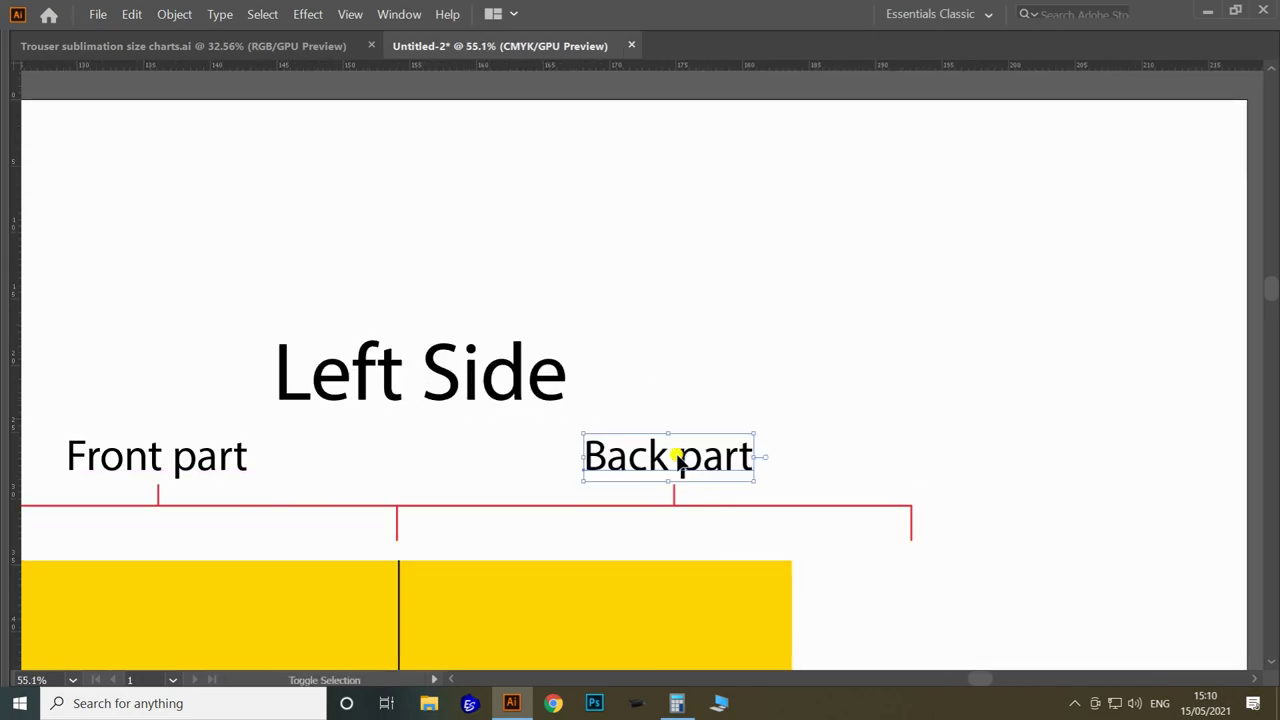
Change the title above the mirrored pattern to "Right Side"
{"action": "scroll", "coordinate": [563, 366], "scroll_direction": "down", "scroll_amount": 3}
{"action": "double_click", "coordinate": [540, 382]}
{"action": "type", "text": "Right Side"}
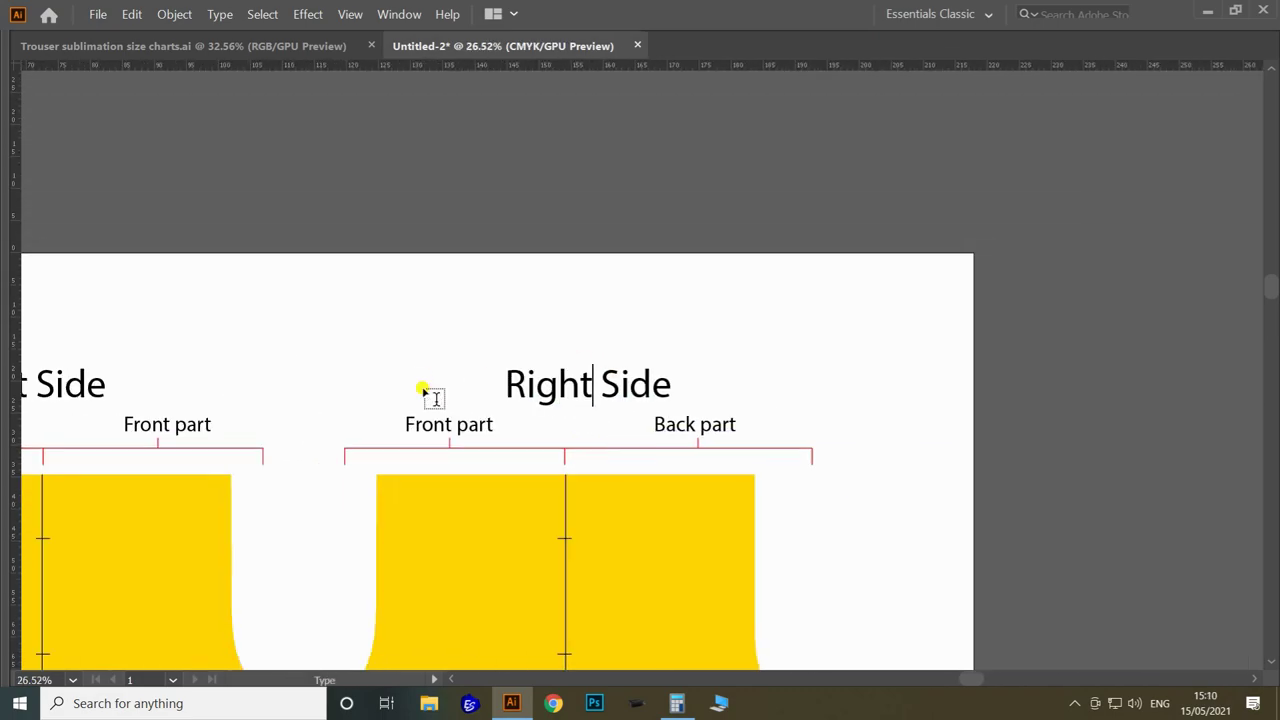
{"action": "key", "text": "Escape"}
Open the blue trouser image Untitled-1 from the Desktop
{"action": "key", "text": "z"}
{"action": "left_click_drag", "start_coordinate": [510, 340], "coordinate": [603, 425]}
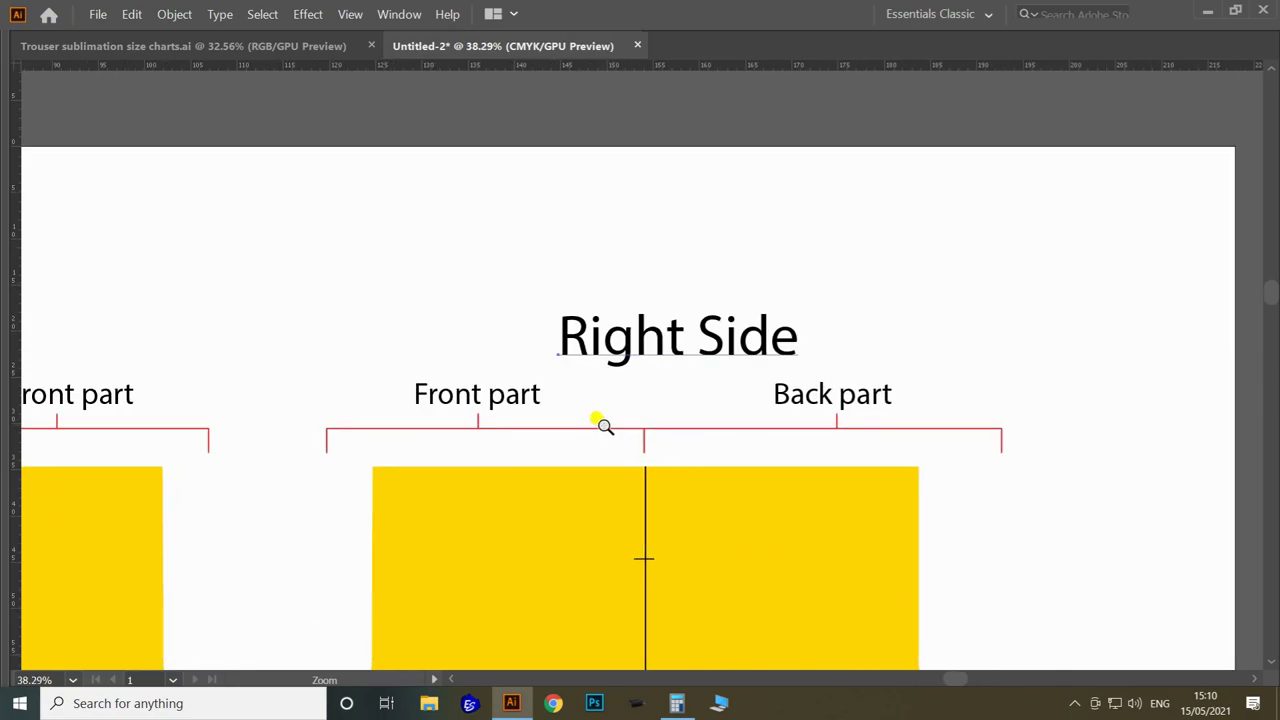
{"action": "scroll", "coordinate": [605, 427], "scroll_direction": "down", "scroll_amount": 4}
{"action": "scroll", "coordinate": [614, 306], "scroll_direction": "up", "scroll_amount": 2}
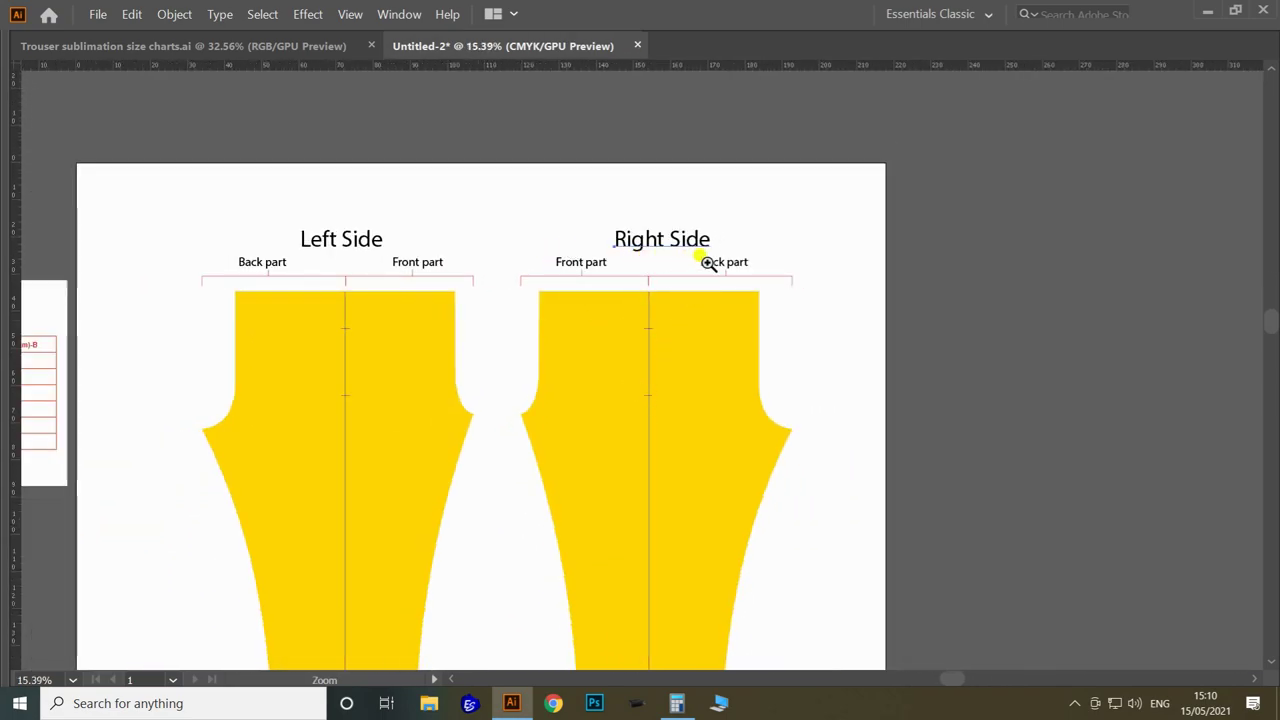
{"action": "scroll", "coordinate": [711, 477], "scroll_direction": "down", "scroll_amount": 4}
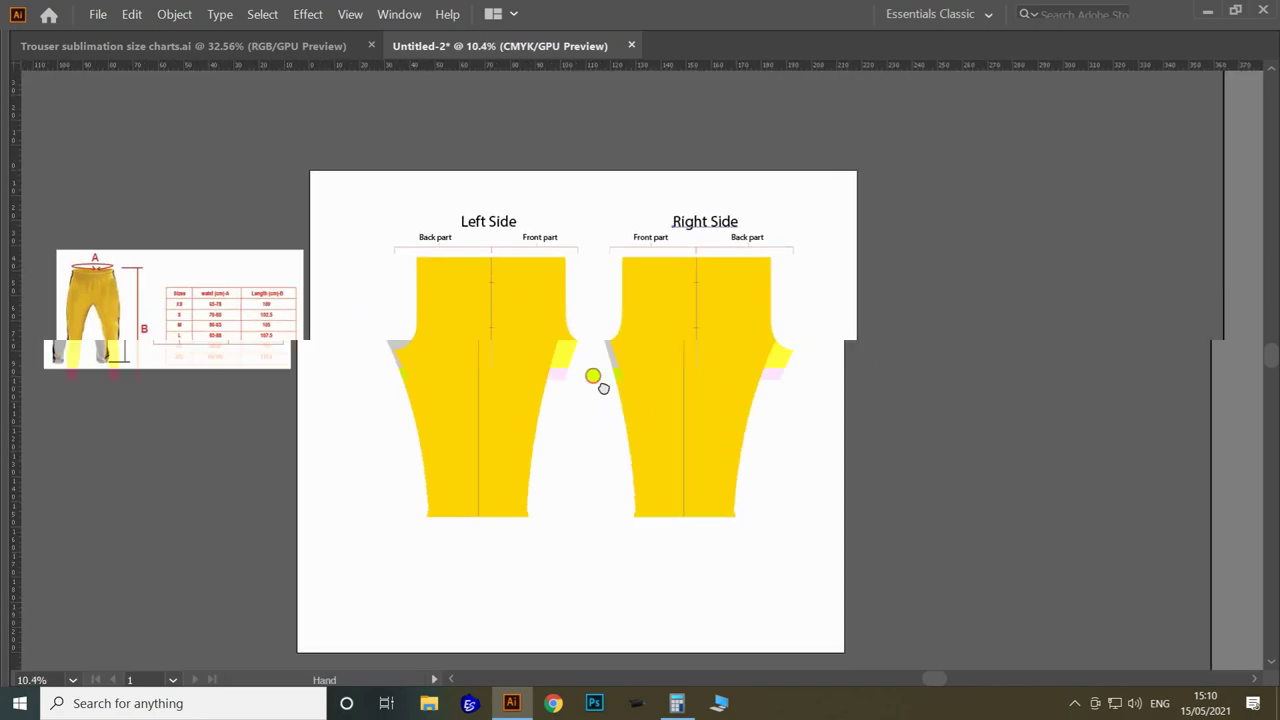
{"action": "key", "text": "v"}
{"action": "left_click", "coordinate": [97, 15]}
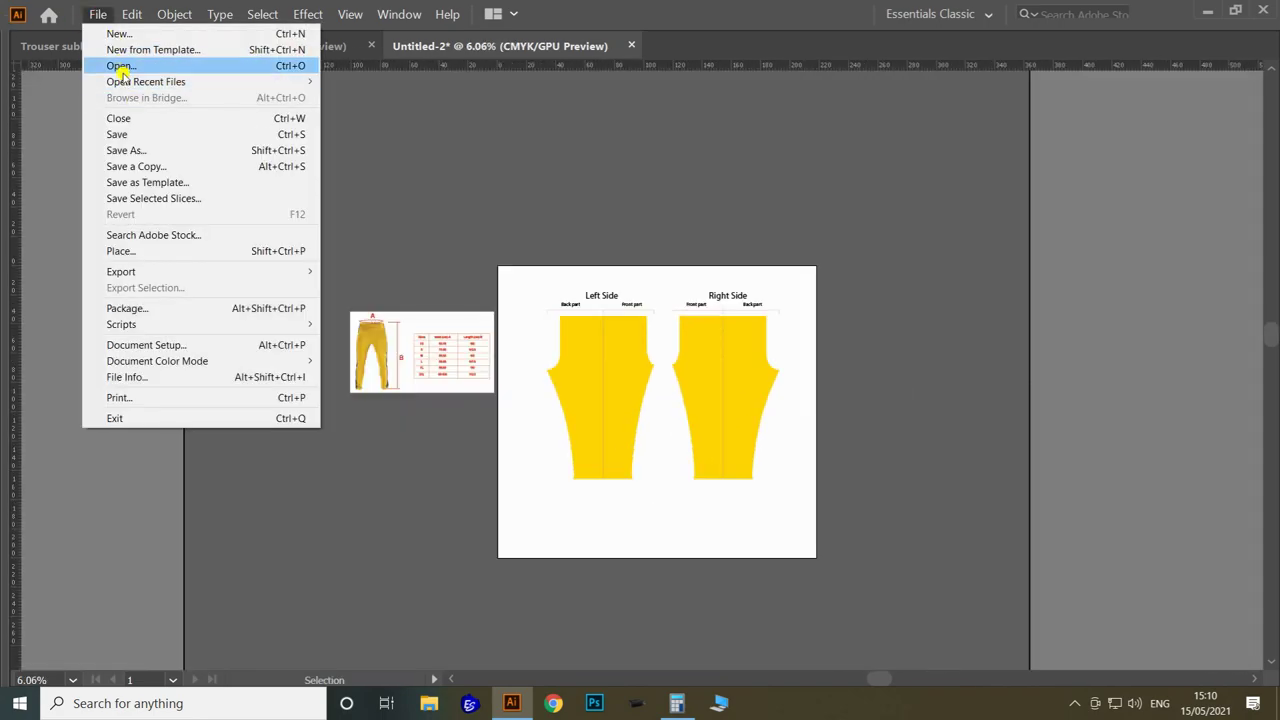
{"action": "left_click", "coordinate": [119, 66]}
{"action": "left_click", "coordinate": [361, 136]}
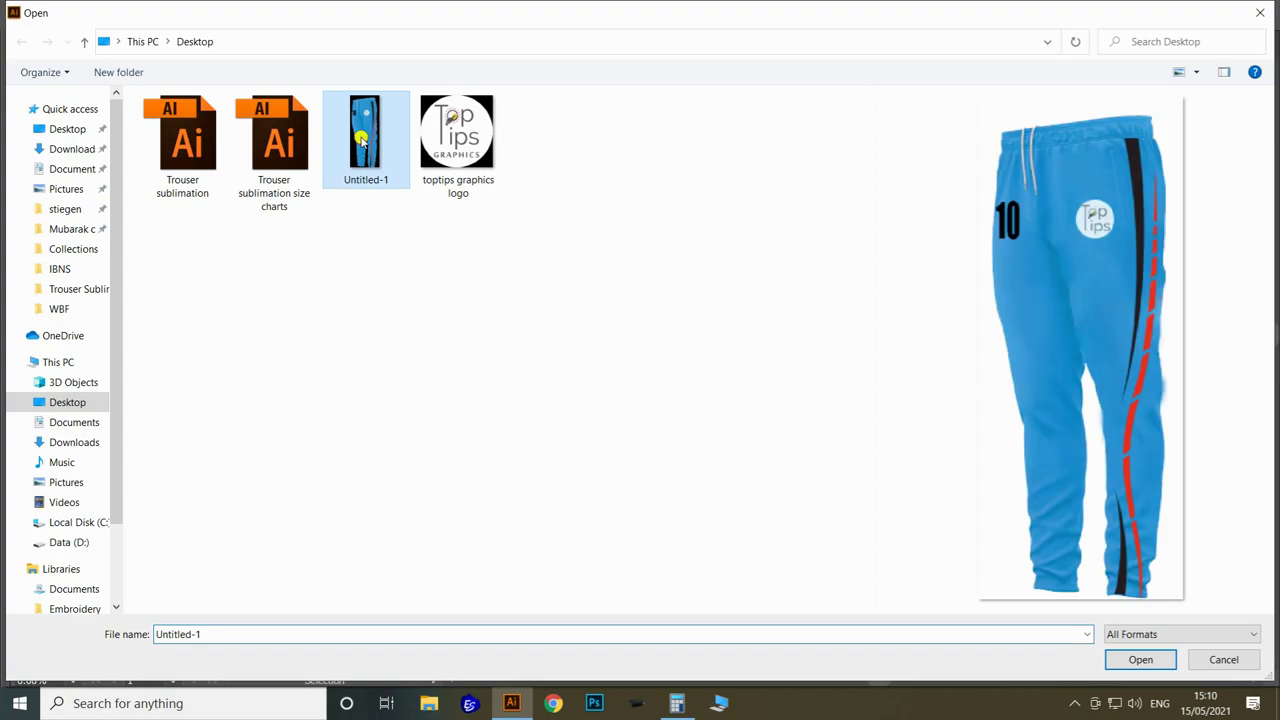
{"action": "double_click", "coordinate": [361, 136]}
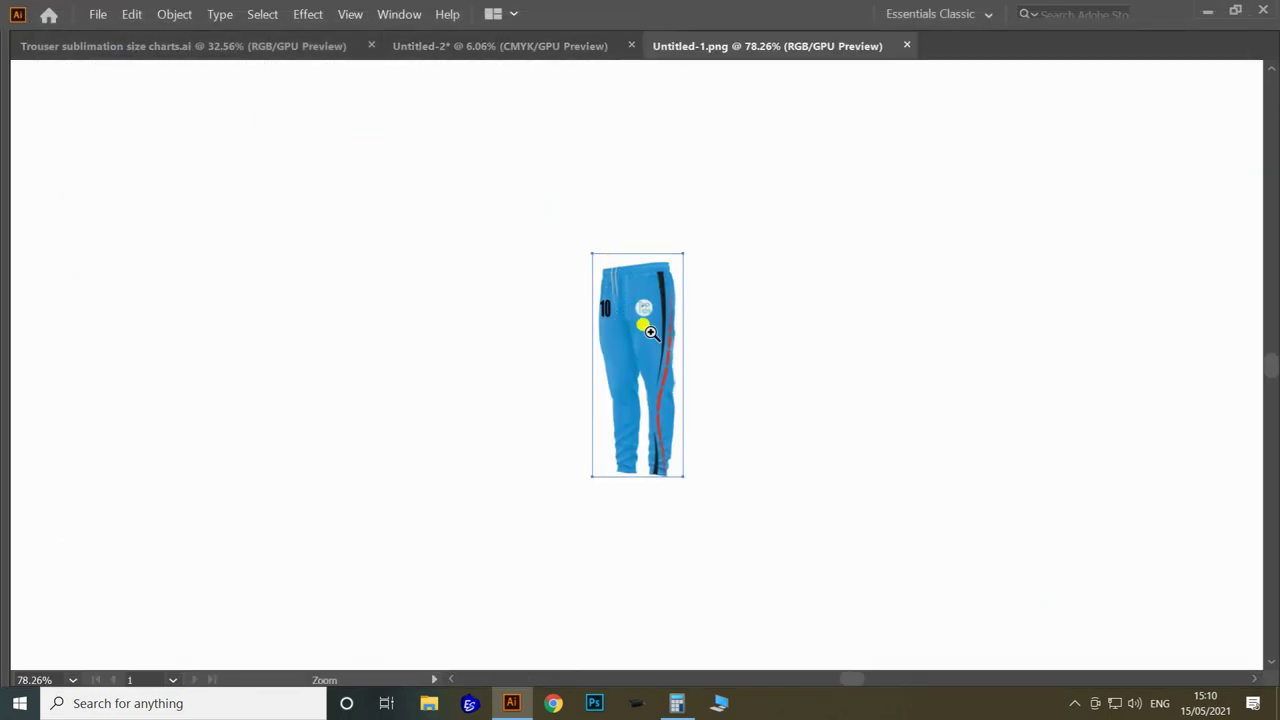
Copy the trouser image to the clipboard, remove it from its document, and close that document without saving
{"action": "key", "text": "ctrl+c"}
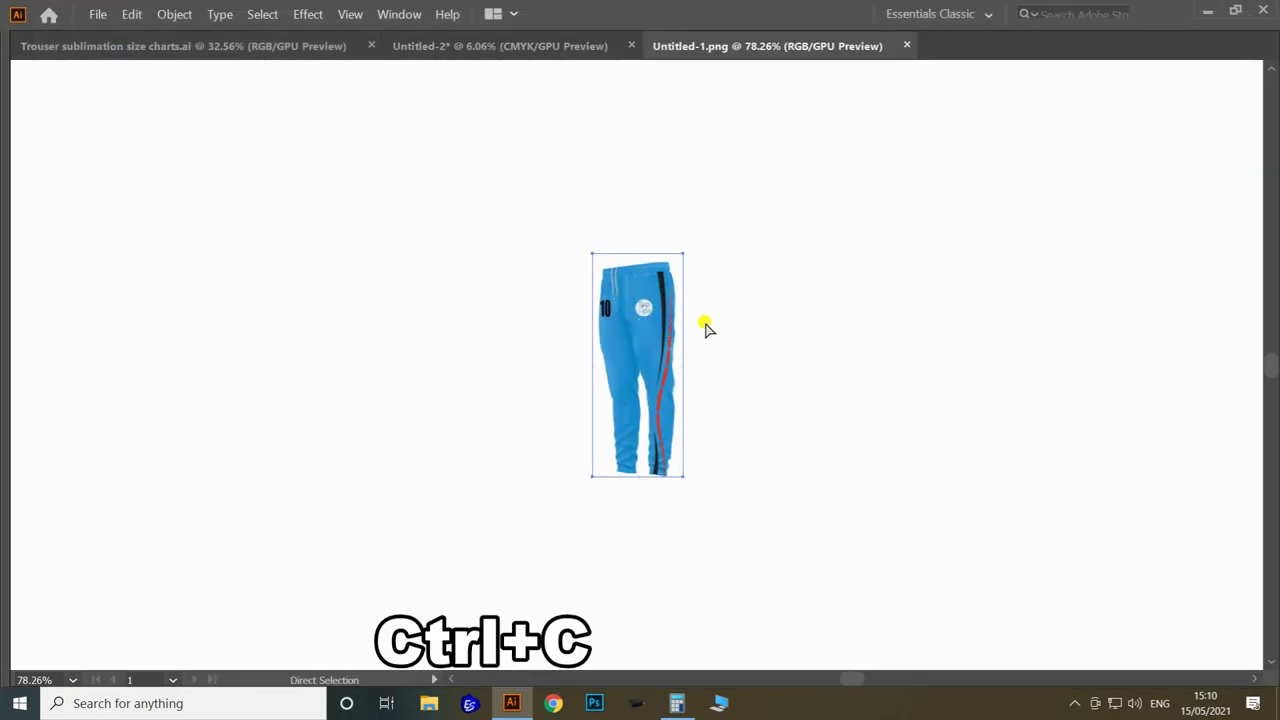
{"action": "key", "text": "Delete"}
{"action": "key", "text": "ctrl+w"}
{"action": "left_click", "coordinate": [735, 377]}
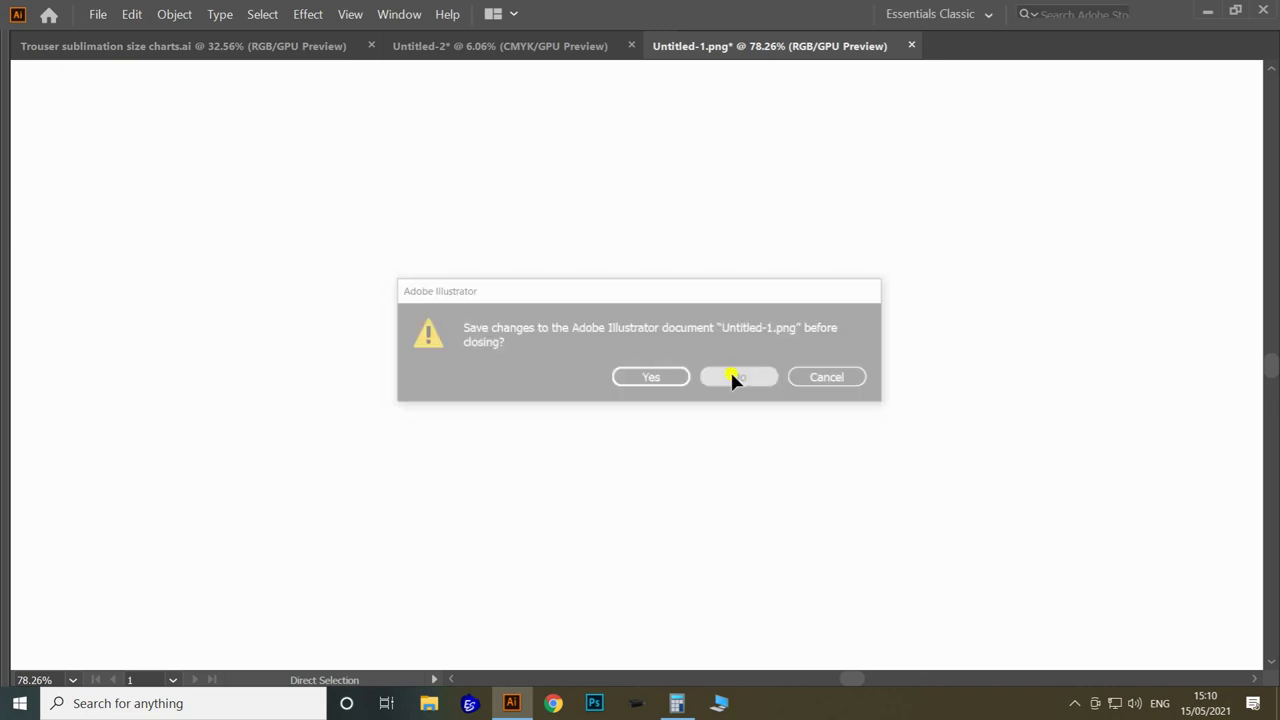
Paste the trouser image into the pattern document, place it below the size chart, and enlarge it slightly
{"action": "left_click_drag", "start_coordinate": [565, 531], "coordinate": [766, 526]}
{"action": "key", "text": "ctrl+v"}
{"action": "left_click_drag", "start_coordinate": [686, 411], "coordinate": [432, 466]}
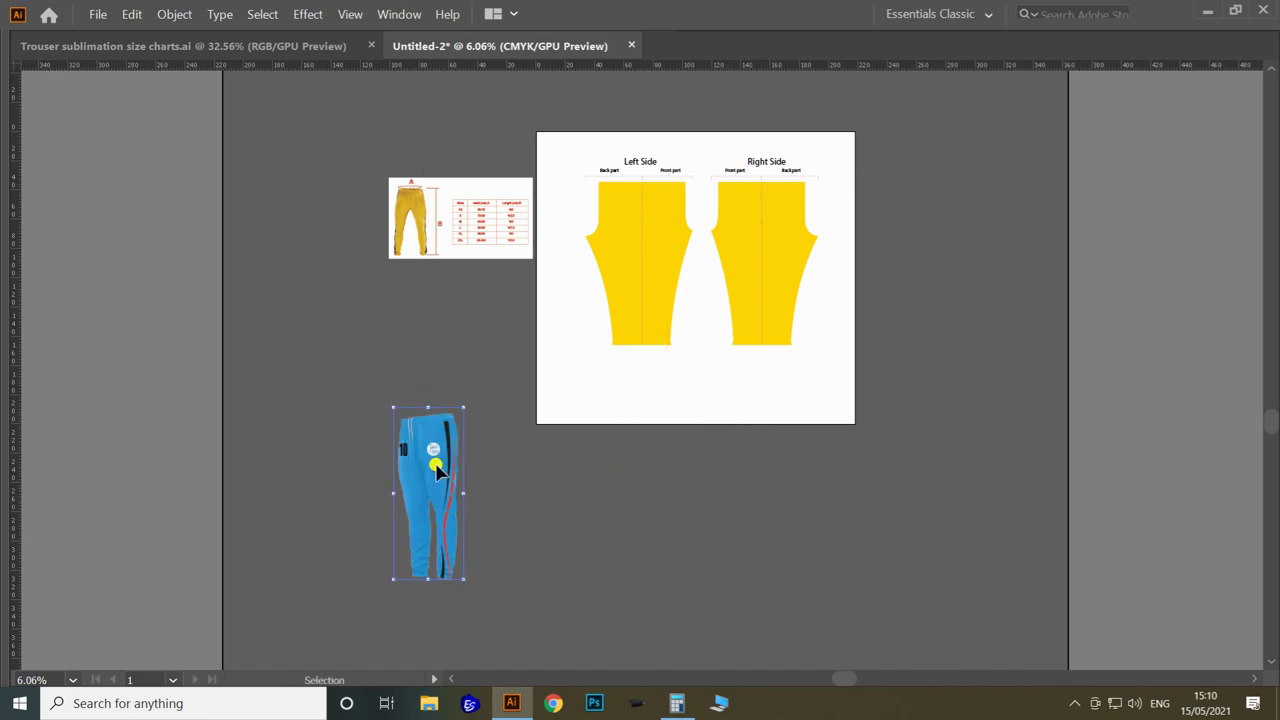
{"action": "scroll", "coordinate": [491, 477], "scroll_direction": "up", "scroll_amount": 2}
{"action": "left_click_drag", "start_coordinate": [468, 614], "coordinate": [483, 629]}
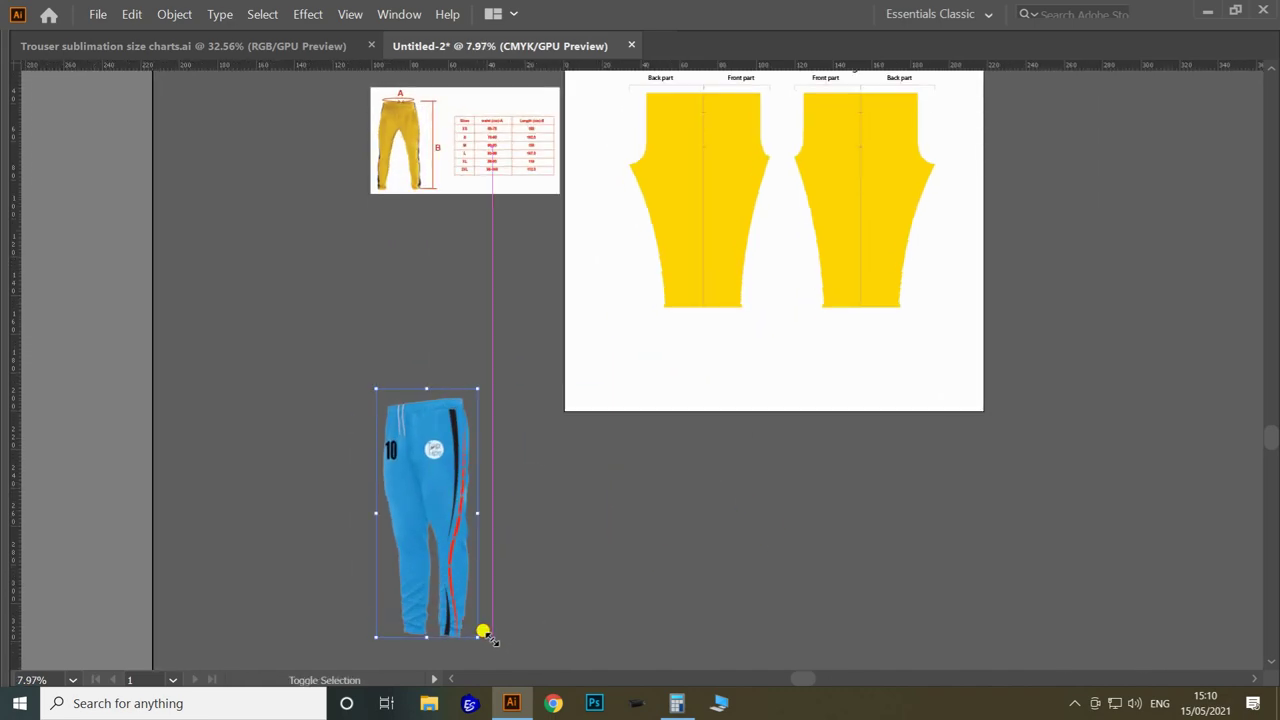
{"action": "left_click_drag", "start_coordinate": [532, 500], "coordinate": [414, 517]}
Extend the artboard downward and place a copy of the Right Side pattern directly below the original
{"action": "left_click_drag", "start_coordinate": [631, 462], "coordinate": [594, 451]}
{"action": "left_click_drag", "start_coordinate": [518, 200], "coordinate": [626, 418]}
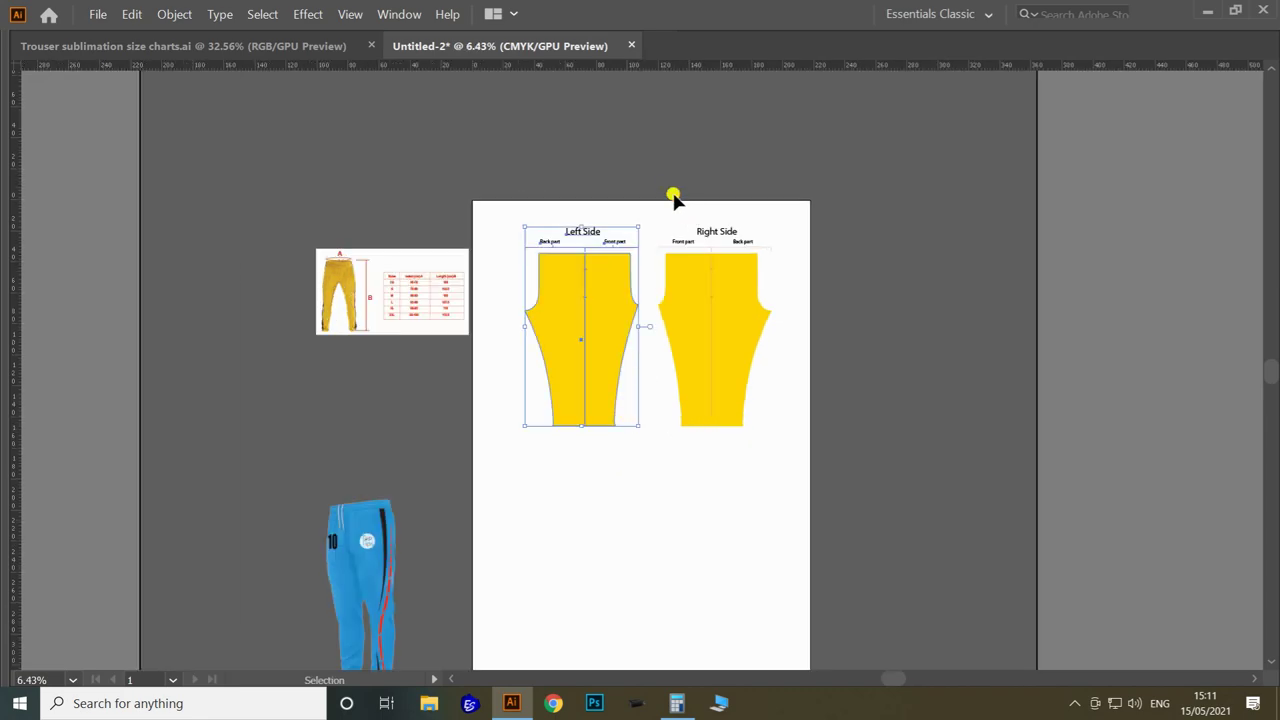
{"action": "left_click", "coordinate": [749, 366]}
{"action": "left_click_drag", "start_coordinate": [717, 289], "coordinate": [731, 529]}
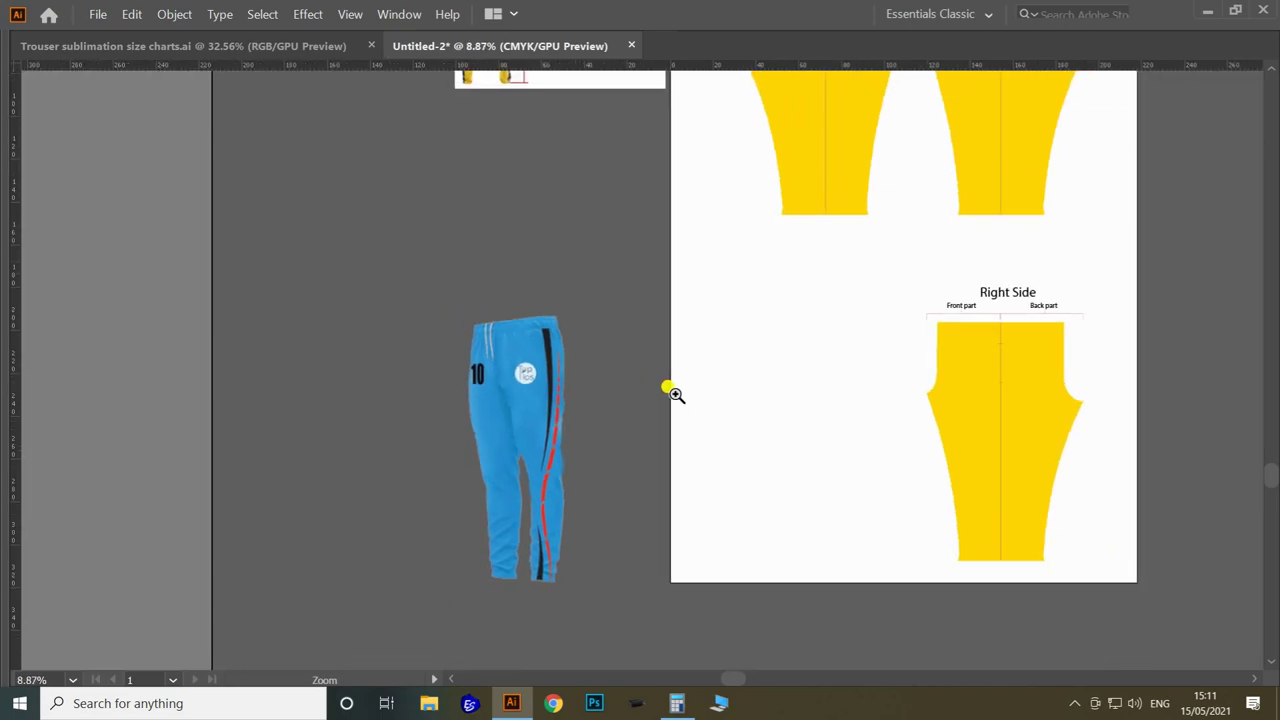
Delete the title, part labels and red brackets above the lower pattern copy
{"action": "left_click_drag", "start_coordinate": [668, 386], "coordinate": [460, 386]}
{"action": "key", "text": "v"}
{"action": "left_click_drag", "start_coordinate": [595, 271], "coordinate": [821, 310]}
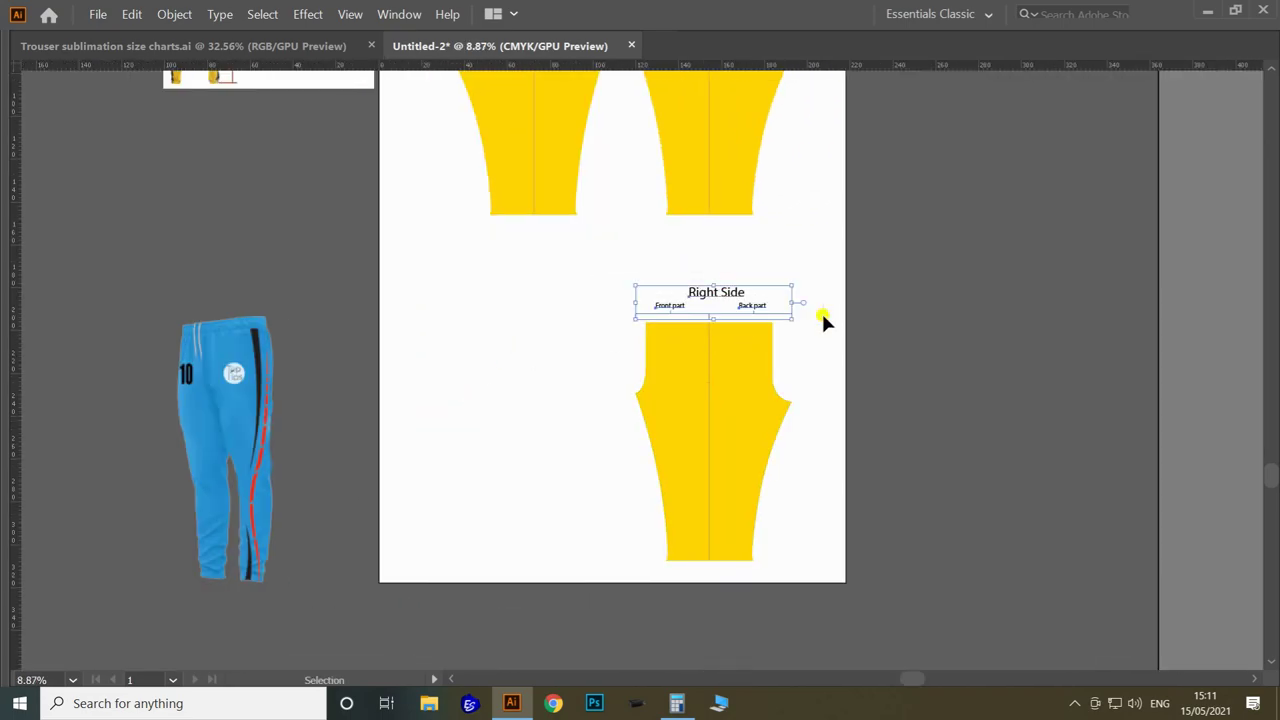
{"action": "key", "text": "Delete"}
Recolour the lower pattern copy with the blue sampled from the trouser image
{"action": "key", "text": "a"}
{"action": "left_click", "coordinate": [733, 366]}
{"action": "key", "text": "Tab"}
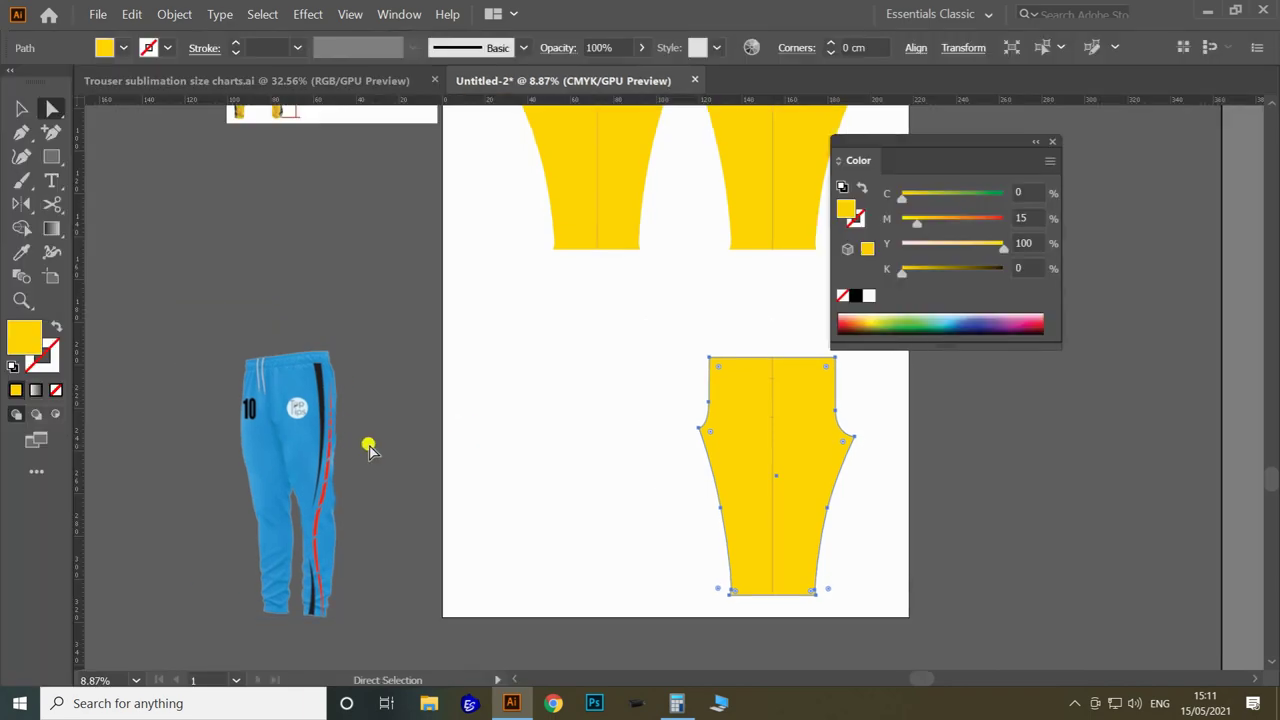
{"action": "left_click", "coordinate": [1050, 143]}
{"action": "left_click", "coordinate": [22, 254]}
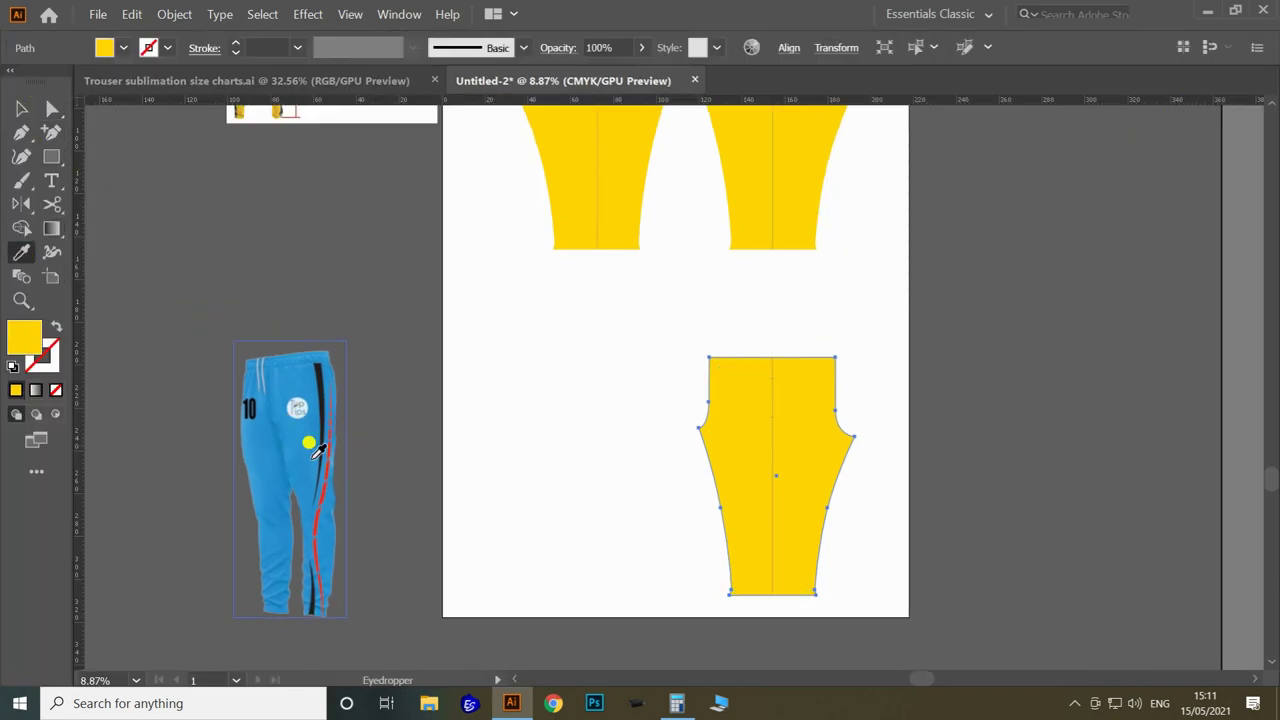
{"action": "left_click", "coordinate": [313, 457]}
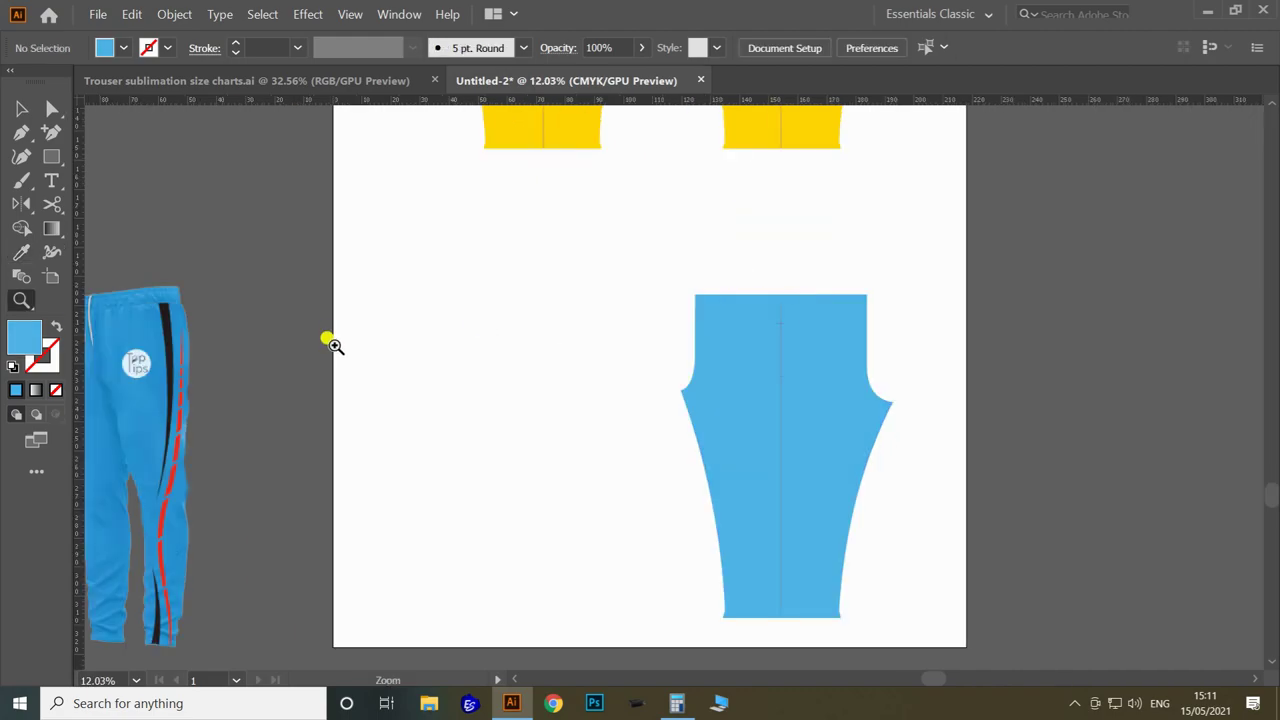
Move the trouser image onto the artboard, just left of the blue pattern piece
{"action": "scroll", "coordinate": [390, 354], "scroll_direction": "left", "scroll_amount": 2}
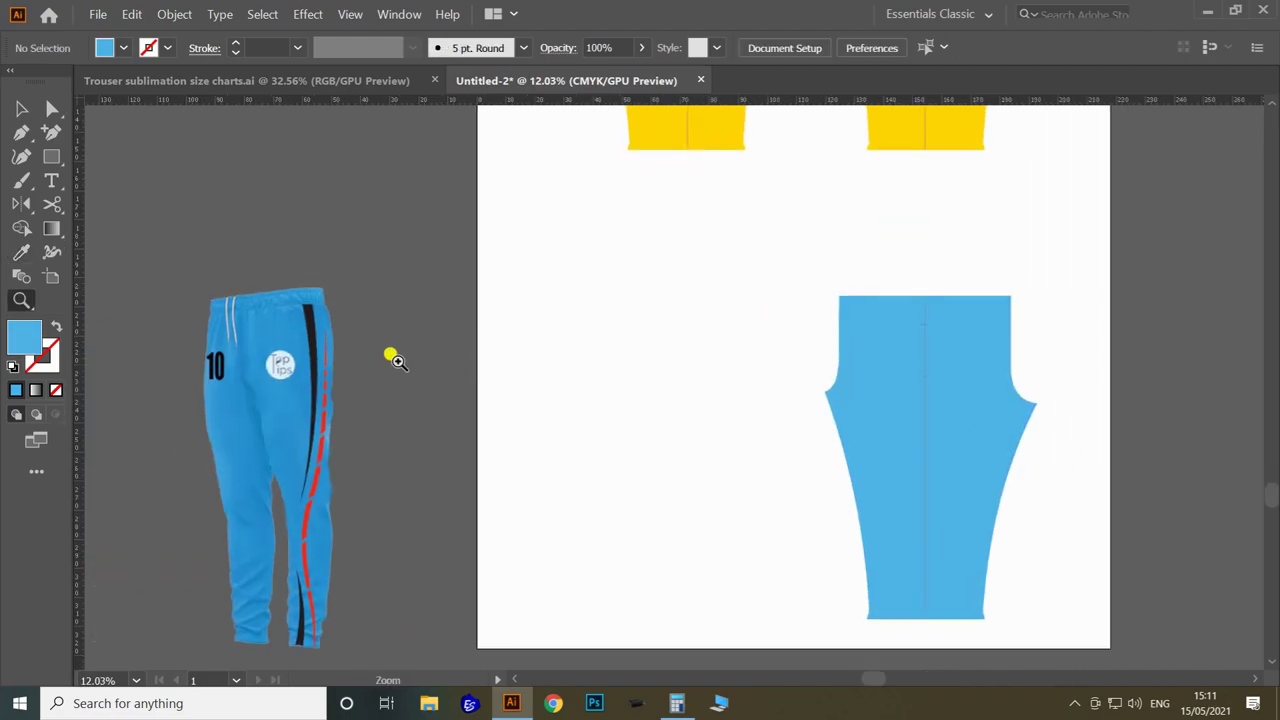
{"action": "key", "text": "v"}
{"action": "left_click_drag", "start_coordinate": [331, 362], "coordinate": [628, 358]}
{"action": "key", "text": "z"}
{"action": "left_click_drag", "start_coordinate": [587, 301], "coordinate": [700, 352]}
{"action": "left_click_drag", "start_coordinate": [788, 355], "coordinate": [487, 286]}
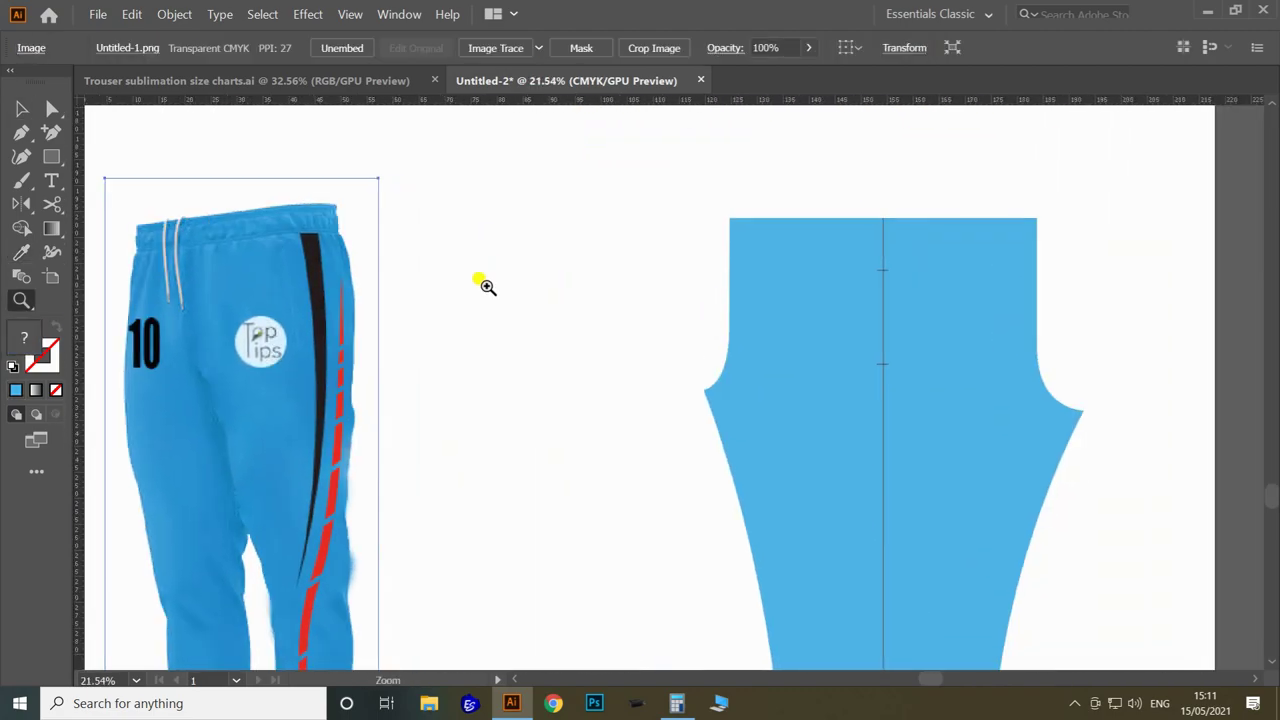
{"action": "key", "text": "v"}
{"action": "left_click_drag", "start_coordinate": [308, 306], "coordinate": [496, 306]}
{"action": "key", "text": "z"}
{"action": "left_click_drag", "start_coordinate": [626, 228], "coordinate": [597, 339]}
Add a horizontal guide at the blue pattern's upper tick and lower the trouser image until its black stripe starts there
{"action": "key", "text": "space"}
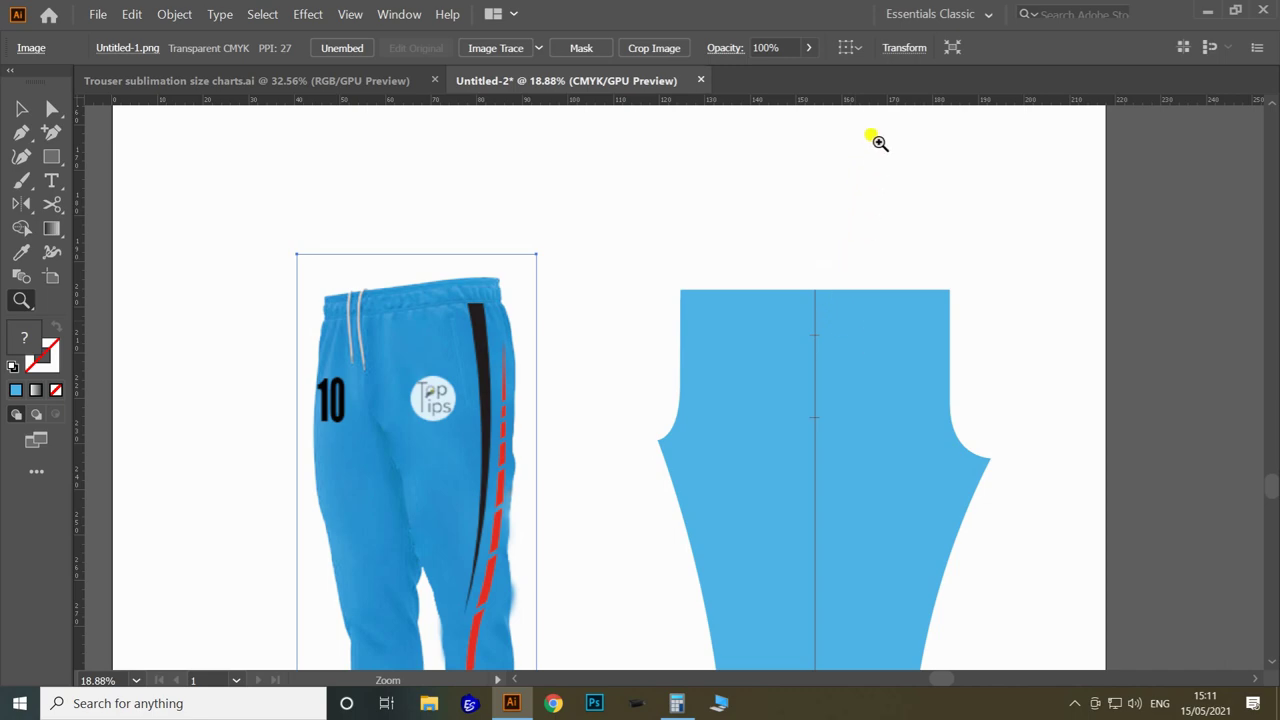
{"action": "left_click_drag", "start_coordinate": [981, 343], "coordinate": [974, 334]}
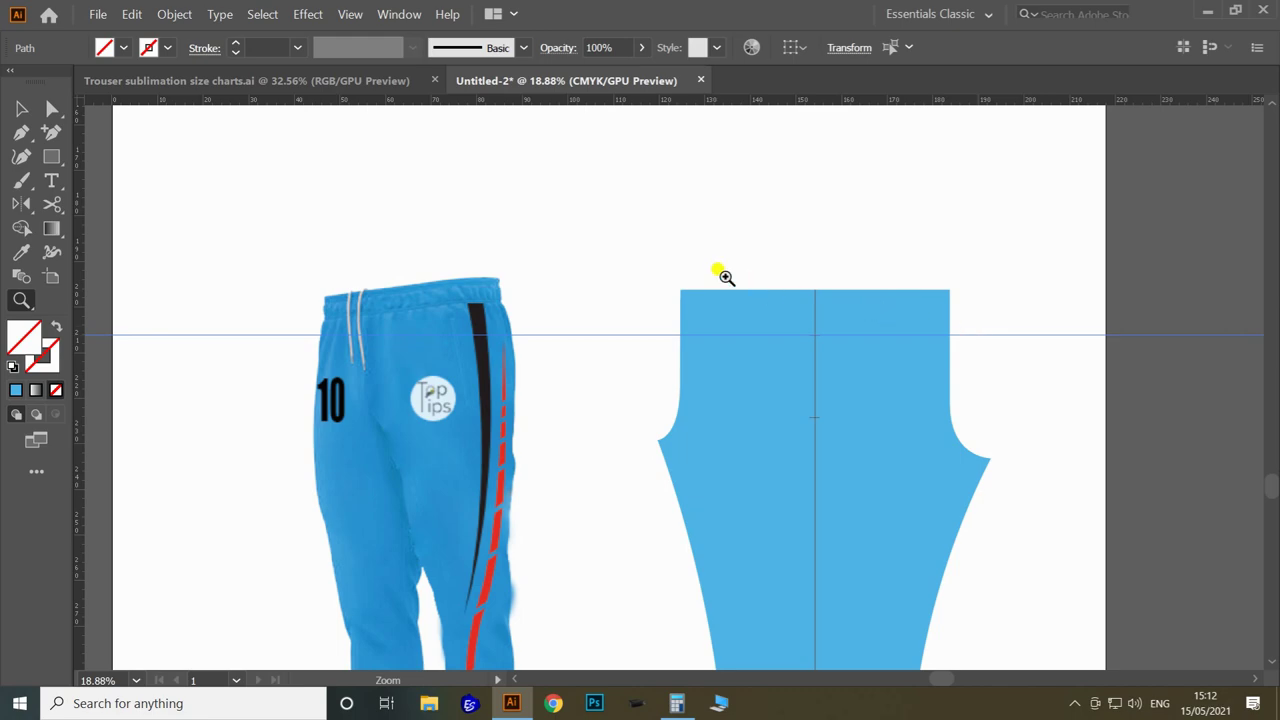
{"action": "key", "text": "v"}
{"action": "left_click_drag", "start_coordinate": [507, 378], "coordinate": [432, 412]}
{"action": "key", "text": "z"}
{"action": "left_click_drag", "start_coordinate": [614, 489], "coordinate": [592, 428]}
{"action": "key", "text": "v"}
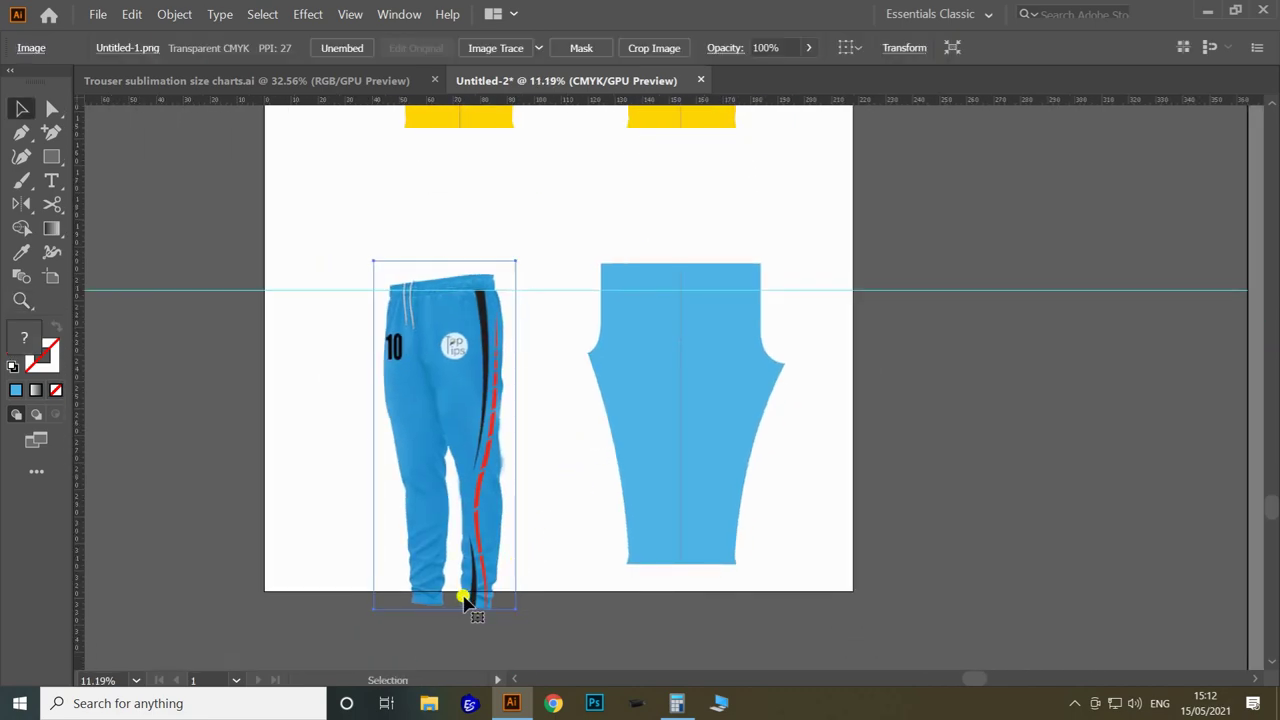
Add a horizontal guide at the blue pattern's hem and adjust the trouser image's height so its hem meets that guide
{"action": "left_click_drag", "start_coordinate": [657, 103], "coordinate": [654, 565]}
{"action": "left_click_drag", "start_coordinate": [444, 607], "coordinate": [451, 566]}
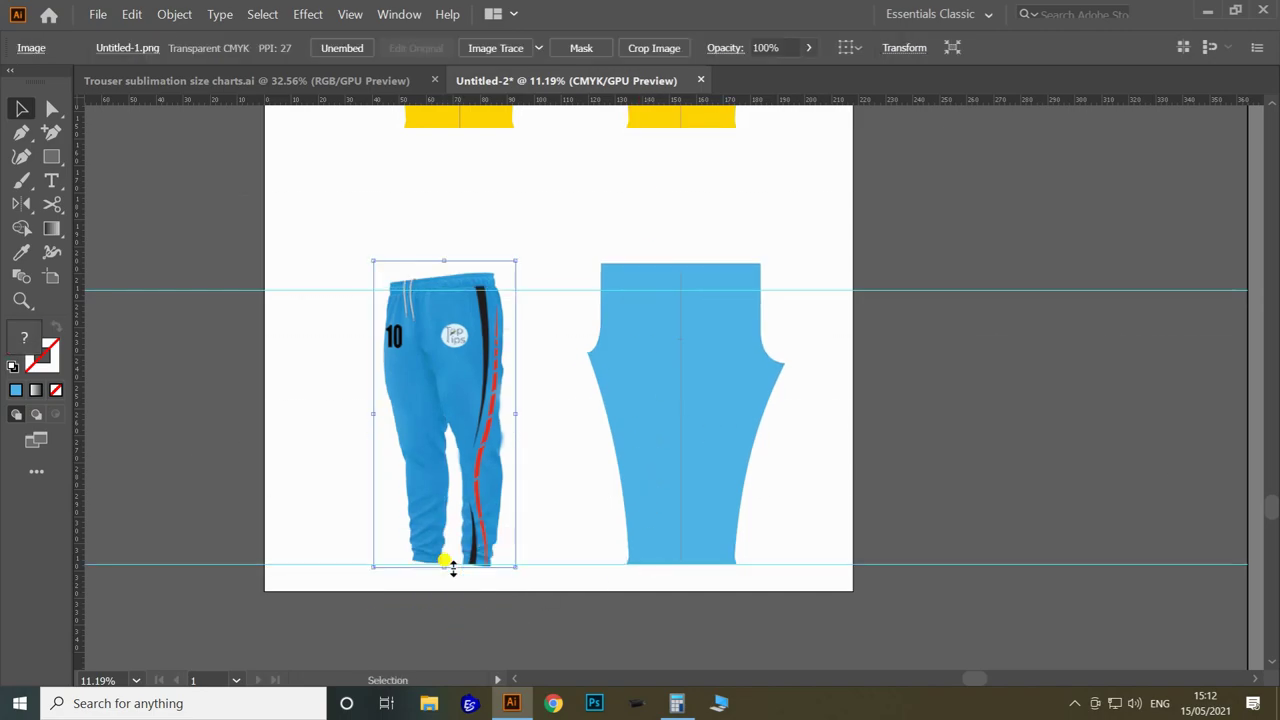
{"action": "key", "text": "z"}
{"action": "key", "text": "v"}
{"action": "mouse_move", "coordinate": [446, 259]}
{"action": "left_mouse_down"}
{"action": "mouse_move", "coordinate": [494, 275]}
{"action": "mouse_move", "coordinate": [447, 276]}
{"action": "left_mouse_up"}
{"action": "key", "text": "z"}
{"action": "left_click_drag", "start_coordinate": [592, 244], "coordinate": [542, 258]}
{"action": "key", "text": "v"}
{"action": "left_click", "coordinate": [638, 222]}
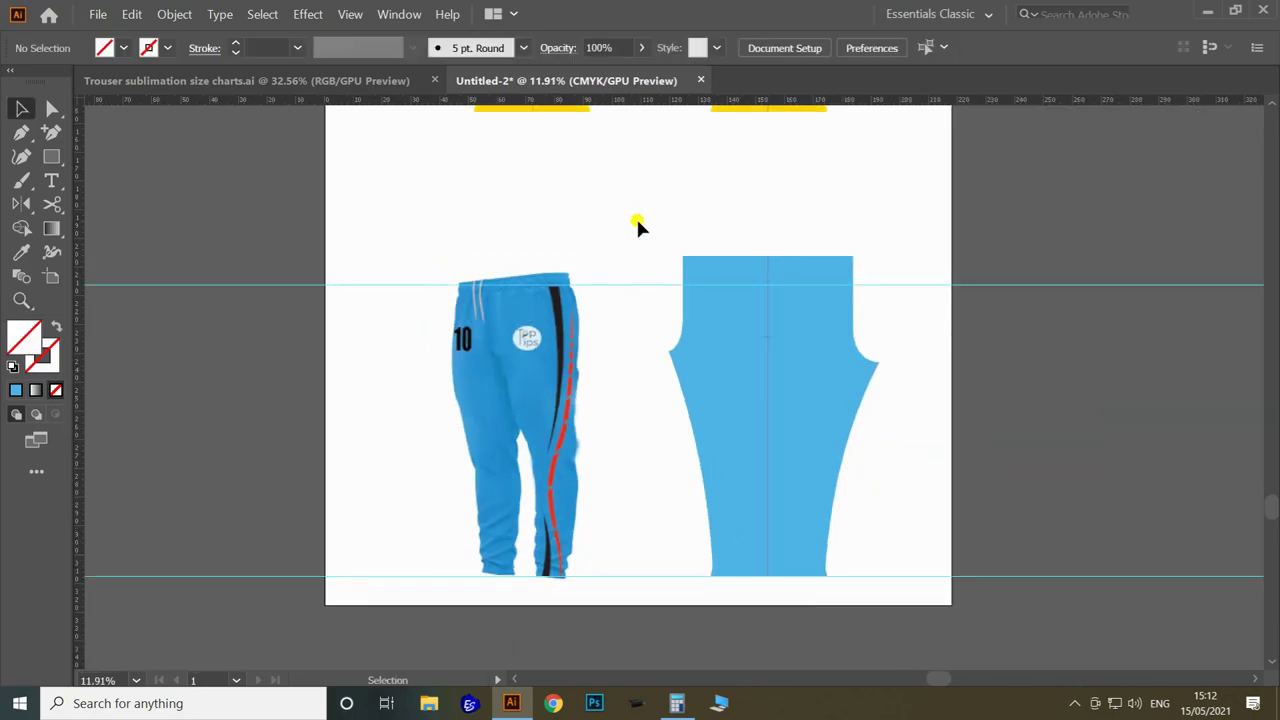
Add a guide at the lower tip of the image's upper black stripe and draw a matching curve on the pattern between the guides
{"action": "key", "text": "z"}
{"action": "left_click_drag", "start_coordinate": [790, 225], "coordinate": [812, 340]}
{"action": "left_click_drag", "start_coordinate": [862, 100], "coordinate": [809, 537]}
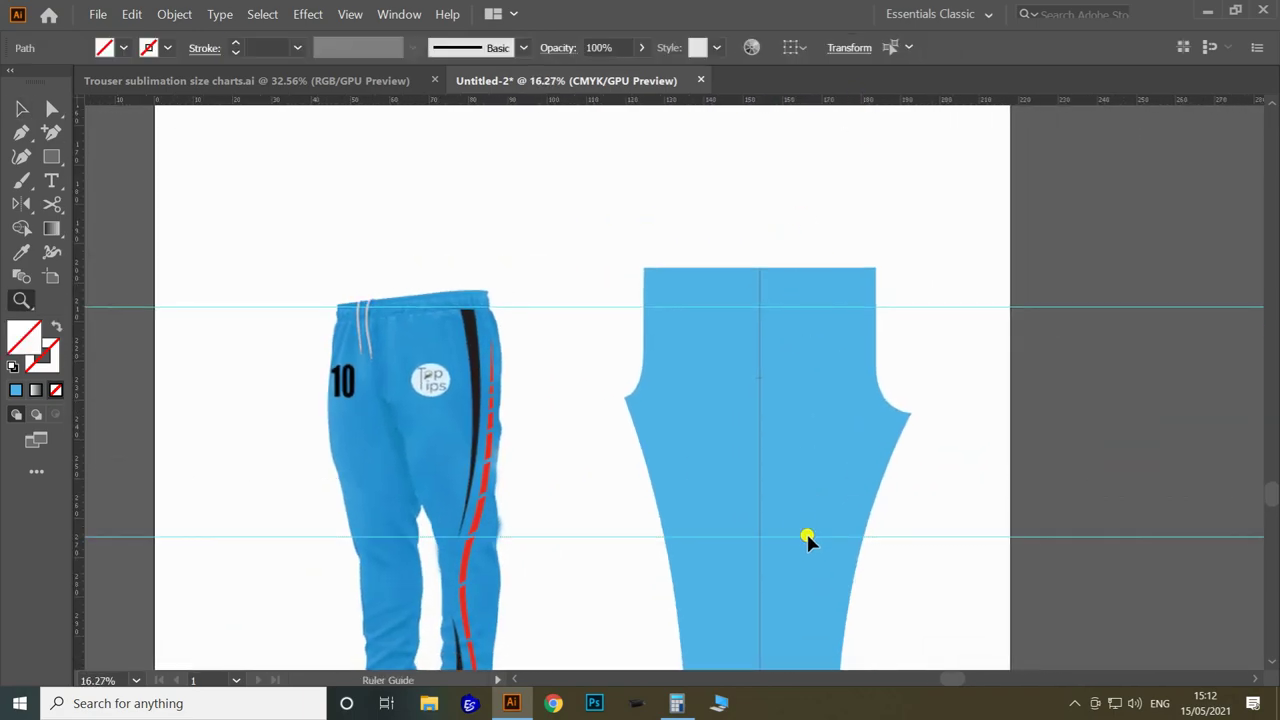
{"action": "key", "text": "p"}
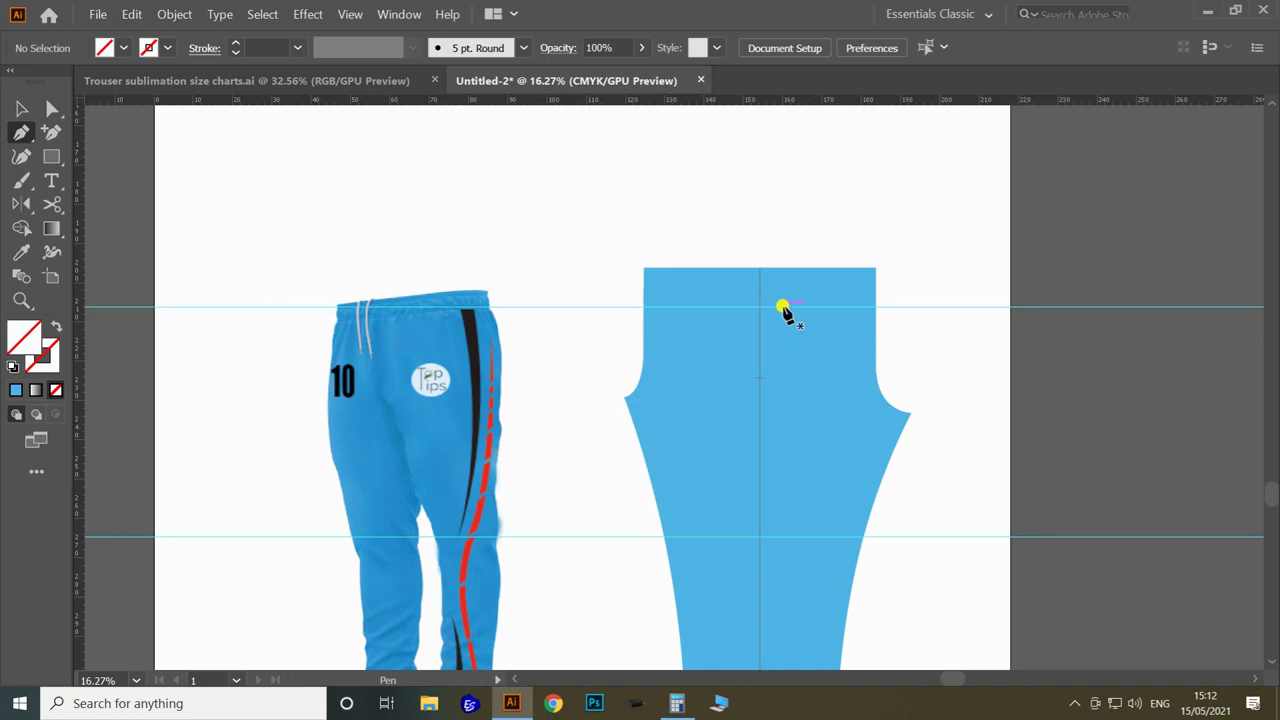
{"action": "left_click", "coordinate": [784, 307]}
{"action": "left_click_drag", "start_coordinate": [745, 541], "coordinate": [686, 629]}
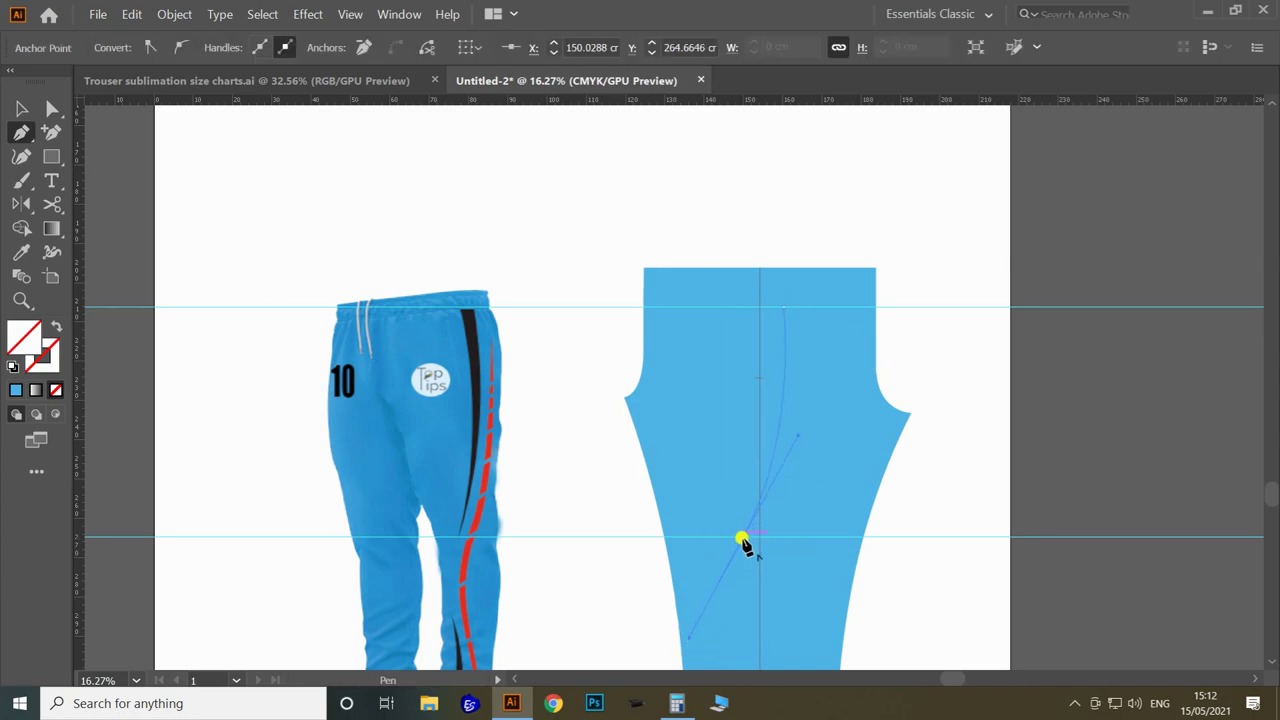
{"action": "left_click", "coordinate": [743, 543]}
Sample the black of the trouser image's stripe and apply it as the new curve's stroke with no fill
{"action": "key", "text": "i"}
{"action": "left_click", "coordinate": [468, 330]}
{"action": "key", "text": "shift+x"}
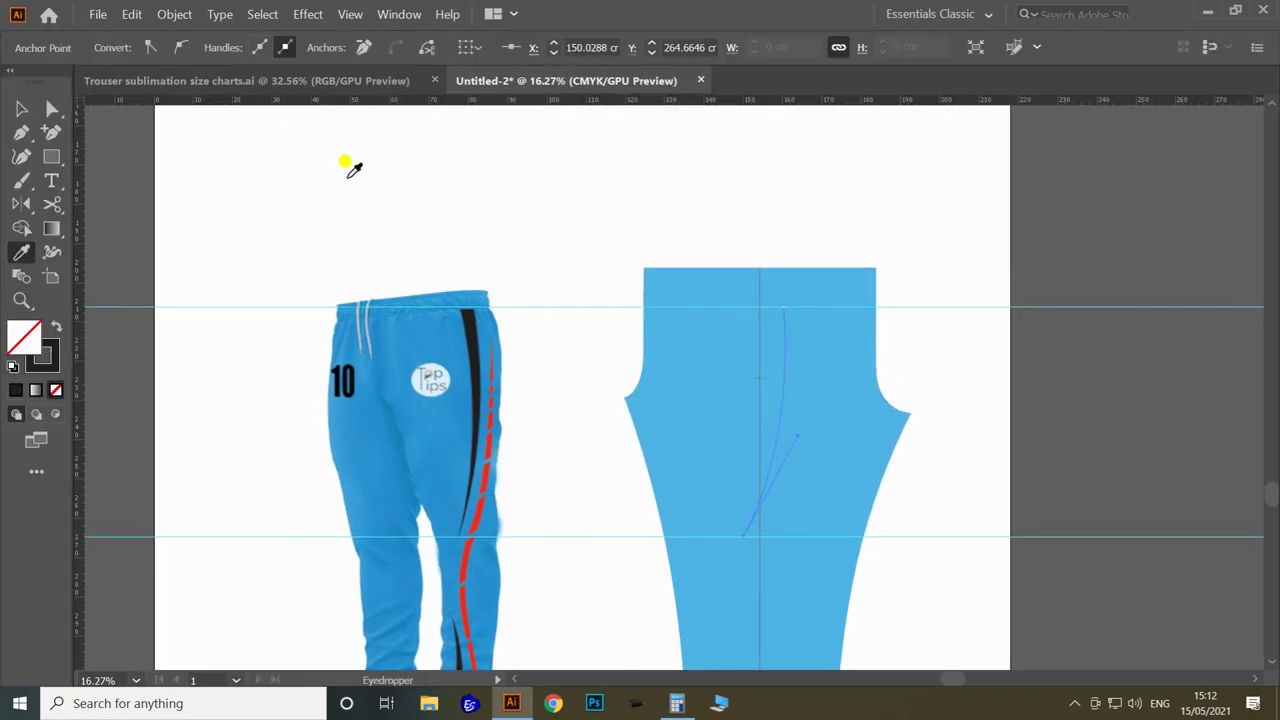
{"action": "key", "text": "v"}
{"action": "left_click", "coordinate": [346, 163]}
Set the black curve's stroke weight to 29 mm and apply a width profile that tapers to a point at its lower end
{"action": "left_click", "coordinate": [786, 350]}
{"action": "left_click", "coordinate": [258, 45]}
{"action": "type", "text": "29"}
{"action": "key", "text": "Return"}
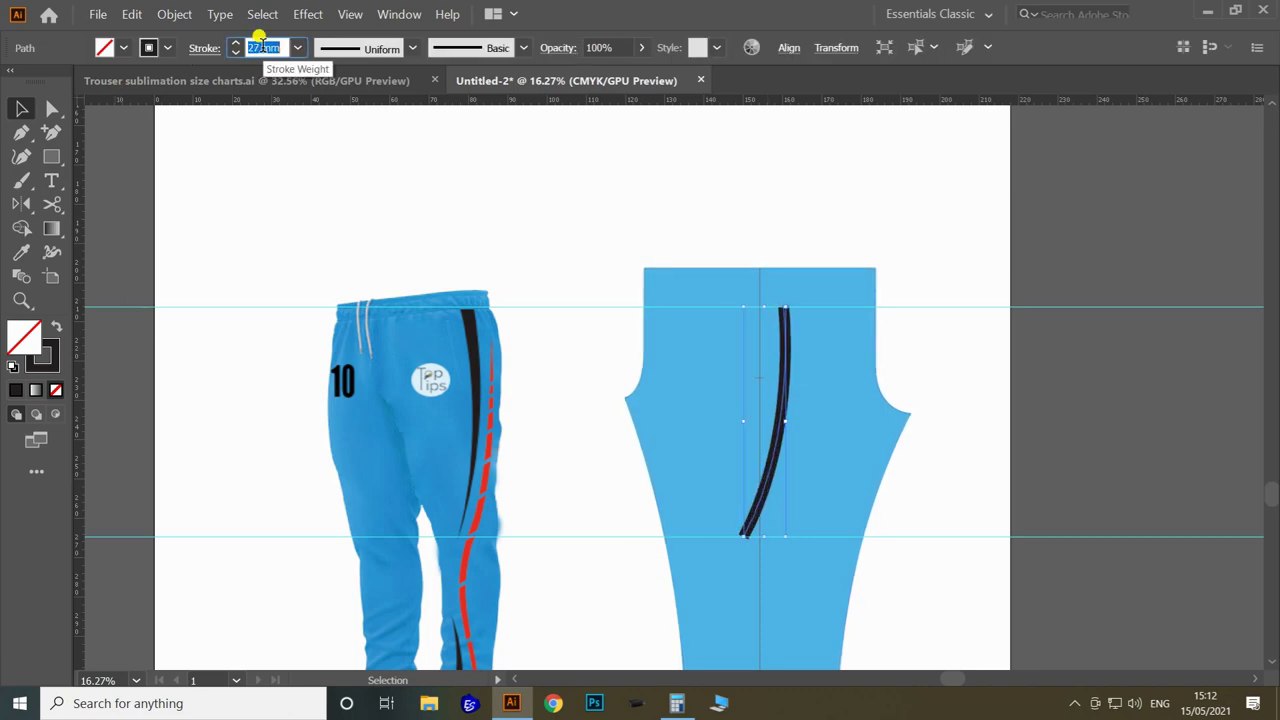
{"action": "left_click", "coordinate": [412, 48]}
{"action": "left_click", "coordinate": [344, 204]}
{"action": "scroll", "coordinate": [897, 246], "scroll_direction": "down", "scroll_amount": 1}
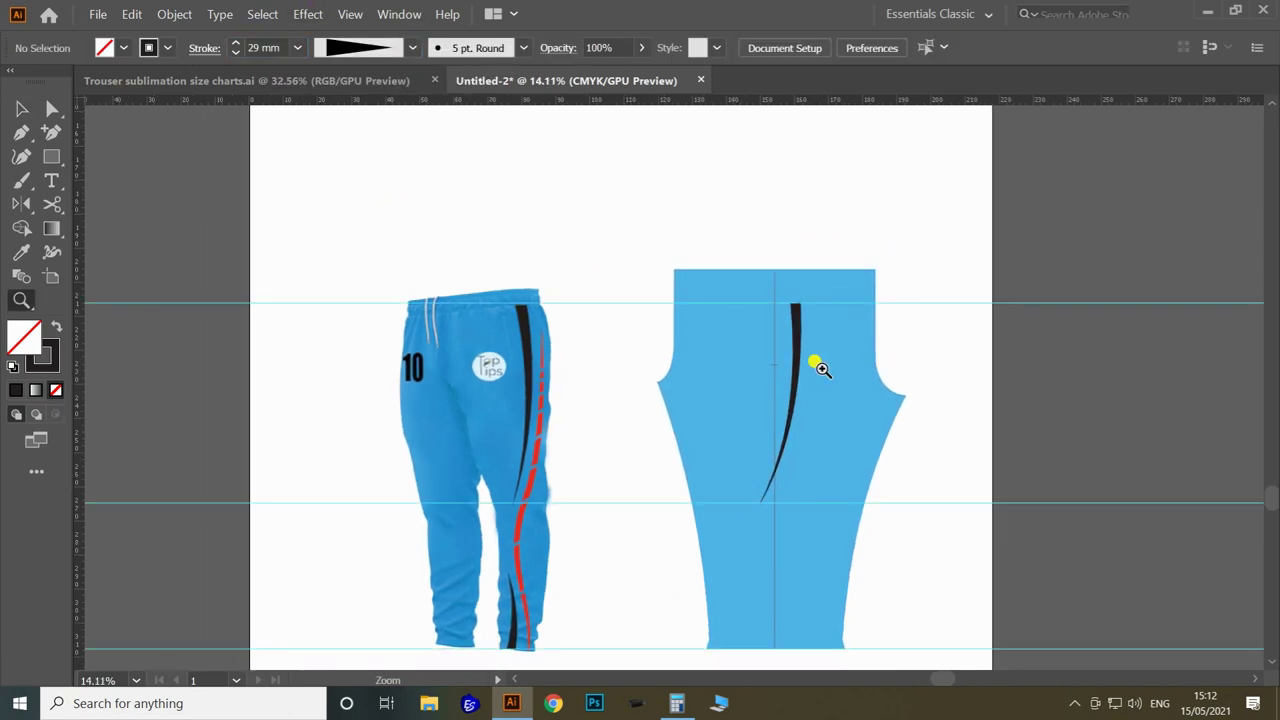
Draw an S-shaped path beside the black stripe, from just below the upper guide down to the hem guide
{"action": "key", "text": "p"}
{"action": "left_click", "coordinate": [815, 326]}
{"action": "left_click_drag", "start_coordinate": [775, 503], "coordinate": [735, 588]}
{"action": "key", "text": "ctrl+z"}
{"action": "left_click_drag", "start_coordinate": [792, 648], "coordinate": [795, 653]}
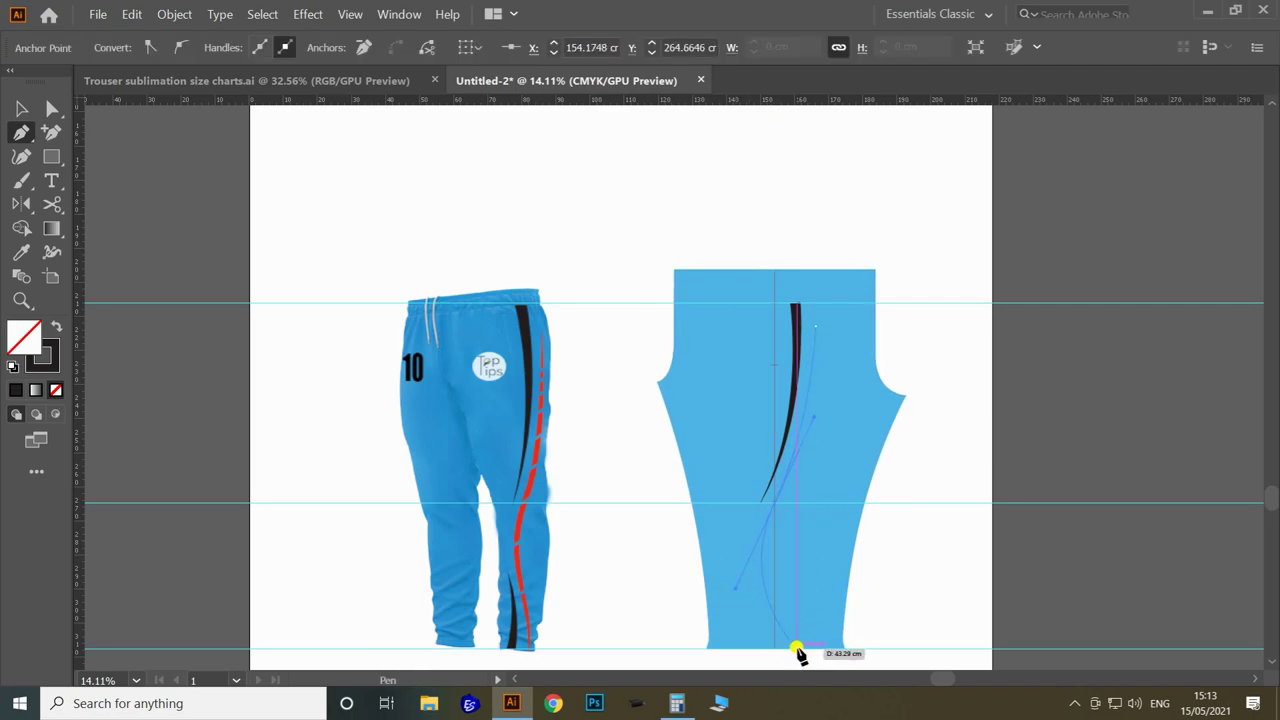
{"action": "left_click", "coordinate": [797, 648]}
{"action": "key", "text": "shift+x"}
{"action": "key", "text": "shift+x"}
{"action": "key", "text": "v"}
{"action": "left_click", "coordinate": [974, 434]}
Set the S-shaped path's stroke to 20 mm and its colour to red (C 0, M 99.33, Y 100, K 0)
{"action": "left_click", "coordinate": [811, 366]}
{"action": "left_click", "coordinate": [260, 46]}
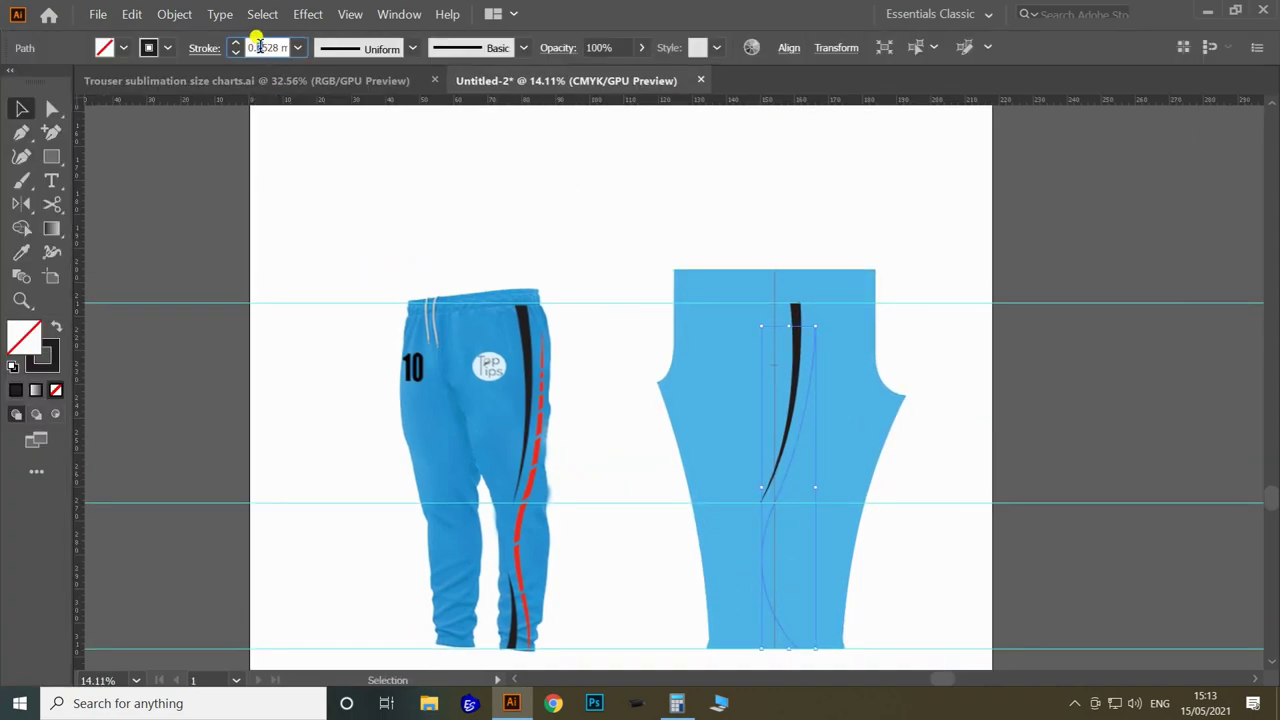
{"action": "key", "text": "ctrl+a"}
{"action": "type", "text": "20"}
{"action": "key", "text": "Return"}
{"action": "double_click", "coordinate": [48, 365]}
{"action": "left_click", "coordinate": [721, 299]}
{"action": "left_click", "coordinate": [943, 315]}
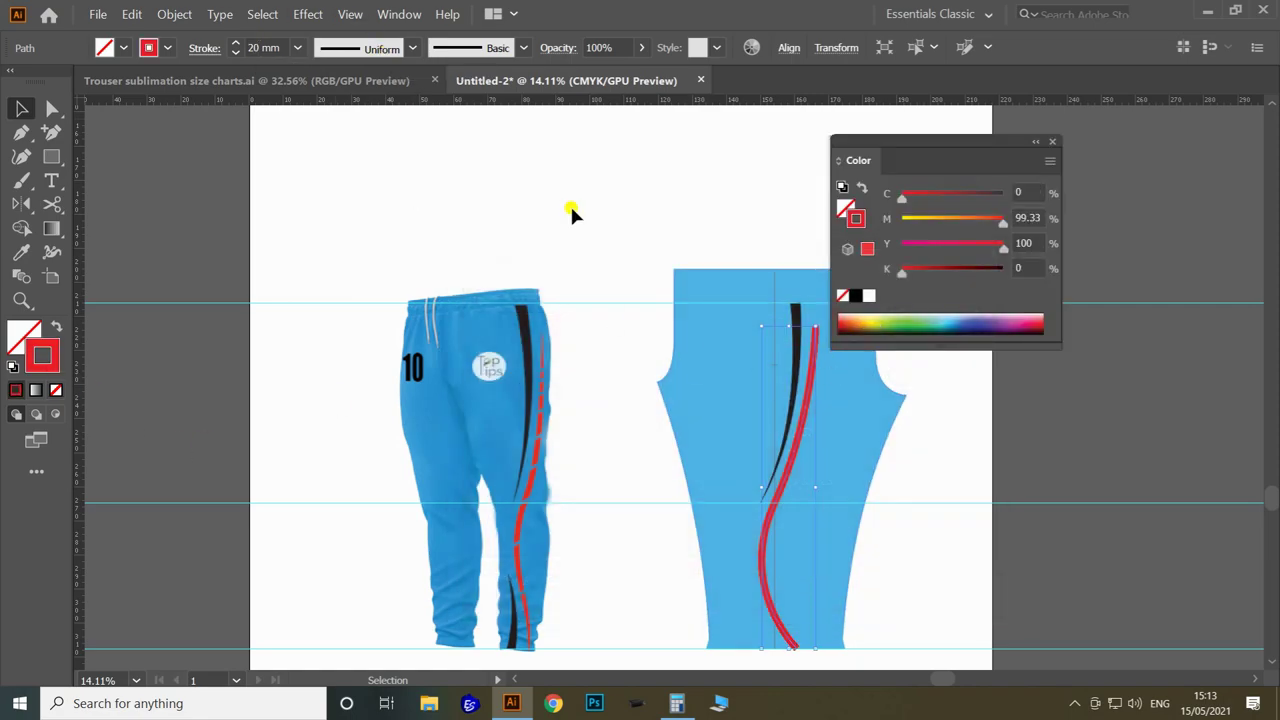
Apply a width profile tapered at both ends to the red stripe
{"action": "left_click", "coordinate": [412, 47]}
{"action": "left_click", "coordinate": [354, 116]}
{"action": "key", "text": "ctrl+shift+a"}
{"action": "key", "text": "Tab"}
{"action": "key", "text": "z"}
{"action": "left_click_drag", "start_coordinate": [772, 314], "coordinate": [846, 322]}
{"action": "key", "text": "Tab"}
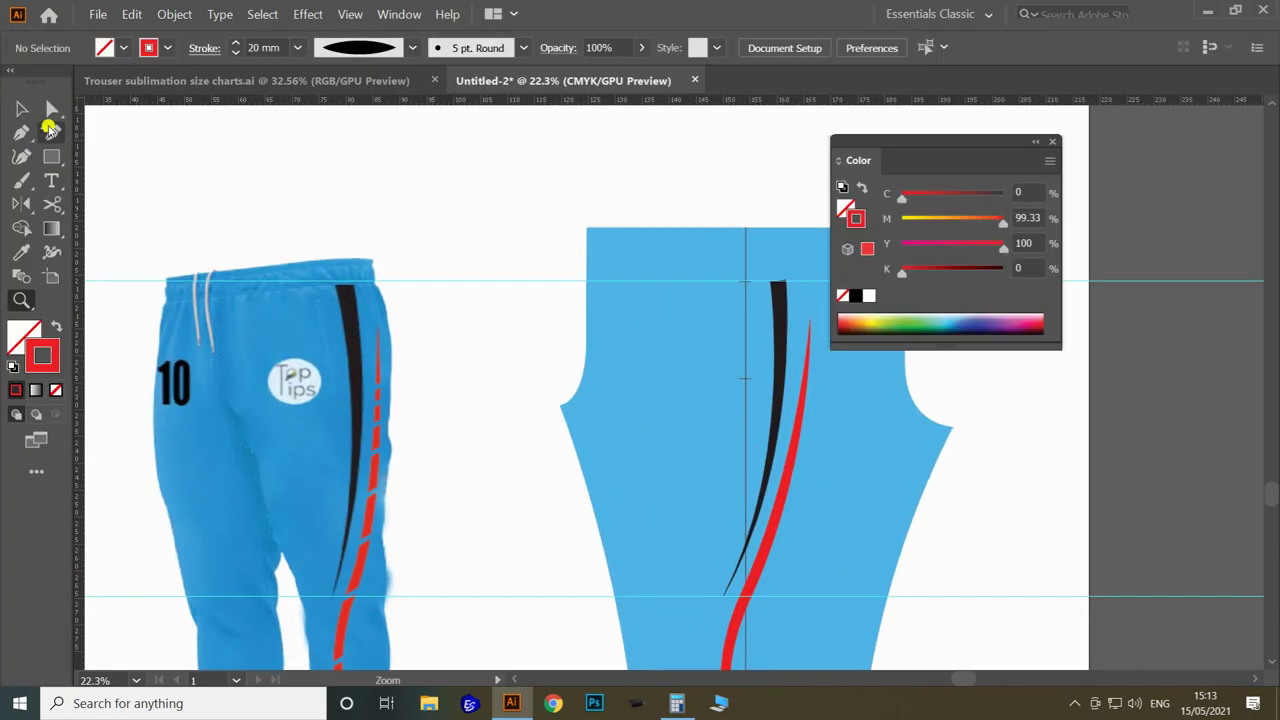
Draw a thin rectangle across the upper red stripe, filled with the pattern's sampled blue, and lock the blue pattern piece
{"action": "left_click", "coordinate": [51, 156]}
{"action": "left_click_drag", "start_coordinate": [837, 372], "coordinate": [644, 369]}
{"action": "key", "text": "shift+x"}
{"action": "mouse_move", "coordinate": [620, 371]}
{"action": "left_mouse_down"}
{"action": "mouse_move", "coordinate": [660, 385]}
{"action": "mouse_move", "coordinate": [760, 380]}
{"action": "mouse_move", "coordinate": [603, 460]}
{"action": "left_mouse_up"}
{"action": "key", "text": "i"}
{"action": "left_click", "coordinate": [674, 300]}
{"action": "key", "text": "v"}
{"action": "key", "text": "ctrl+2"}
{"action": "left_click", "coordinate": [644, 392]}
{"action": "key", "text": "z"}
{"action": "left_click_drag", "start_coordinate": [642, 390], "coordinate": [726, 366]}
{"action": "key", "text": "v"}
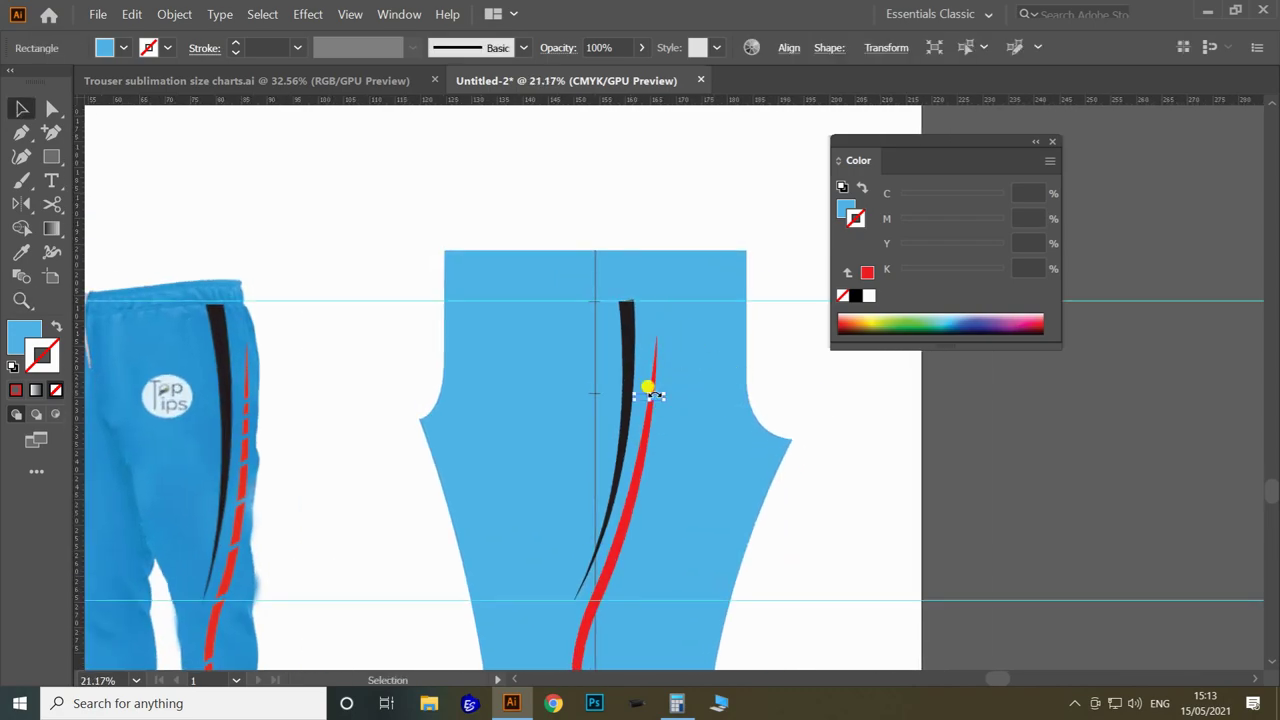
Copy the thin blue rectangle down the red stripe to break it into dashes like those on the trouser image
{"action": "key", "text": "z"}
{"action": "left_click_drag", "start_coordinate": [650, 393], "coordinate": [750, 385]}
{"action": "key", "text": "v"}
{"action": "left_click_drag", "start_coordinate": [722, 385], "coordinate": [676, 571]}
{"action": "left_click", "coordinate": [554, 420]}
{"action": "key", "text": "z"}
{"action": "left_click_drag", "start_coordinate": [763, 574], "coordinate": [734, 478]}
{"action": "left_click", "coordinate": [842, 464], "text": "ctrl"}
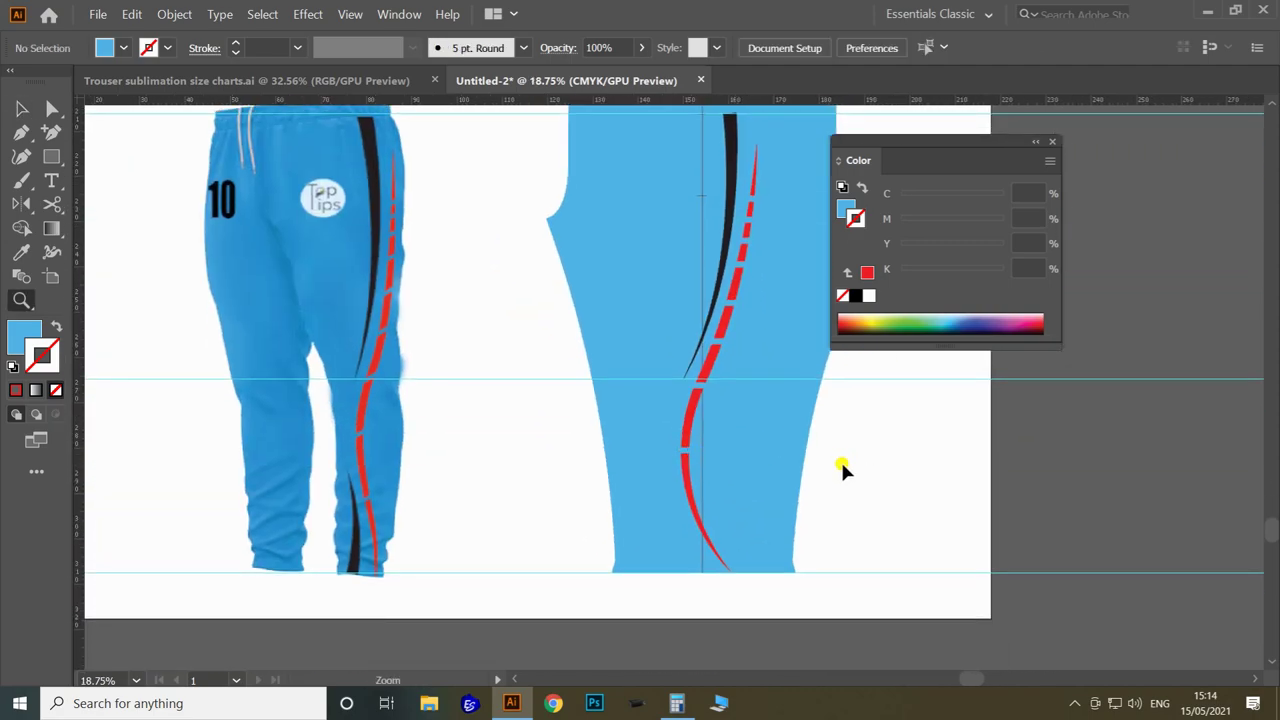
Draw a short curved path from the pattern's hem at the centre line up to the left of the red stripe
{"action": "key", "text": "p"}
{"action": "left_click", "coordinate": [702, 573]}
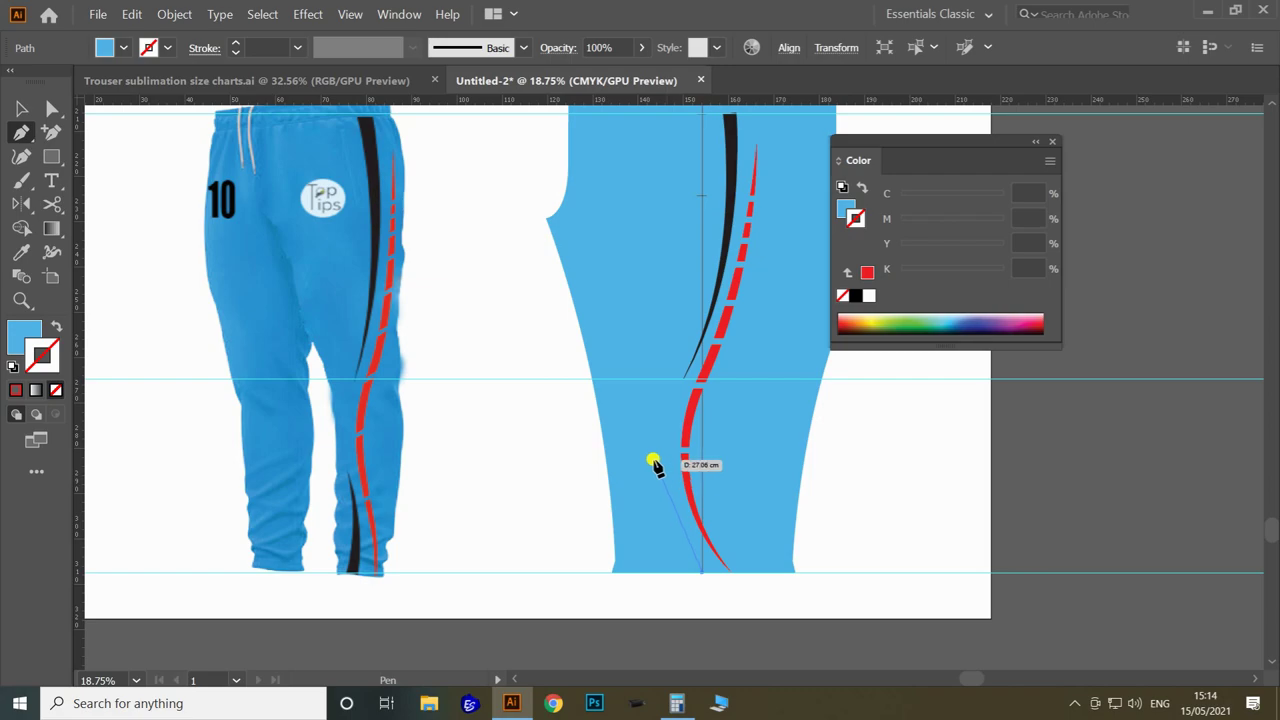
{"action": "left_click_drag", "start_coordinate": [624, 412], "coordinate": [626, 414]}
{"action": "left_click", "coordinate": [661, 468]}
{"action": "key", "text": "z"}
{"action": "left_click_drag", "start_coordinate": [726, 272], "coordinate": [731, 342]}
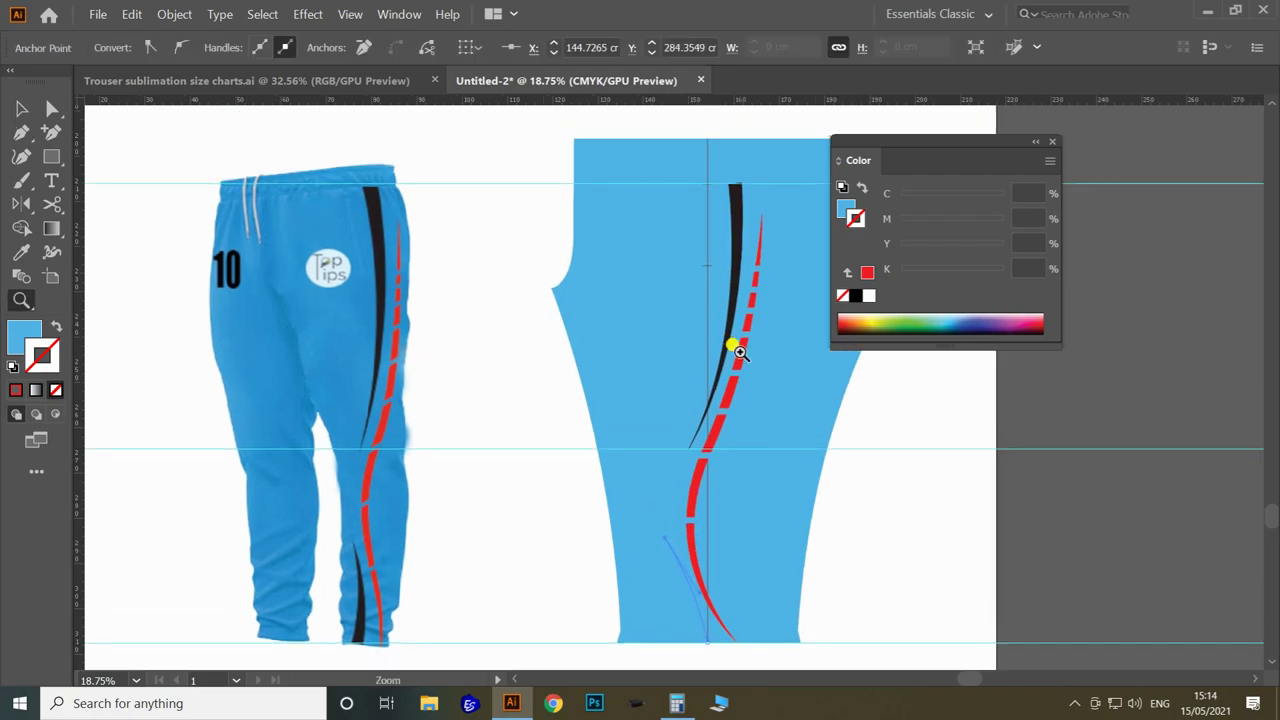
Copy the upper stripe's 29 mm black stroke to the short hem curve and apply the width profile that narrows to its upper tip
{"action": "key", "text": "i"}
{"action": "left_click", "coordinate": [731, 343]}
{"action": "key", "text": "z"}
{"action": "key", "text": "v"}
{"action": "left_click", "coordinate": [685, 585]}
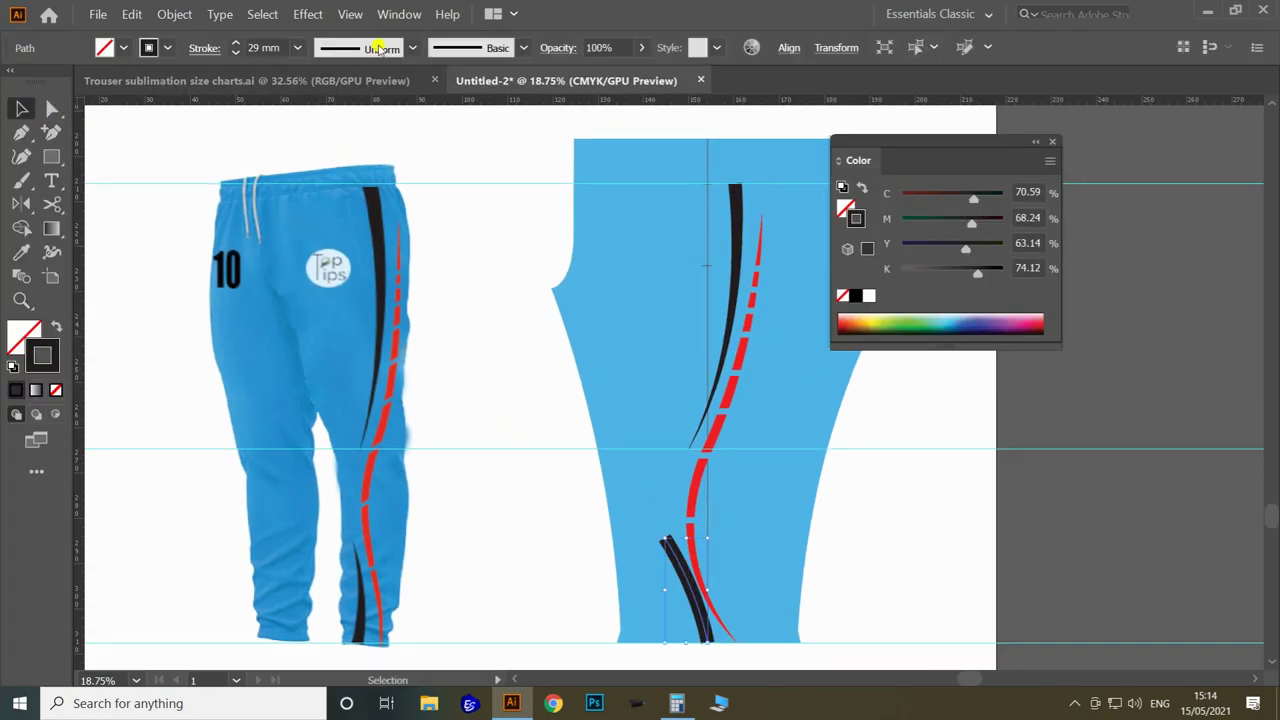
{"action": "left_click", "coordinate": [412, 47]}
{"action": "left_click", "coordinate": [350, 207]}
{"action": "key", "text": "a"}
{"action": "left_click", "coordinate": [709, 535]}
{"action": "key", "text": "z"}
{"action": "left_click_drag", "start_coordinate": [852, 520], "coordinate": [832, 402]}
{"action": "key", "text": "v"}
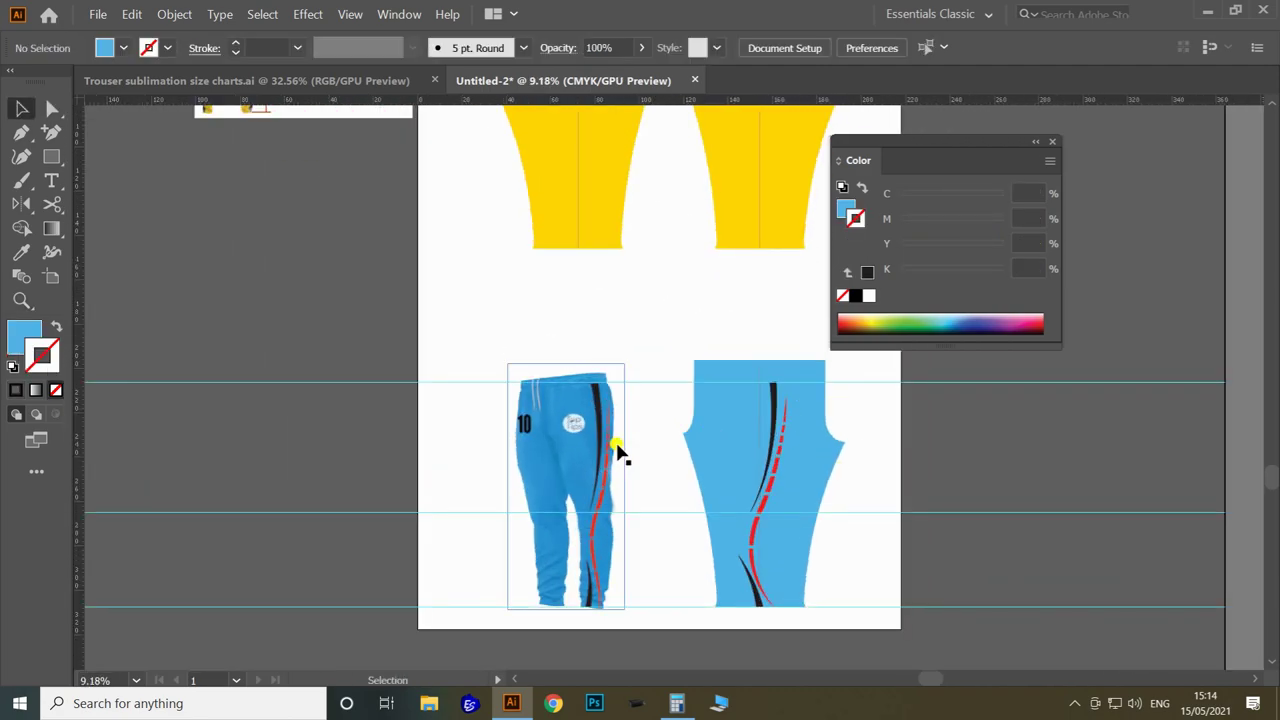
{"action": "left_click_drag", "start_coordinate": [620, 449], "coordinate": [460, 432]}
{"action": "left_click_drag", "start_coordinate": [575, 433], "coordinate": [597, 440]}
{"action": "key", "text": "z"}
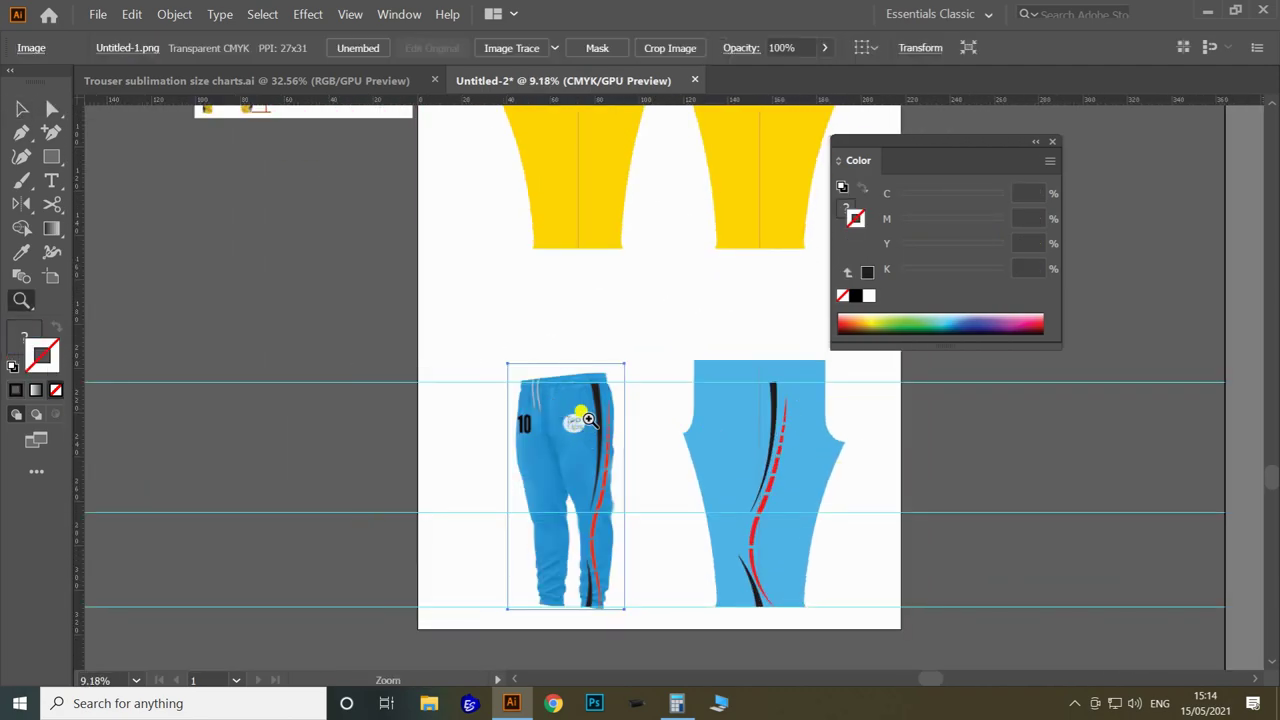
{"action": "key", "text": "v"}
Cut the logo out of the file toptips graphics logo.png and close that file without saving
{"action": "key", "text": "ctrl+o"}
{"action": "left_click", "coordinate": [478, 147]}
{"action": "double_click", "coordinate": [476, 147]}
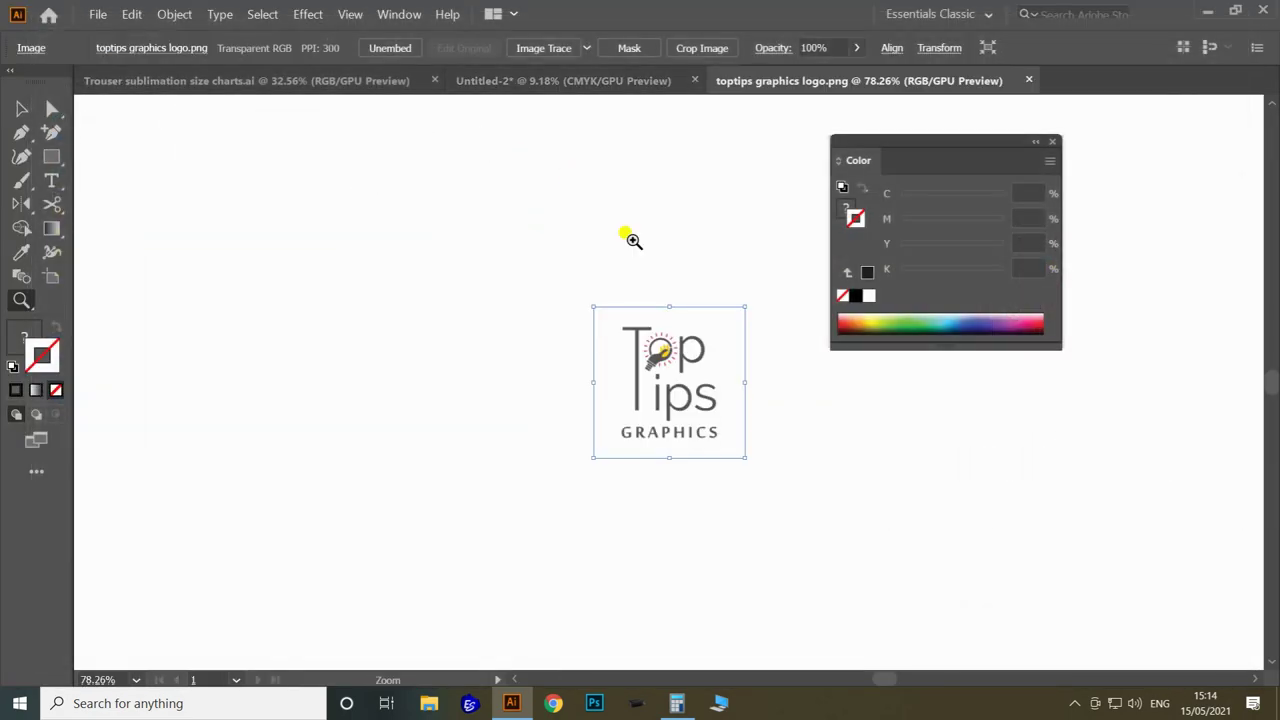
{"action": "key", "text": "v"}
{"action": "key", "text": "ctrl+x"}
{"action": "key", "text": "ctrl+w"}
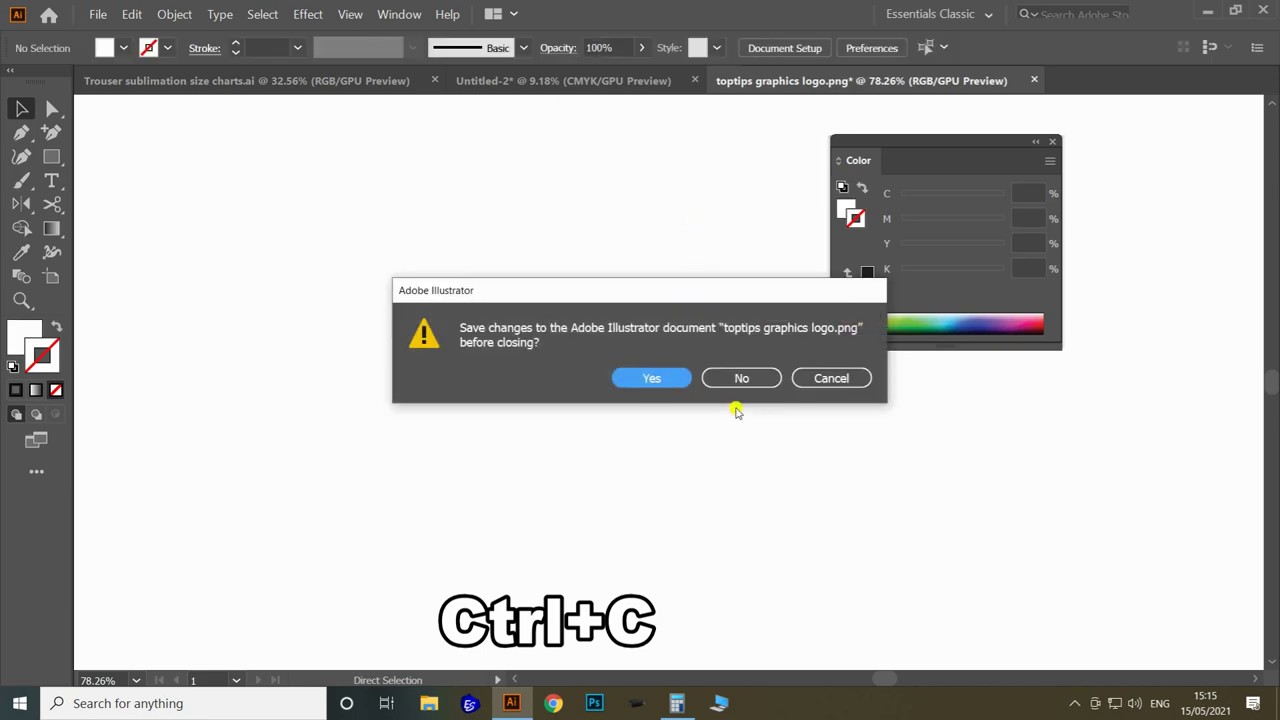
{"action": "left_click", "coordinate": [765, 376]}
Paste the logo into the trouser document and place it on a white circle touching the centre line's left side at the lower tick
{"action": "key", "text": "z"}
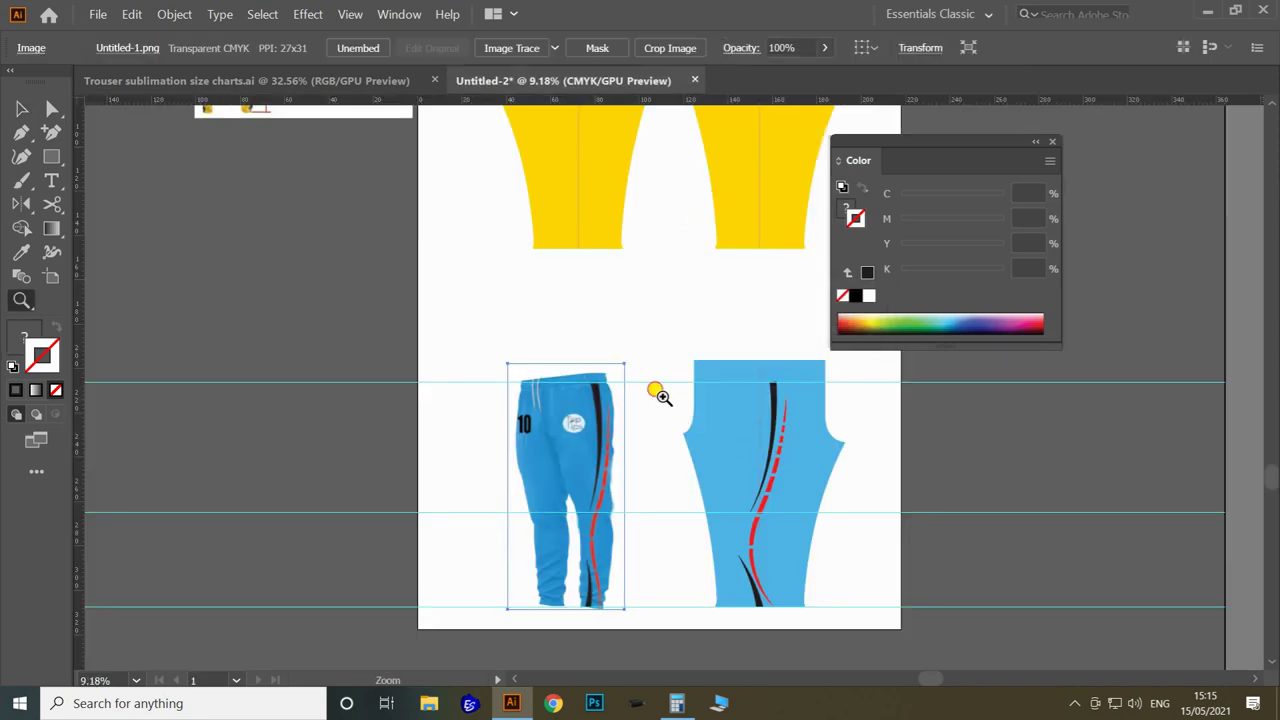
{"action": "left_click_drag", "start_coordinate": [660, 393], "coordinate": [734, 429]}
{"action": "key", "text": "ctrl+v"}
{"action": "key", "text": "Tab"}
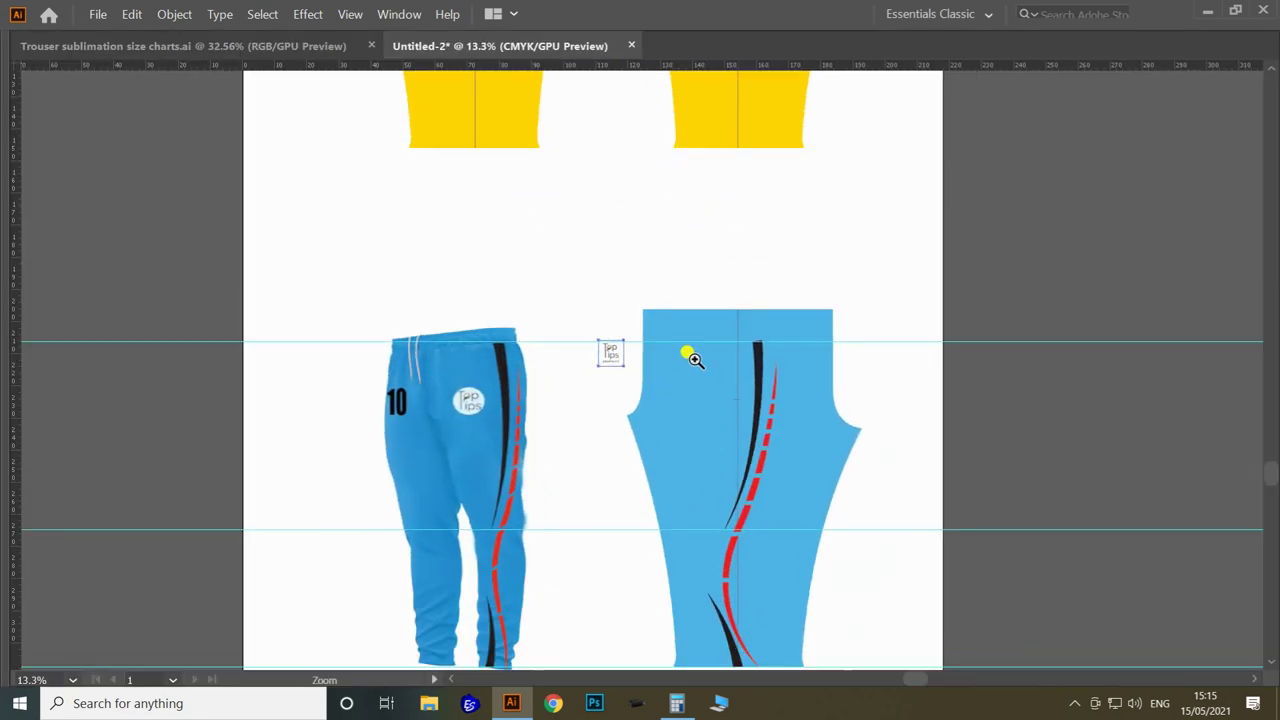
{"action": "left_click_drag", "start_coordinate": [700, 362], "coordinate": [756, 362]}
{"action": "key", "text": "v"}
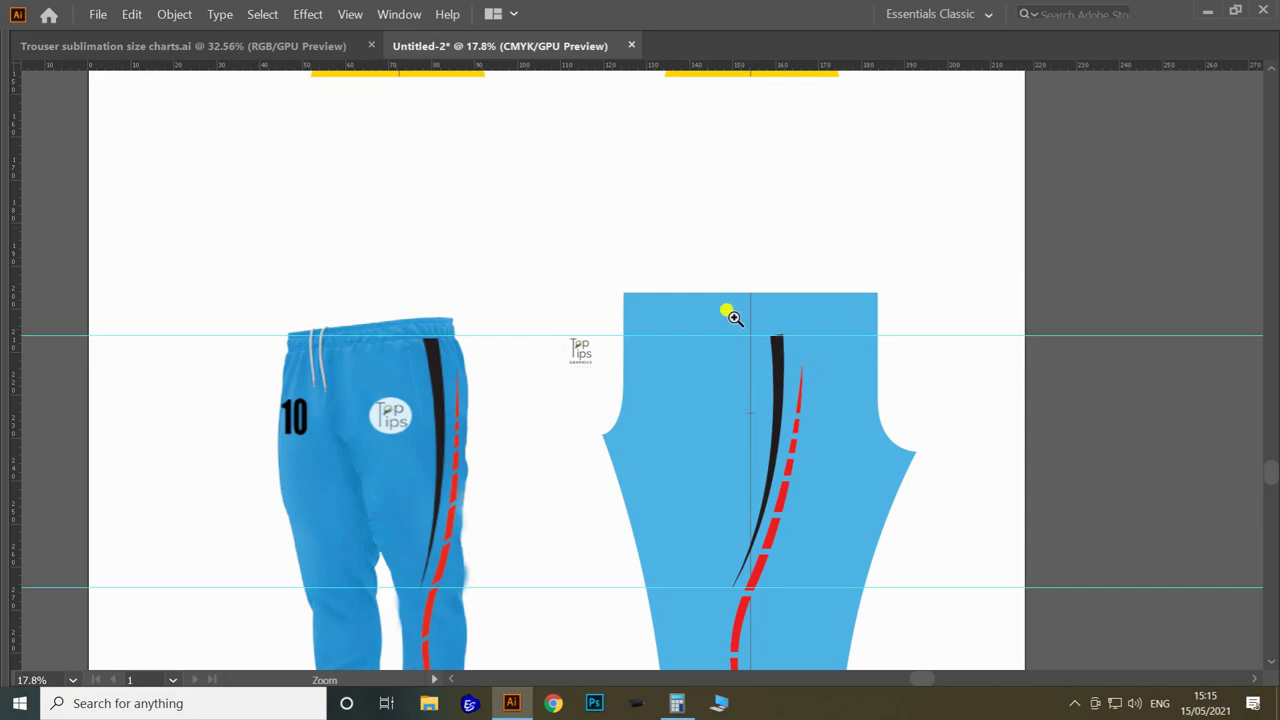
{"action": "left_click_drag", "start_coordinate": [734, 317], "coordinate": [826, 368]}
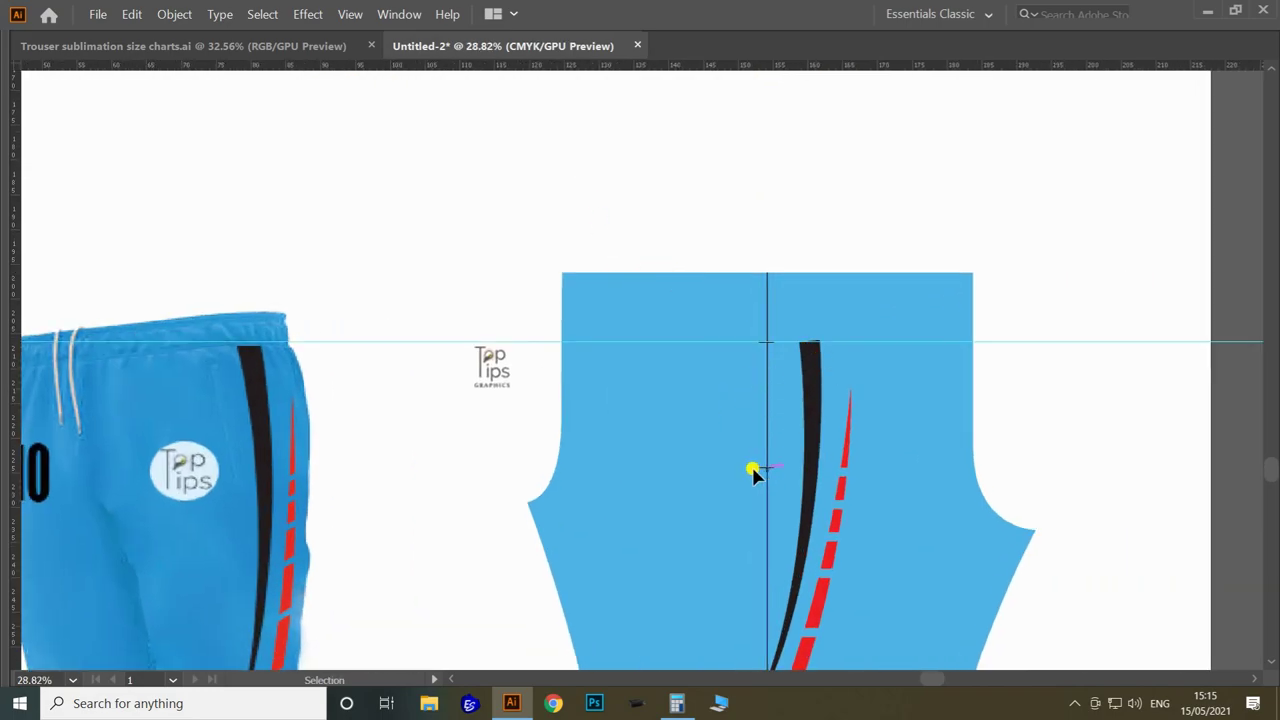
{"action": "left_click_drag", "start_coordinate": [493, 372], "coordinate": [738, 470]}
{"action": "scroll", "coordinate": [748, 462], "scroll_direction": "up", "scroll_amount": 3}
Set the keyboard increment to 4 cm and nudge the logo once to the left, away from the centre line
{"action": "key", "text": "ctrl+k"}
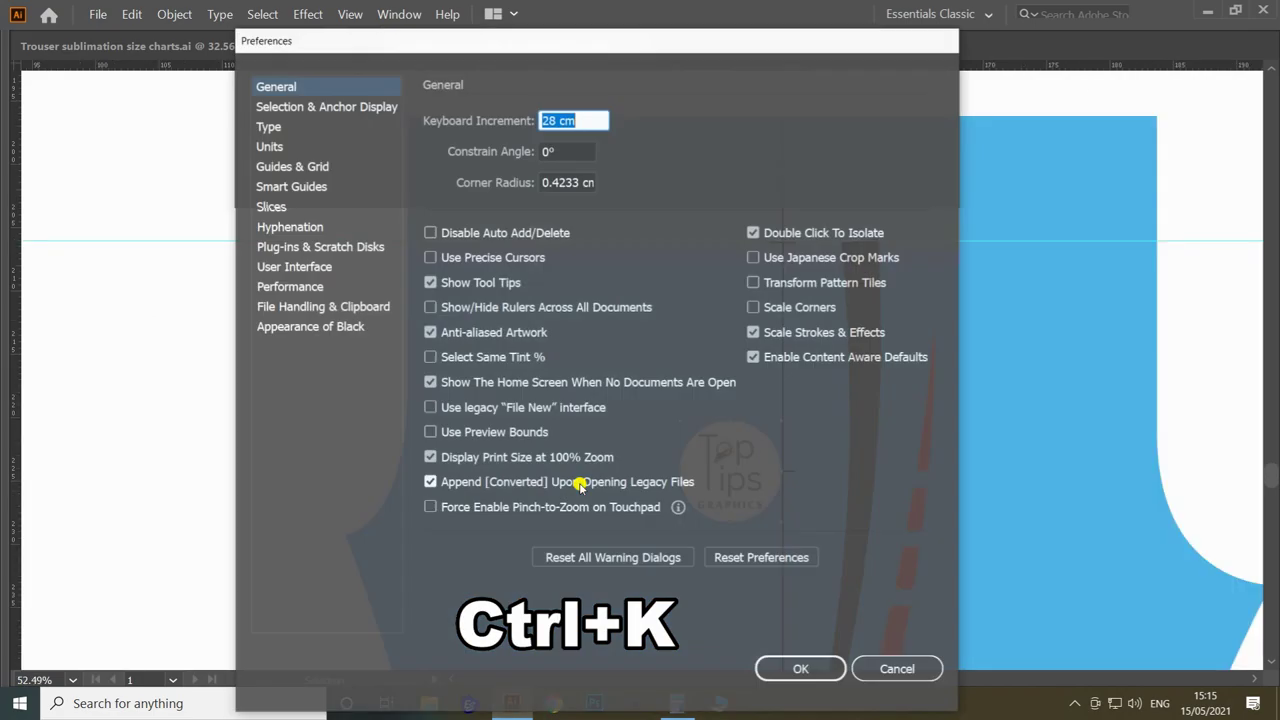
{"action": "type", "text": "4"}
{"action": "key", "text": "Return"}
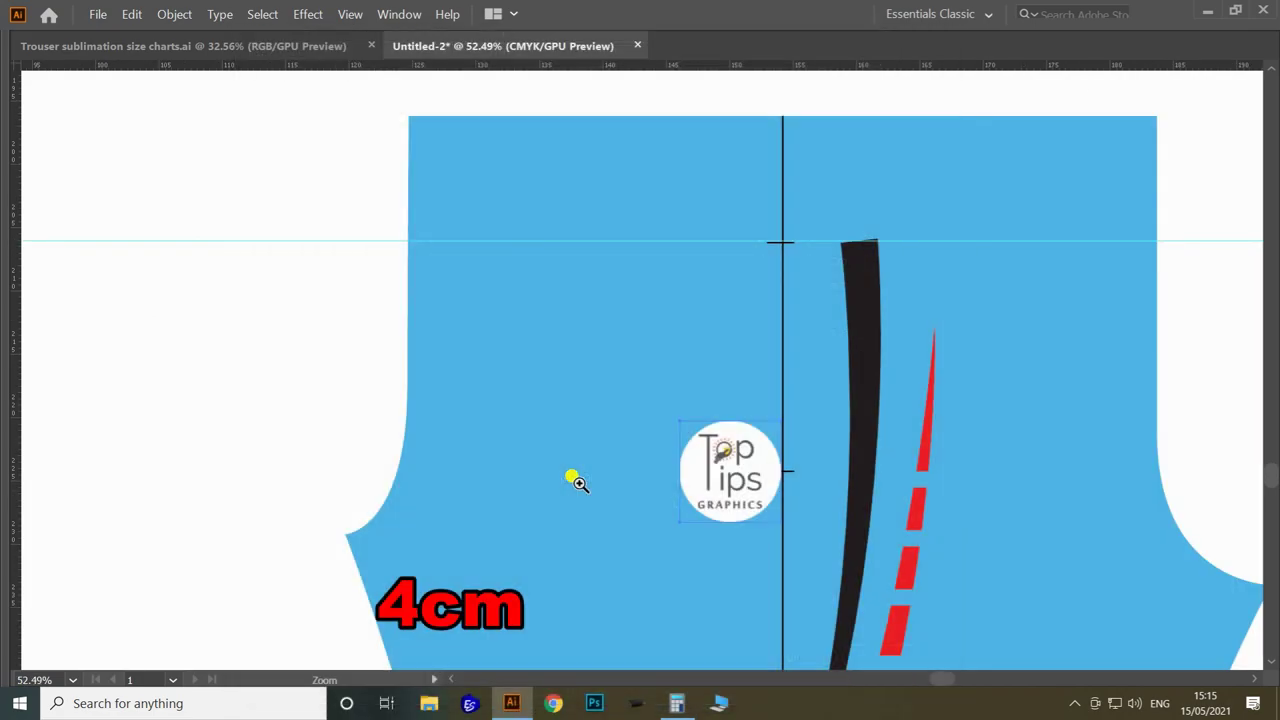
{"action": "key", "text": "Left"}
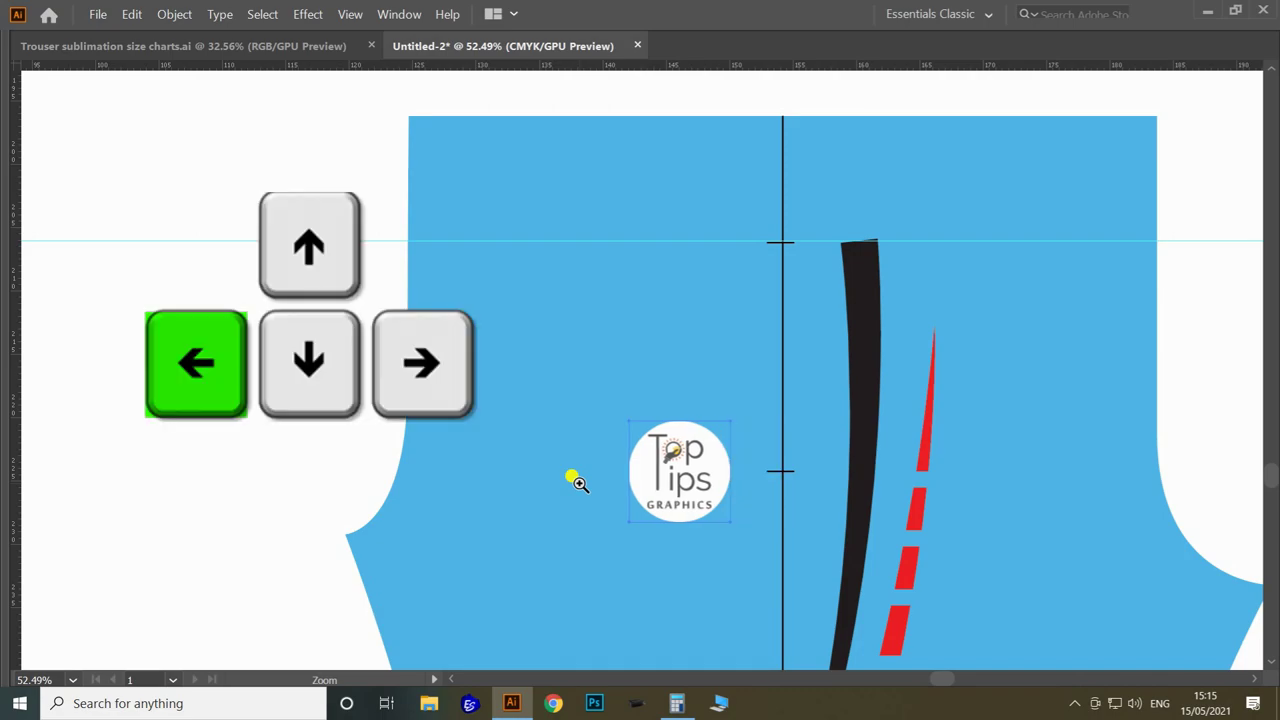
Move the trouser image off the artboard, just beyond its left edge
{"action": "left_click_drag", "start_coordinate": [726, 352], "coordinate": [486, 503]}
{"action": "left_click_drag", "start_coordinate": [661, 385], "coordinate": [598, 371]}
{"action": "left_click_drag", "start_coordinate": [667, 317], "coordinate": [811, 345]}
{"action": "left_click_drag", "start_coordinate": [786, 298], "coordinate": [645, 323]}
{"action": "left_click_drag", "start_coordinate": [526, 334], "coordinate": [244, 335]}
Unlock all objects and group the blue pattern piece with its stripes, centre line and logo
{"action": "left_click_drag", "start_coordinate": [605, 218], "coordinate": [848, 590]}
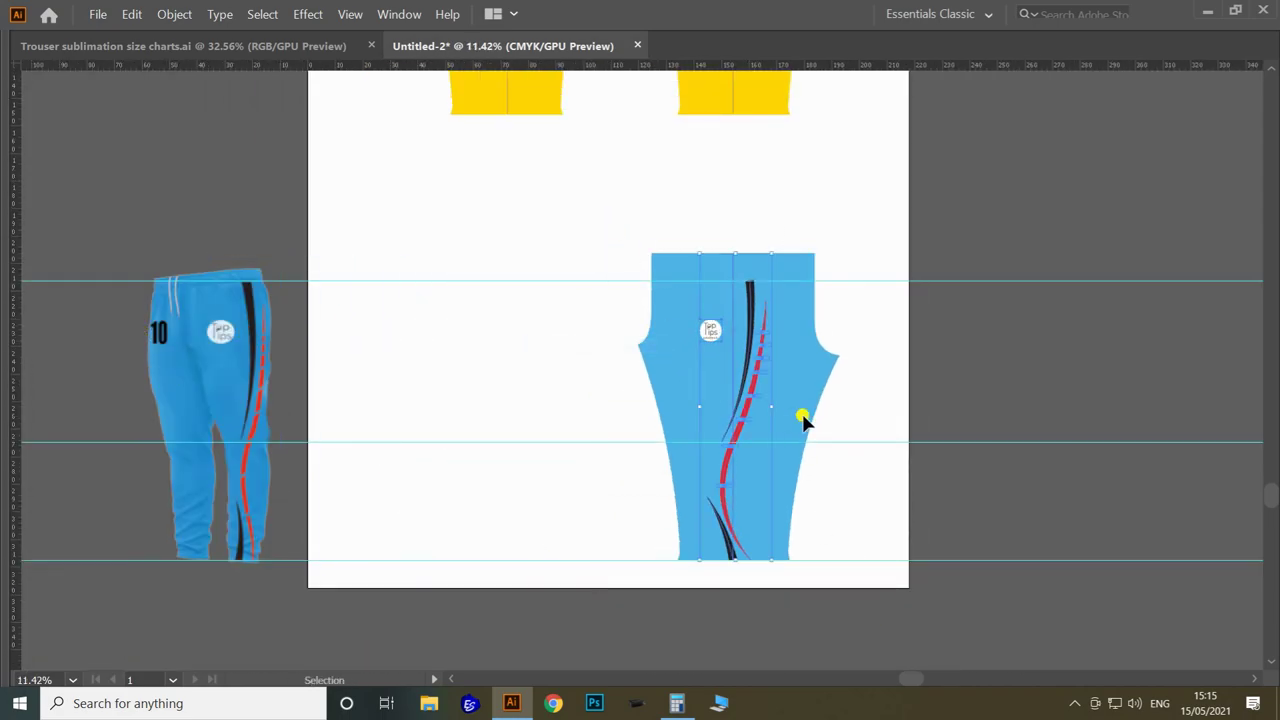
{"action": "key", "text": "v"}
{"action": "left_click", "coordinate": [683, 220]}
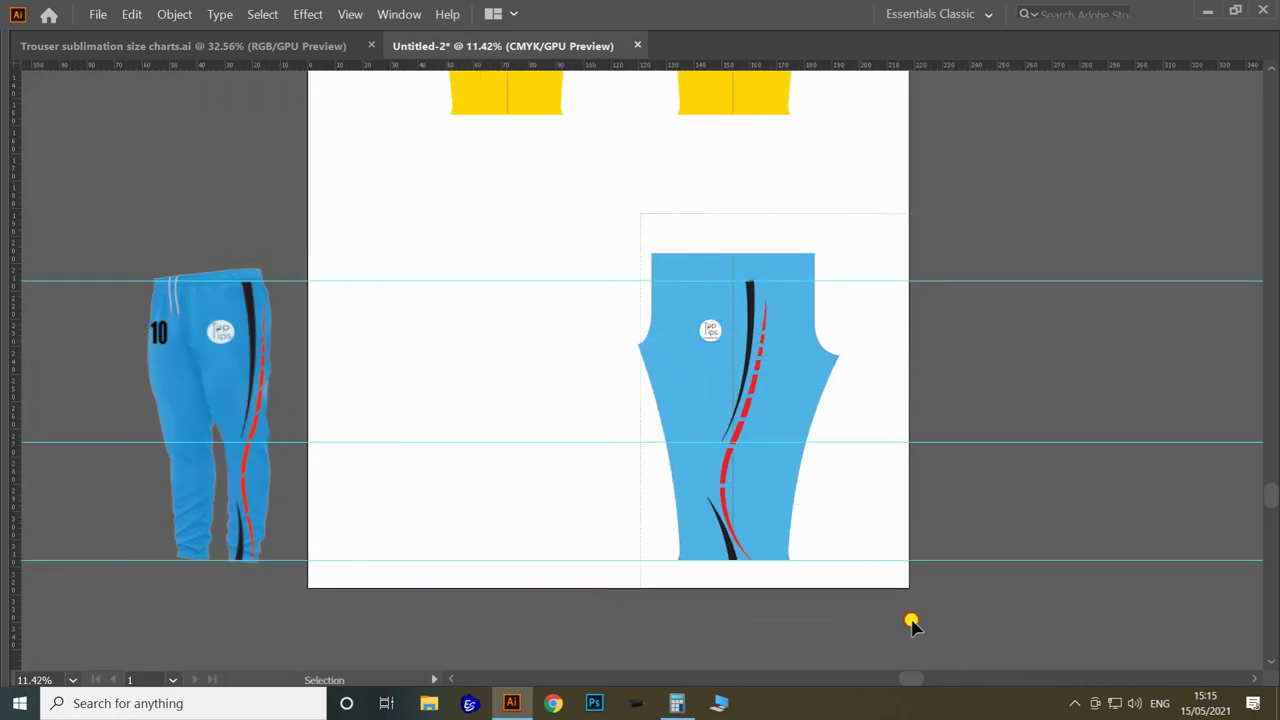
{"action": "key", "text": "ctrl+alt+2"}
{"action": "right_click", "coordinate": [767, 389]}
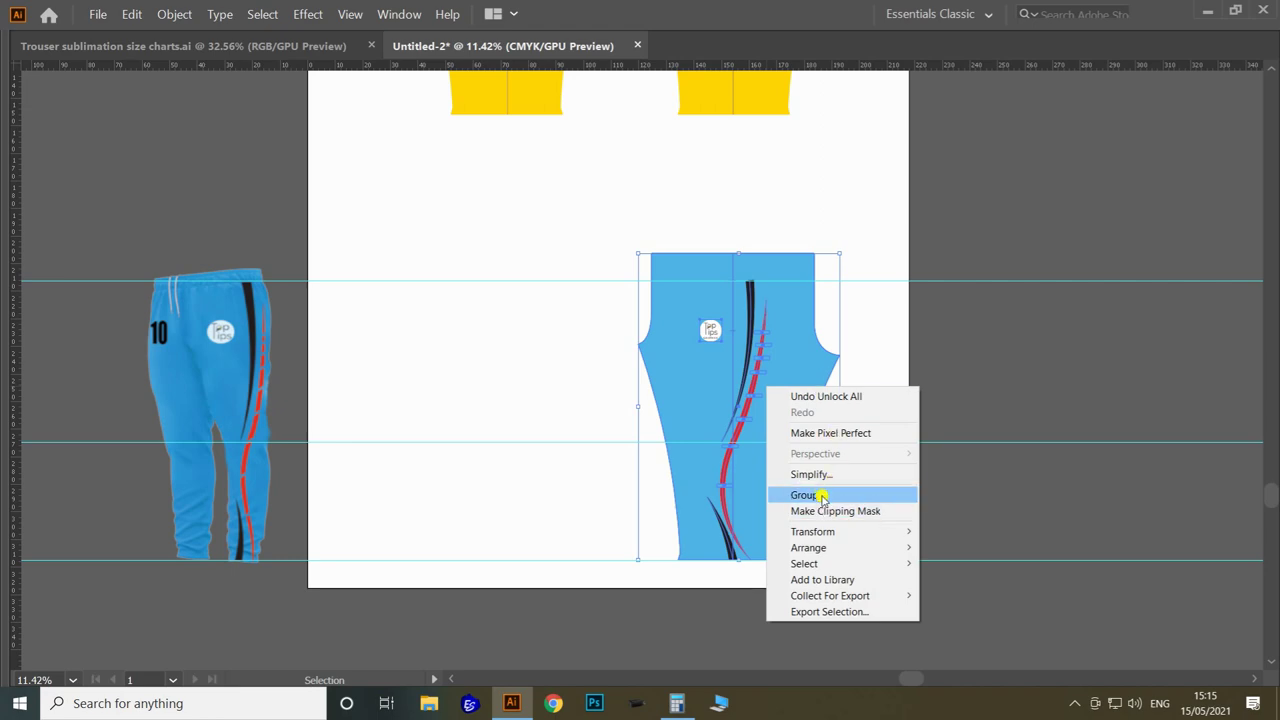
{"action": "left_click", "coordinate": [820, 494]}
Duplicate the blue pattern group to its left, level with the original, and reflect the copy across the vertical axis
{"action": "left_click_drag", "start_coordinate": [785, 430], "coordinate": [534, 389]}
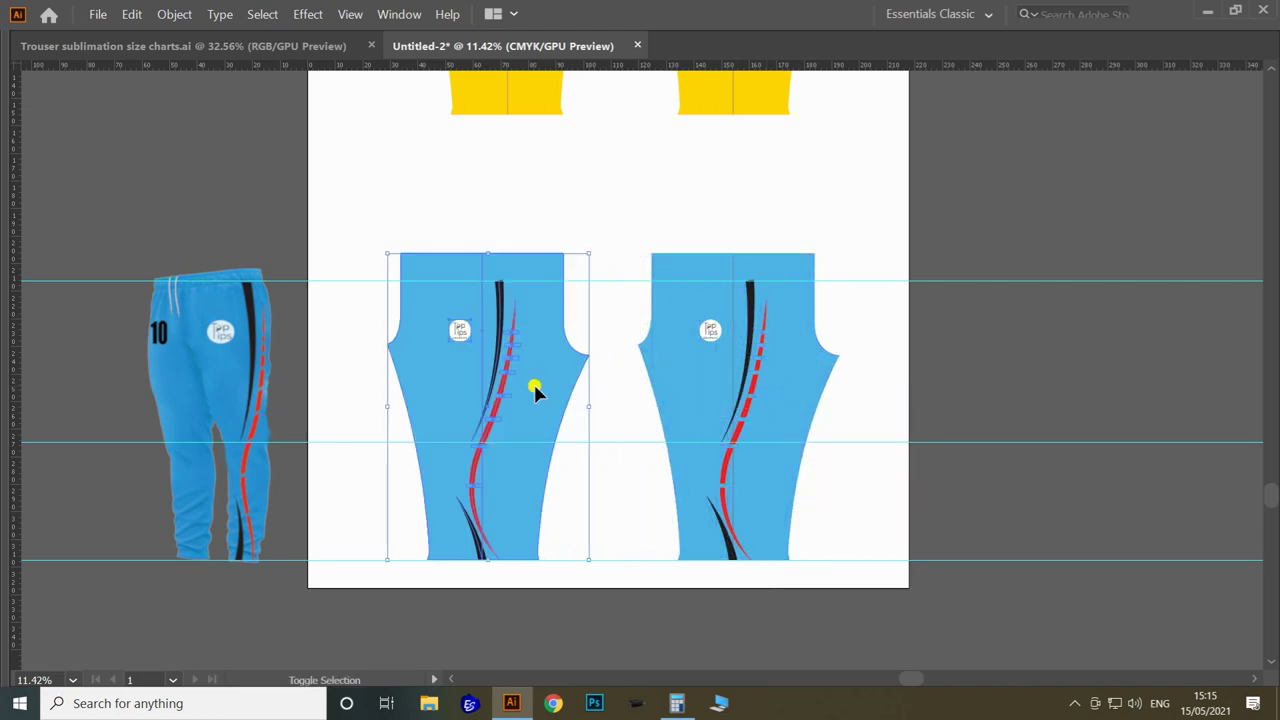
{"action": "right_click", "coordinate": [549, 359]}
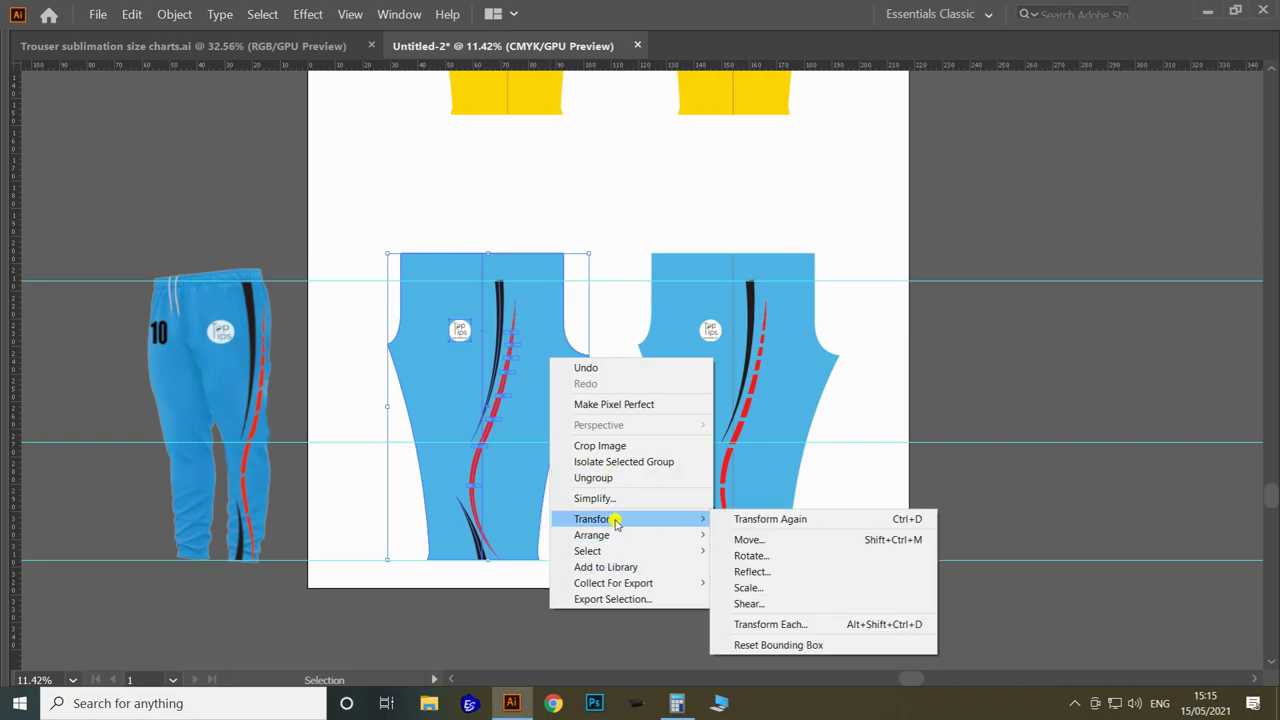
{"action": "mouse_move", "coordinate": [654, 518]}
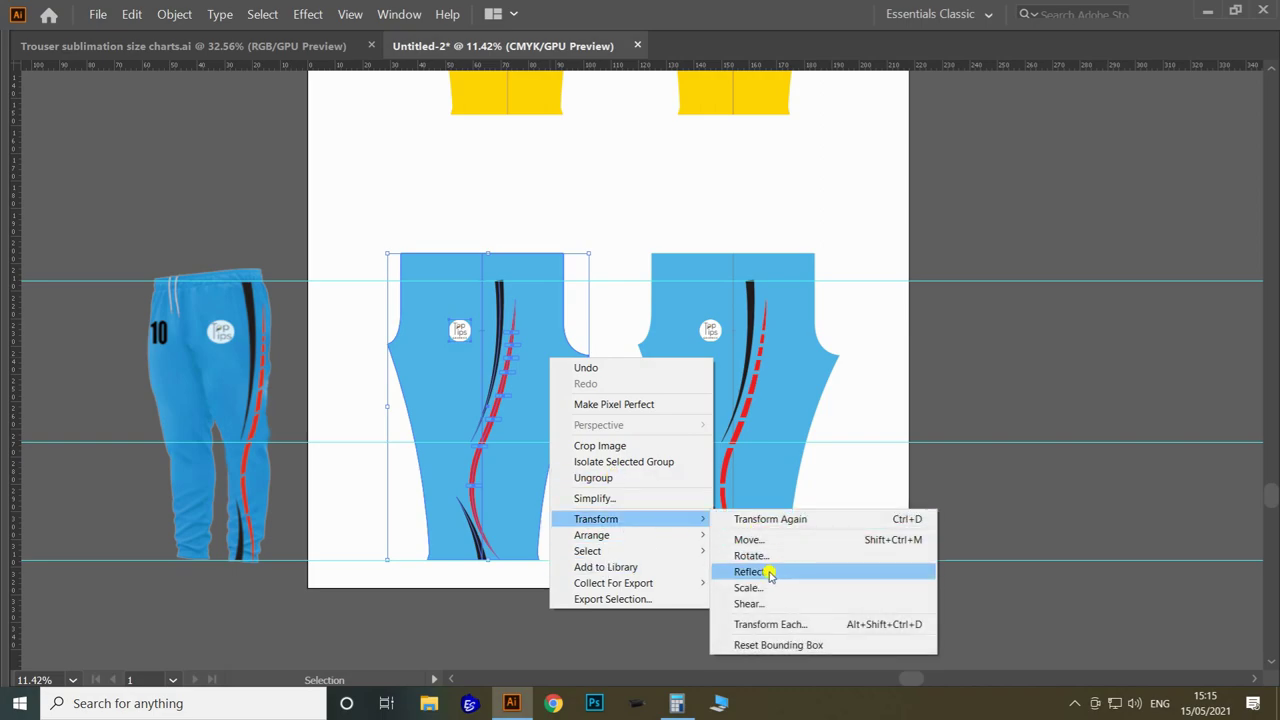
{"action": "left_click", "coordinate": [766, 571]}
{"action": "left_click", "coordinate": [702, 536]}
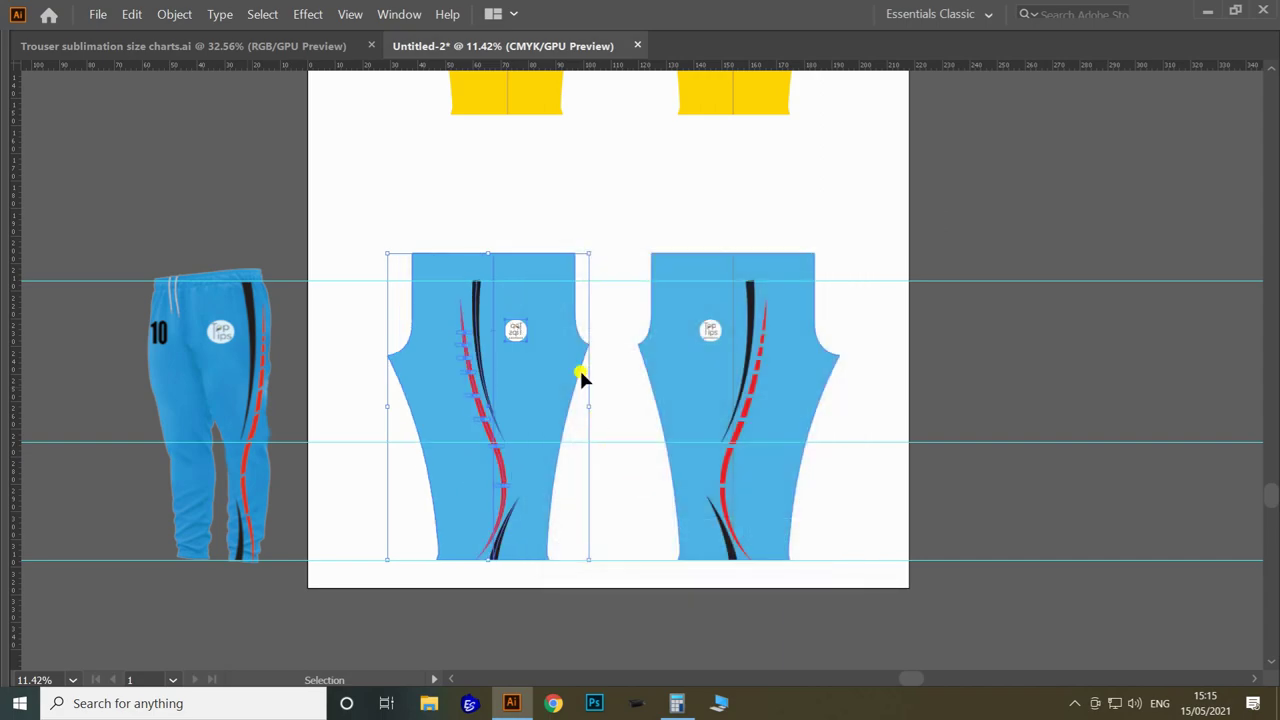
Add the text 10 below the mirrored logo on the left blue pattern piece and scale it up to roughly the logo's size
{"action": "left_click", "coordinate": [603, 220]}
{"action": "key", "text": "z"}
{"action": "left_click_drag", "start_coordinate": [507, 296], "coordinate": [565, 375]}
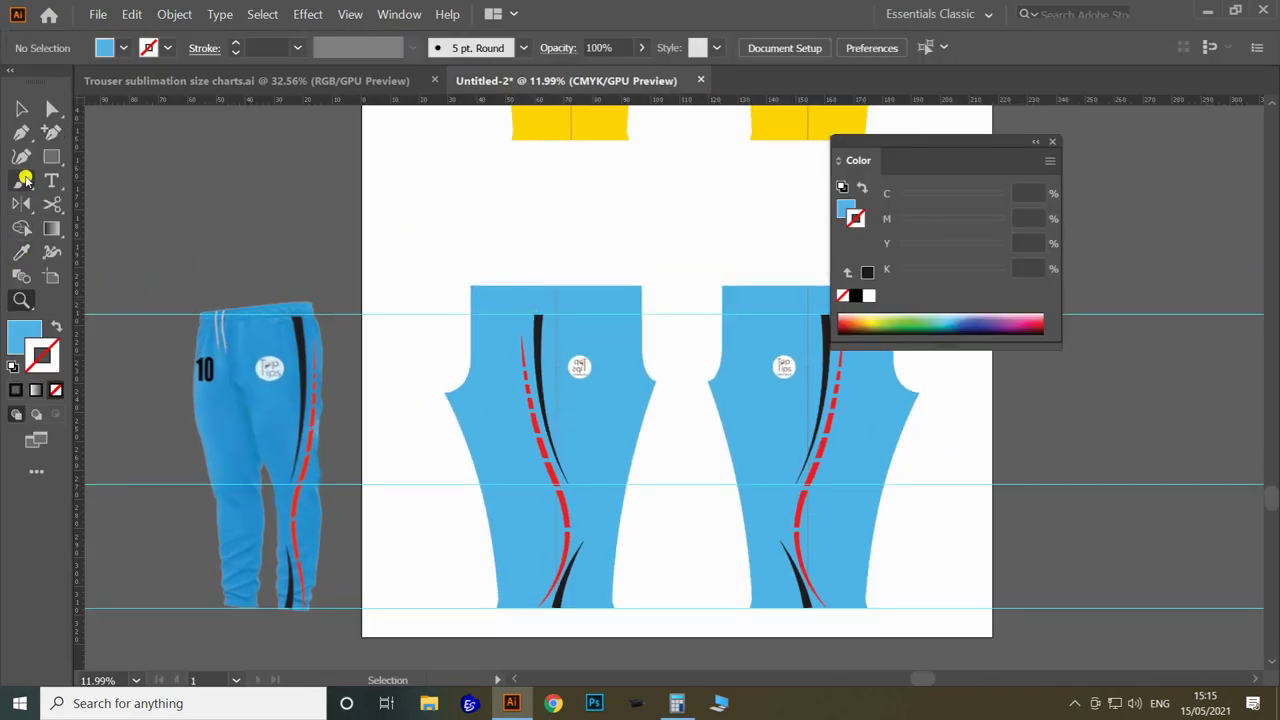
{"action": "left_click", "coordinate": [51, 180]}
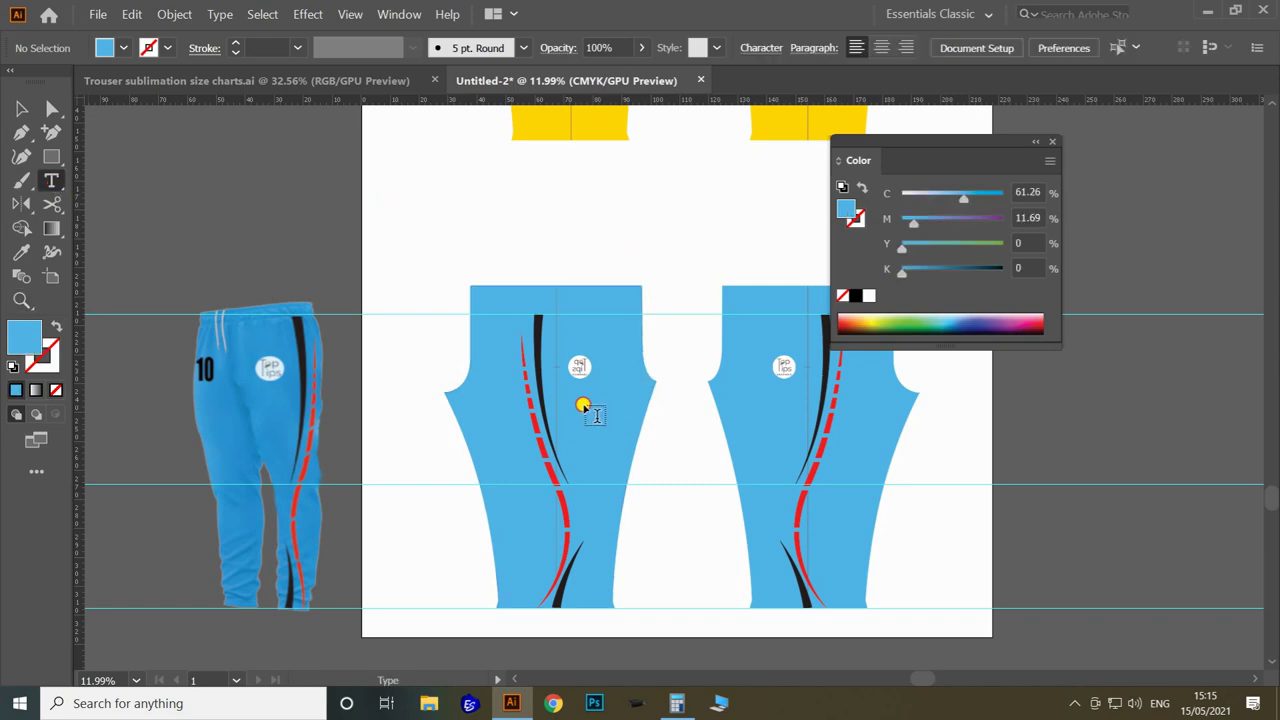
{"action": "left_click", "coordinate": [587, 405]}
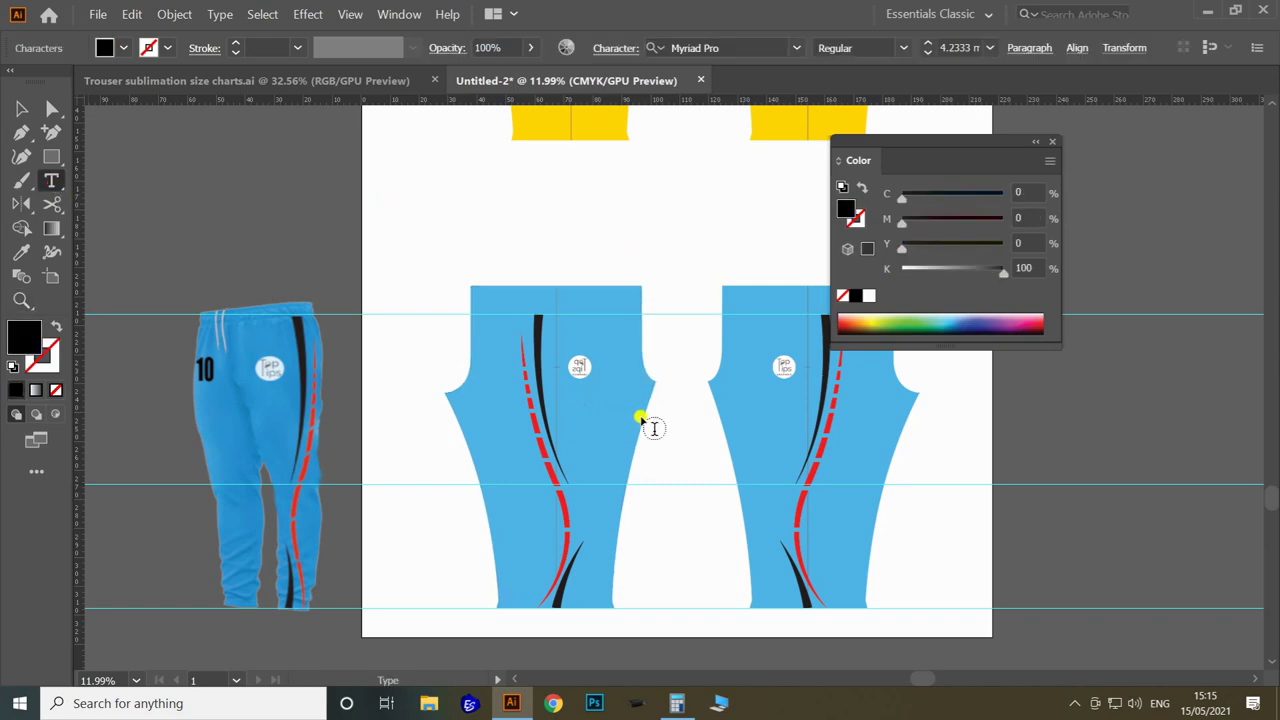
{"action": "key", "text": "Escape"}
{"action": "left_click_drag", "start_coordinate": [586, 410], "coordinate": [739, 522]}
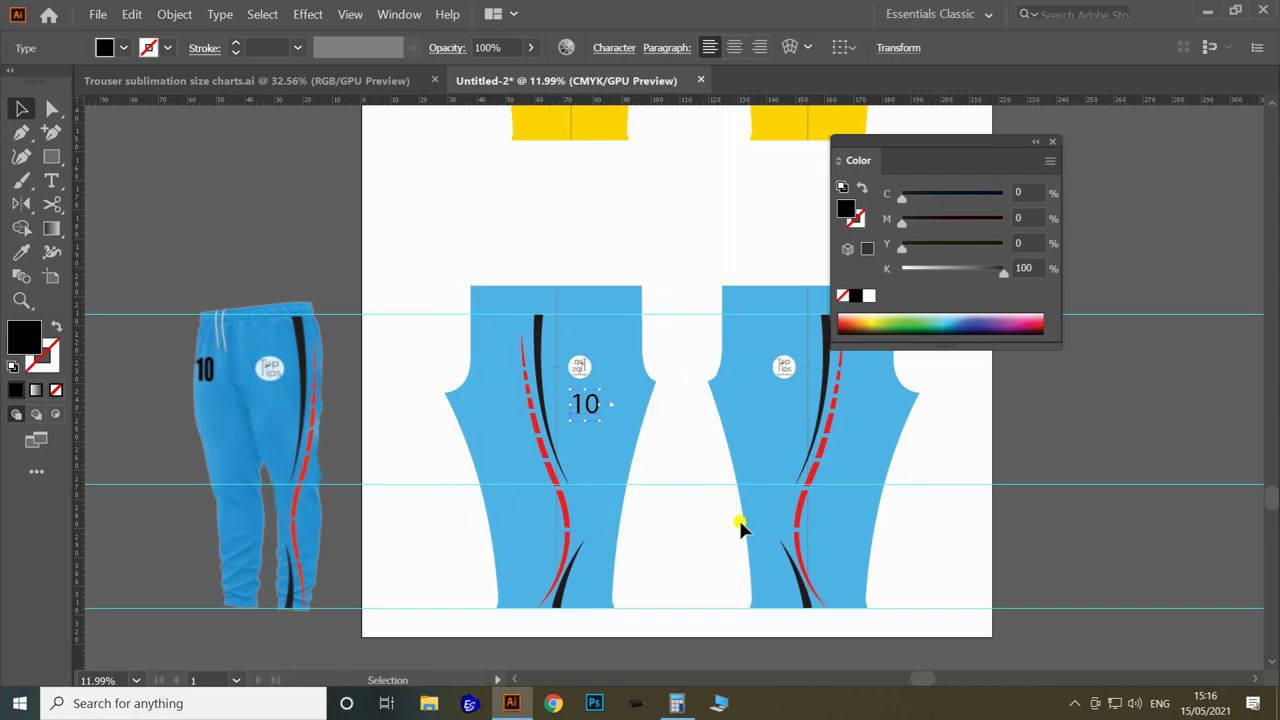
Change the font of the number 10 to Impact
{"action": "left_click", "coordinate": [683, 380]}
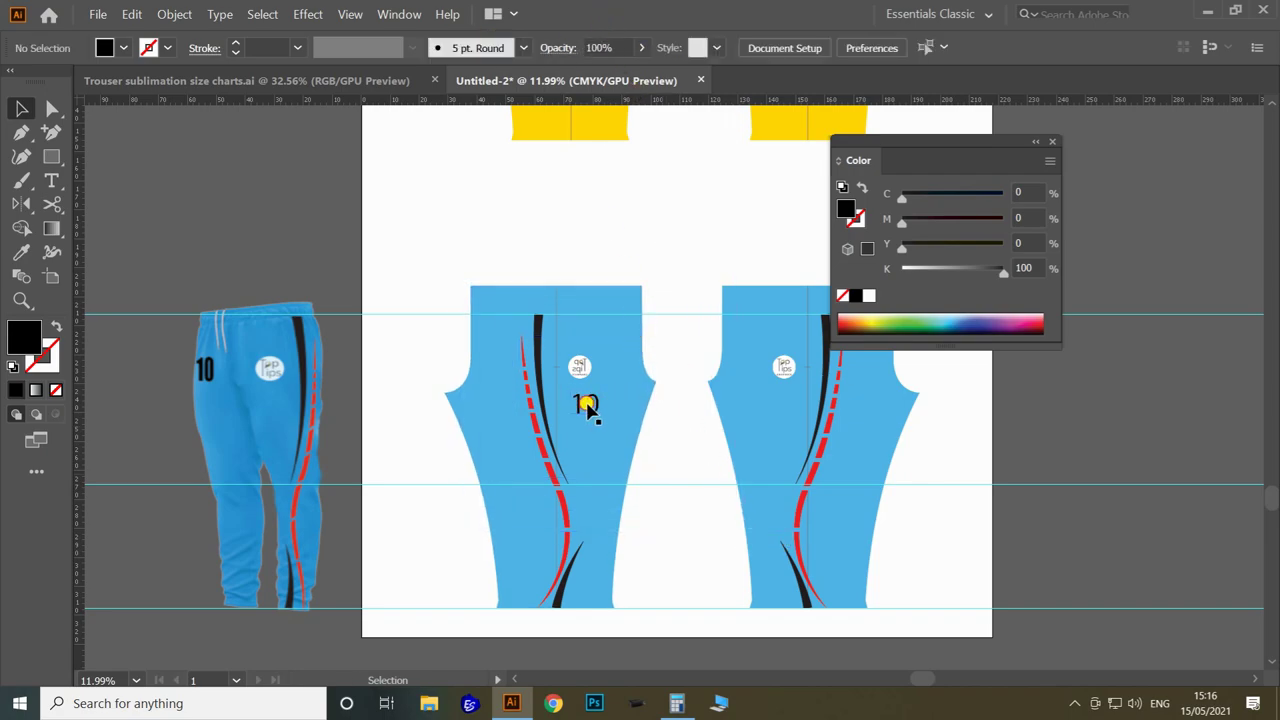
{"action": "left_click", "coordinate": [586, 402]}
{"action": "left_click", "coordinate": [613, 49]}
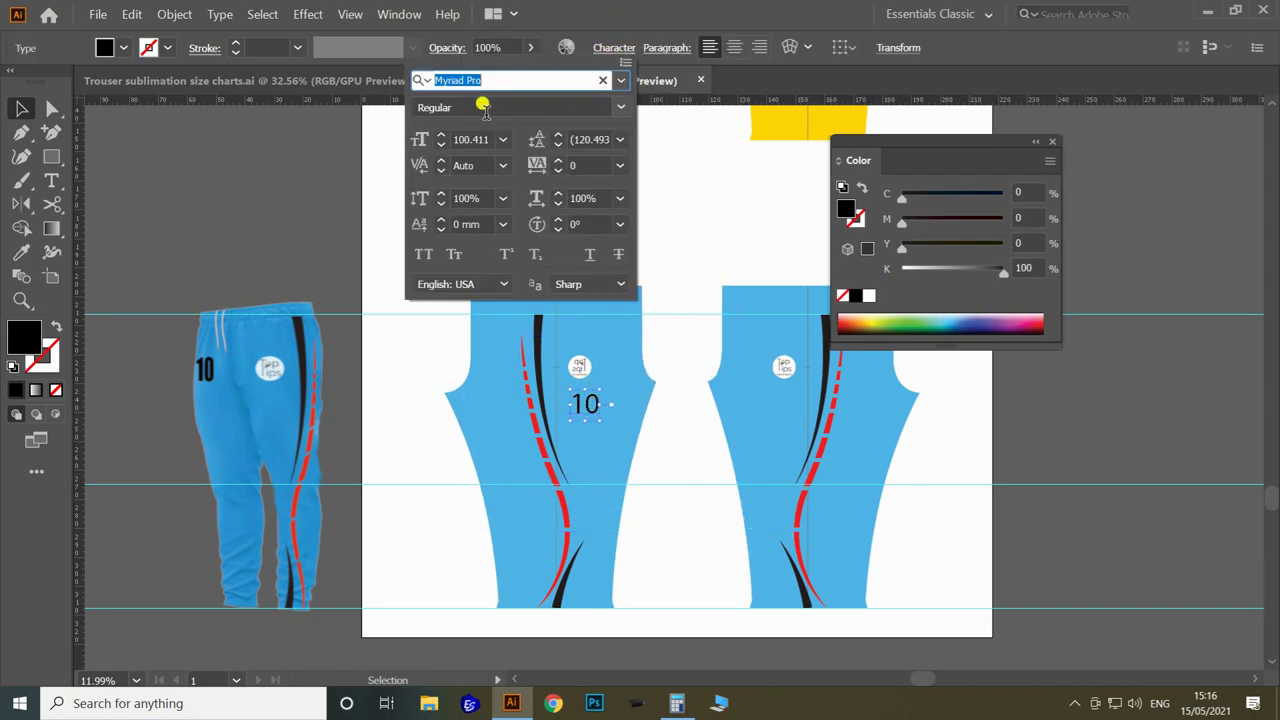
{"action": "type", "text": "impact"}
{"action": "left_click", "coordinate": [484, 179]}
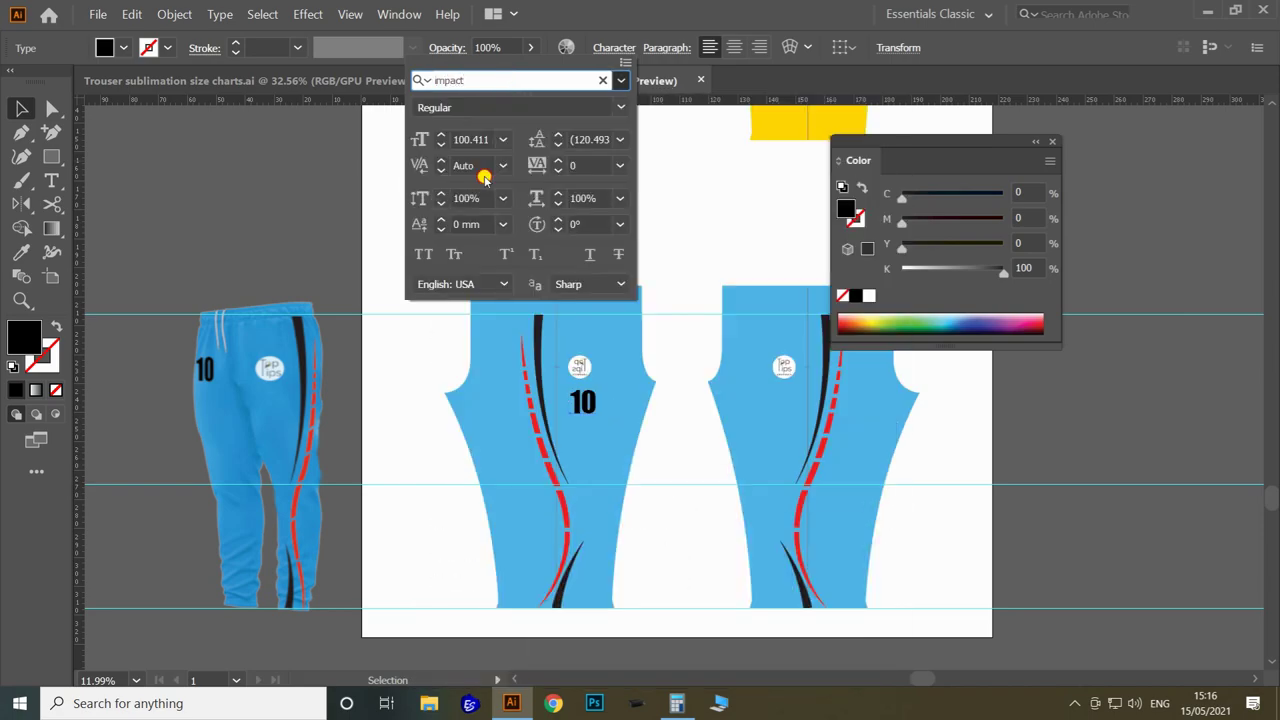
Ungroup the left blue pattern piece and delete its mirrored logo
{"action": "key", "text": "ctrl+space"}
{"action": "left_click_drag", "start_coordinate": [660, 326], "coordinate": [834, 434]}
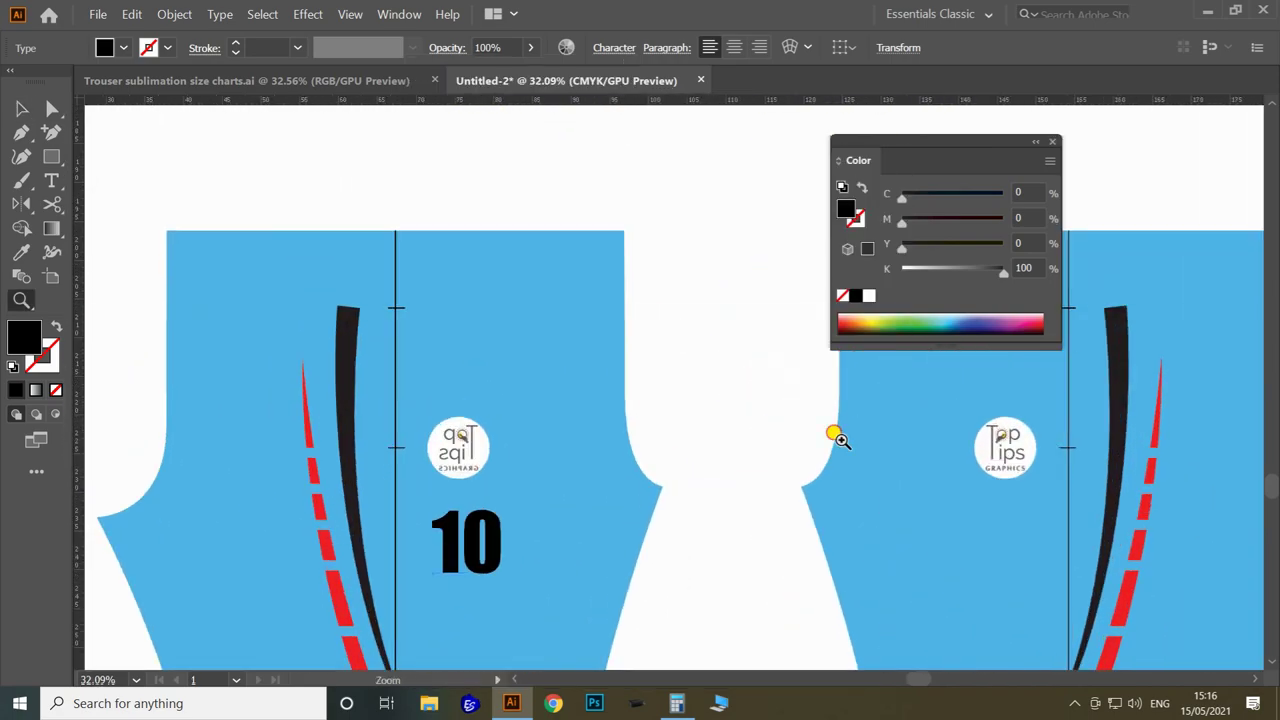
{"action": "left_click", "coordinate": [472, 447]}
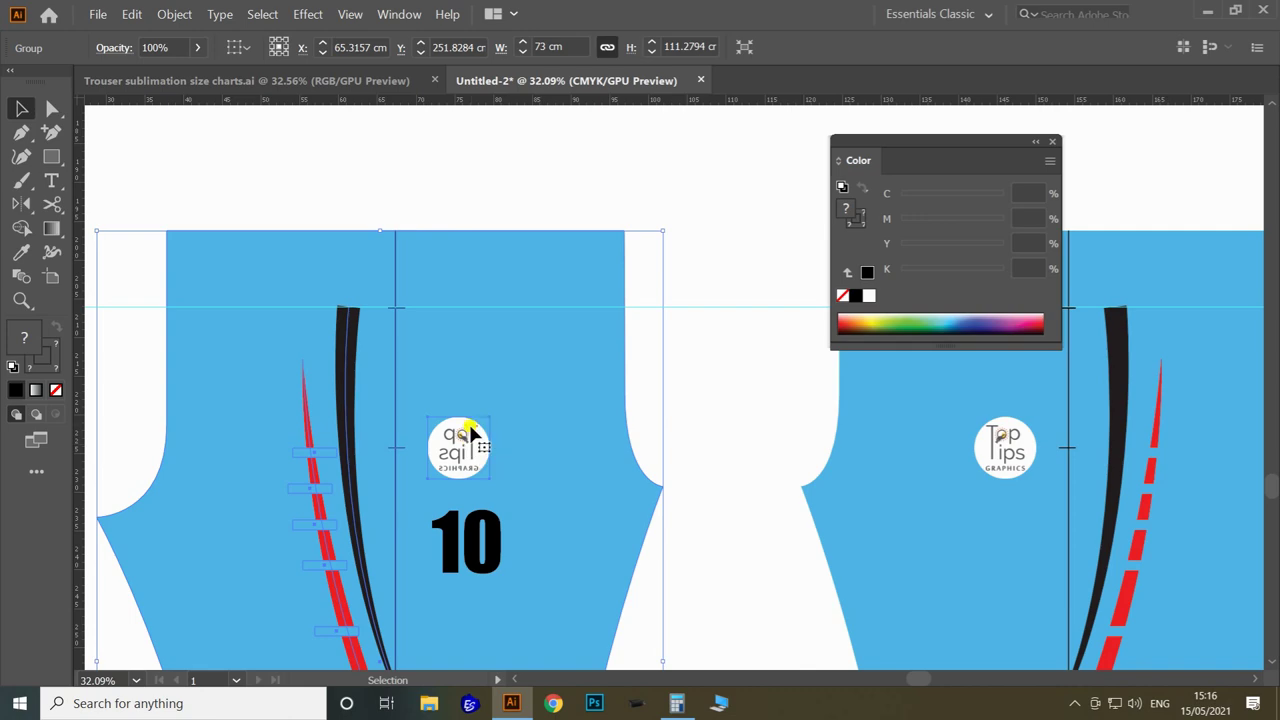
{"action": "right_click", "coordinate": [471, 428]}
{"action": "left_click", "coordinate": [530, 547]}
{"action": "left_click", "coordinate": [677, 420]}
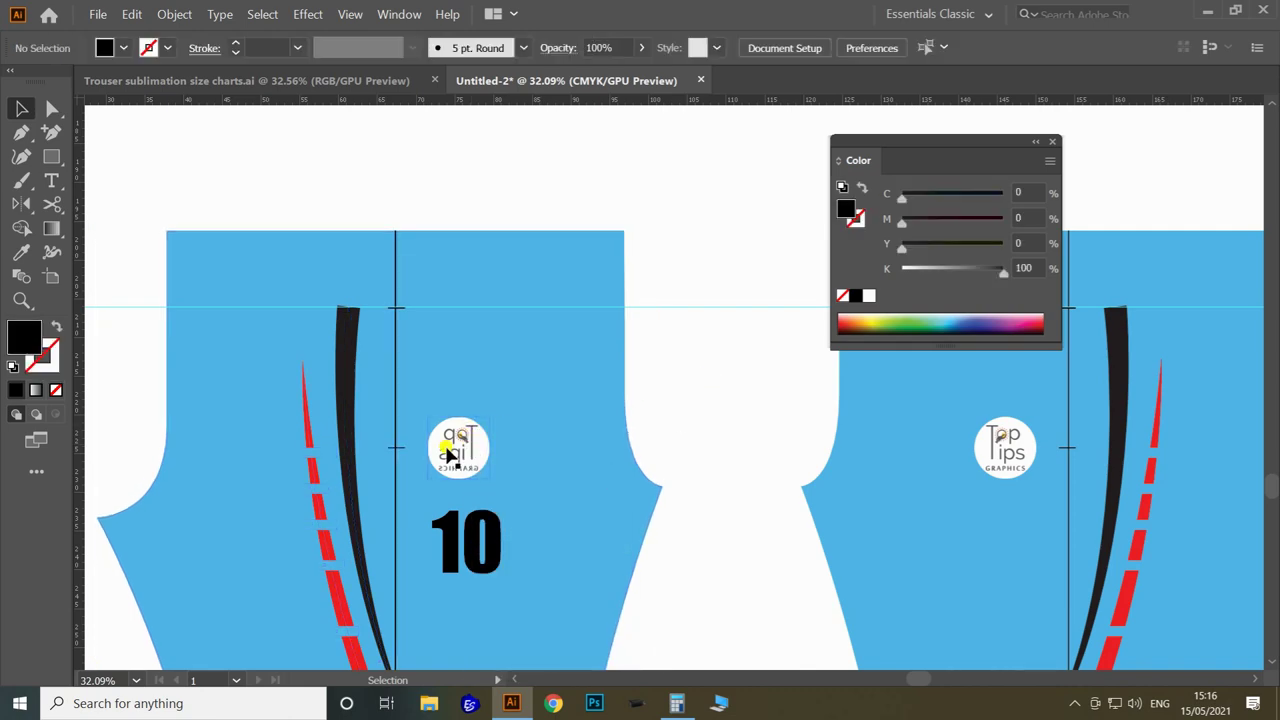
{"action": "left_click", "coordinate": [449, 455]}
{"action": "key", "text": "Delete"}
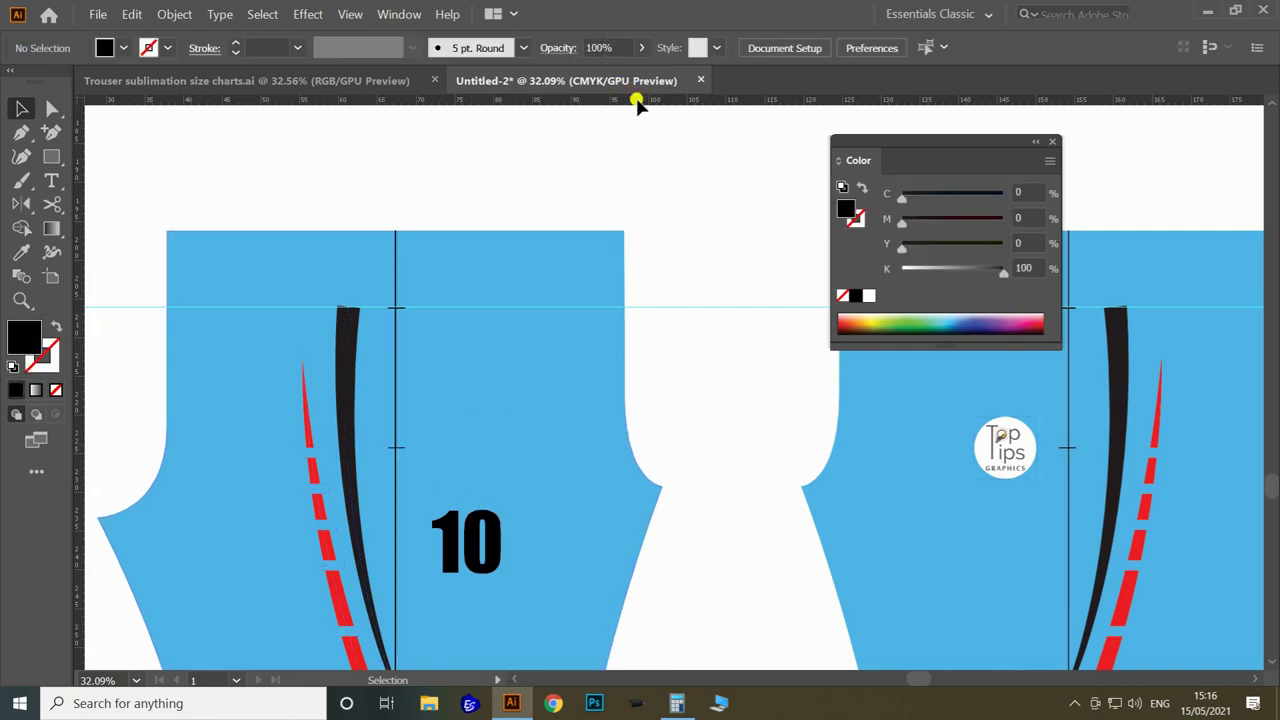
Place two horizontal guides at the upper and lower edges of the logo on the right blue pattern piece
{"action": "left_click_drag", "start_coordinate": [637, 101], "coordinate": [716, 355]}
{"action": "left_click_drag", "start_coordinate": [746, 420], "coordinate": [743, 418]}
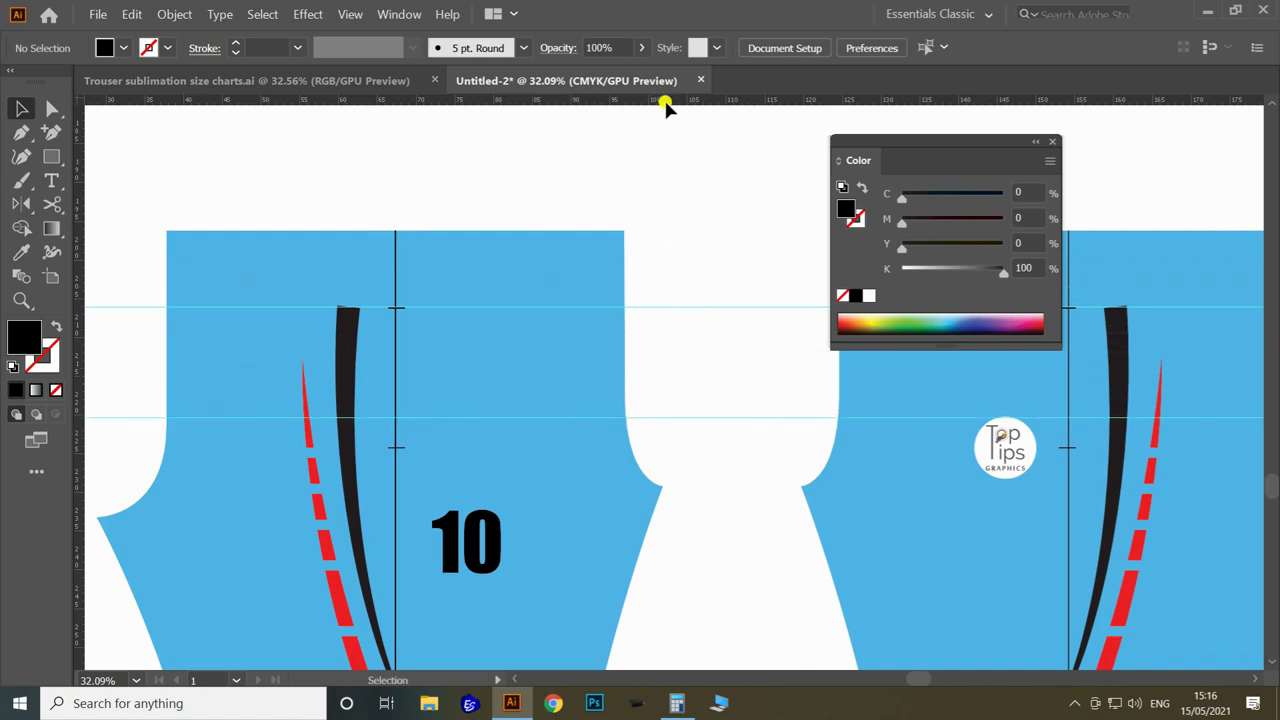
{"action": "left_click_drag", "start_coordinate": [726, 477], "coordinate": [727, 482]}
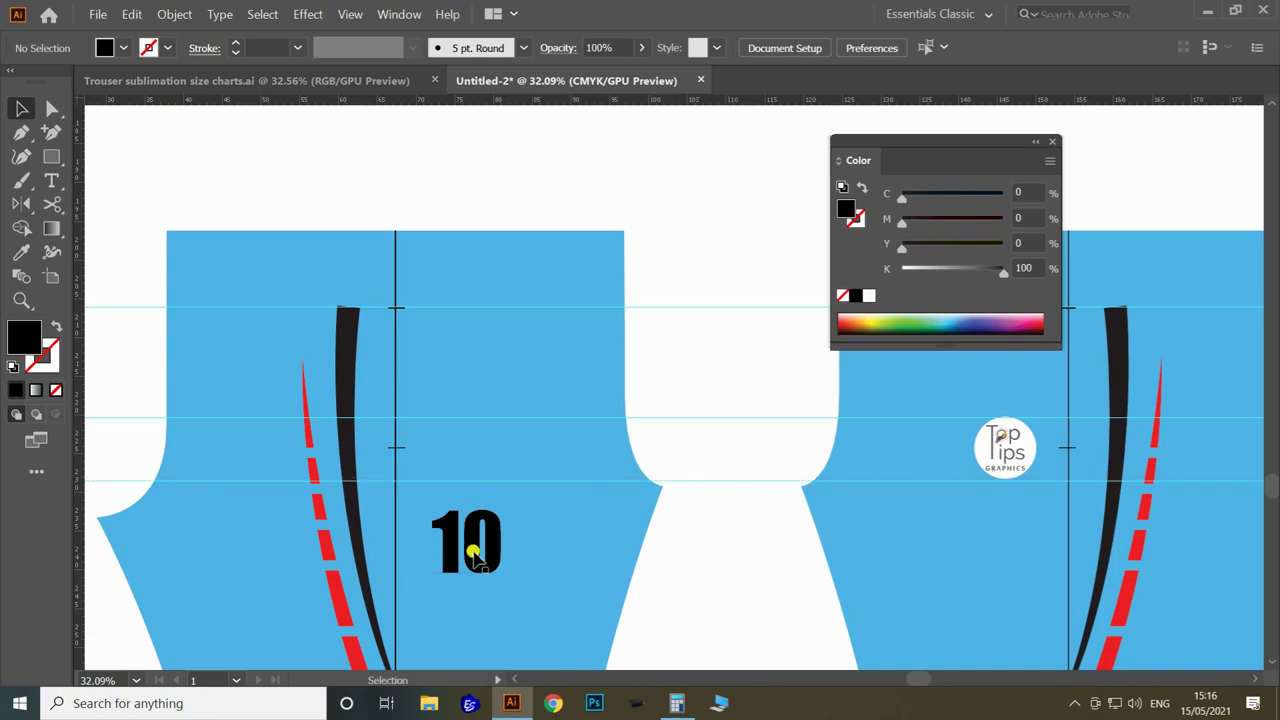
Move the number 10 between the two logo guides against the centre line, and nudge it away by the 4 cm keyboard increment
{"action": "left_click_drag", "start_coordinate": [483, 554], "coordinate": [455, 449]}
{"action": "key", "text": "ctrl+k"}
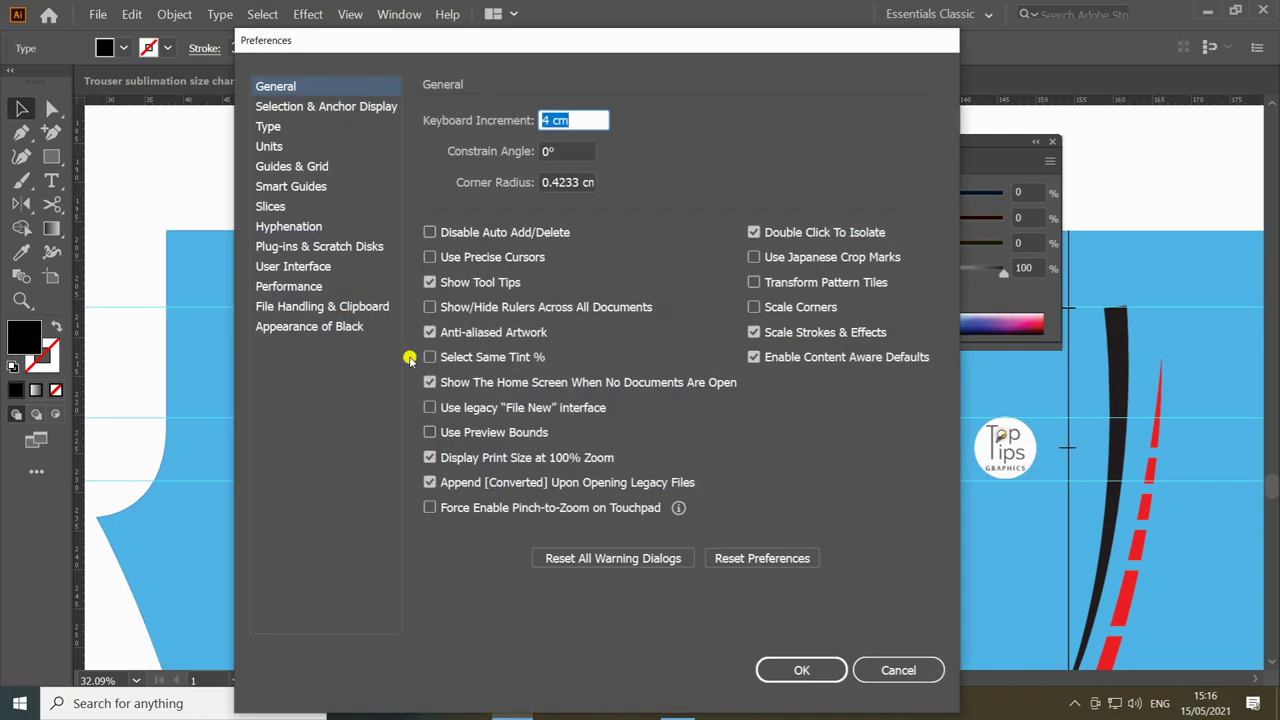
{"action": "left_click", "coordinate": [802, 670]}
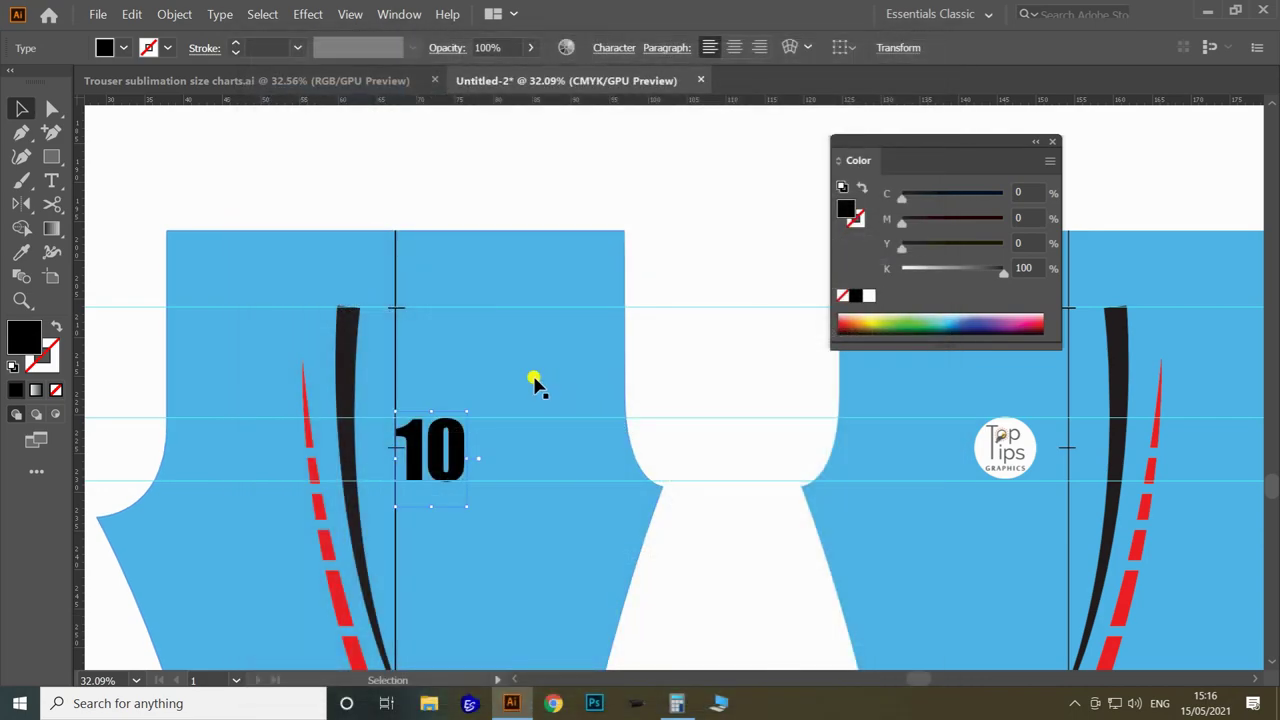
Delete the vertical centre line and its small cross marks from the left blue pattern piece
{"action": "left_click", "coordinate": [700, 334]}
{"action": "key", "text": "z"}
{"action": "left_click_drag", "start_coordinate": [700, 334], "coordinate": [685, 332]}
{"action": "key", "text": "a"}
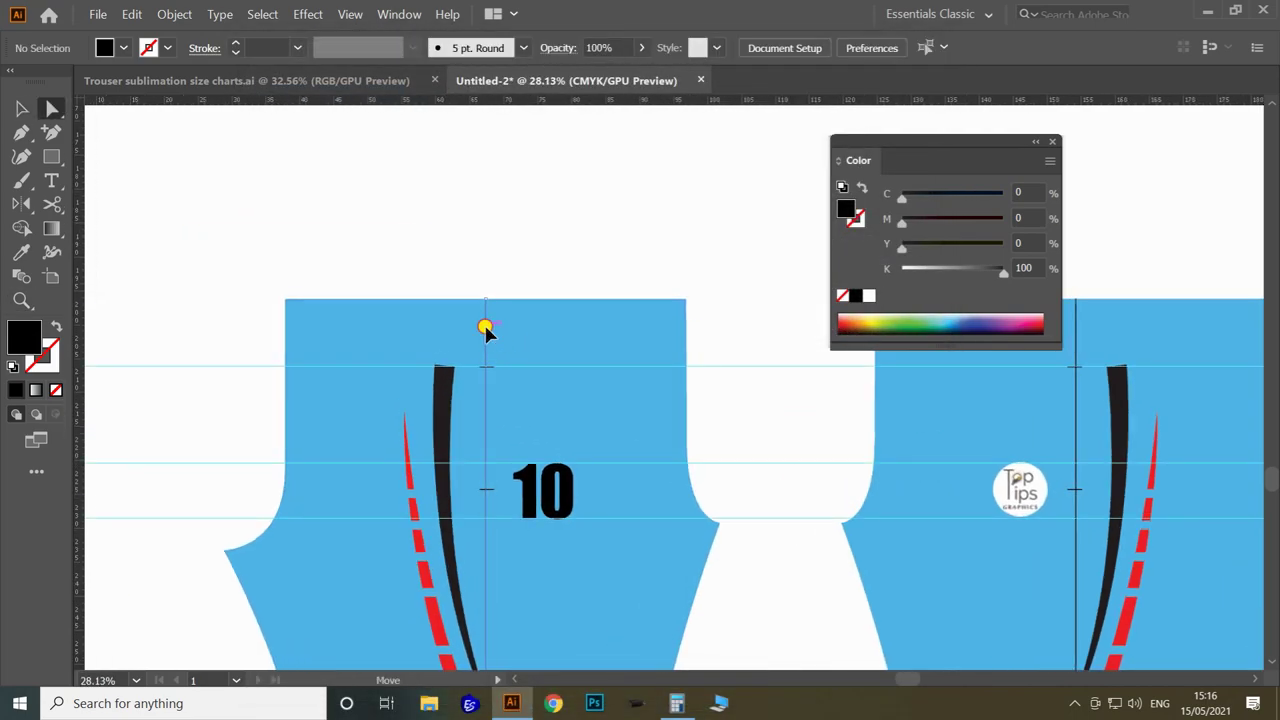
{"action": "left_click", "coordinate": [485, 328]}
{"action": "key", "text": "Delete"}
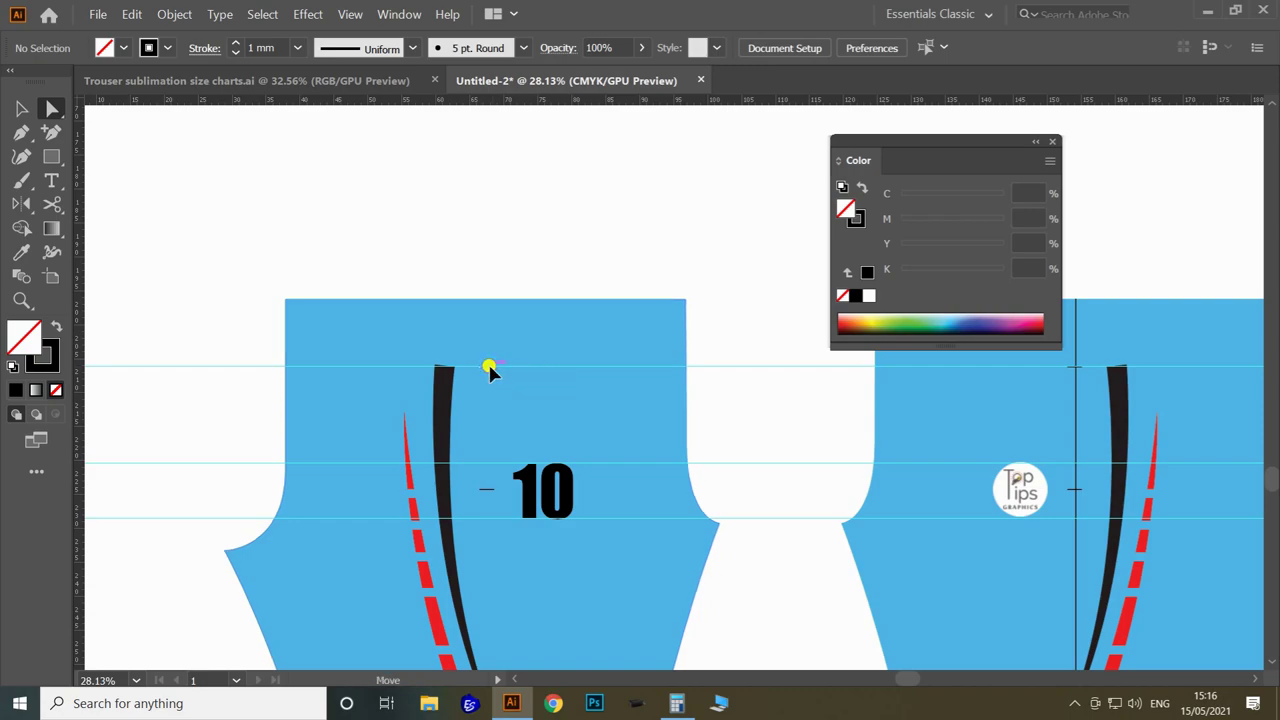
{"action": "left_click", "coordinate": [489, 487]}
{"action": "key", "text": "Delete"}
{"action": "key", "text": "Delete"}
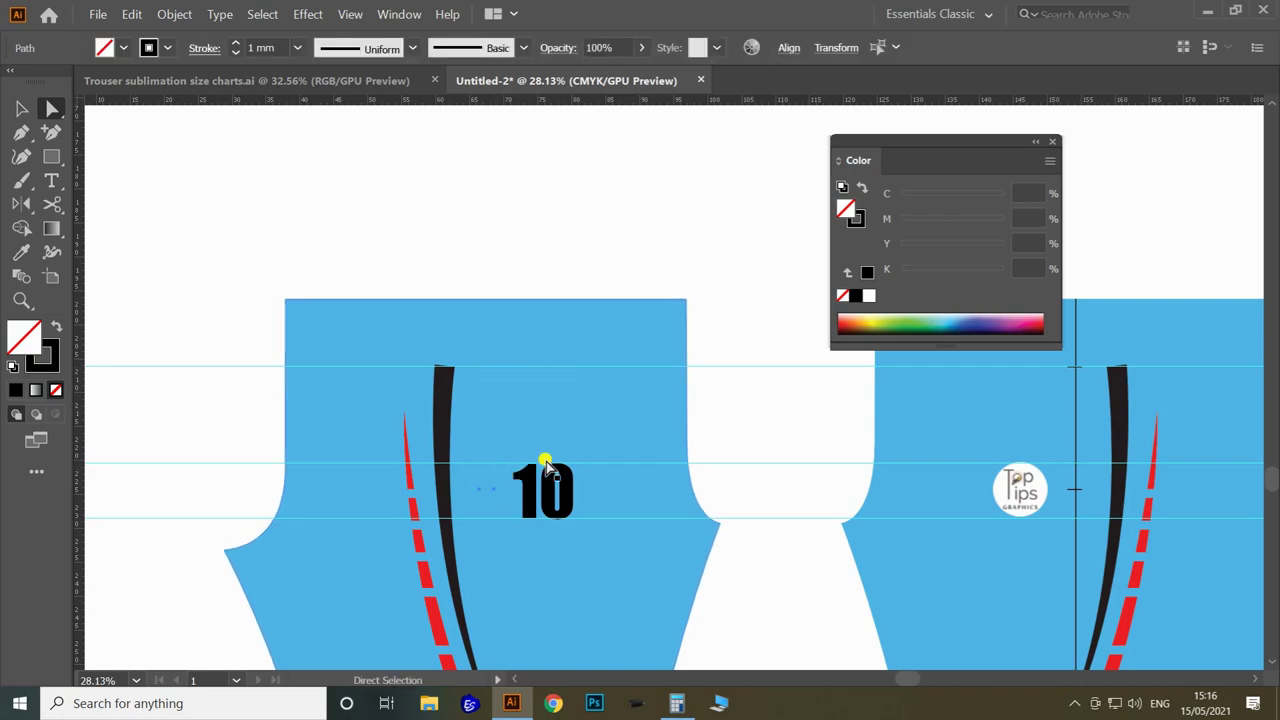
Delete the vertical centre line and its cross marks from the right blue pattern piece, keeping the stripes and logo
{"action": "key", "text": "Tab"}
{"action": "key", "text": "z"}
{"action": "left_click_drag", "start_coordinate": [700, 330], "coordinate": [661, 329]}
{"action": "scroll", "coordinate": [668, 335], "scroll_direction": "up", "scroll_amount": 2}
{"action": "key", "text": "v"}
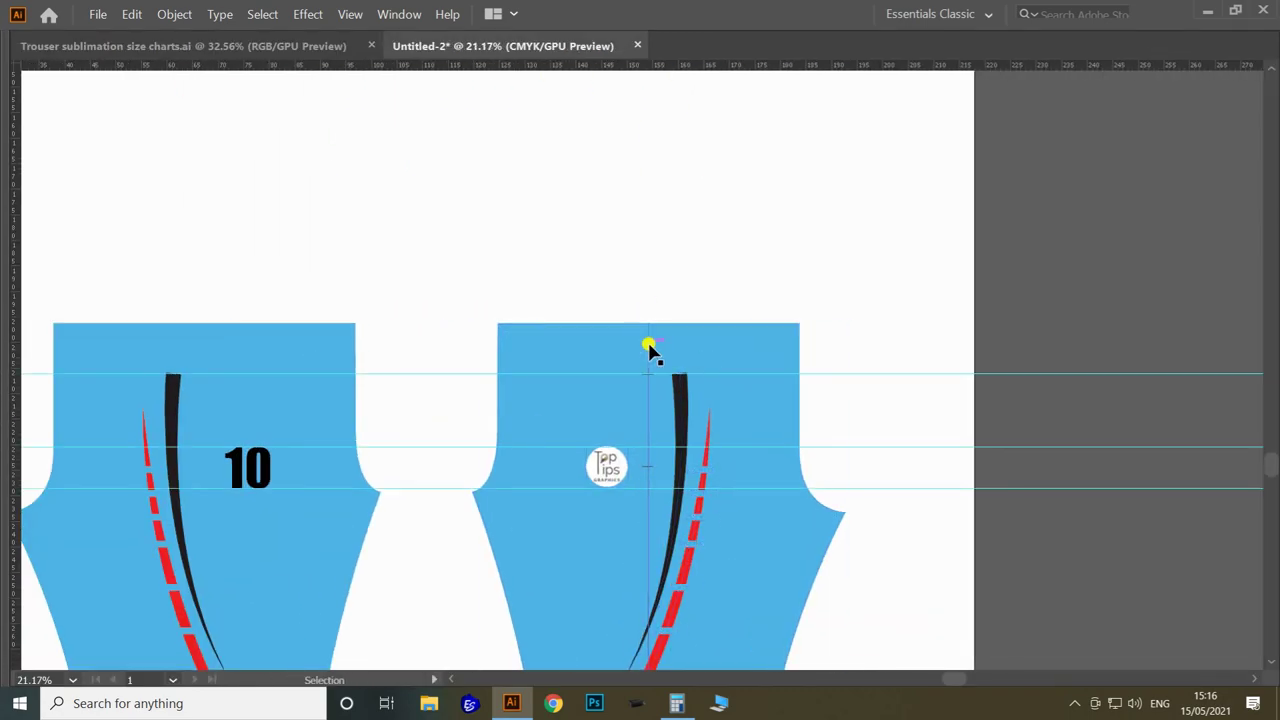
{"action": "left_click", "coordinate": [676, 465]}
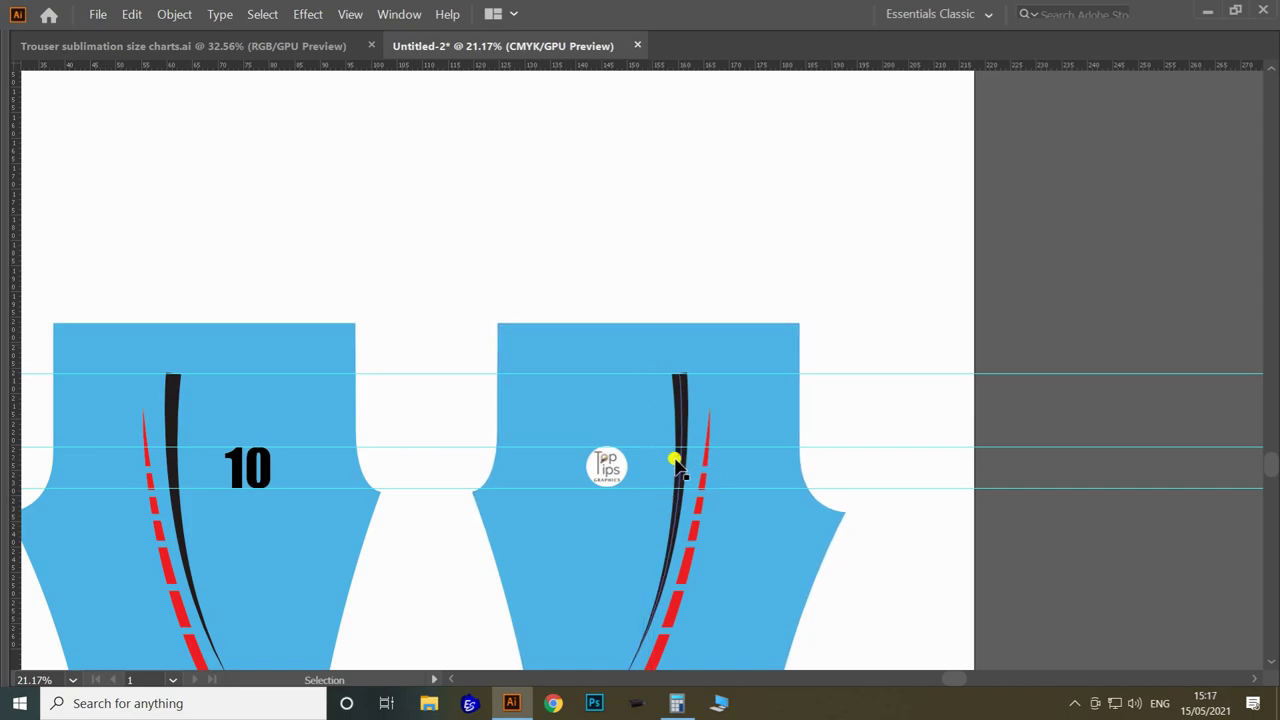
{"action": "left_click", "coordinate": [659, 415]}
{"action": "key", "text": "Tab"}
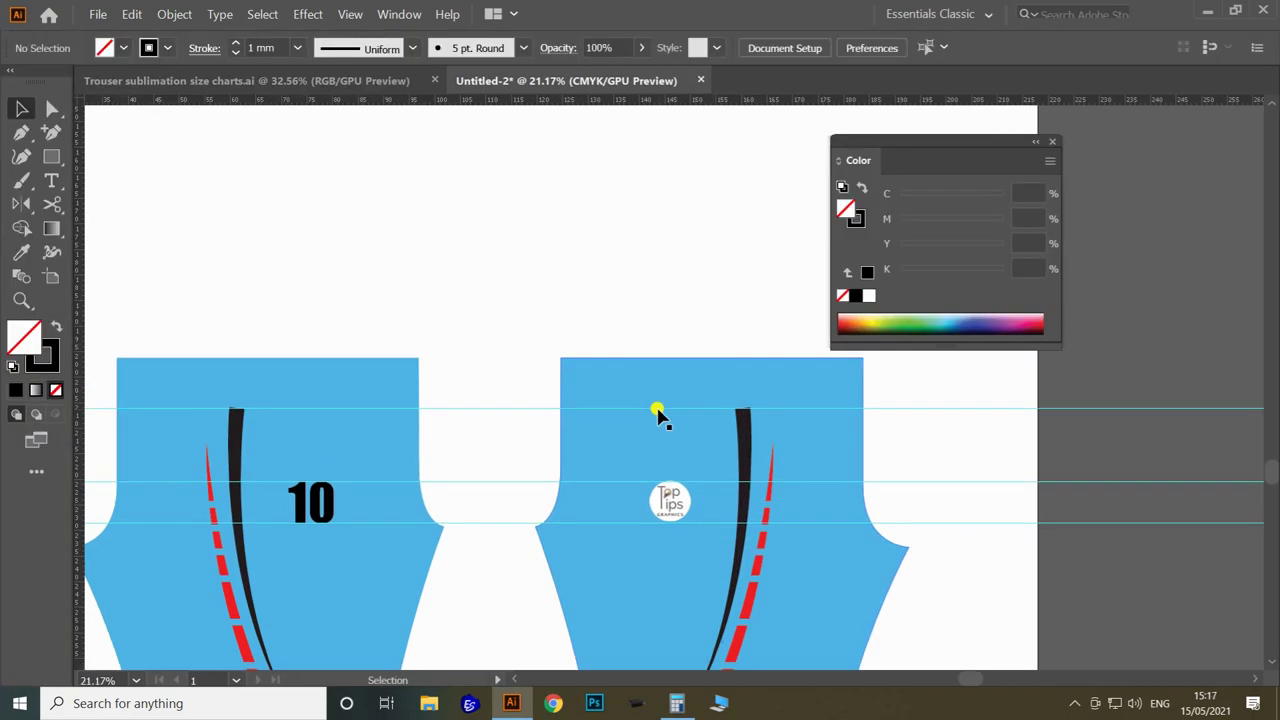
Group each blue pattern piece with its own stripes and its logo or number
{"action": "scroll", "coordinate": [657, 414], "scroll_direction": "down", "scroll_amount": 5}
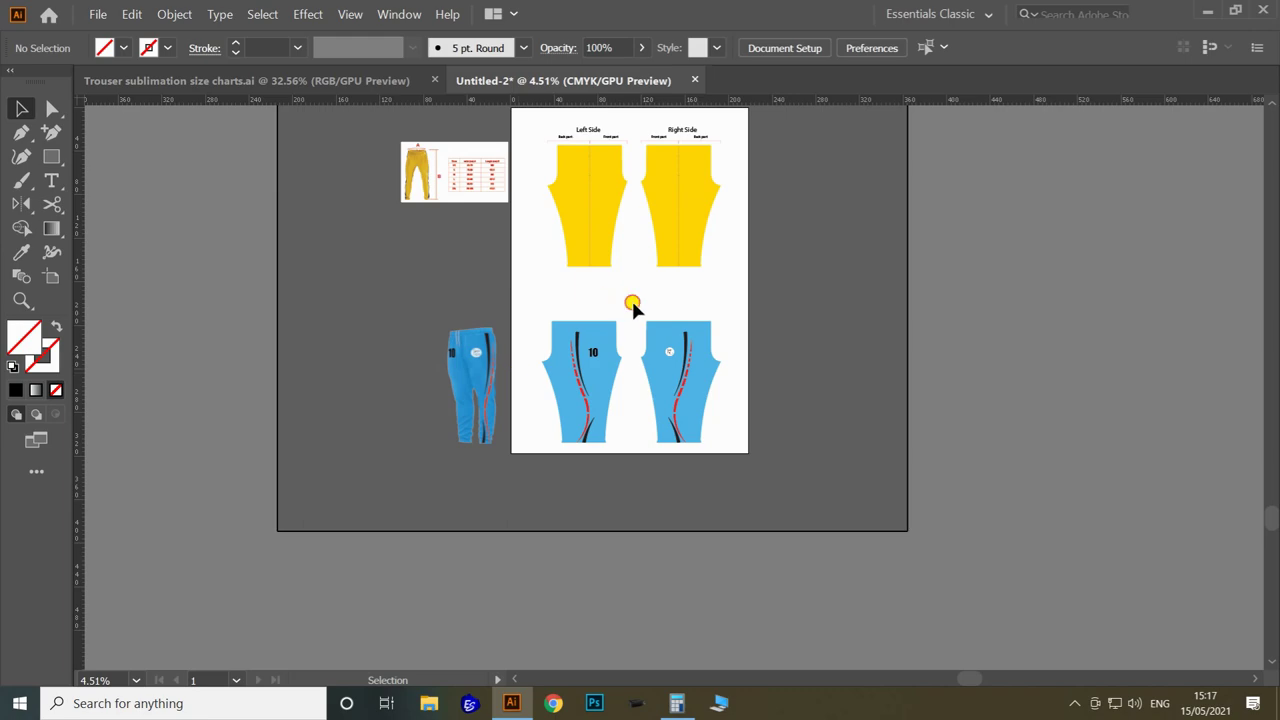
{"action": "left_click_drag", "start_coordinate": [632, 302], "coordinate": [782, 517]}
{"action": "key", "text": "ctrl+g"}
{"action": "left_click_drag", "start_coordinate": [535, 293], "coordinate": [633, 497]}
{"action": "left_click", "coordinate": [631, 375]}
Move both blue pattern pieces and the trouser image straight up, closer beneath the yellow patterns
{"action": "key", "text": "z"}
{"action": "left_click_drag", "start_coordinate": [523, 388], "coordinate": [620, 539]}
{"action": "left_click_drag", "start_coordinate": [543, 553], "coordinate": [530, 476]}
{"action": "left_click_drag", "start_coordinate": [531, 303], "coordinate": [531, 357]}
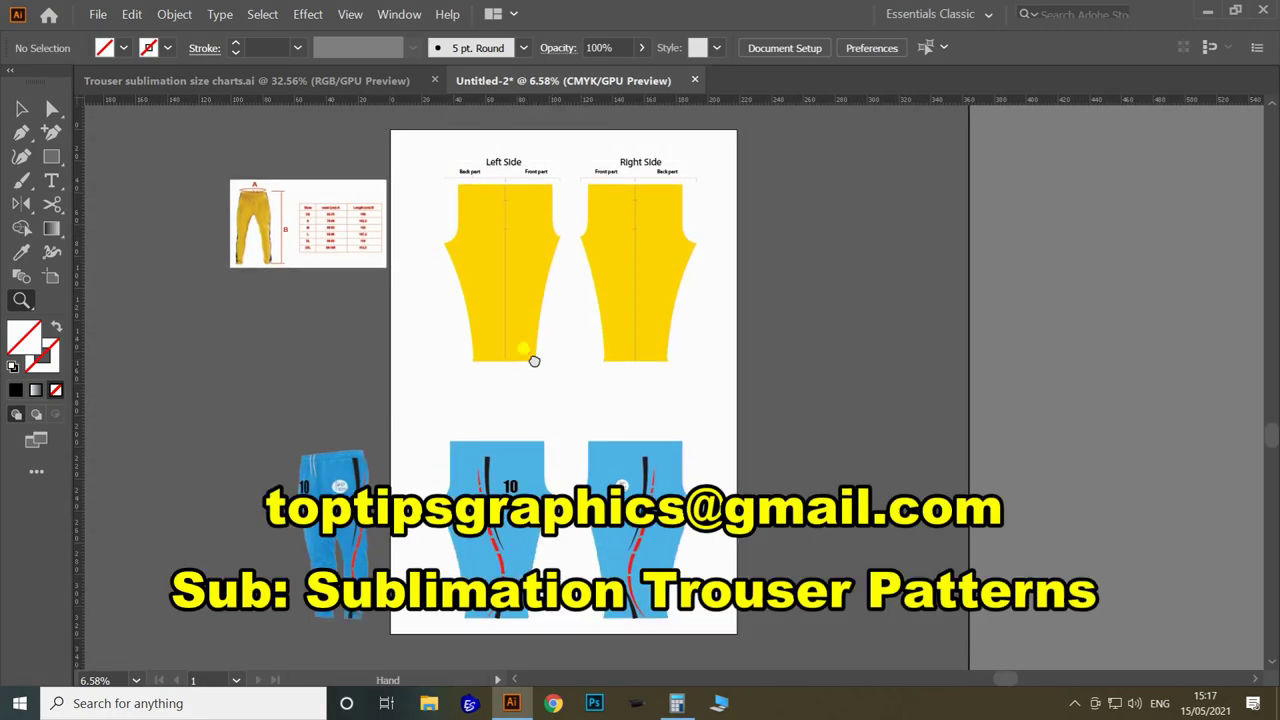
{"action": "key", "text": "v"}
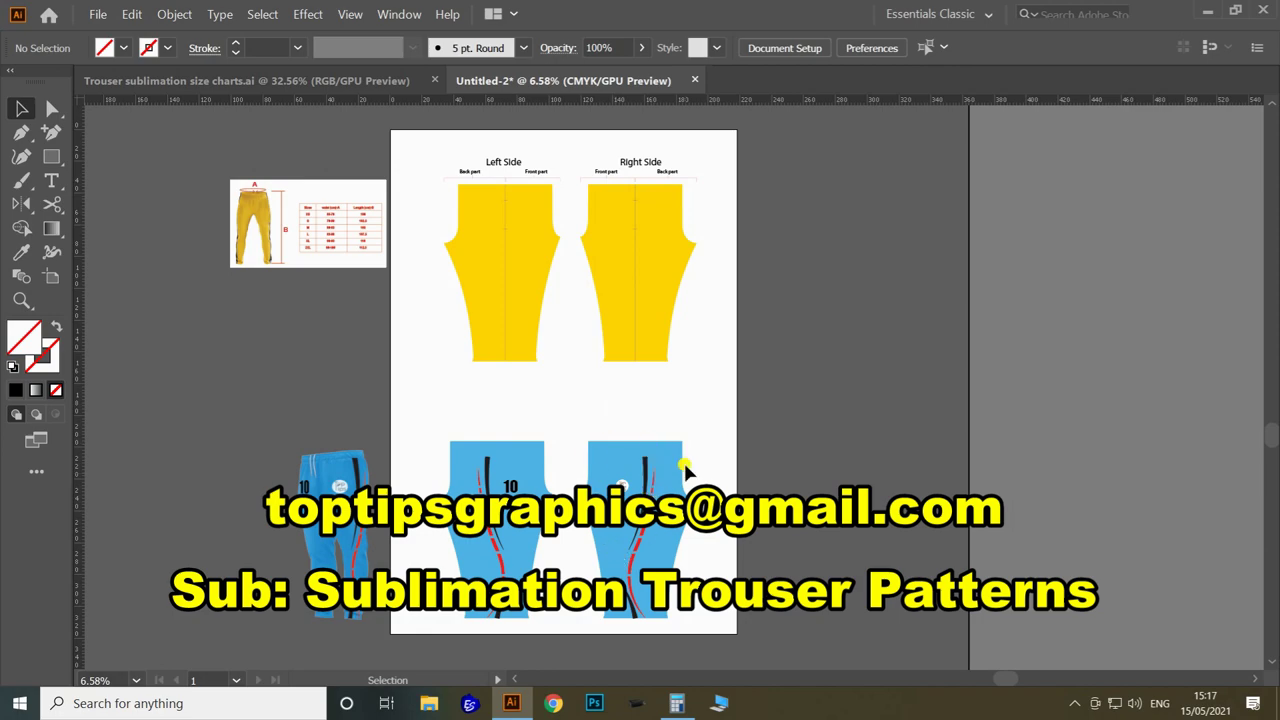
{"action": "key", "text": "z"}
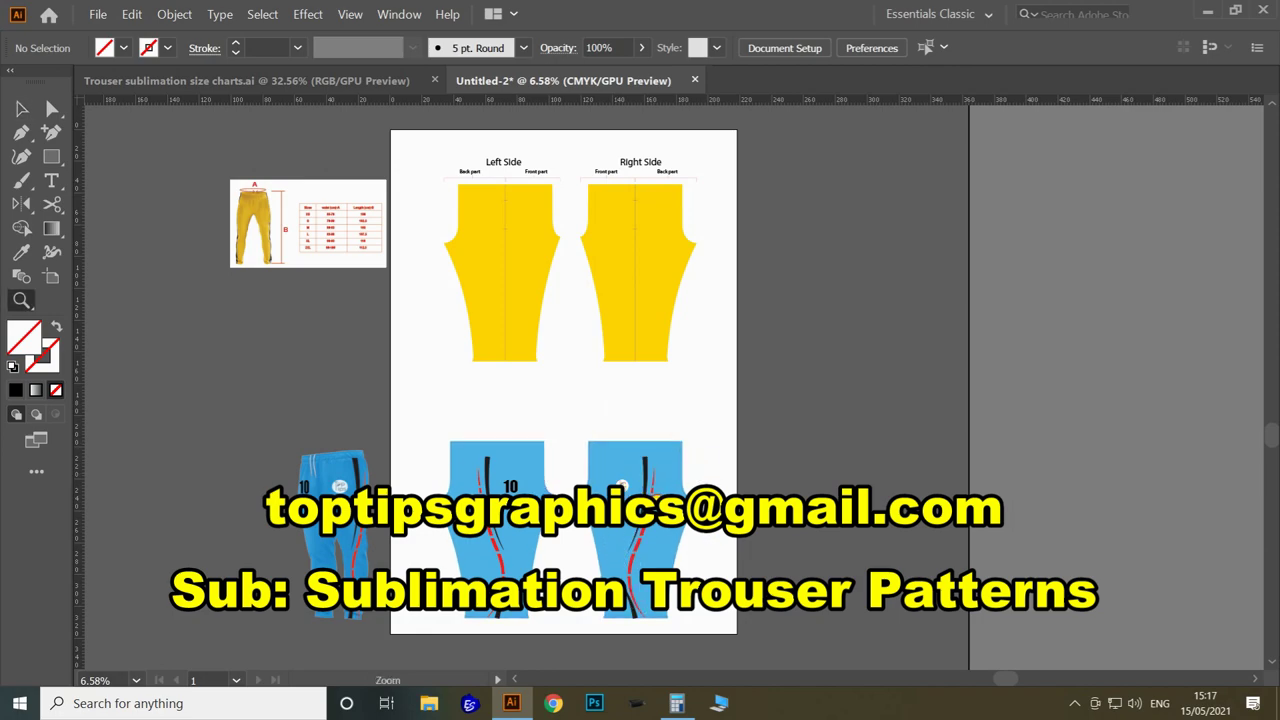
{"action": "left_click_drag", "start_coordinate": [657, 496], "coordinate": [594, 537]}
{"action": "key", "text": "v"}
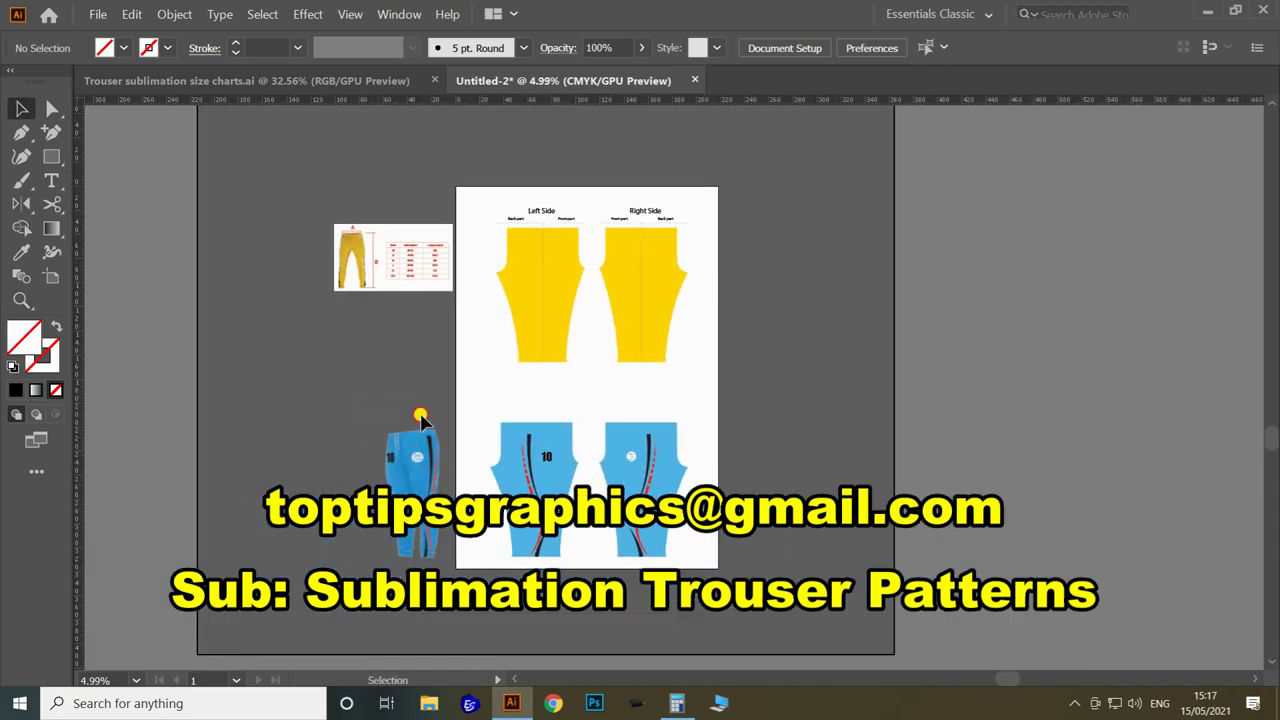
{"action": "left_click_drag", "start_coordinate": [420, 414], "coordinate": [728, 500]}
{"action": "left_click_drag", "start_coordinate": [641, 489], "coordinate": [641, 440]}
{"action": "left_click", "coordinate": [680, 340]}
{"action": "key", "text": "z"}
{"action": "left_click_drag", "start_coordinate": [671, 328], "coordinate": [735, 430]}
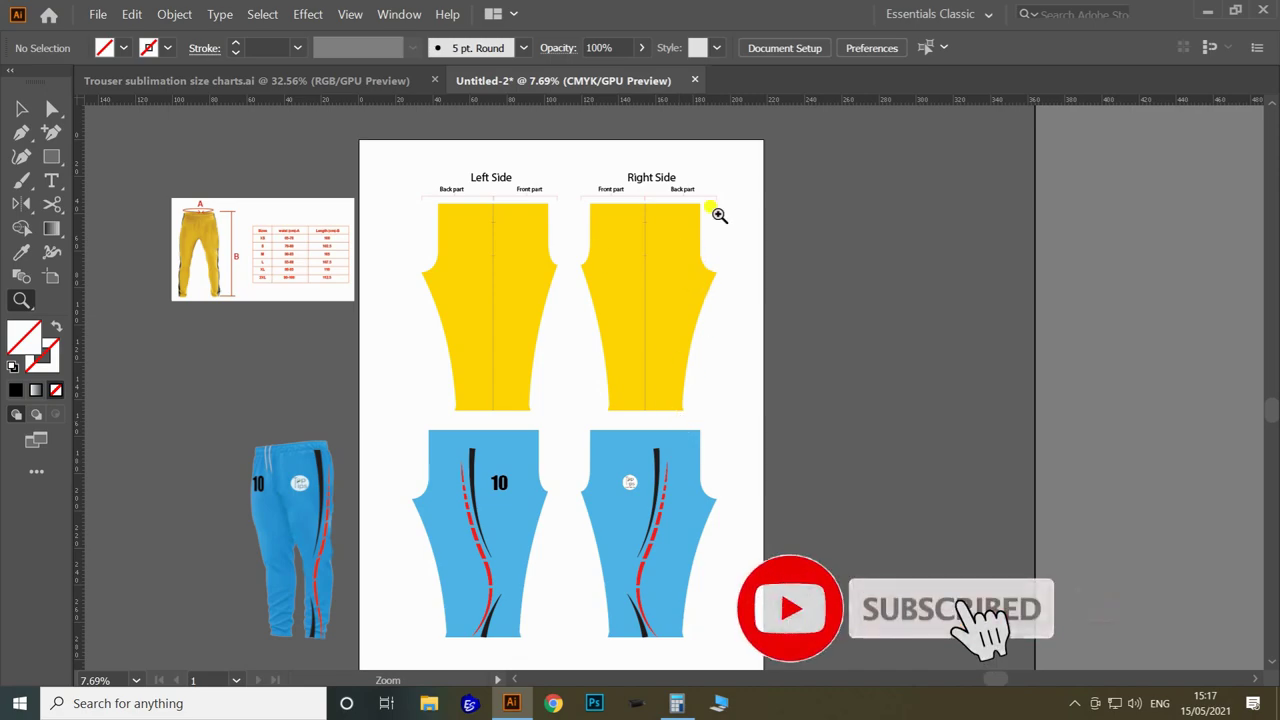
{"action": "left_click_drag", "start_coordinate": [586, 414], "coordinate": [530, 508]}
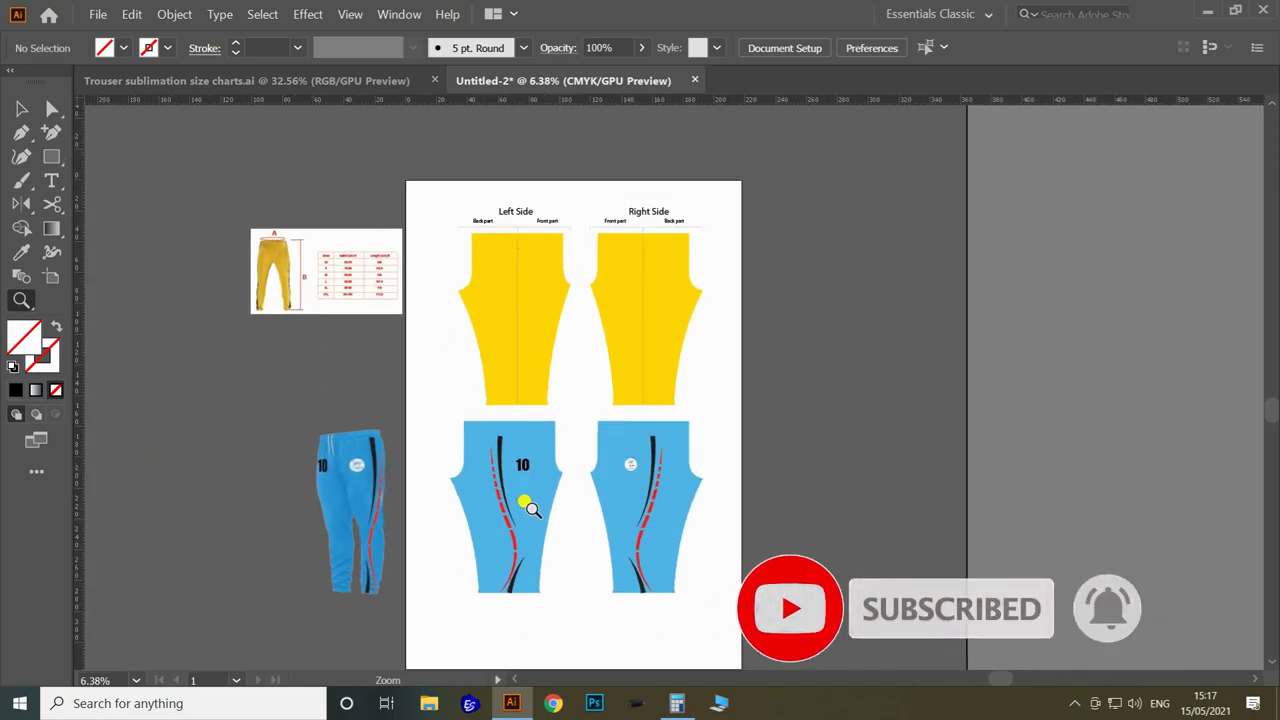